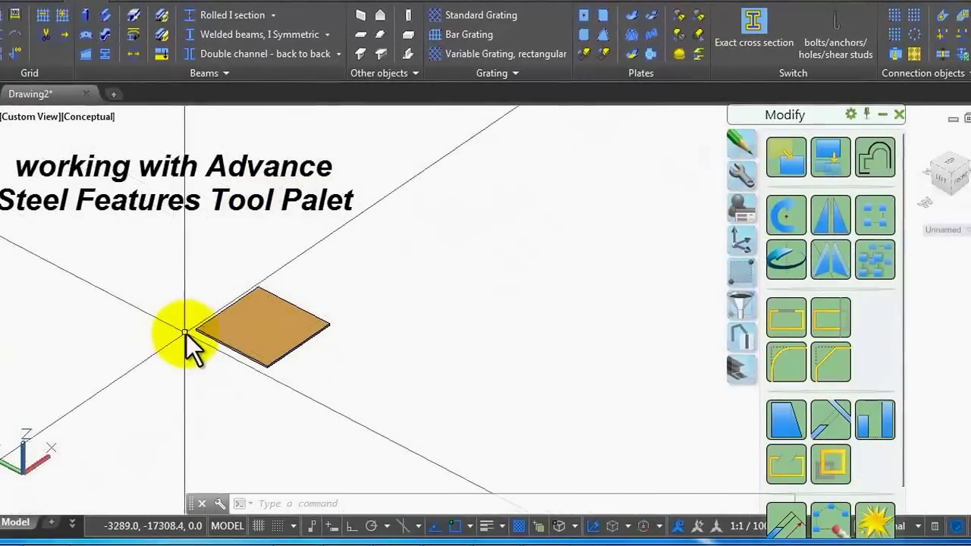
# Step: Add a straight corner cut at the plate's right corner using the Features tools, keeping the cut corner in view beside its properties
pyautogui.scroll(3, 185, 334)
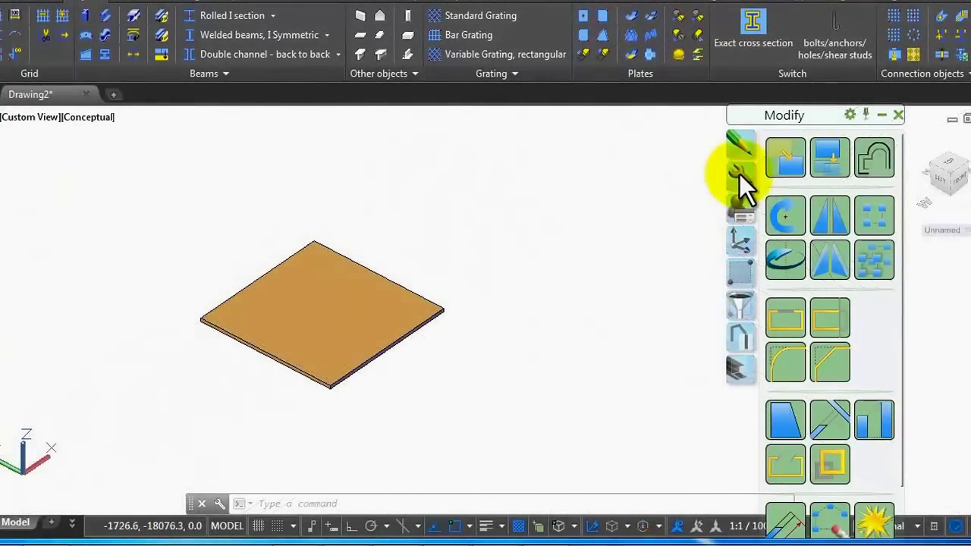
pyautogui.click(739, 174)
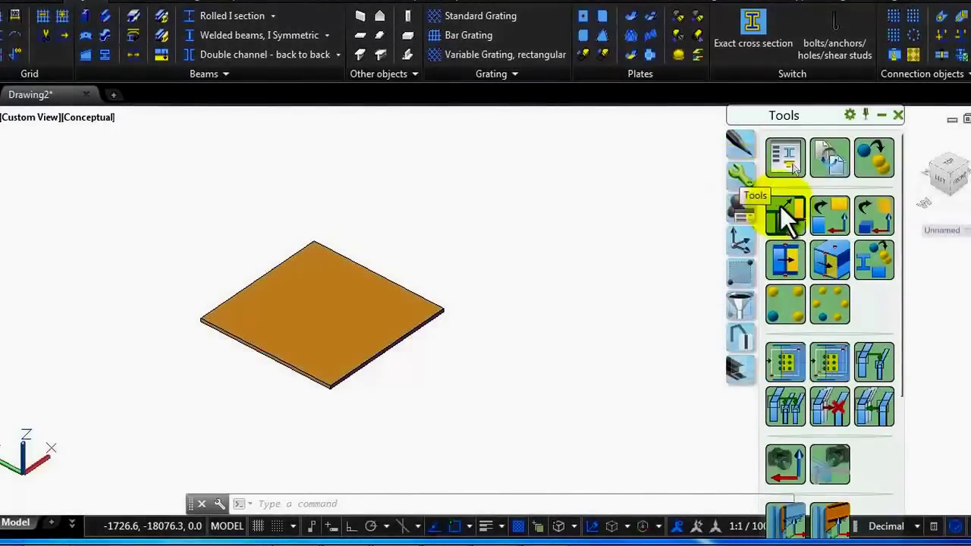
pyautogui.click(729, 367)
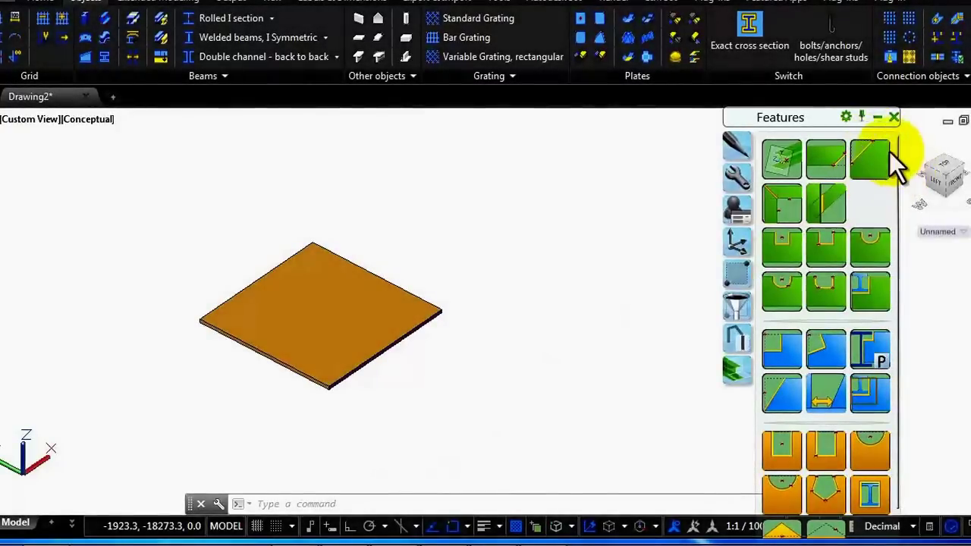
pyautogui.click(870, 155)
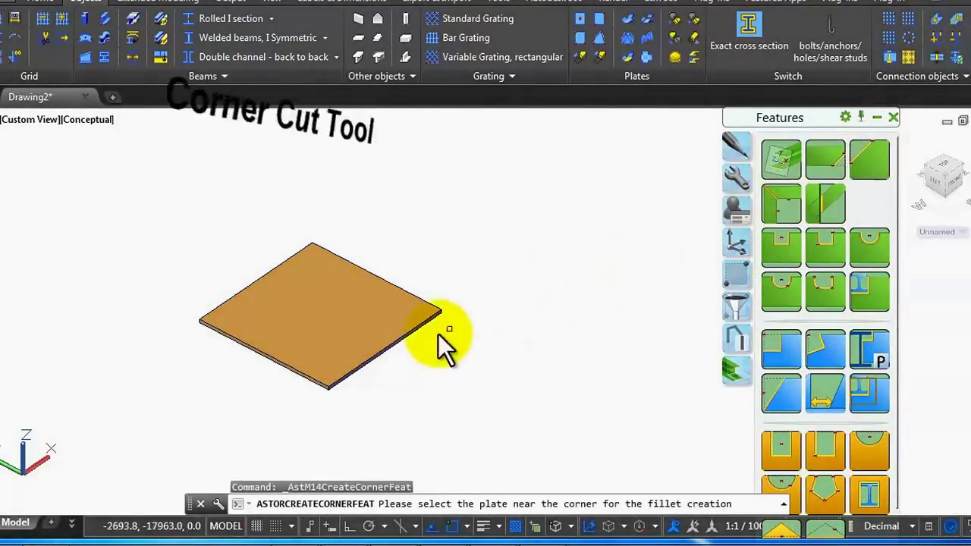
pyautogui.scroll(5, 427, 325)
pyautogui.click(448, 316)
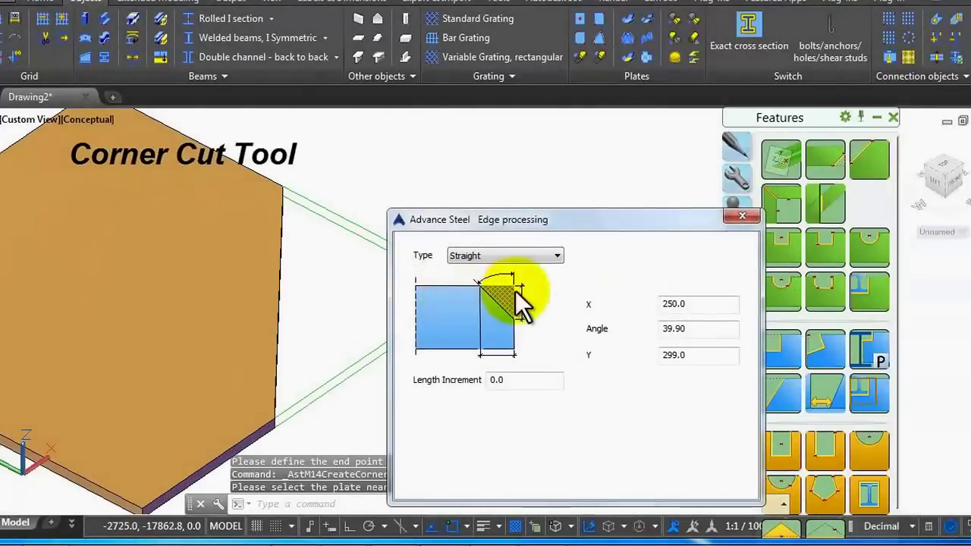
pyautogui.moveTo(573, 220); pyautogui.dragTo(751, 180)
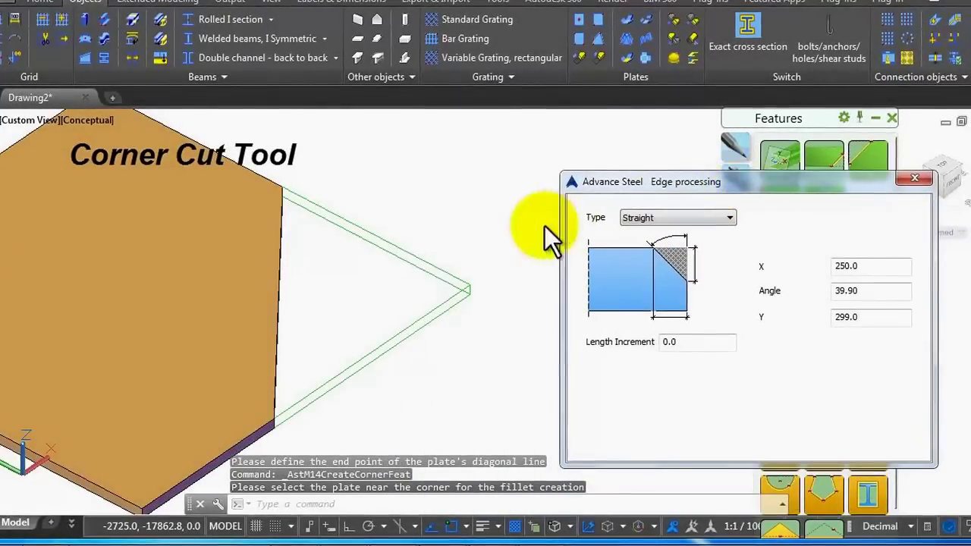
pyautogui.scroll(-3, 495, 230)
pyautogui.scroll(3, 375, 236)
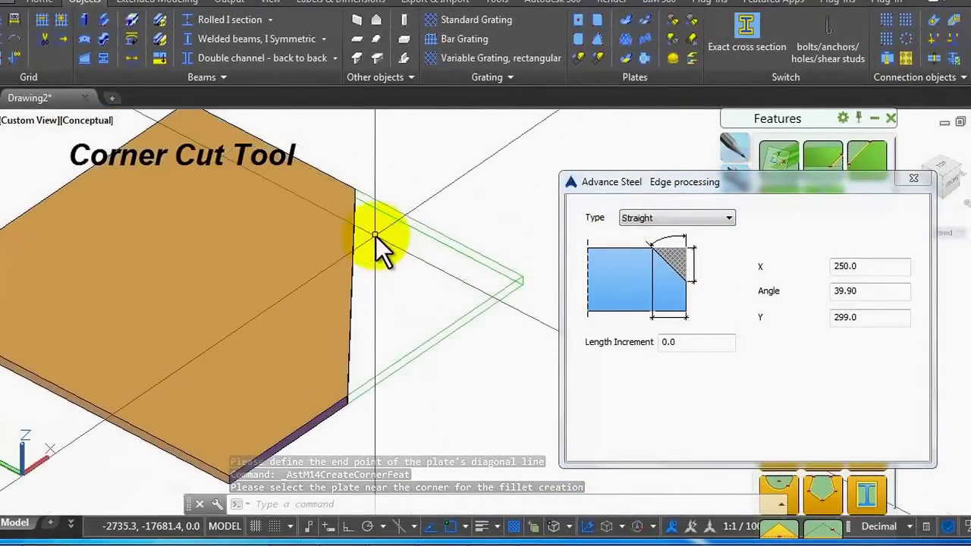
# Step: Try an X distance of 40 and an angle of 45 degrees for the right corner's cut
pyautogui.click(854, 266)
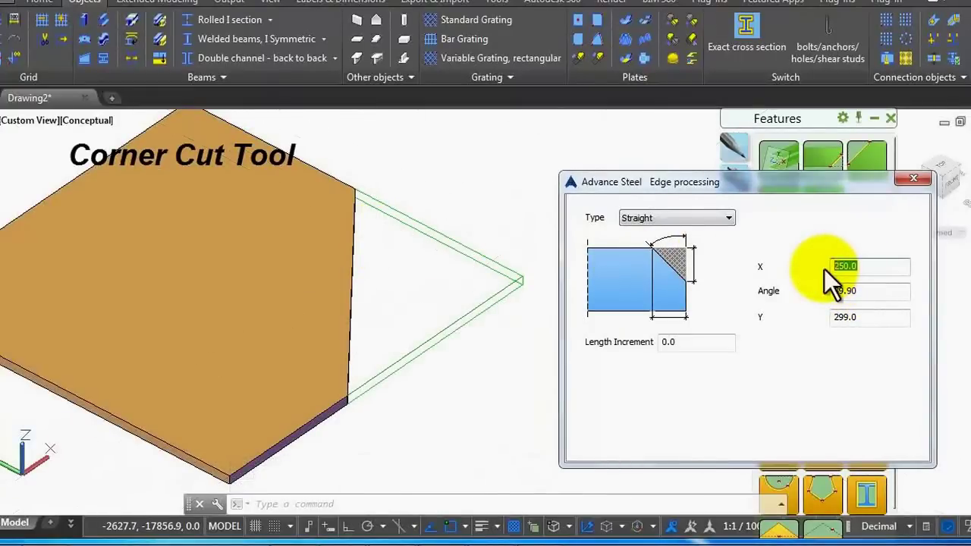
pyautogui.write('40')
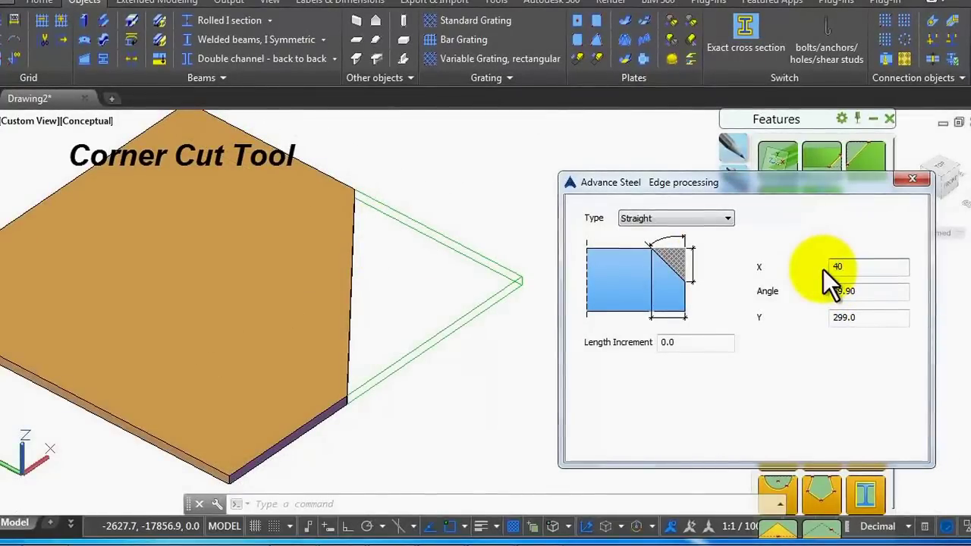
pyautogui.click(871, 318)
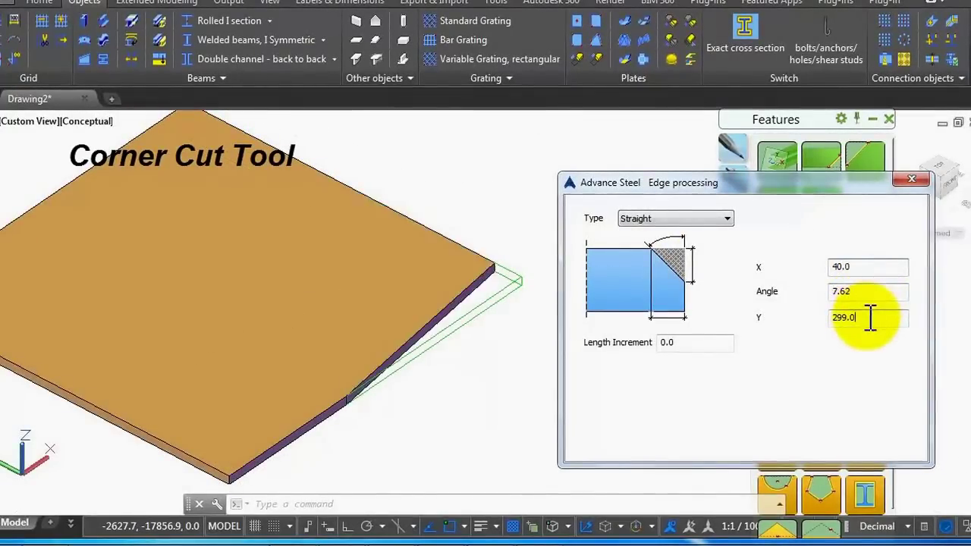
pyautogui.moveTo(862, 293); pyautogui.dragTo(832, 293)
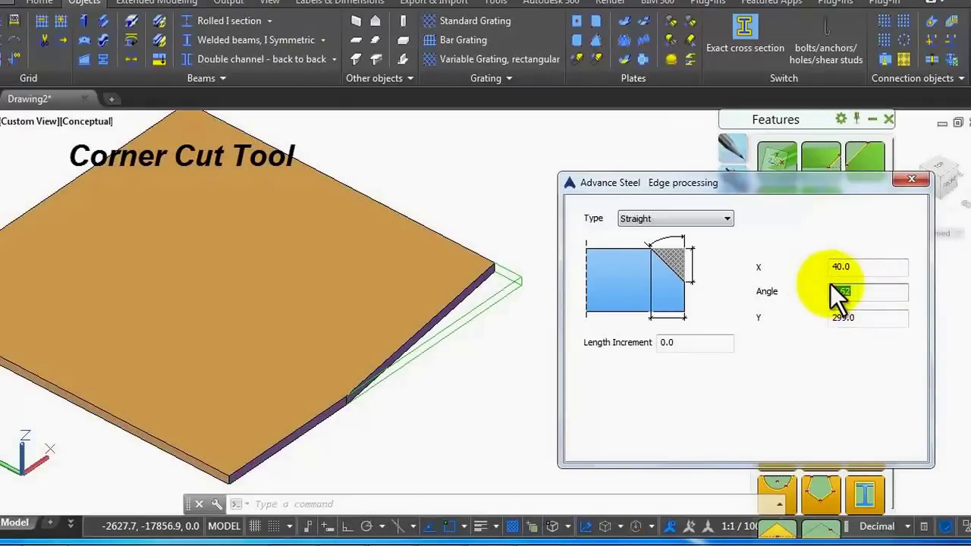
pyautogui.write('45')
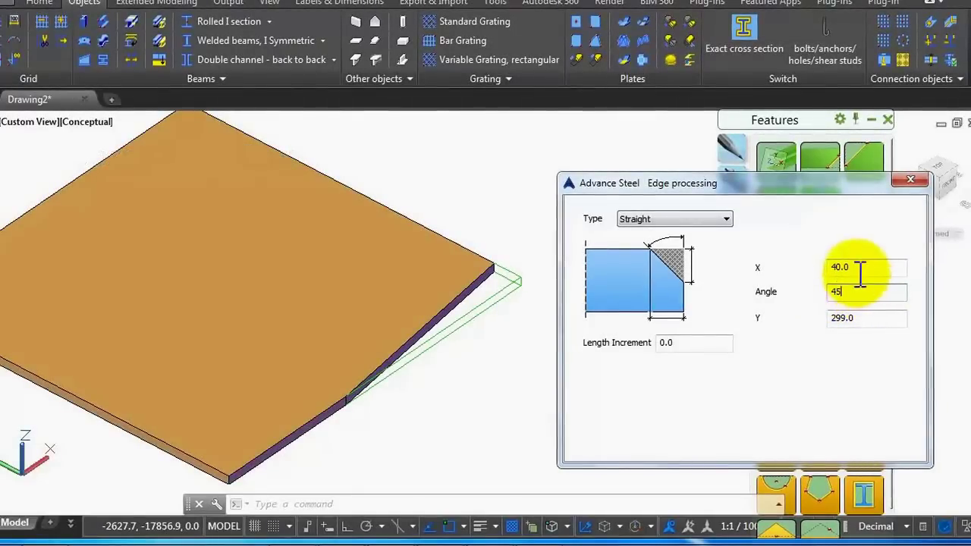
pyautogui.click(862, 270)
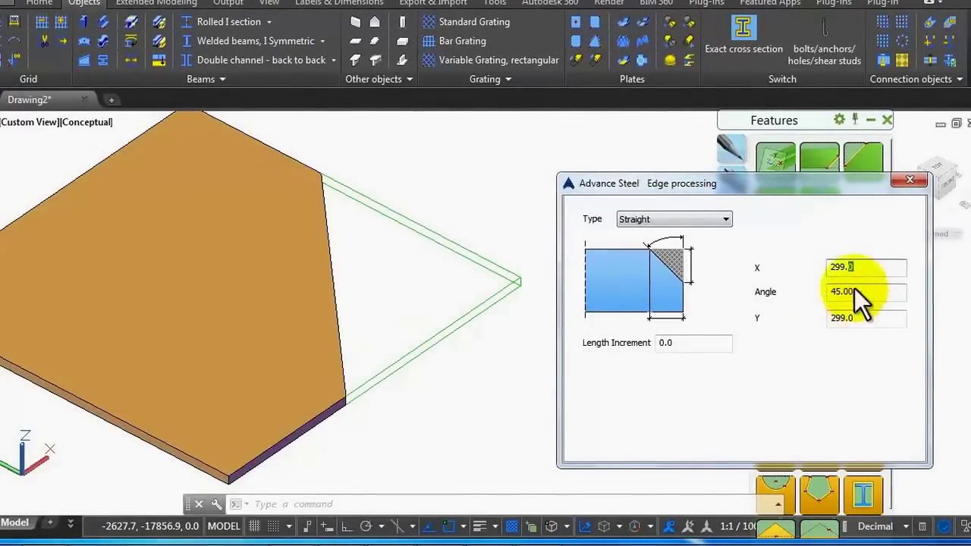
# Step: Set the right corner cut's X and Y distances to 50, inspect the cut, and close its properties
pyautogui.moveTo(865, 265); pyautogui.dragTo(833, 267)
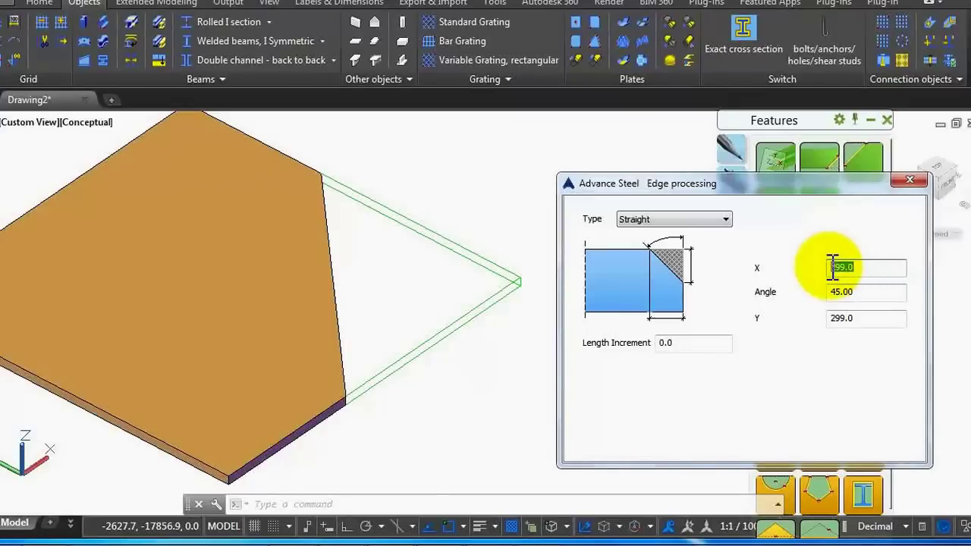
pyautogui.write('50')
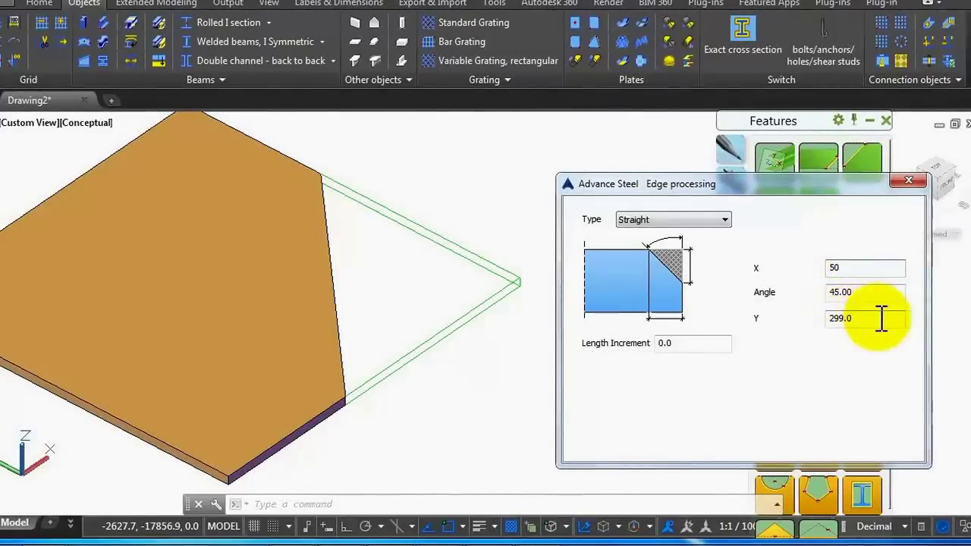
pyautogui.moveTo(882, 319); pyautogui.dragTo(824, 319)
pyautogui.write('5')
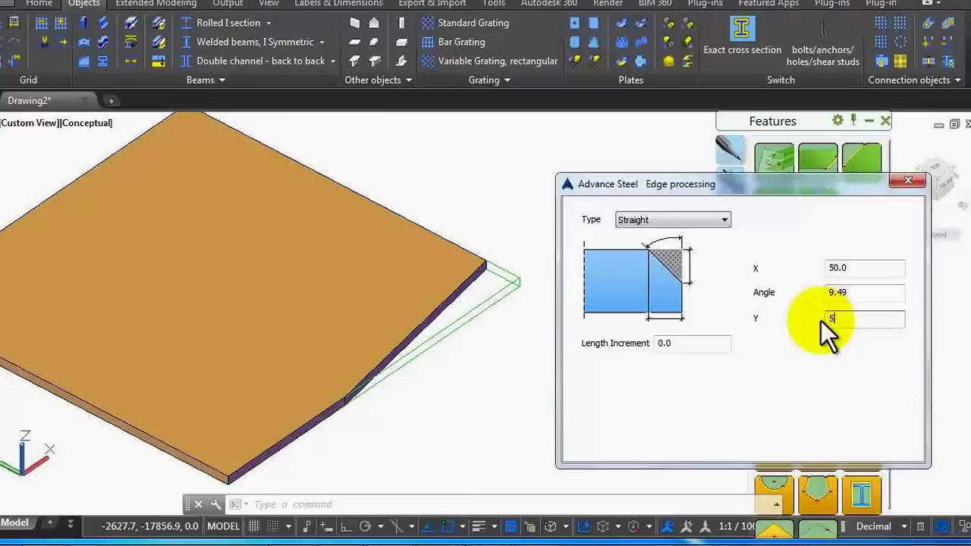
pyautogui.write('0')
pyautogui.click(886, 288)
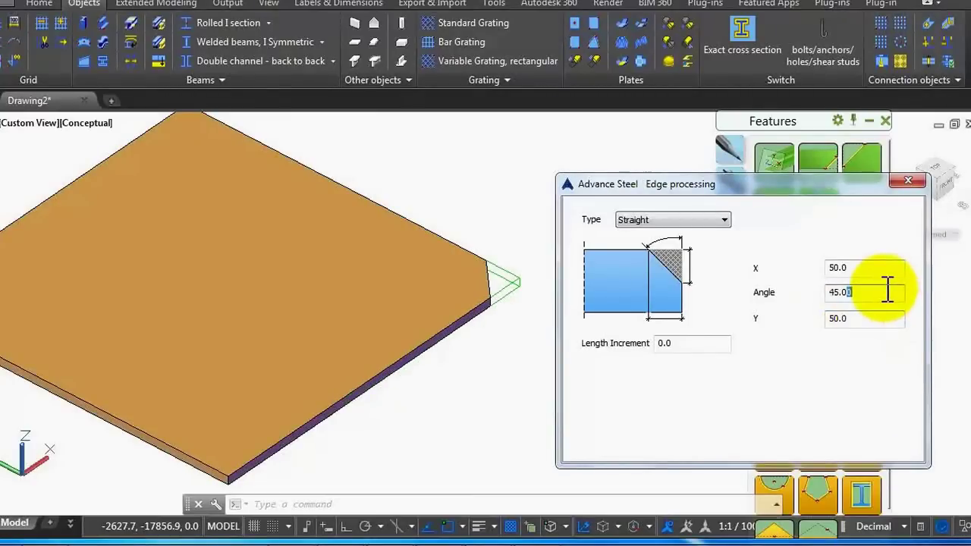
pyautogui.moveTo(887, 289); pyautogui.dragTo(852, 293)
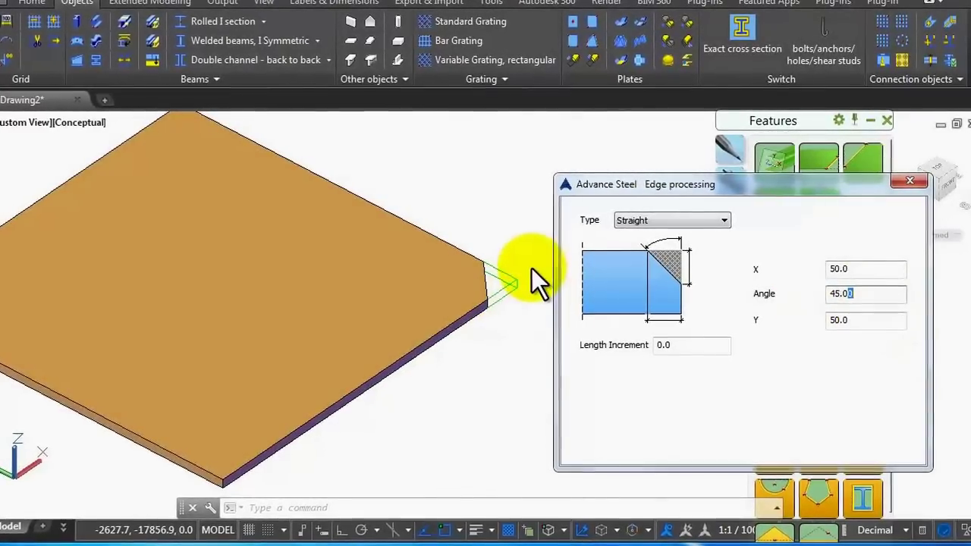
pyautogui.scroll(3, 500, 266)
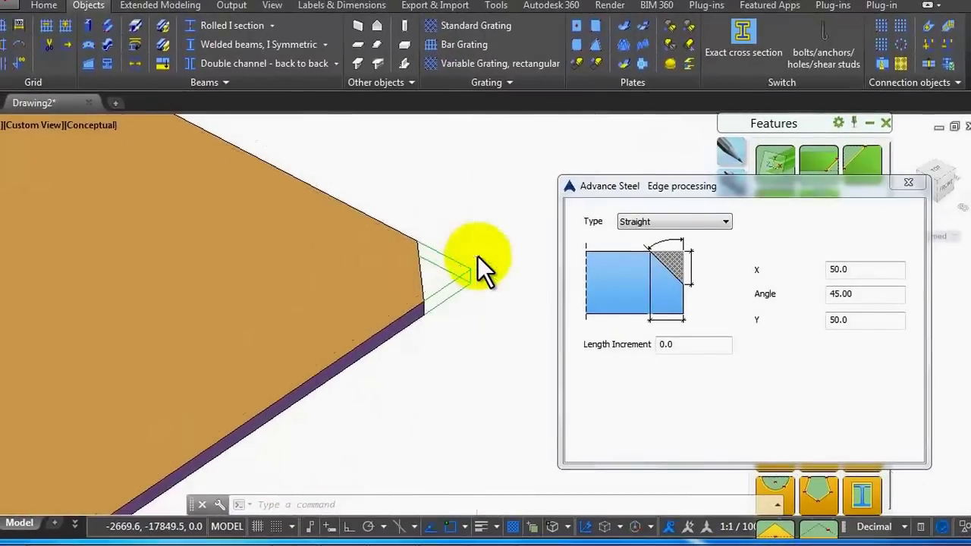
pyautogui.scroll(3, 478, 256)
pyautogui.scroll(-5, 493, 249)
pyautogui.scroll(3, 286, 374)
pyautogui.scroll(-2, 306, 346)
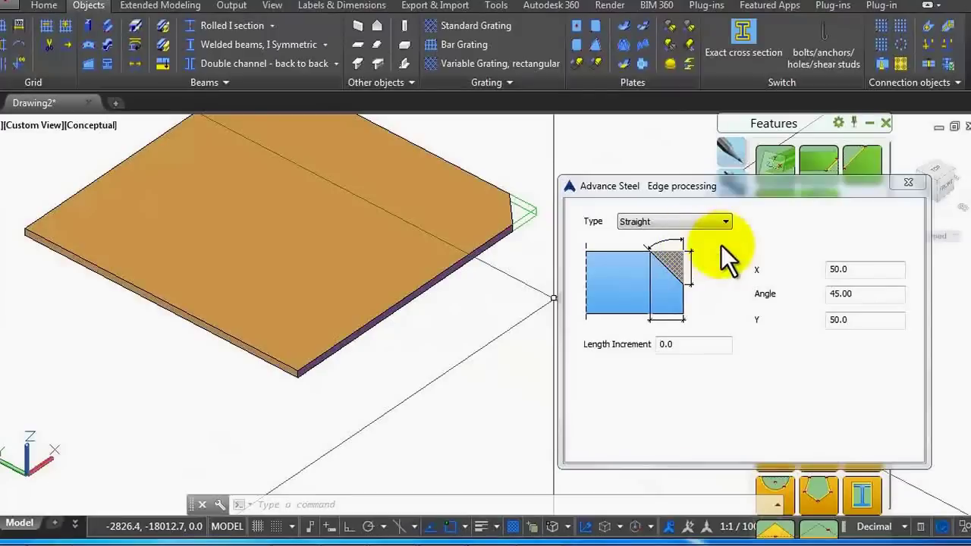
pyautogui.click(910, 184)
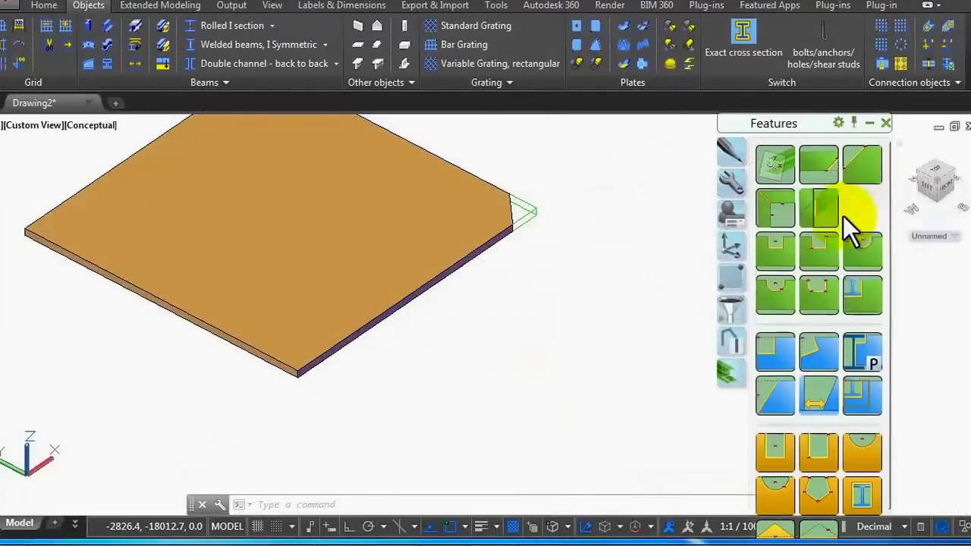
# Step: Add a straight corner cut at the plate's front corner with X and Y distances of 100
pyautogui.click(855, 169)
pyautogui.click(286, 365)
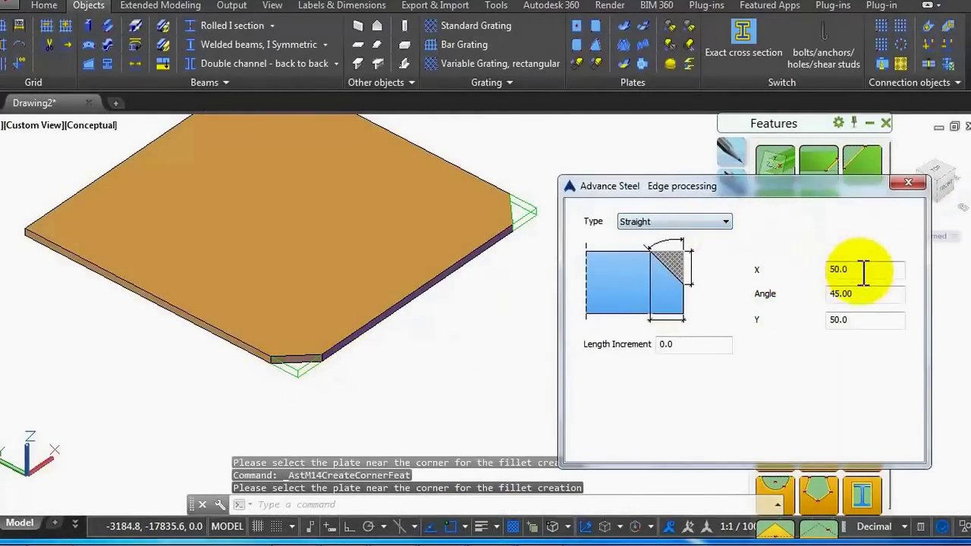
pyautogui.moveTo(863, 271); pyautogui.dragTo(805, 275)
pyautogui.write('100')
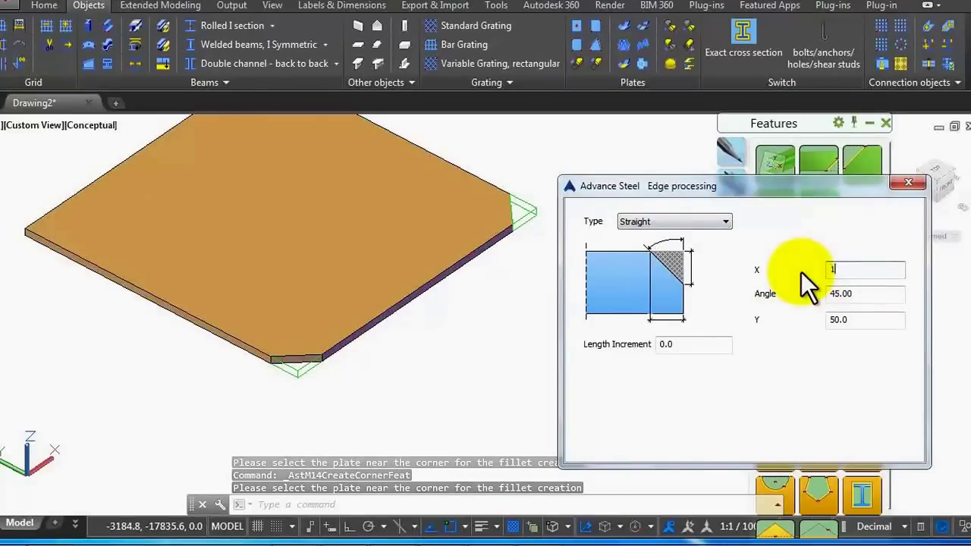
pyautogui.click(866, 319)
pyautogui.moveTo(854, 320); pyautogui.dragTo(817, 326)
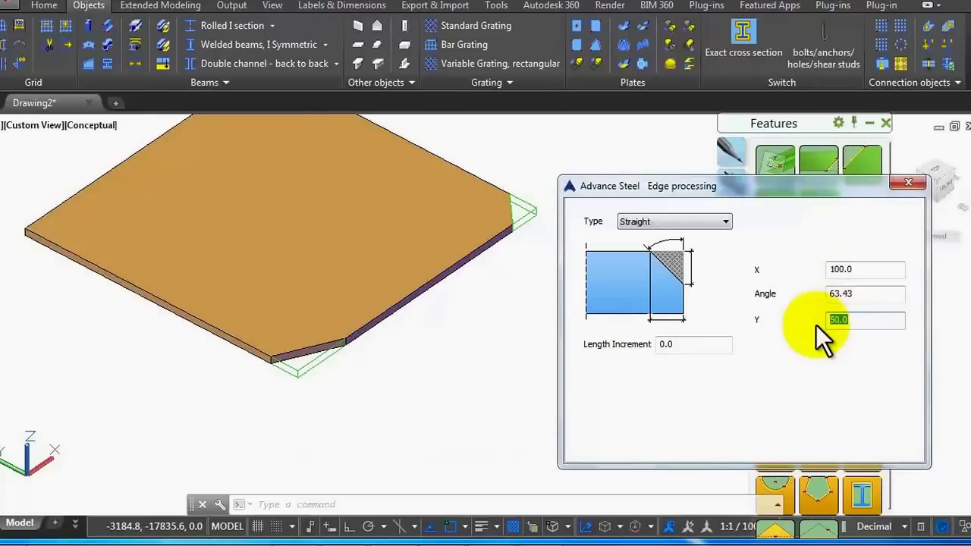
pyautogui.write('100')
pyautogui.click(869, 270)
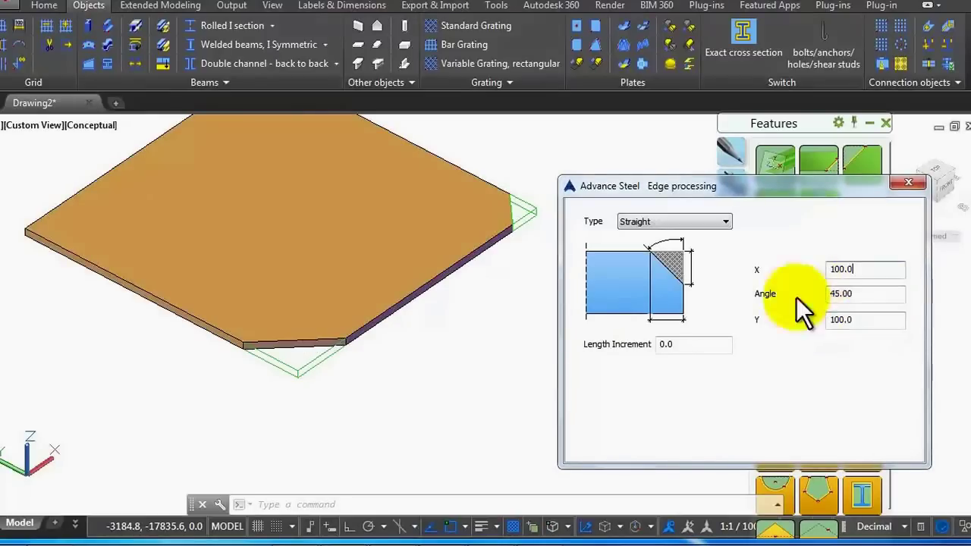
pyautogui.click(908, 183)
# Step: Add a straight corner cut at the plate's left corner and set its Y distance to 50
pyautogui.scroll(-2, 660, 304)
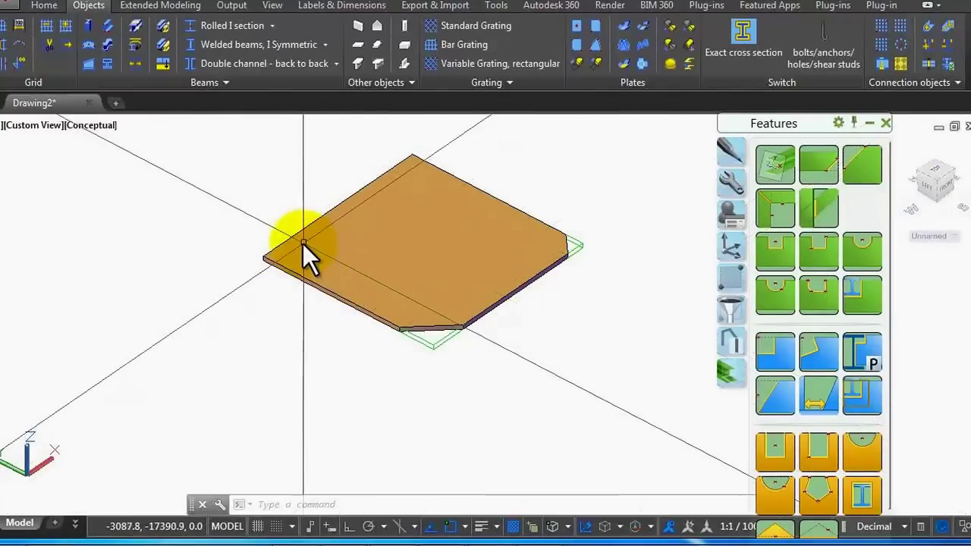
pyautogui.scroll(2, 302, 244)
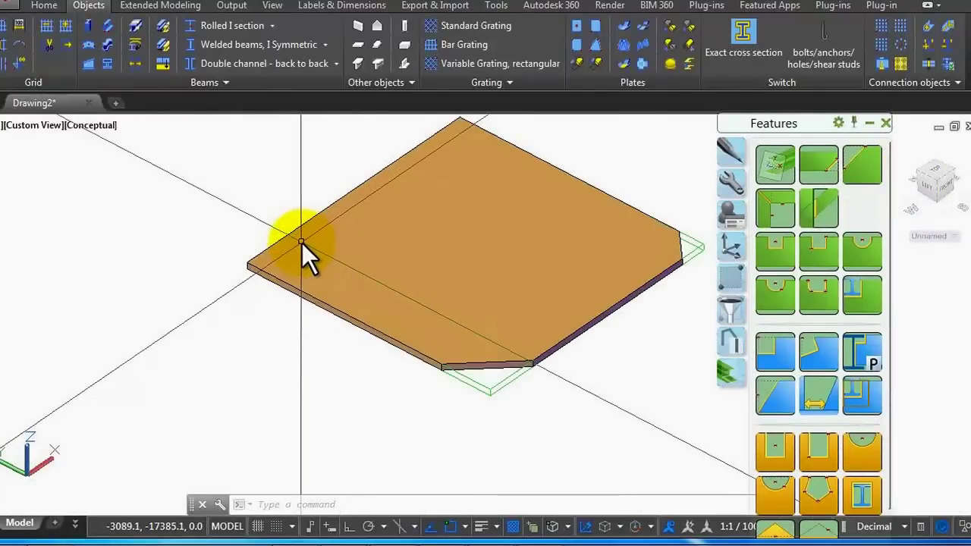
pyautogui.click(863, 168)
pyautogui.click(253, 265)
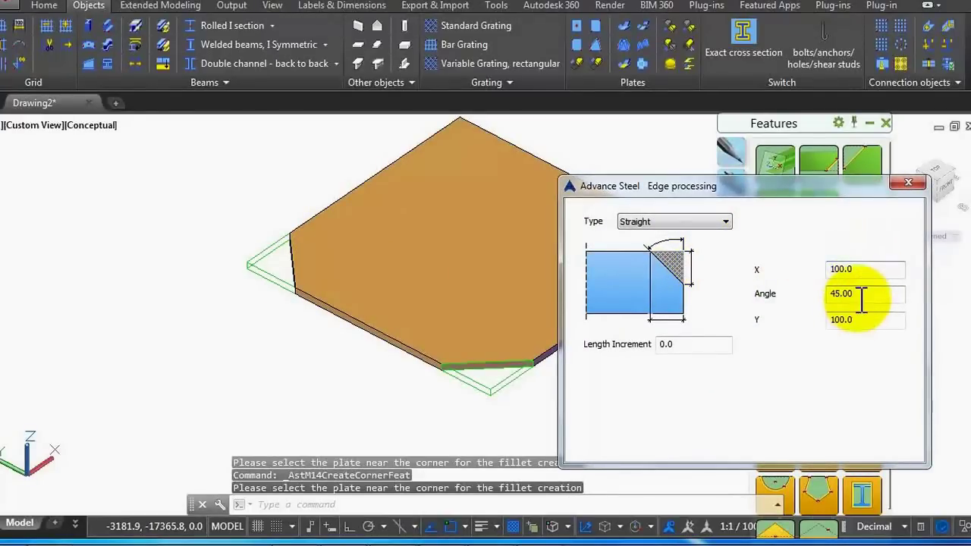
pyautogui.moveTo(865, 320); pyautogui.dragTo(821, 319)
pyautogui.write('50')
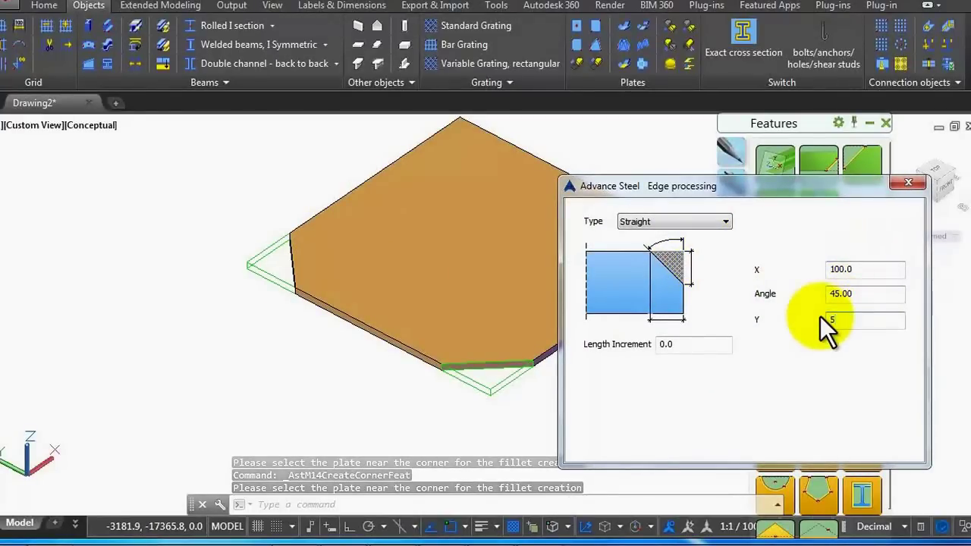
pyautogui.click(862, 297)
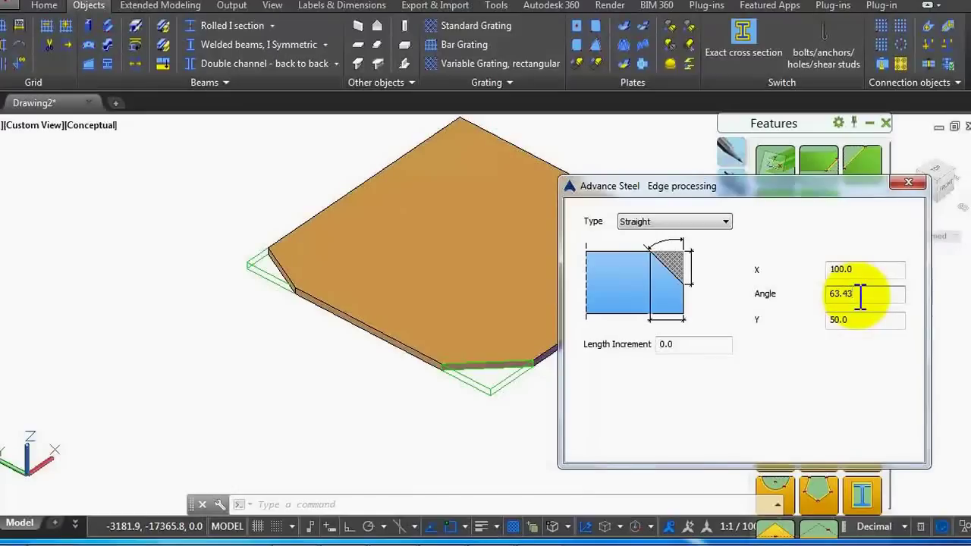
pyautogui.click(903, 186)
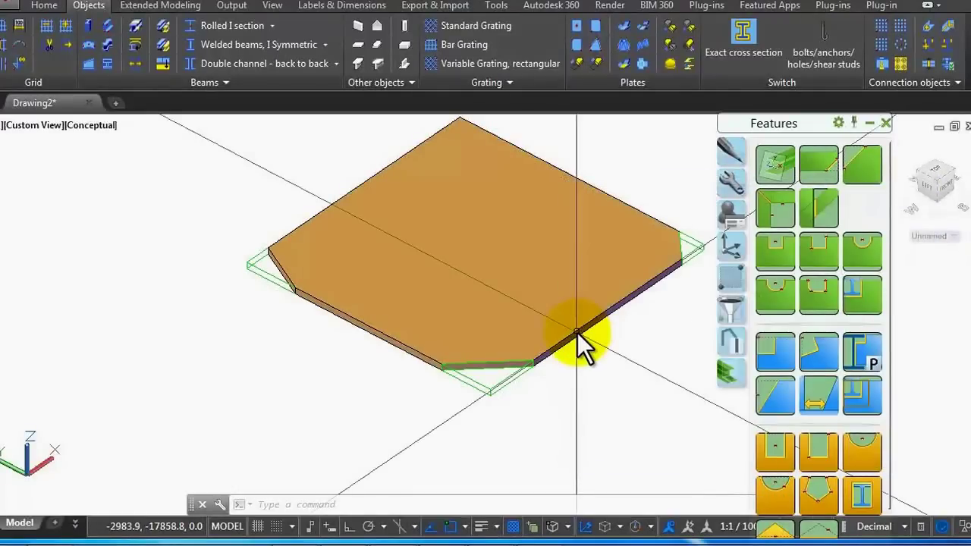
# Step: Add a straight corner cut at the plate's back corner and set its Y distance to 150
pyautogui.keyDown('shift'); pyautogui.moveTo(577, 332); pyautogui.dragTo(481, 211, button='middle'); pyautogui.keyUp('shift')
pyautogui.scroll(3, 470, 153)
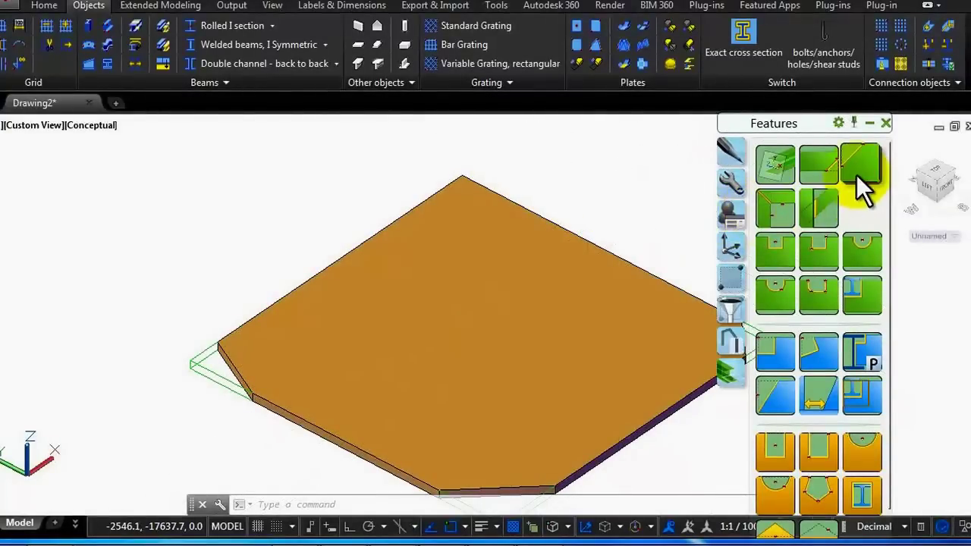
pyautogui.click(858, 176)
pyautogui.click(484, 192)
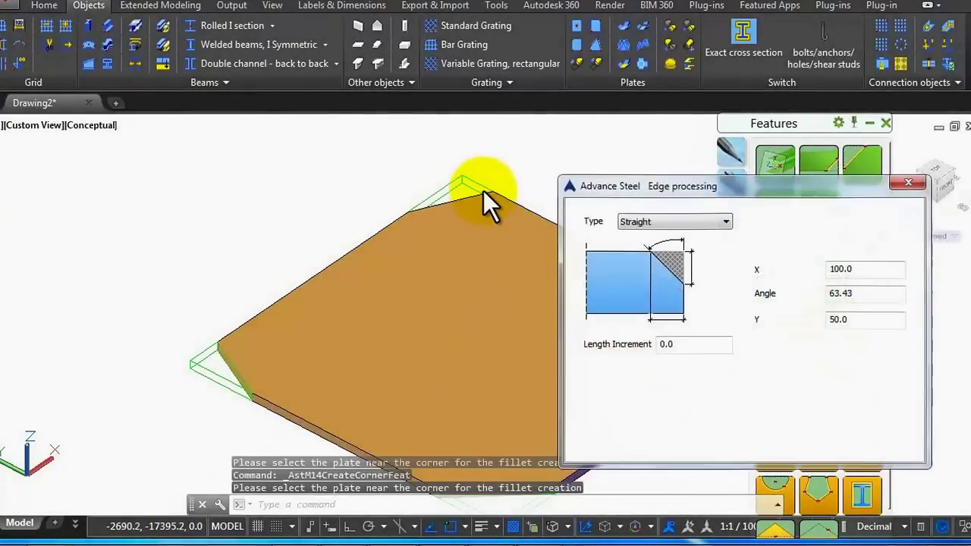
pyautogui.click(853, 269)
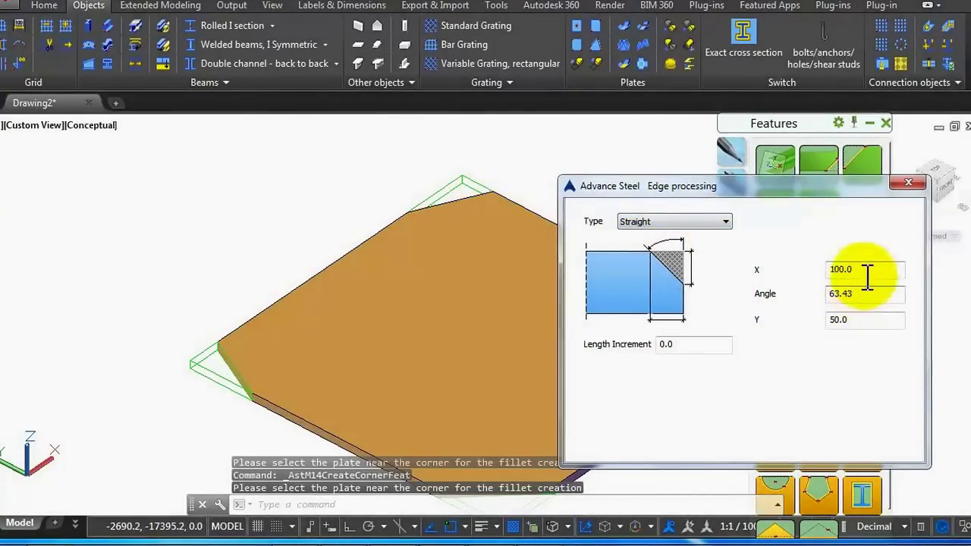
pyautogui.doubleClick(857, 321)
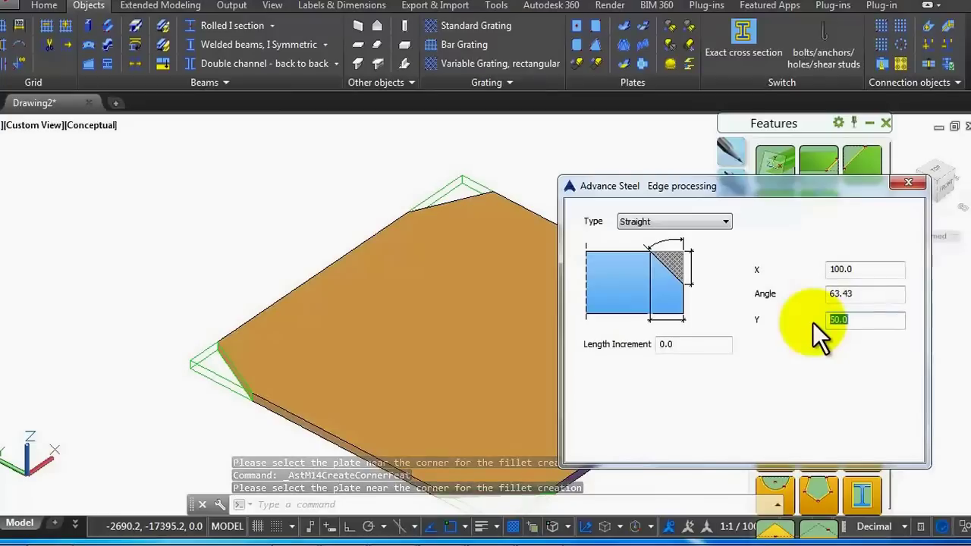
pyautogui.write('150')
pyautogui.press('Return')
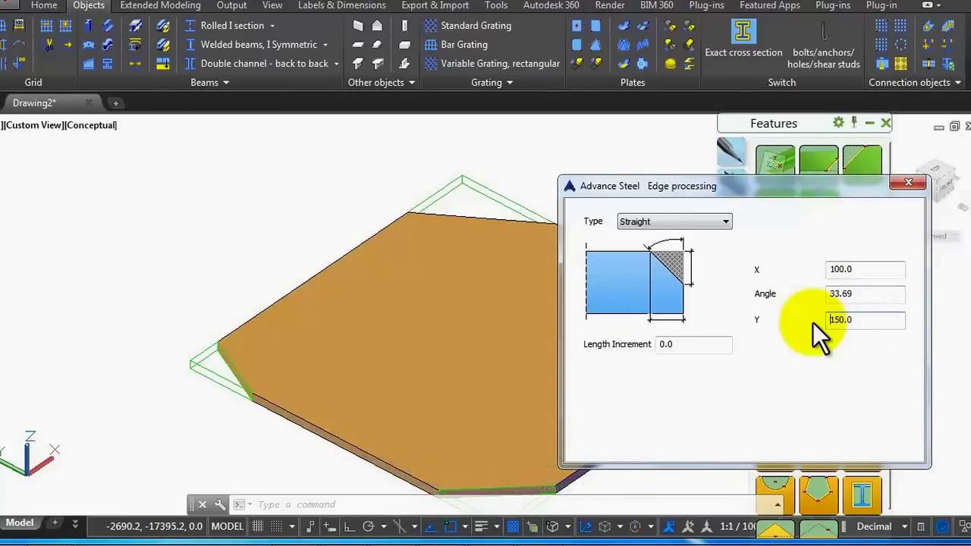
pyautogui.click(902, 186)
pyautogui.scroll(-3, 425, 207)
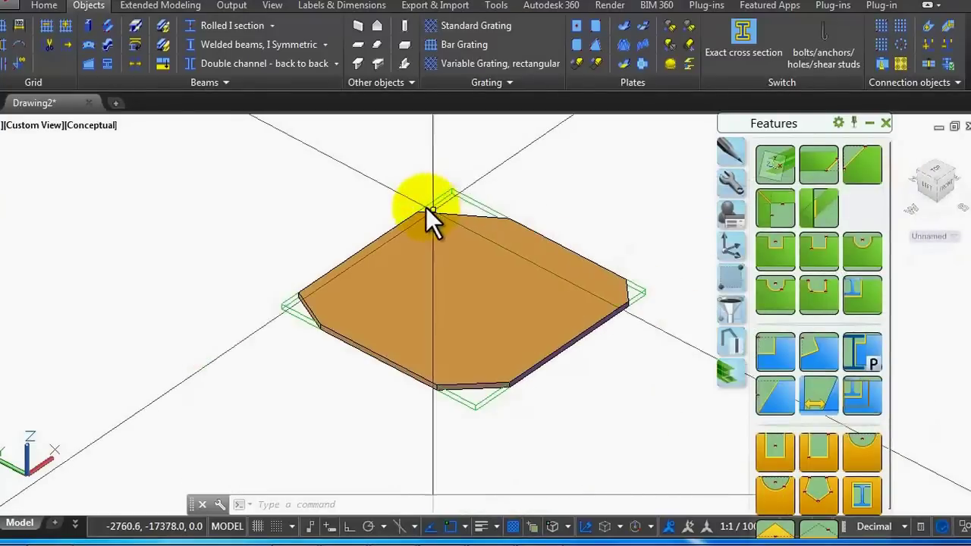
pyautogui.scroll(3, 472, 247)
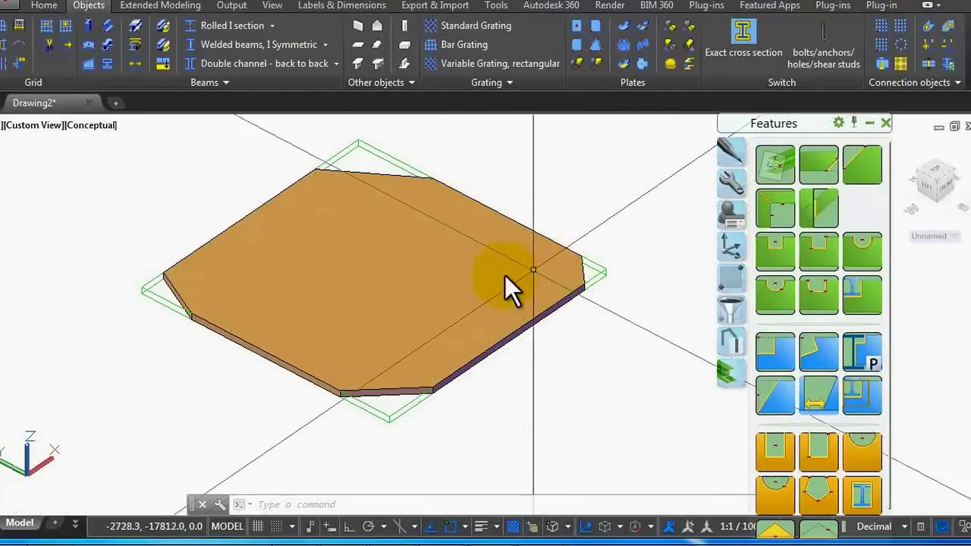
# Step: Undo the last two actions and erase the plate together with its corner cuts
pyautogui.write('u')
pyautogui.press('Return')
pyautogui.write('u')
pyautogui.press('Return')
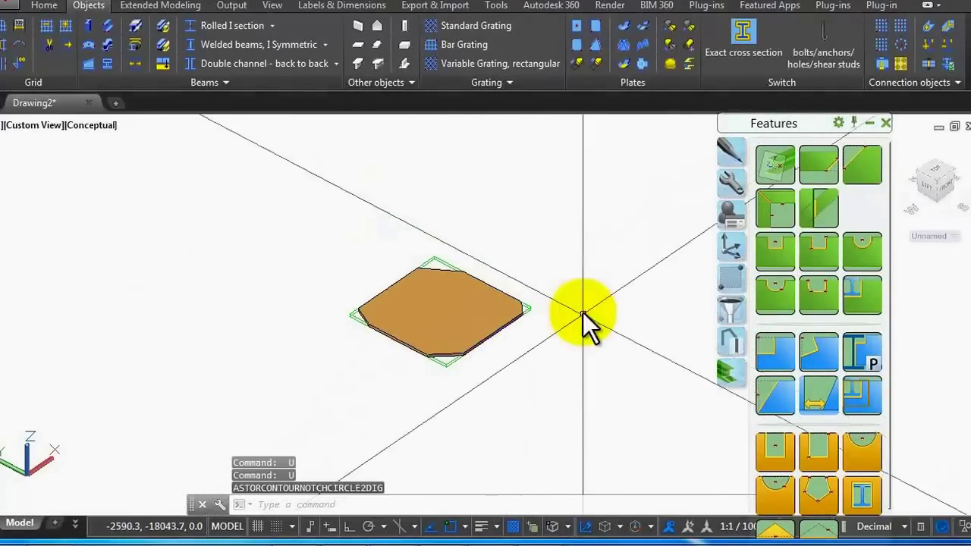
pyautogui.write('e')
pyautogui.press('Return')
pyautogui.click(531, 348)
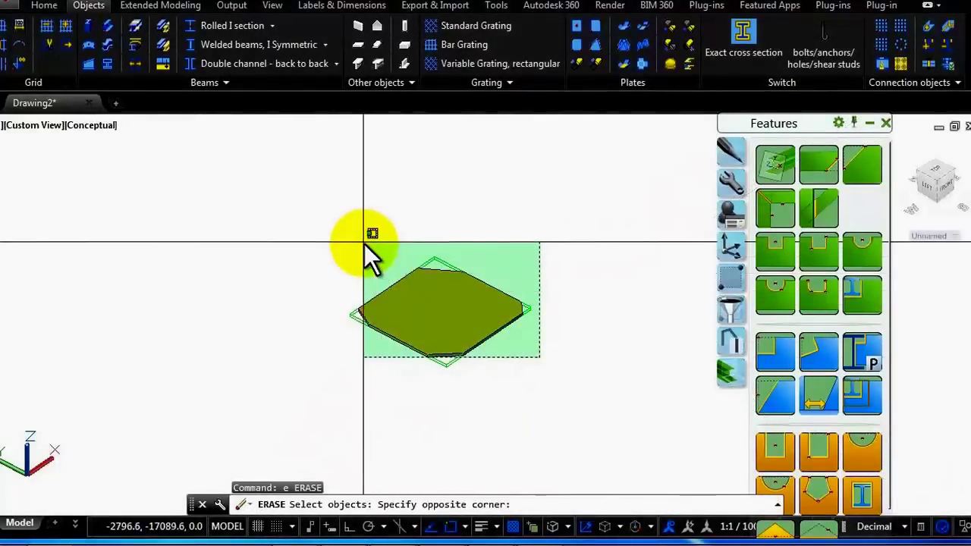
pyautogui.click(384, 243)
pyautogui.press('Return')
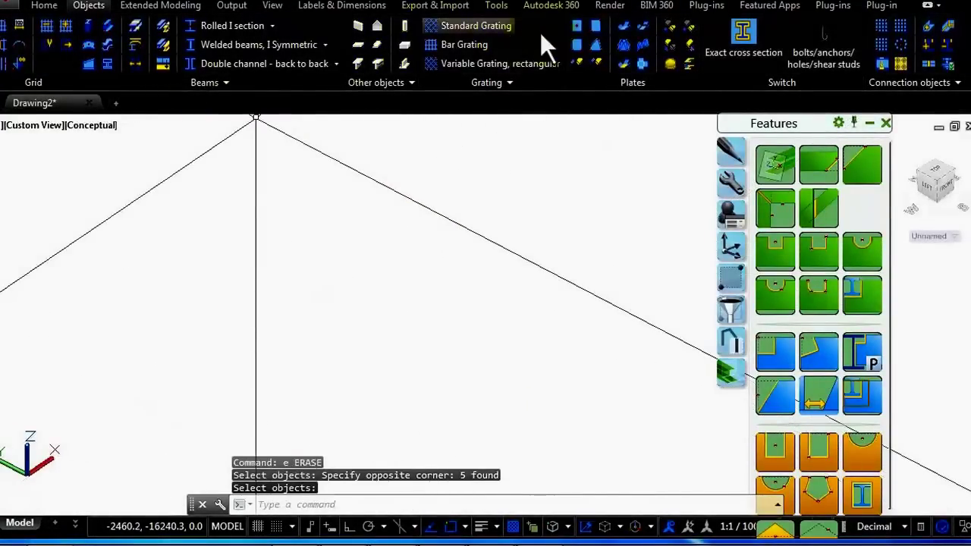
# Step: Place a new plate by its center and add a straight bevel cut along its front-right edge
pyautogui.click(577, 28)
pyautogui.click(294, 338)
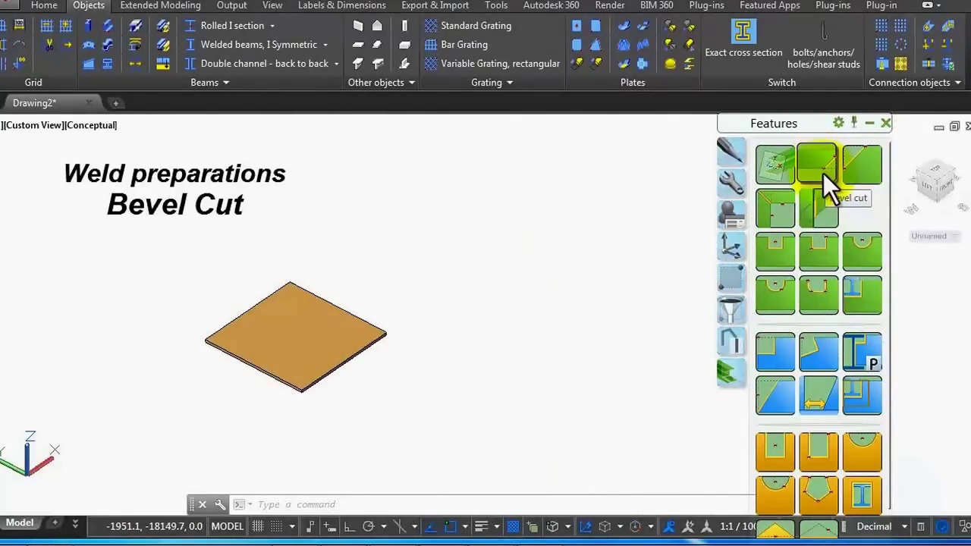
pyautogui.click(817, 166)
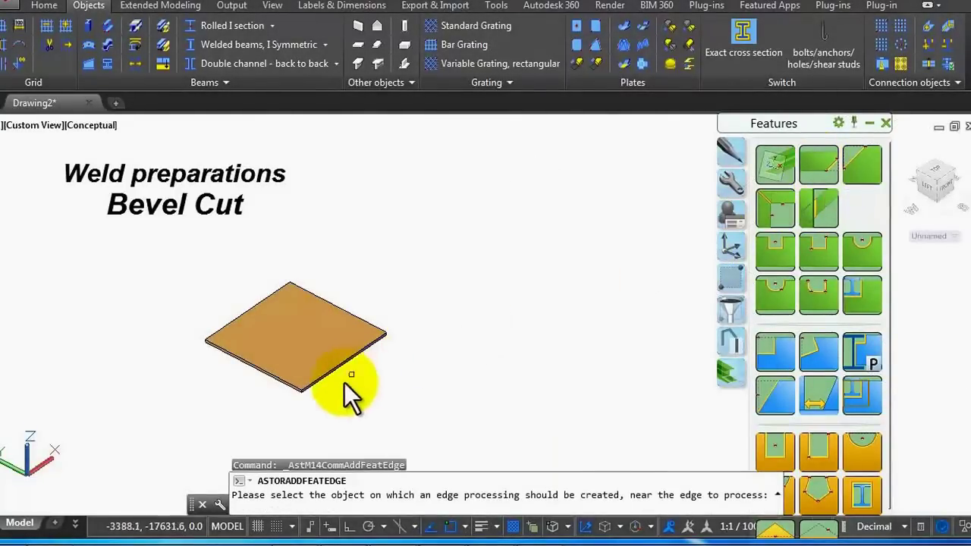
pyautogui.scroll(2, 334, 384)
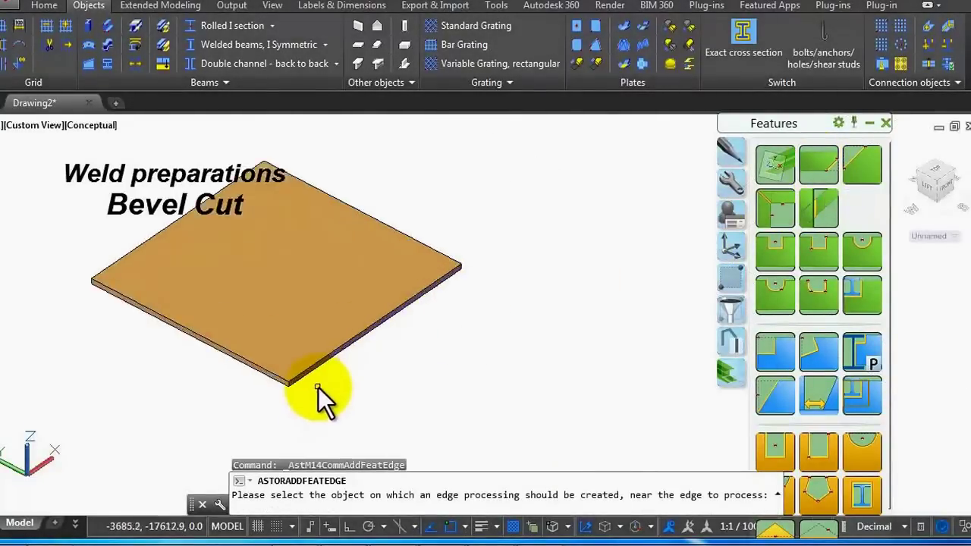
pyautogui.click(334, 350)
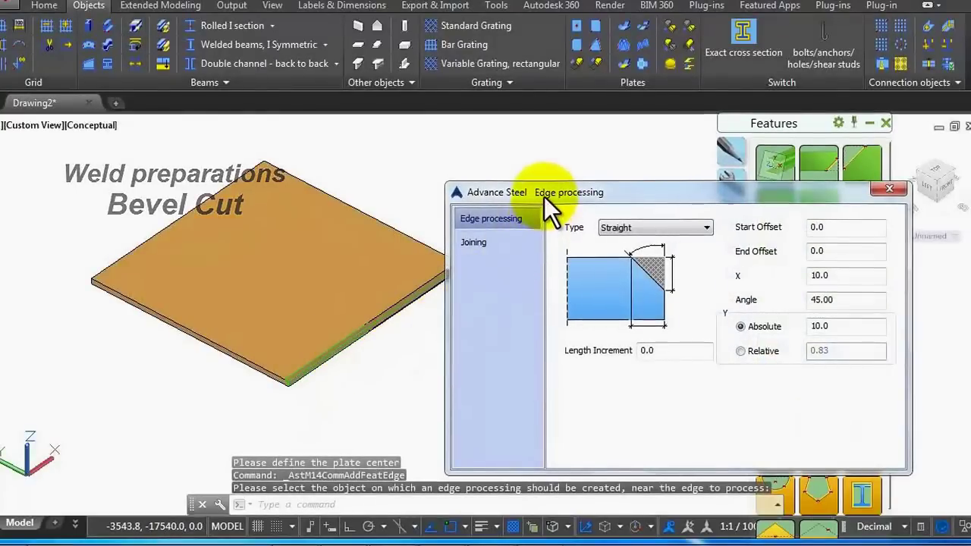
pyautogui.moveTo(544, 197); pyautogui.dragTo(553, 139)
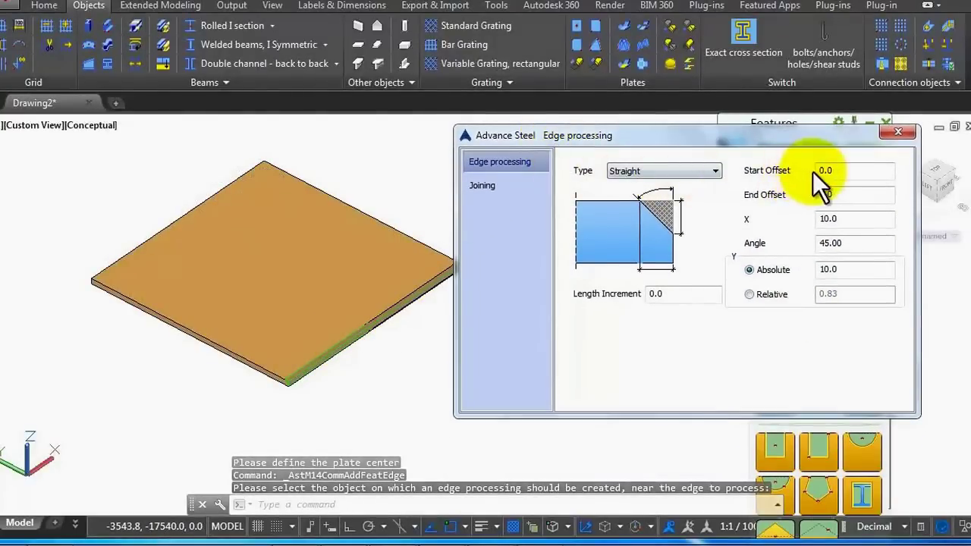
pyautogui.moveTo(614, 136); pyautogui.dragTo(662, 142)
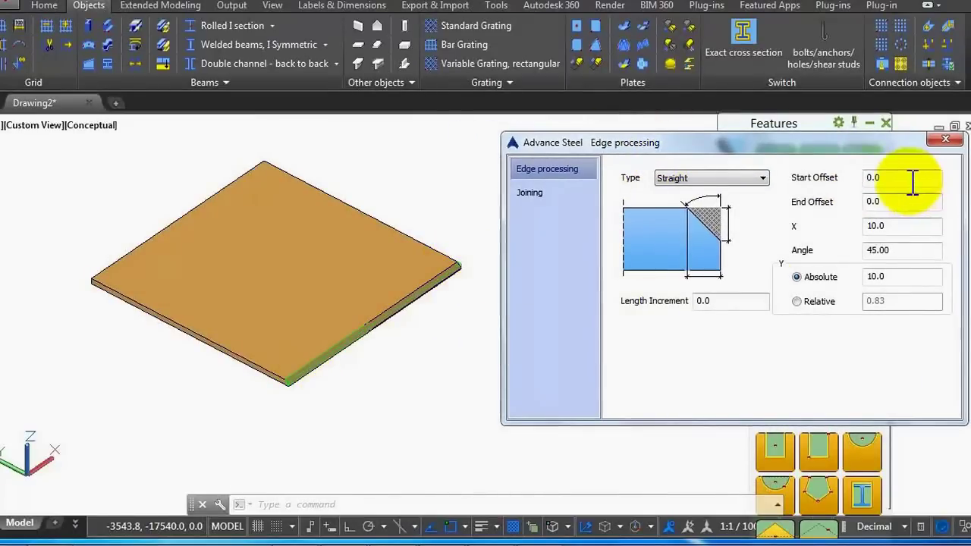
# Step: Try a start offset of 50 for the bevel cut and inspect its start near the plate's right corner
pyautogui.moveTo(913, 179); pyautogui.dragTo(866, 179)
pyautogui.write('50')
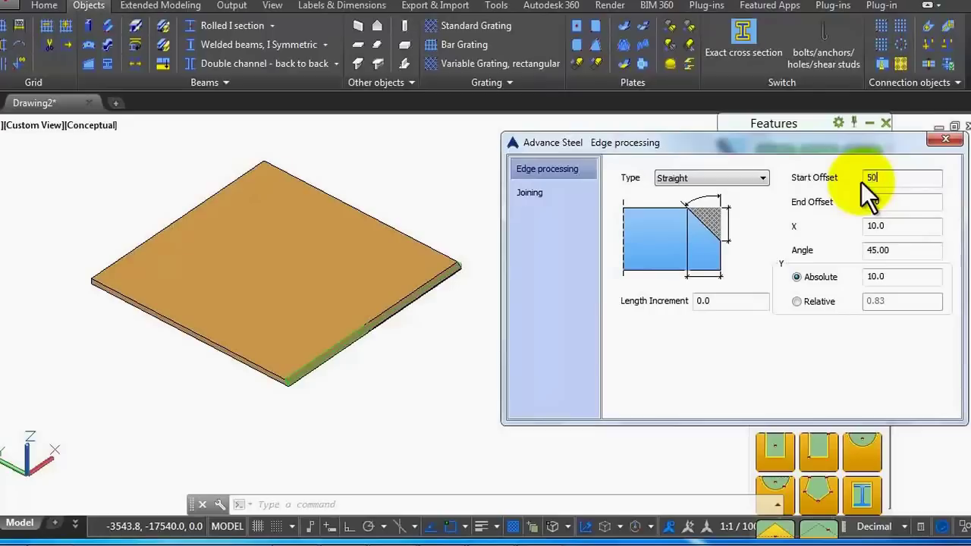
pyautogui.press('Tab')
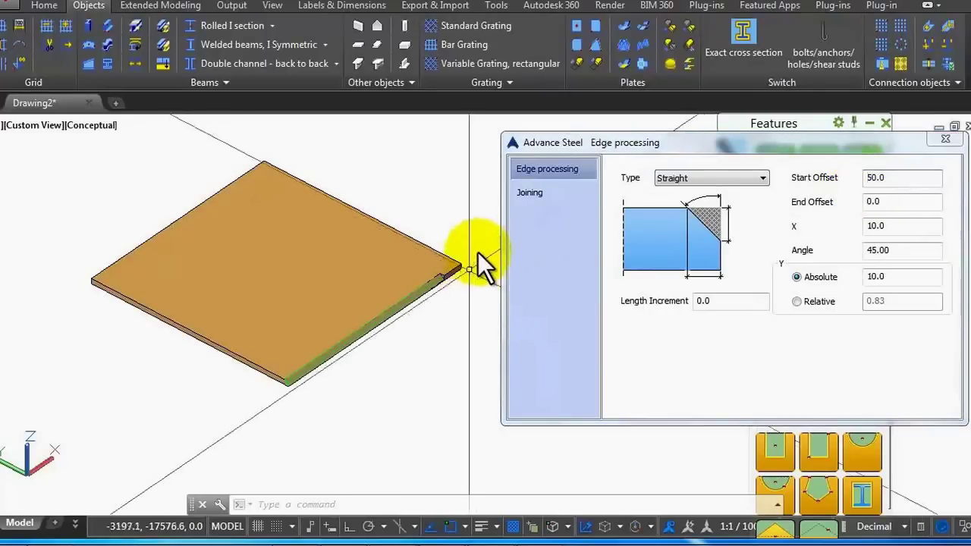
pyautogui.scroll(4, 476, 244)
pyautogui.scroll(-4, 476, 244)
pyautogui.scroll(6, 454, 264)
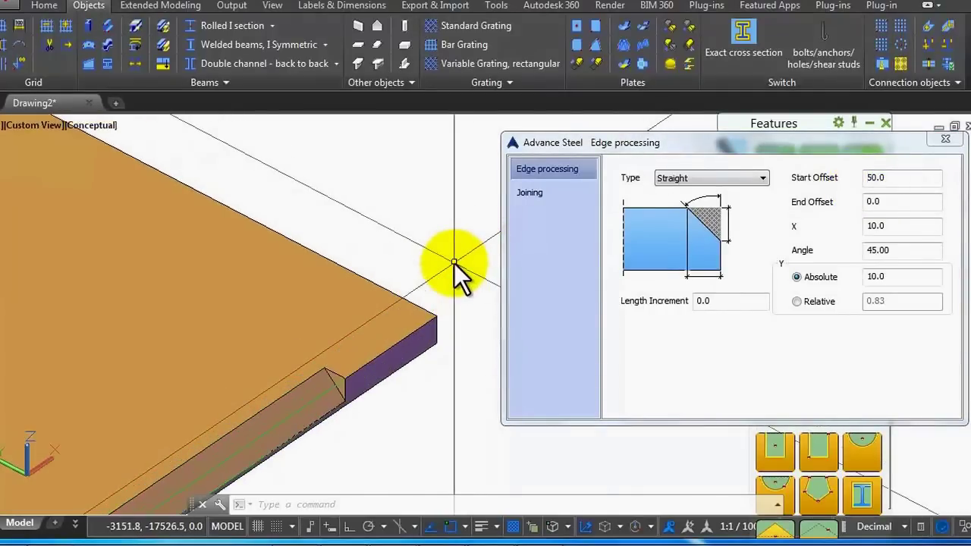
# Step: Set the bevel cut's start offset to 100
pyautogui.doubleClick(896, 181)
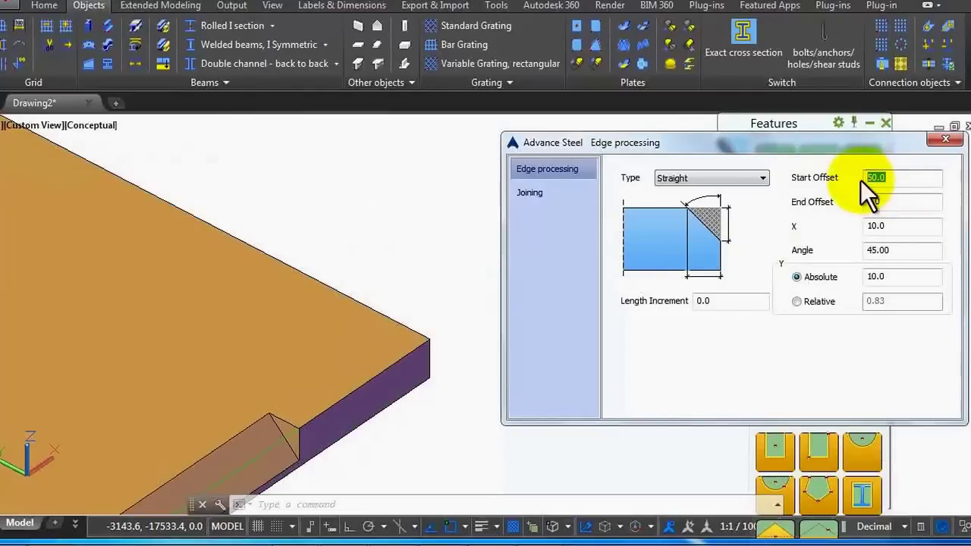
pyautogui.write('100')
pyautogui.press('Tab')
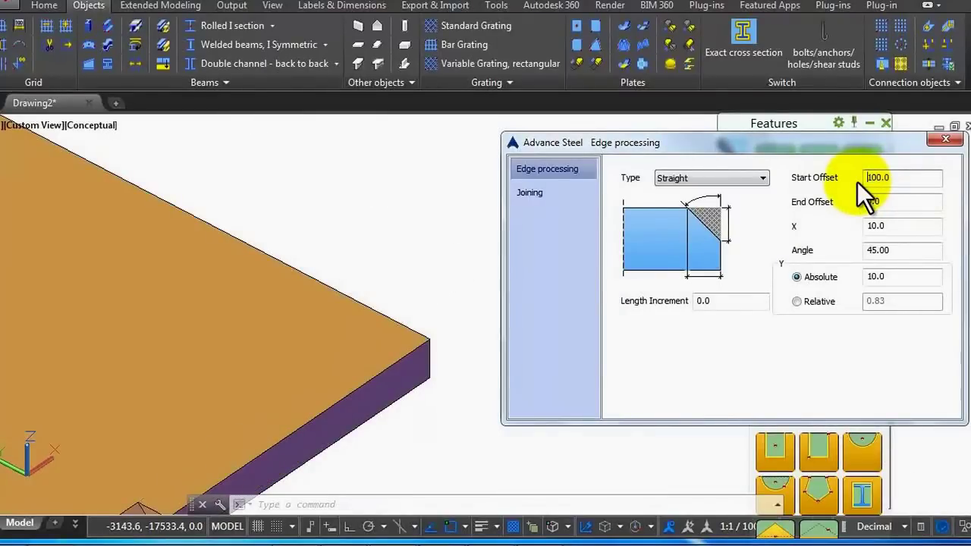
pyautogui.scroll(-3, 461, 211)
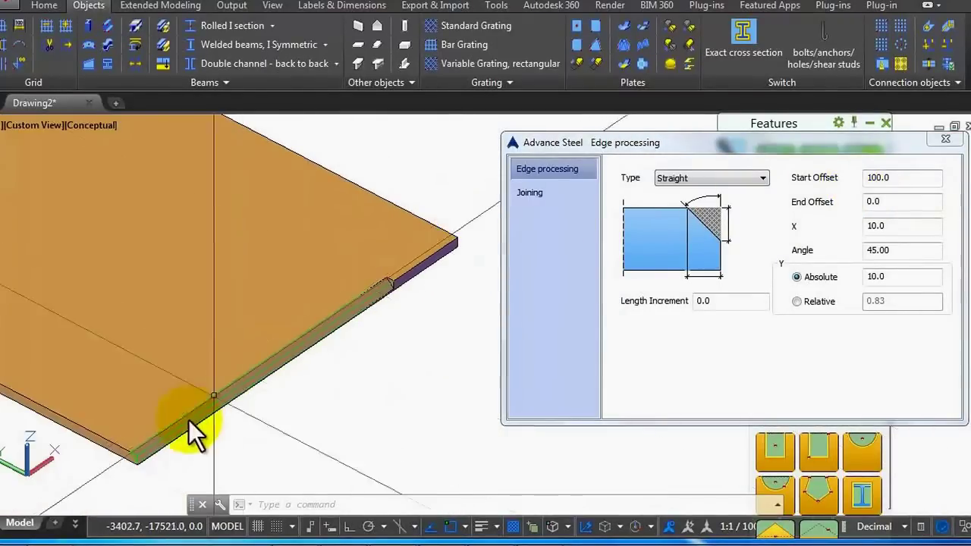
pyautogui.scroll(5, 209, 429)
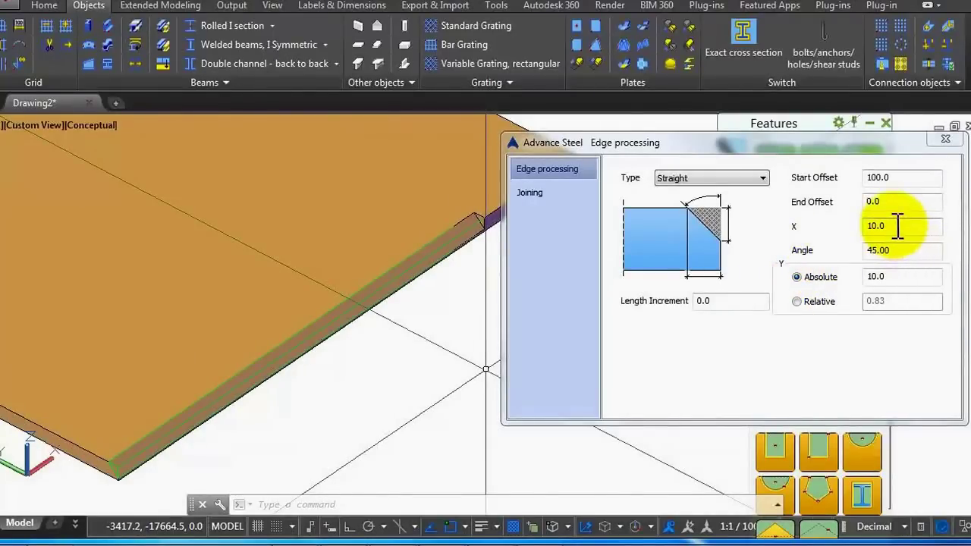
# Step: Set the bevel cut's end offset to 100
pyautogui.doubleClick(885, 203)
pyautogui.write('100')
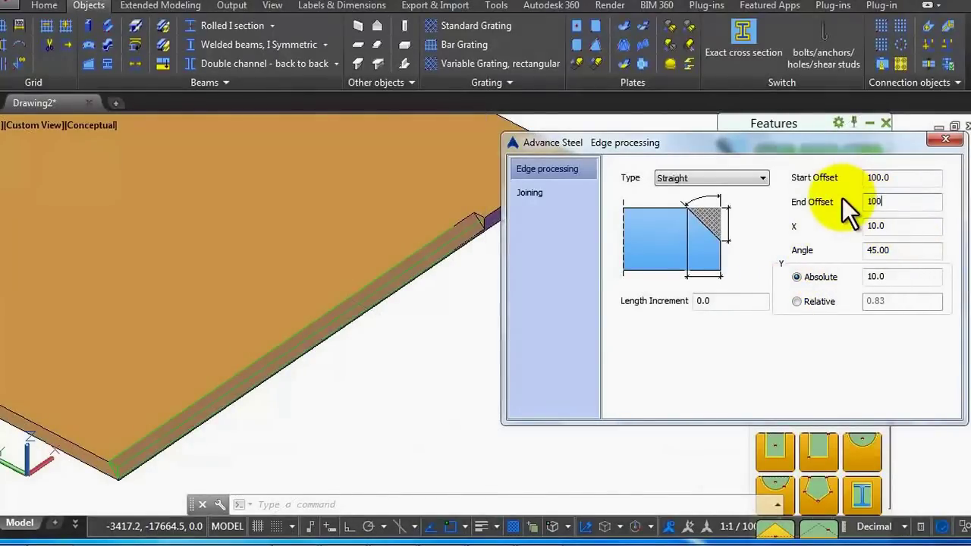
pyautogui.press('Return')
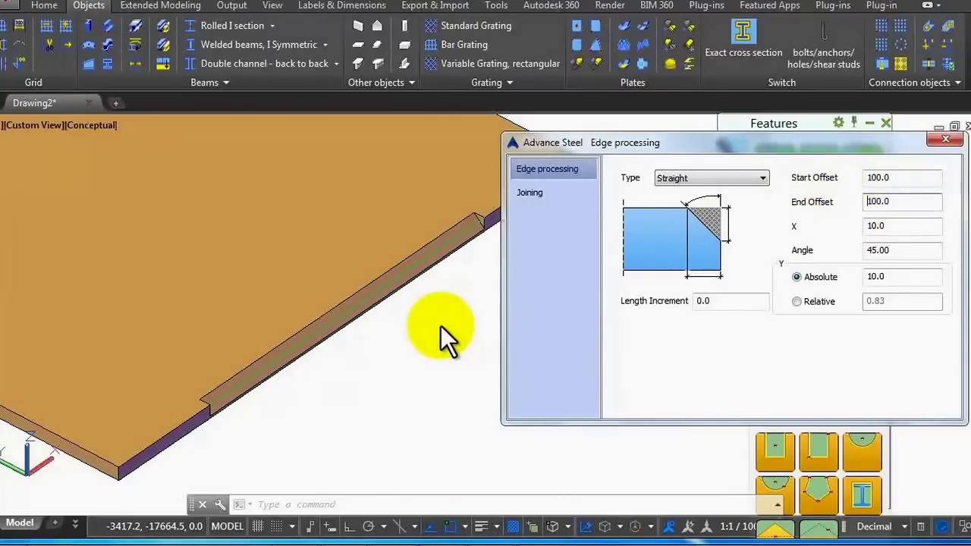
pyautogui.scroll(-2, 440, 326)
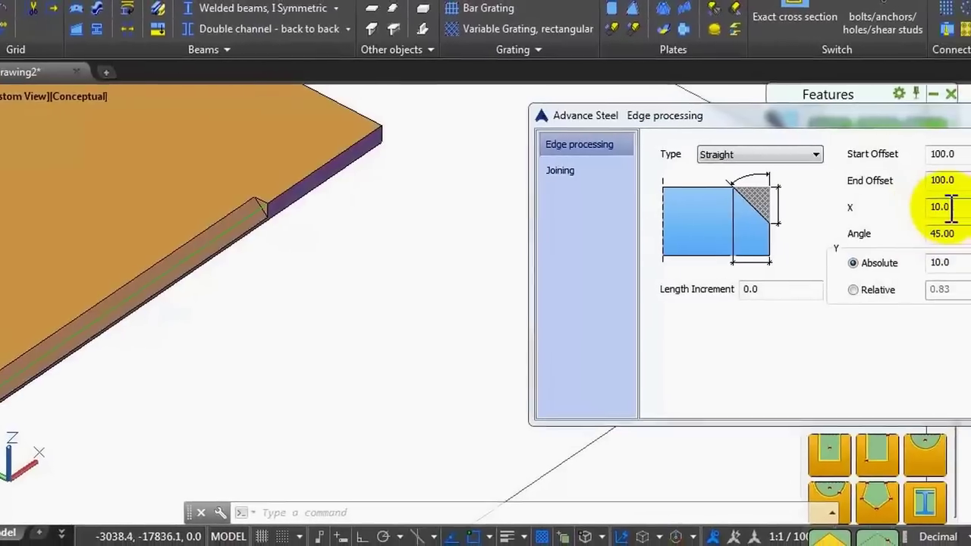
# Step: Try an X distance of 20 for the bevel cut
pyautogui.doubleClick(944, 207)
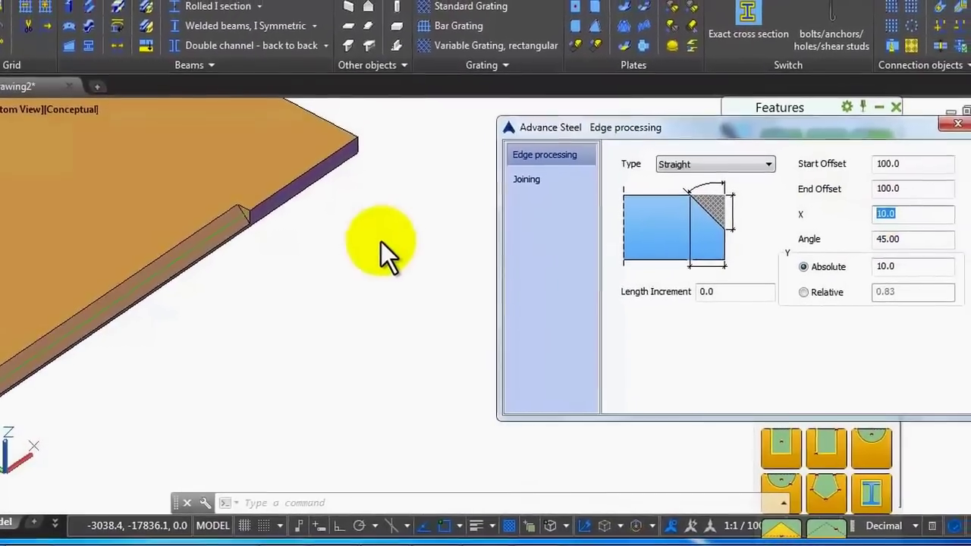
pyautogui.scroll(2, 425, 256)
pyautogui.scroll(4, 126, 290)
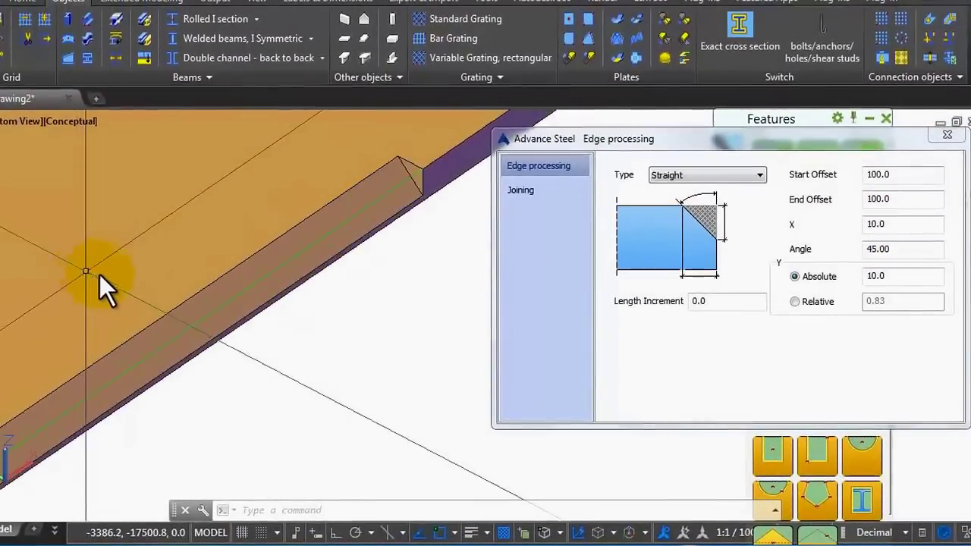
pyautogui.scroll(-3, 245, 269)
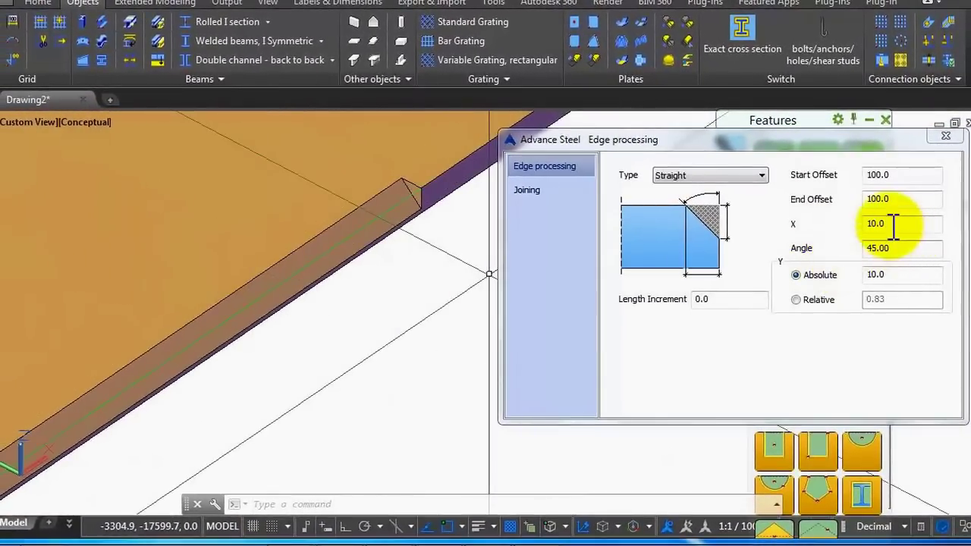
pyautogui.doubleClick(894, 223)
pyautogui.write('20')
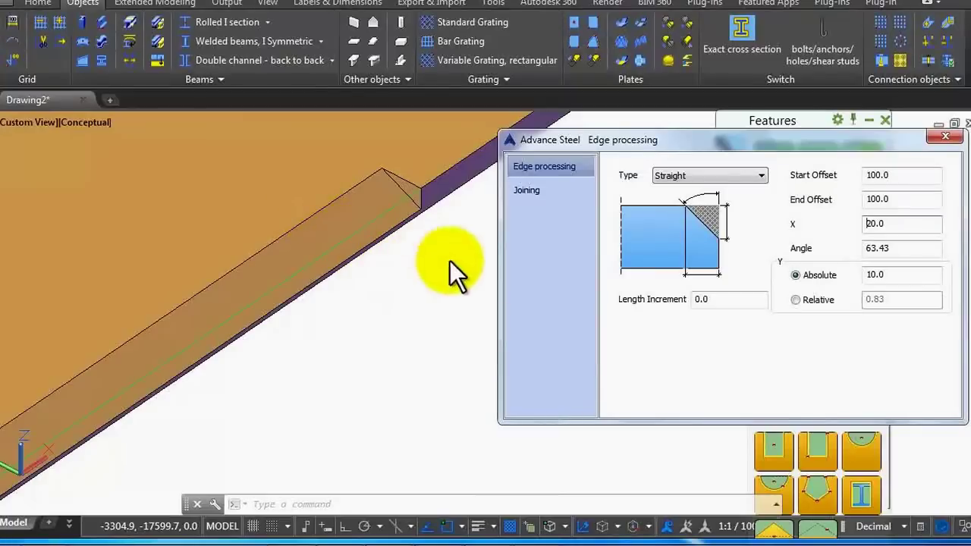
# Step: Set the bevel cut's X distance back to 10 and close its edge processing properties
pyautogui.moveTo(890, 223); pyautogui.dragTo(836, 216)
pyautogui.write('10.')
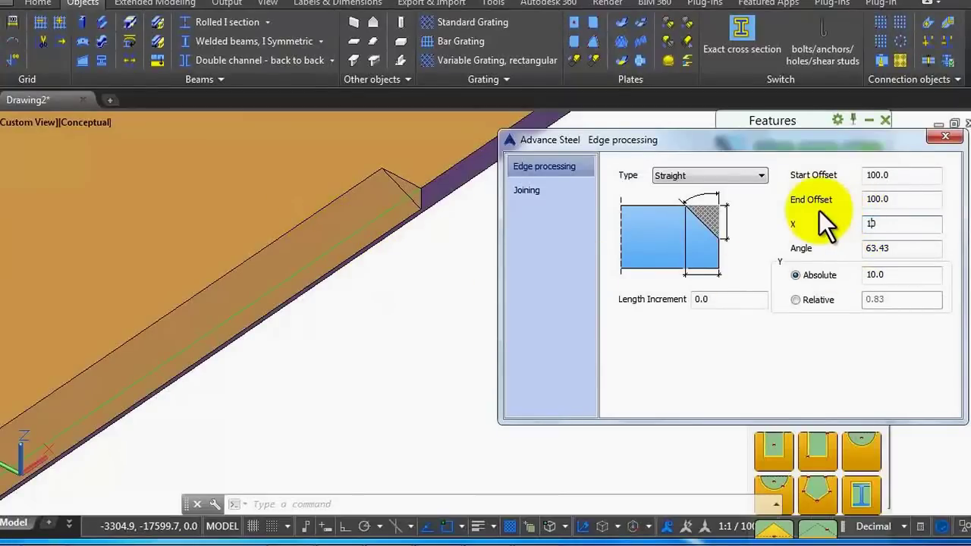
pyautogui.click(920, 247)
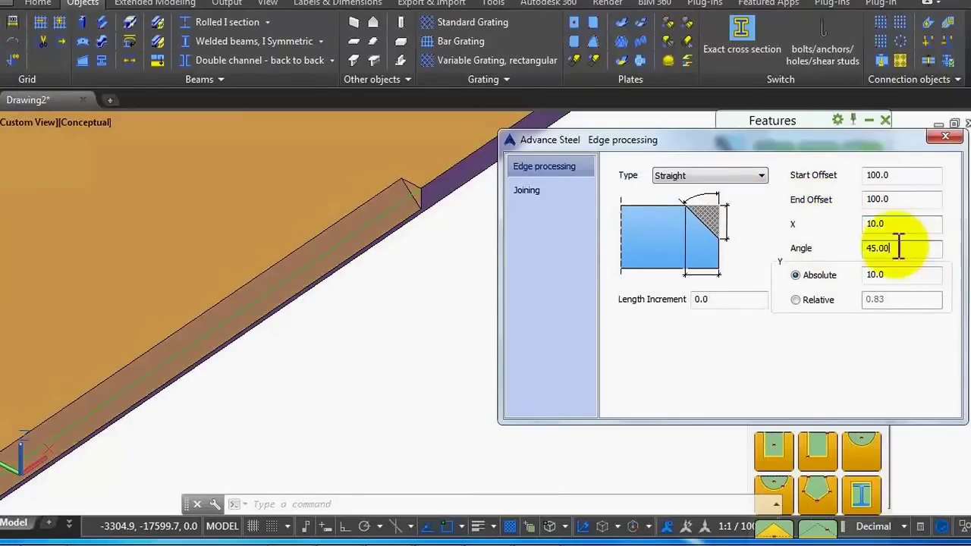
pyautogui.click(941, 138)
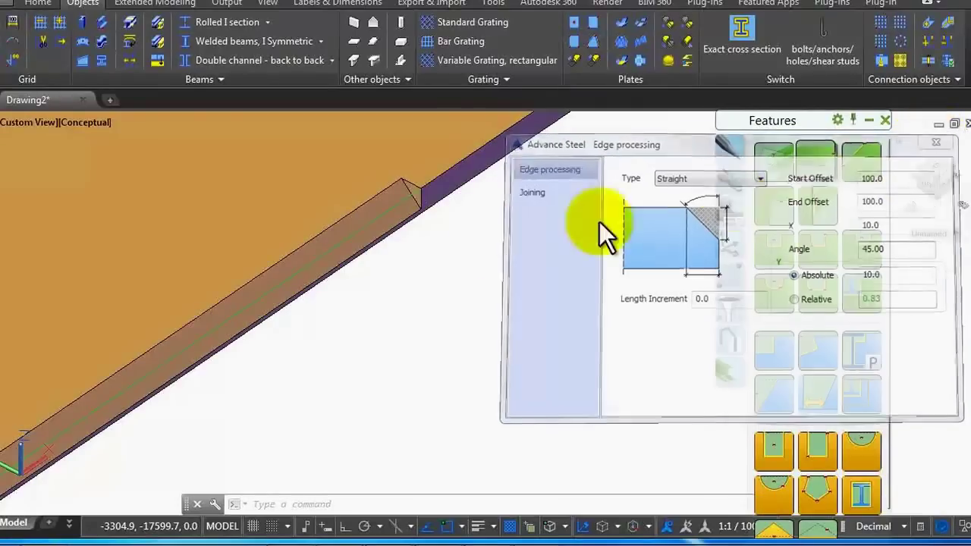
pyautogui.scroll(-4, 531, 224)
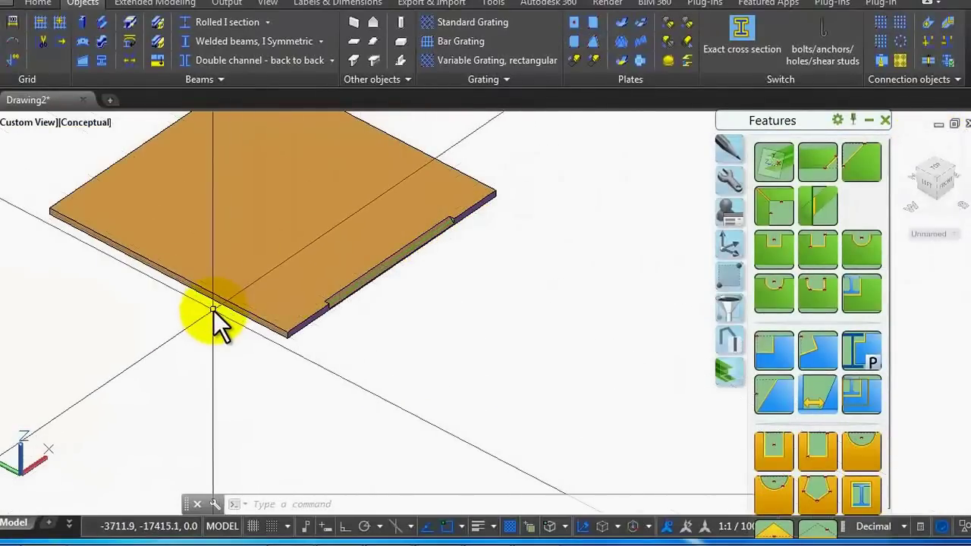
pyautogui.scroll(2, 303, 300)
pyautogui.scroll(-1, 208, 279)
pyautogui.scroll(1, 208, 279)
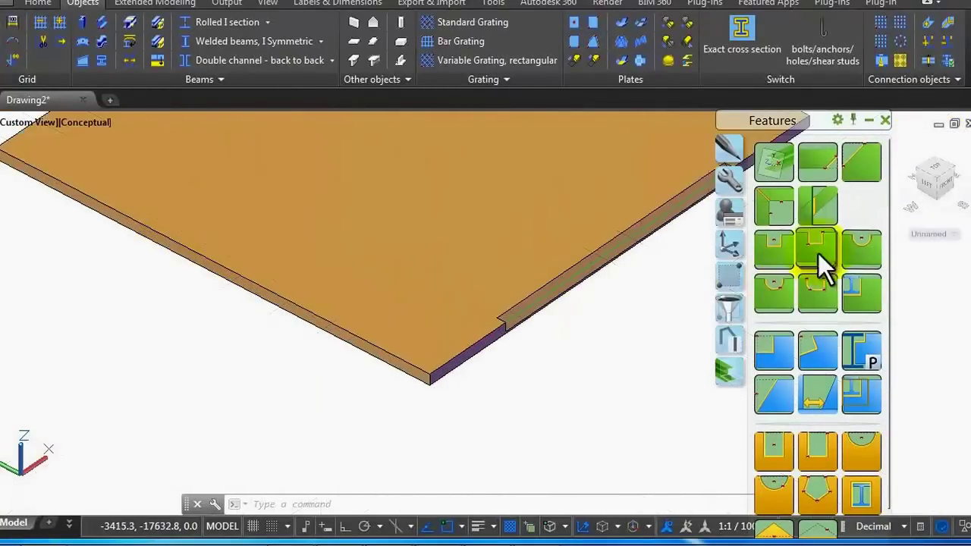
# Step: Add a bevel cut to the plate's adjacent uncut edge and close its edge processing properties
pyautogui.click(822, 165)
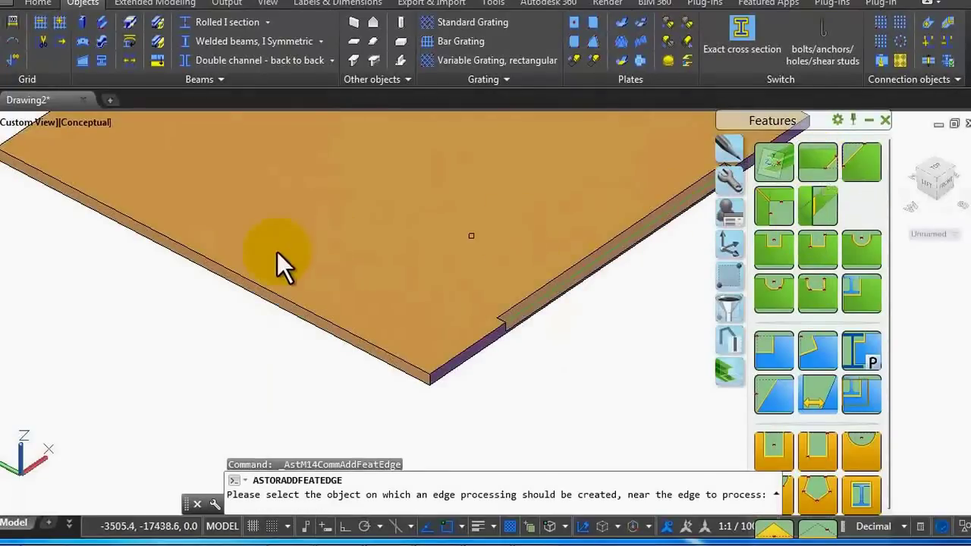
pyautogui.click(213, 273)
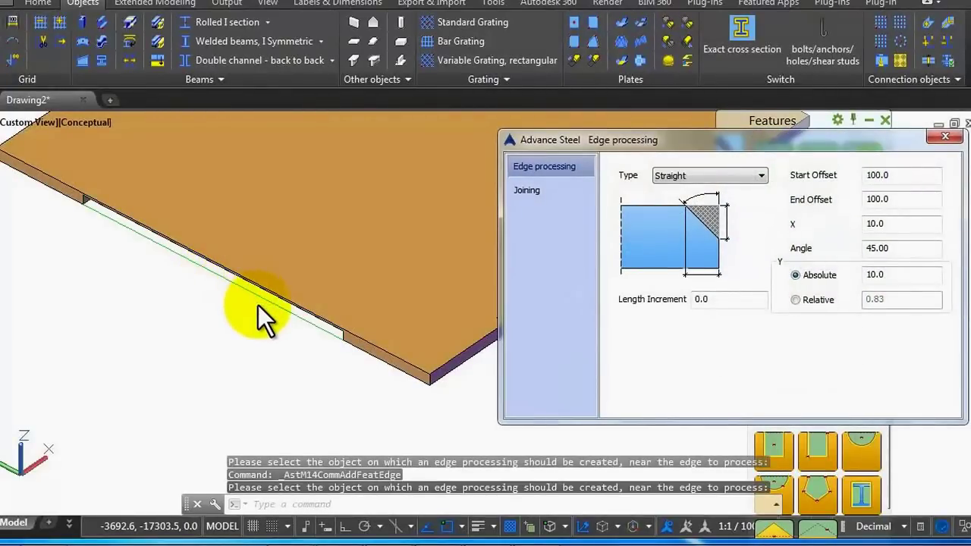
pyautogui.click(945, 138)
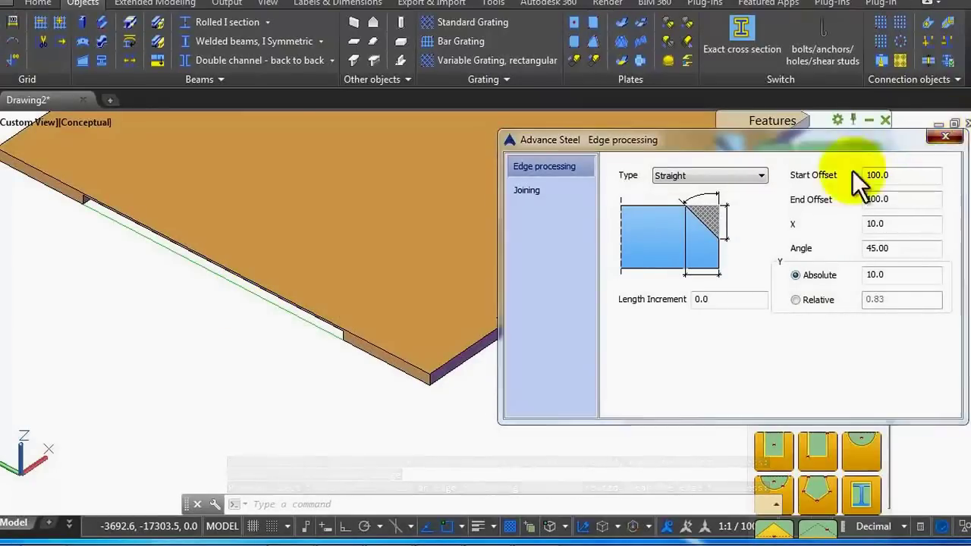
# Step: Cut a rectangular contour opening at the centre of the plate, using the centre-based UCS contour tool
pyautogui.scroll(-6, 512, 323)
pyautogui.scroll(4, 428, 239)
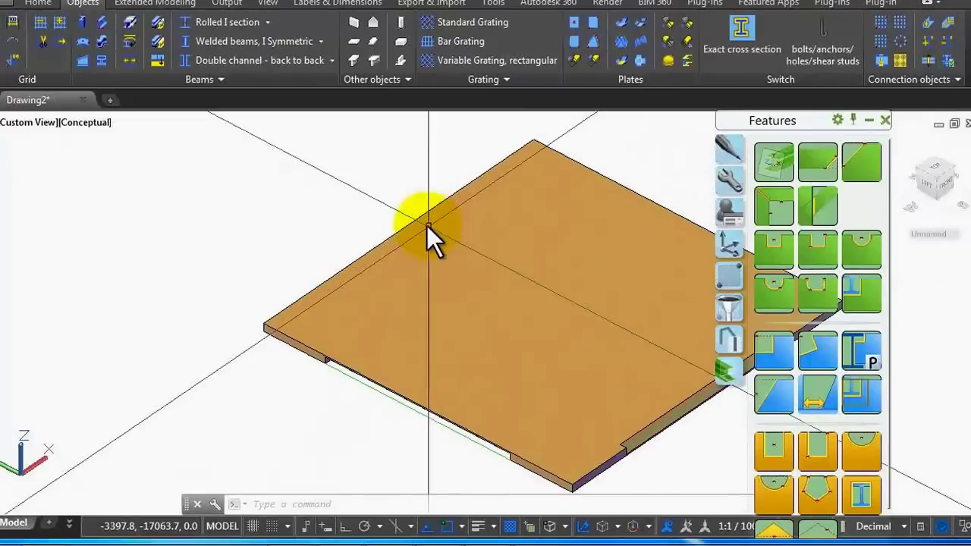
pyautogui.scroll(-1, 300, 217)
pyautogui.scroll(2, 585, 207)
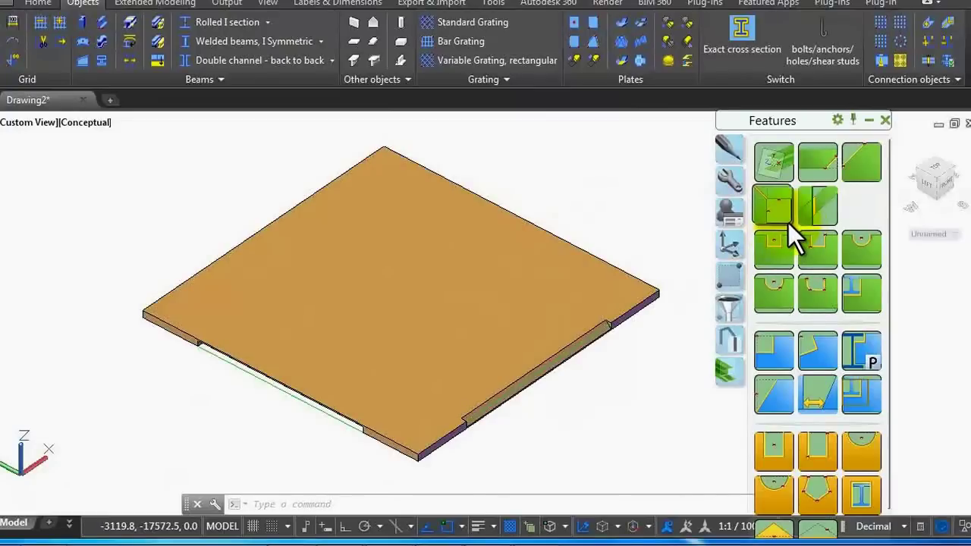
pyautogui.click(772, 251)
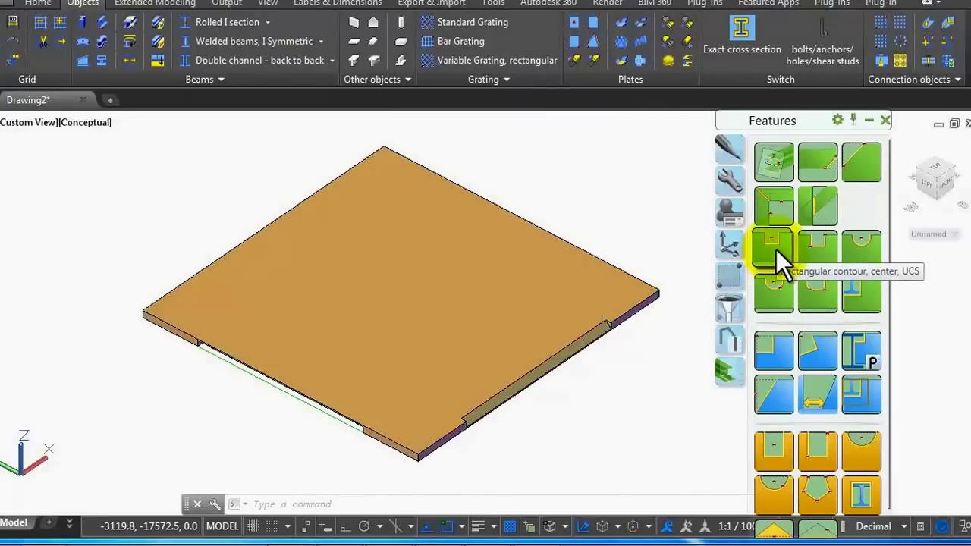
pyautogui.click(516, 217)
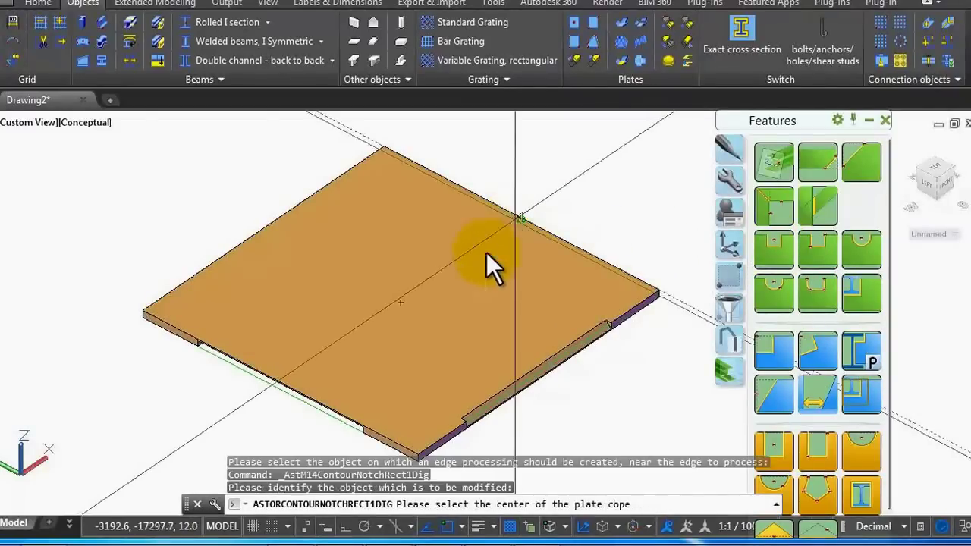
pyautogui.click(400, 308)
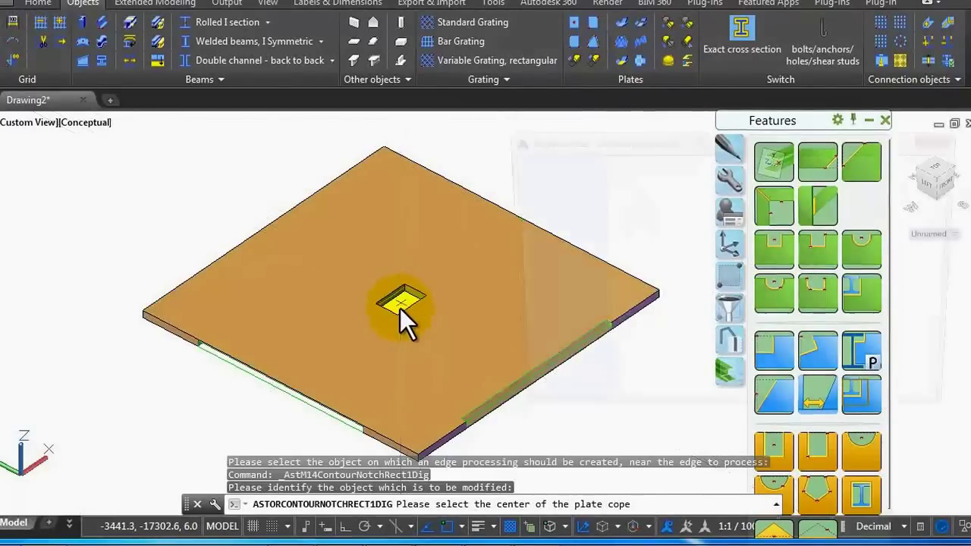
pyautogui.moveTo(632, 137); pyautogui.dragTo(703, 148)
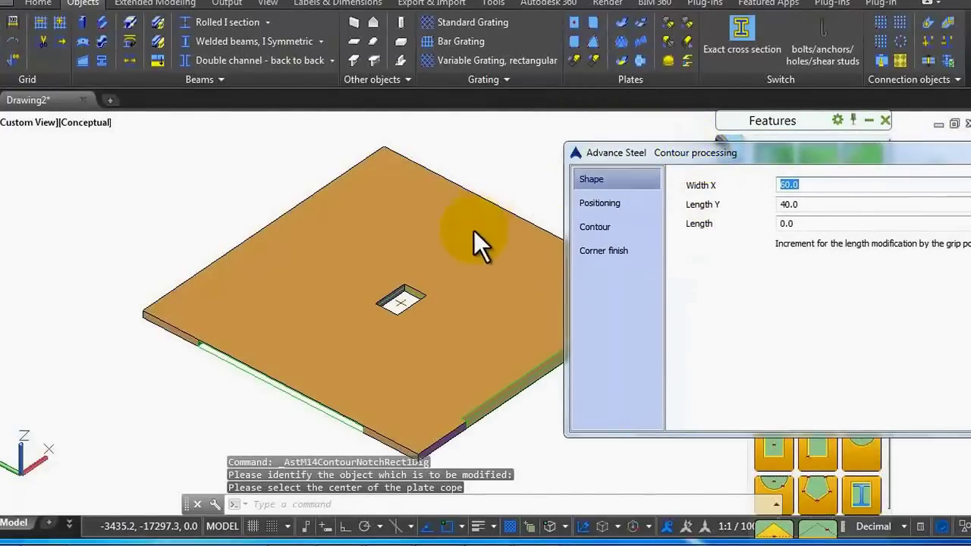
# Step: Try a Width X of 100 and a Length Y of 50 for the rectangular opening
pyautogui.scroll(5, 428, 283)
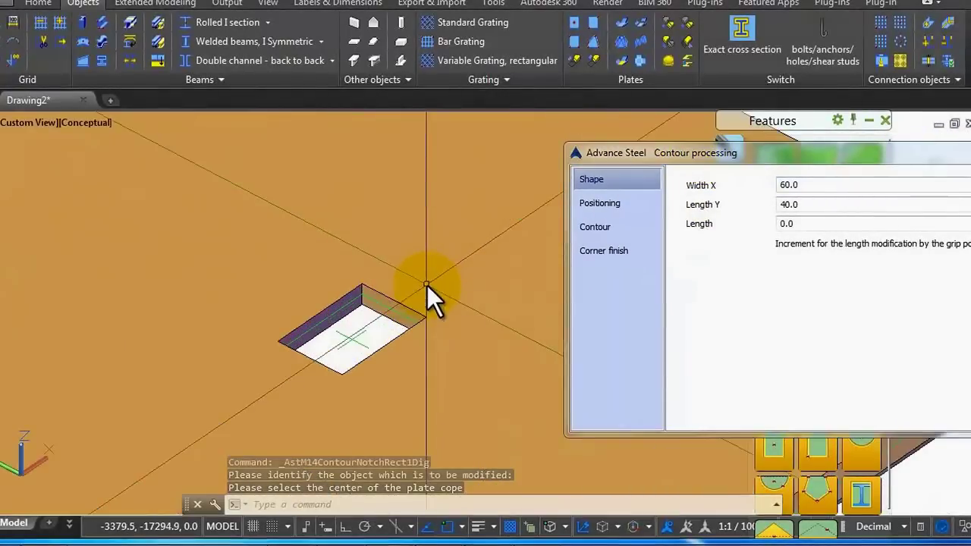
pyautogui.doubleClick(827, 191)
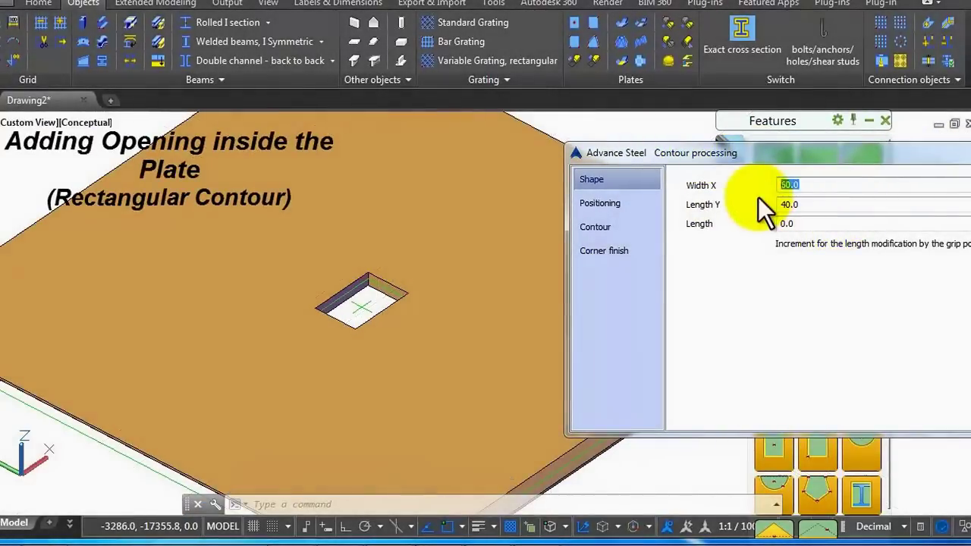
pyautogui.write('100')
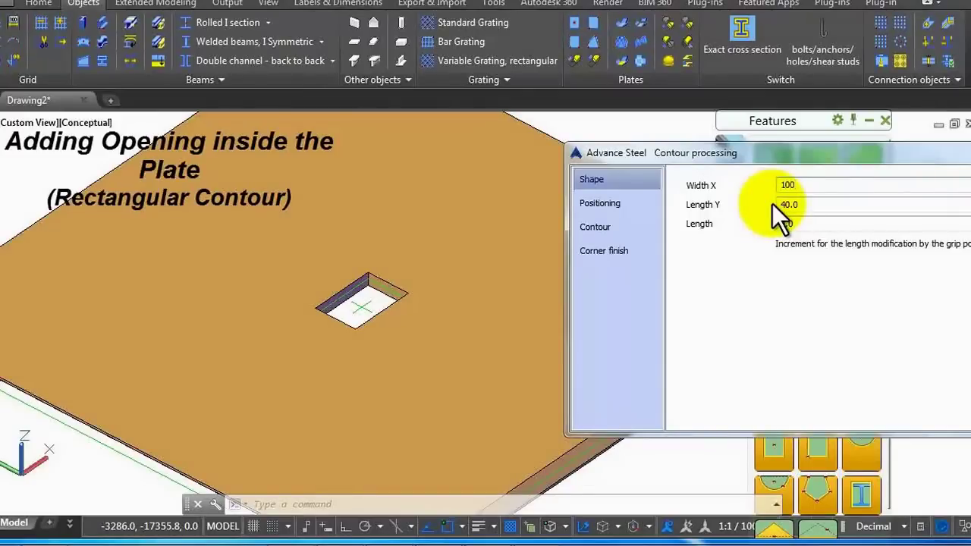
pyautogui.click(815, 205)
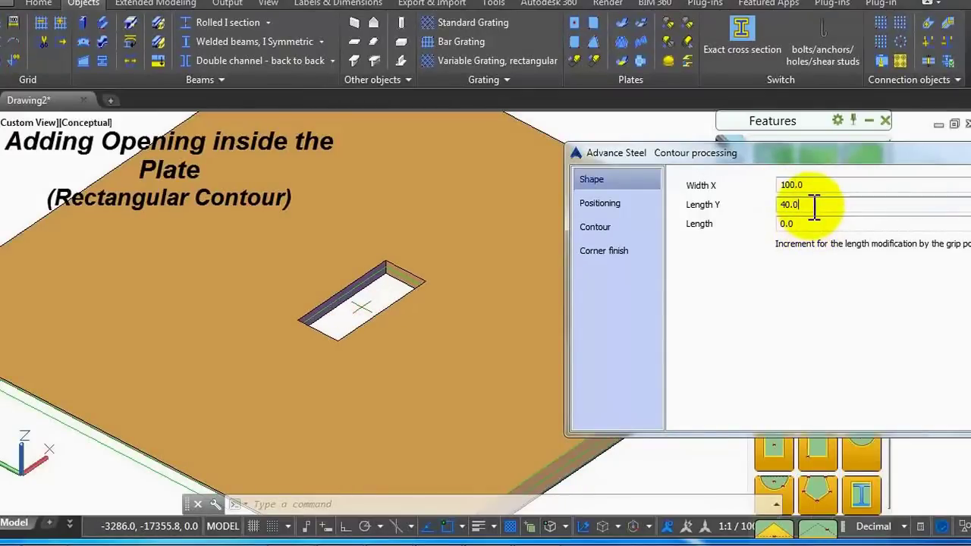
pyautogui.moveTo(814, 205); pyautogui.dragTo(783, 204)
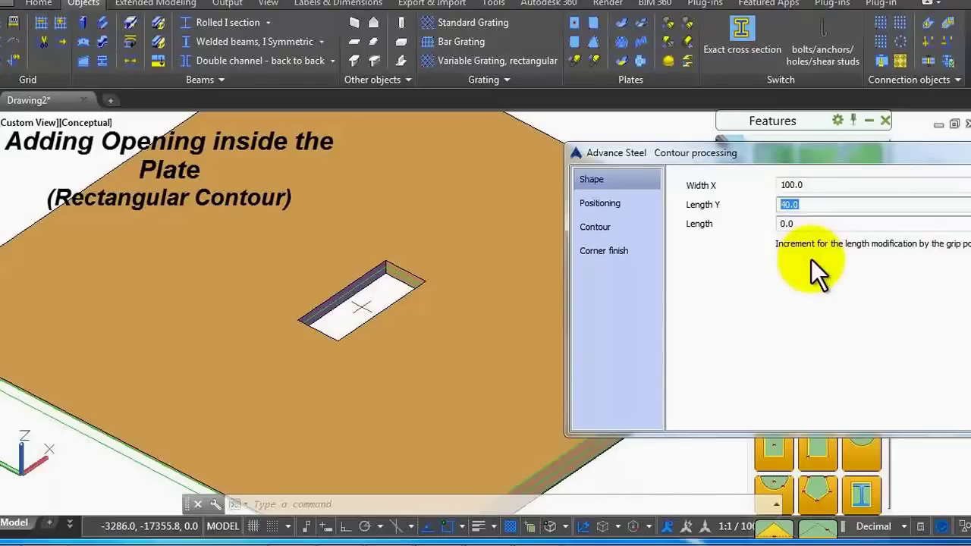
pyautogui.write('50')
pyautogui.press('Return')
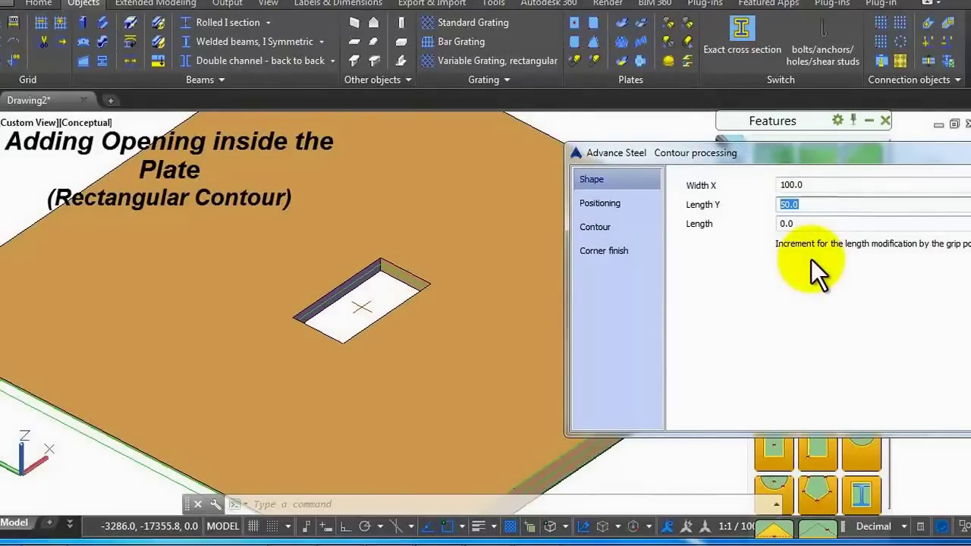
# Step: Set the rectangular opening's Width X to 200 and its Length Y to 150
pyautogui.moveTo(807, 191); pyautogui.dragTo(781, 189)
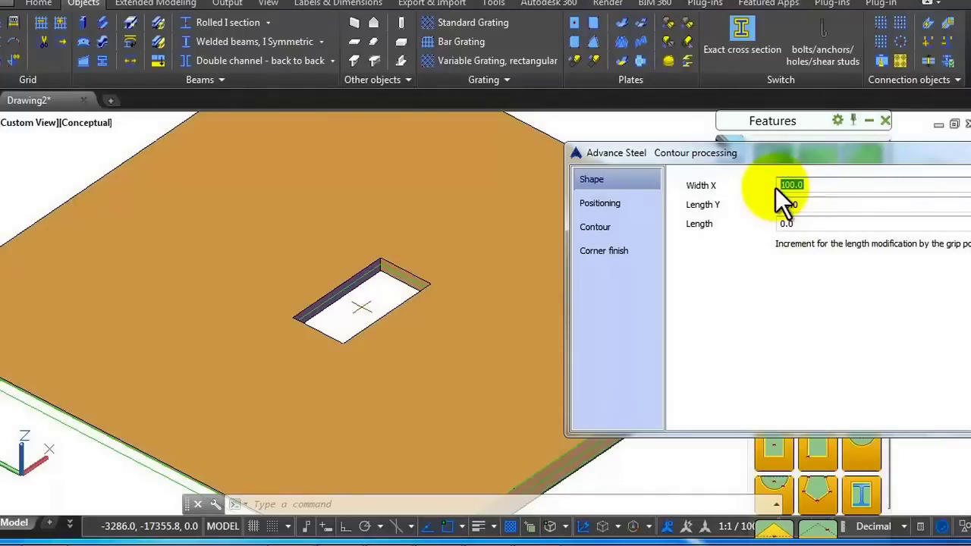
pyautogui.write('200')
pyautogui.press('Return')
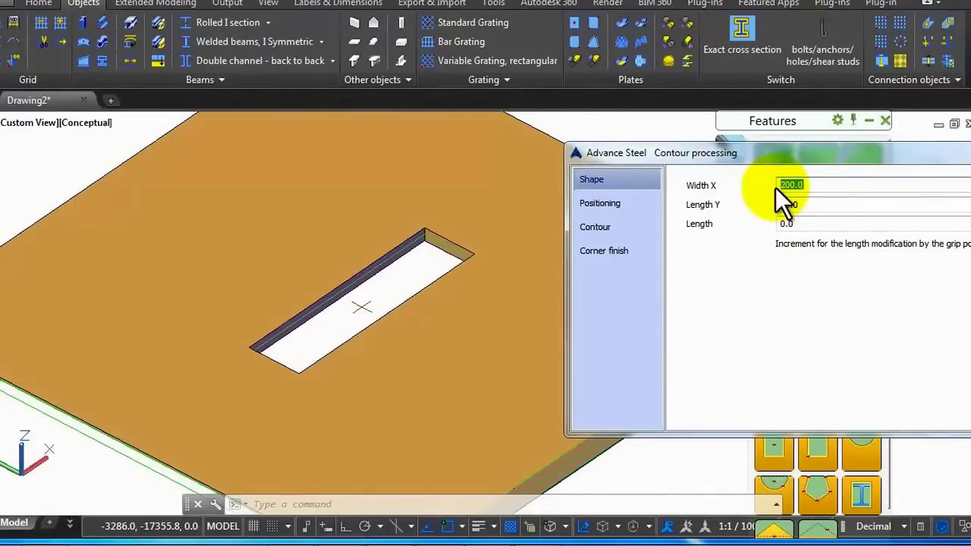
pyautogui.moveTo(812, 207); pyautogui.dragTo(768, 215)
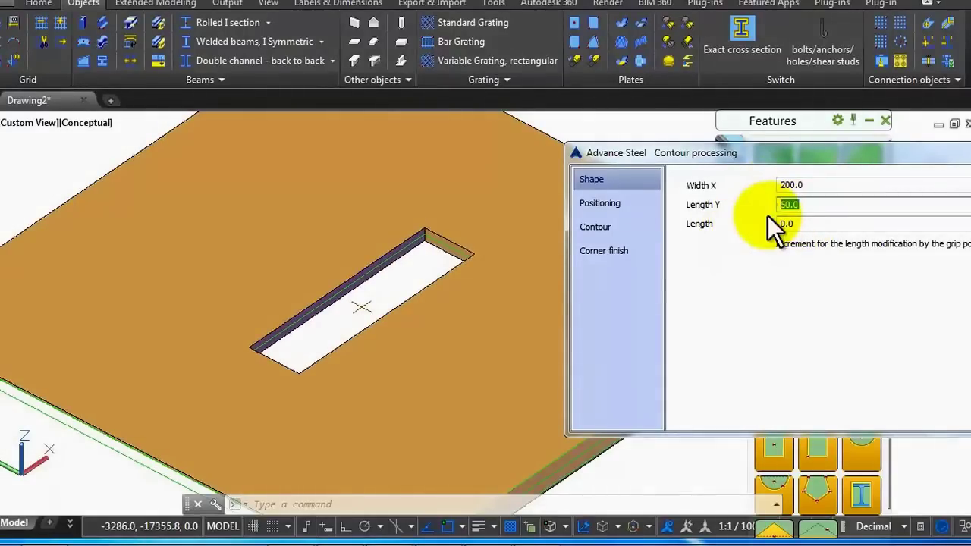
pyautogui.write('150')
pyautogui.press('Return')
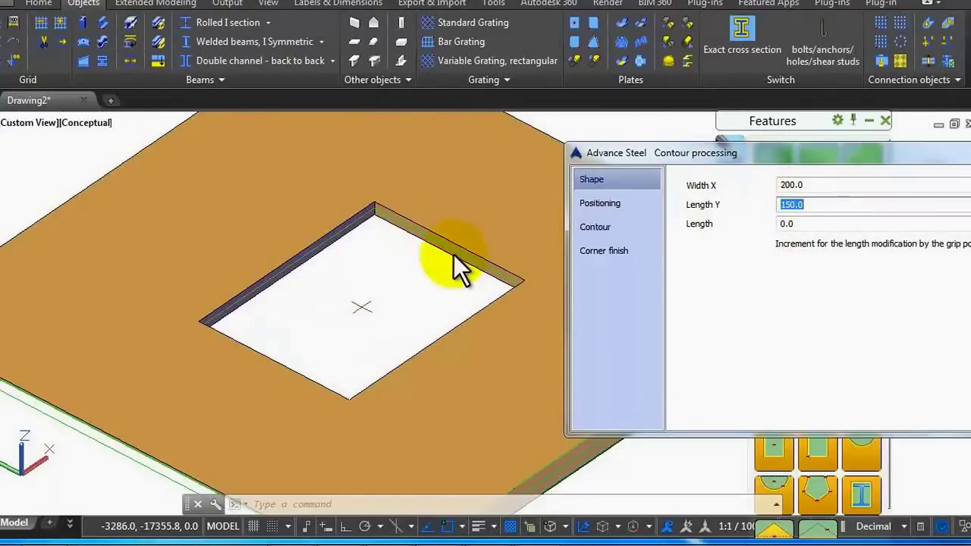
# Step: Try the different offset positions for the rectangular opening and return it to the centre position
pyautogui.moveTo(937, 158); pyautogui.dragTo(837, 156)
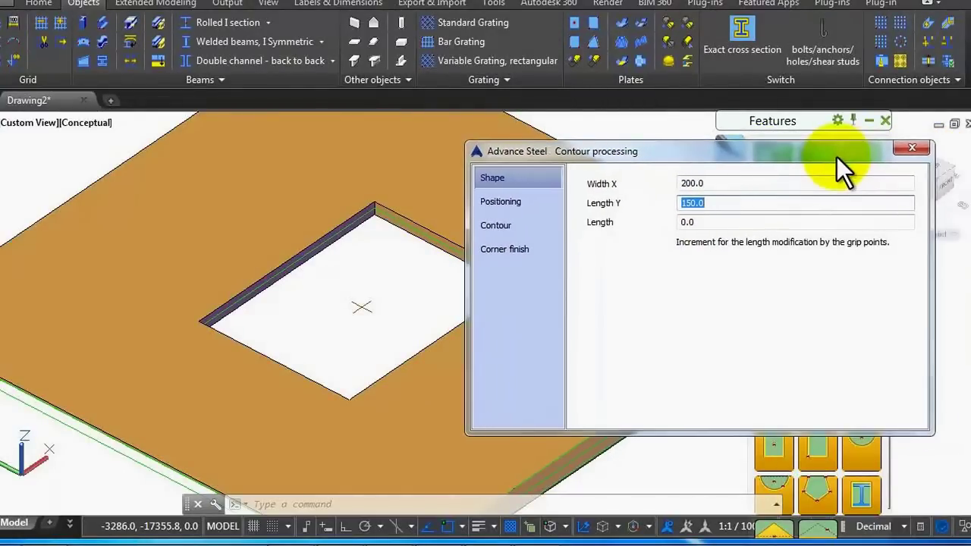
pyautogui.click(524, 204)
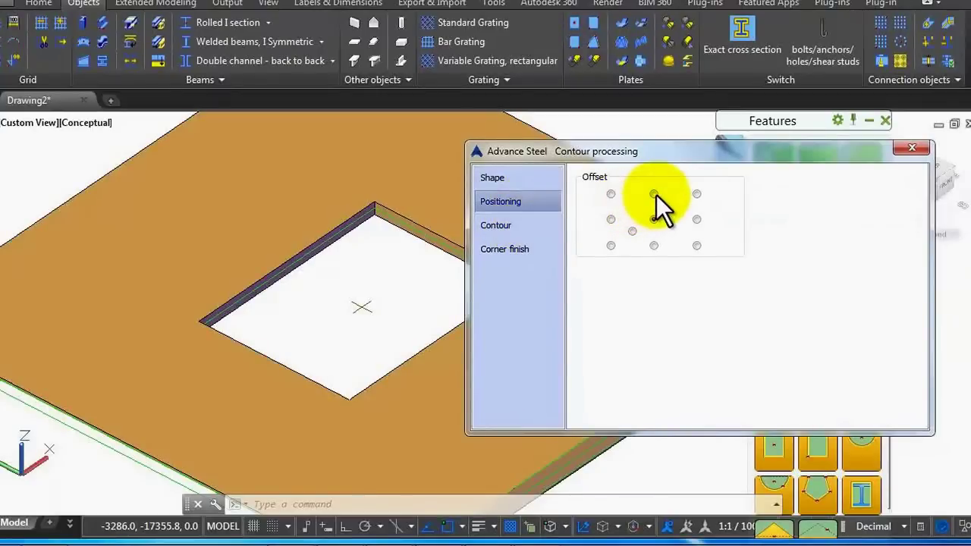
pyautogui.moveTo(657, 160); pyautogui.dragTo(796, 165)
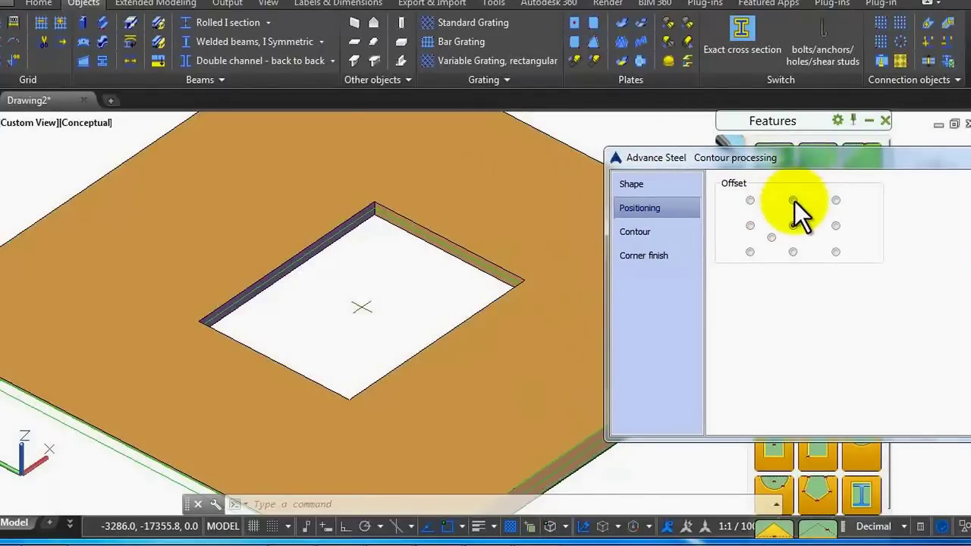
pyautogui.click(793, 200)
pyautogui.click(793, 225)
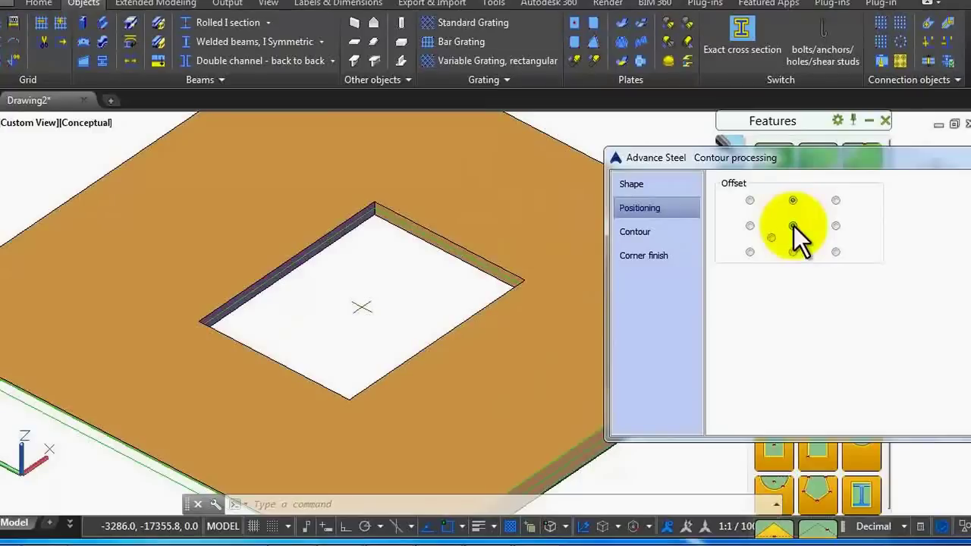
pyautogui.click(792, 251)
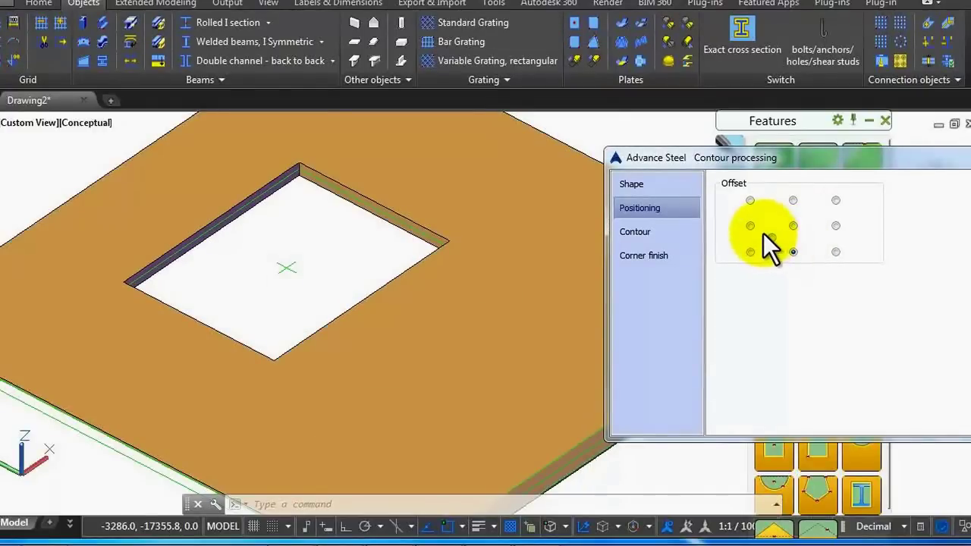
pyautogui.click(771, 236)
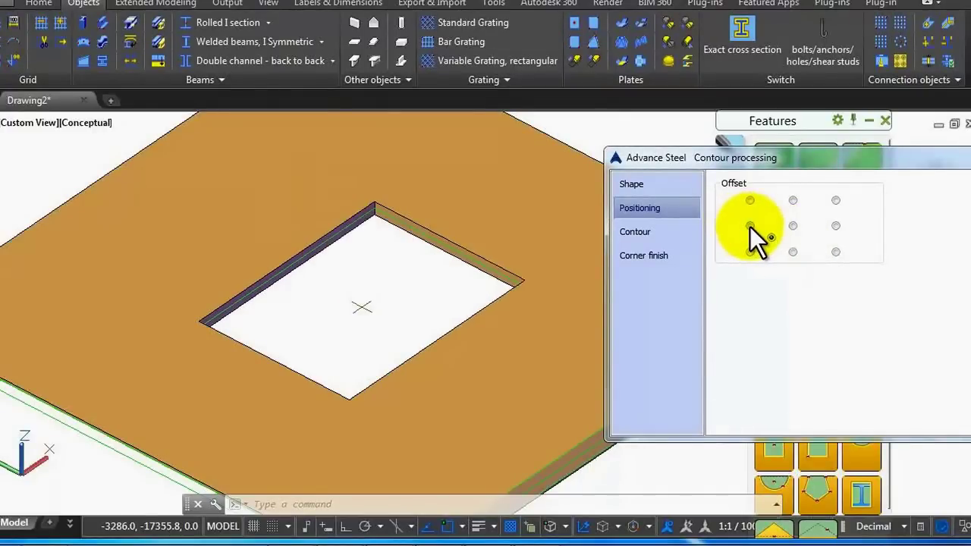
pyautogui.click(750, 226)
pyautogui.click(751, 200)
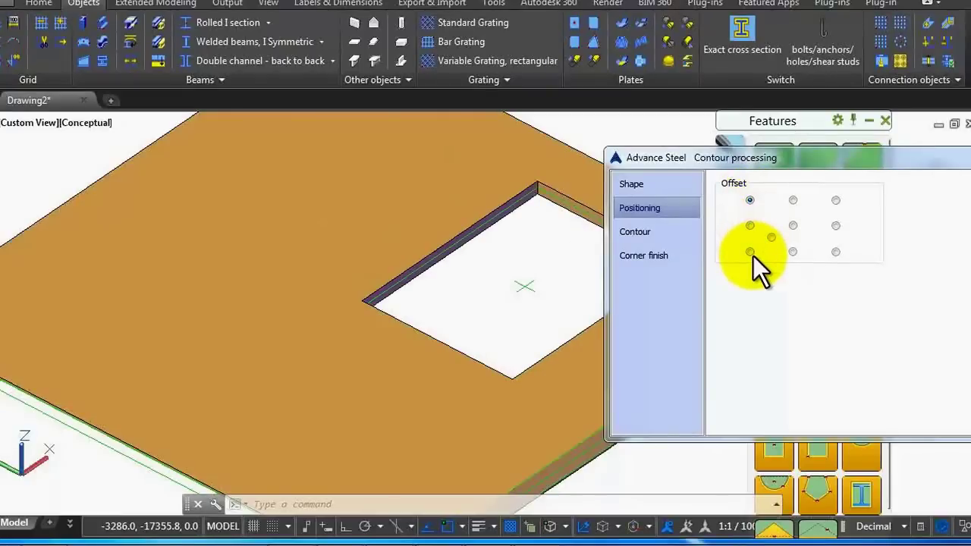
pyautogui.click(750, 252)
pyautogui.click(793, 200)
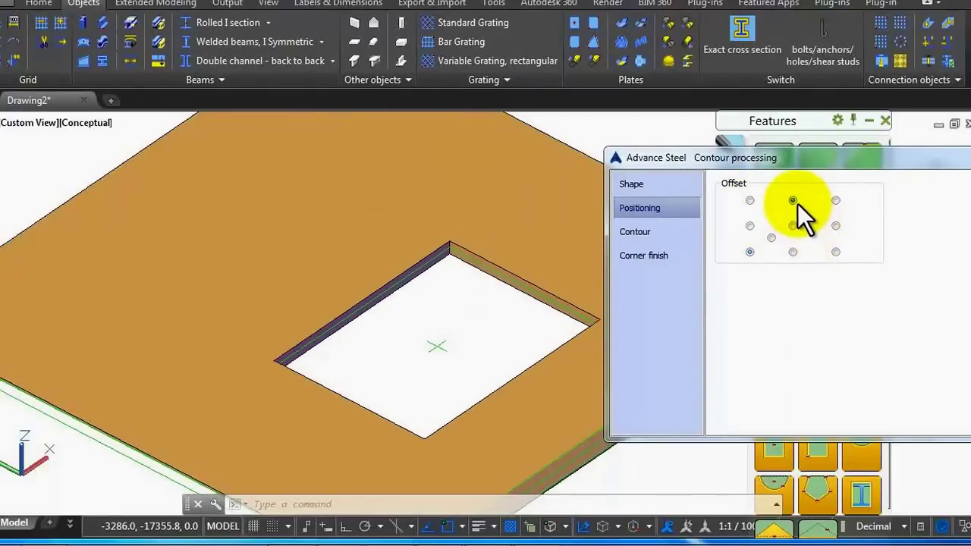
pyautogui.click(792, 251)
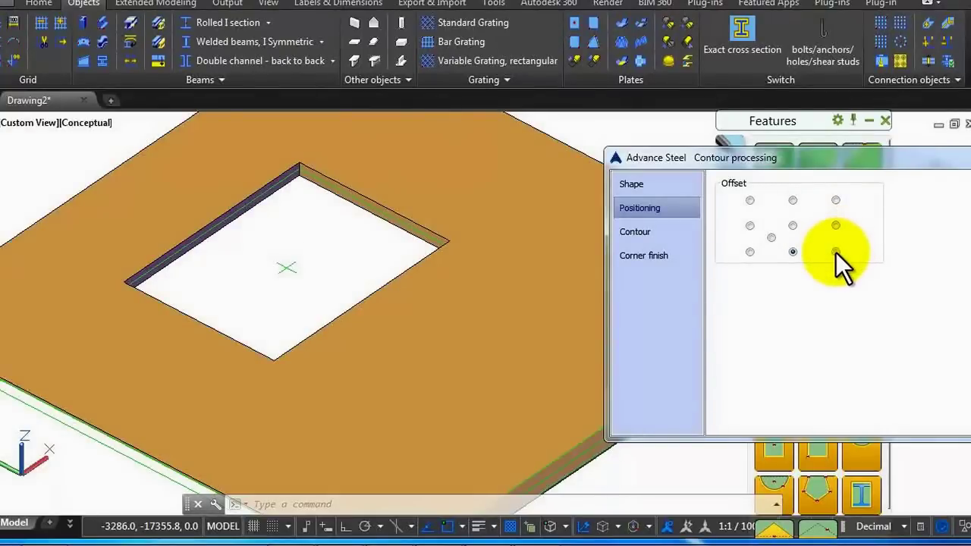
pyautogui.click(835, 252)
pyautogui.click(836, 225)
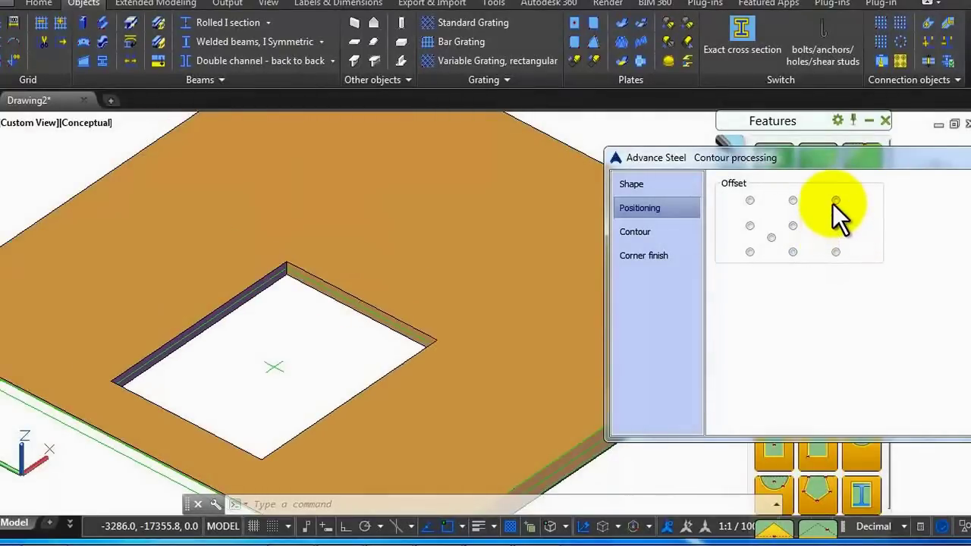
pyautogui.click(836, 201)
pyautogui.click(793, 226)
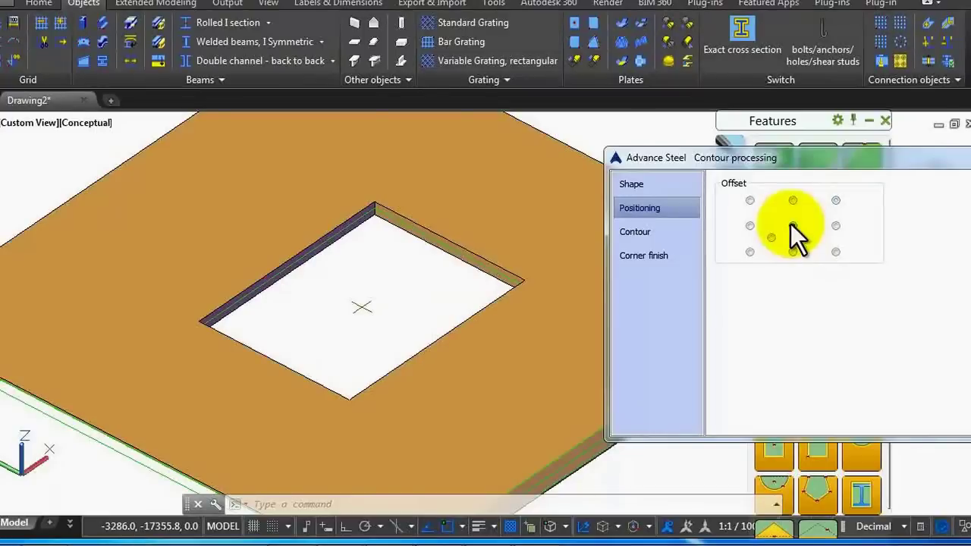
# Step: Set the gap width of the rectangular opening's contour to 5
pyautogui.click(678, 221)
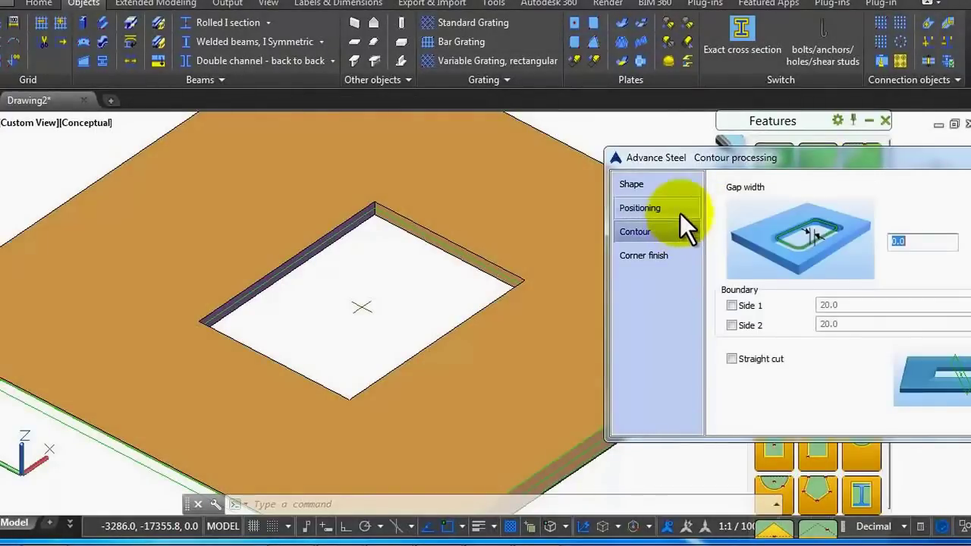
pyautogui.moveTo(746, 158); pyautogui.dragTo(711, 155)
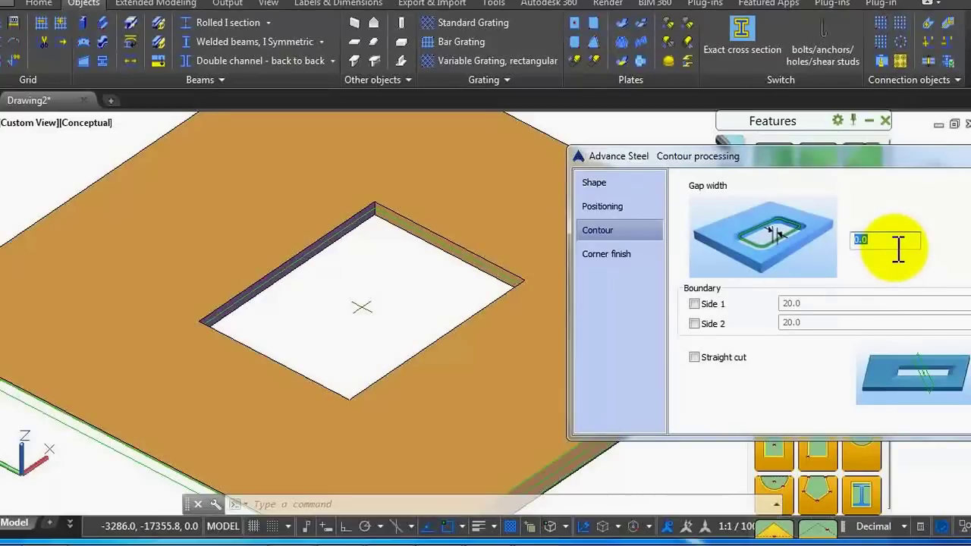
pyautogui.write('5')
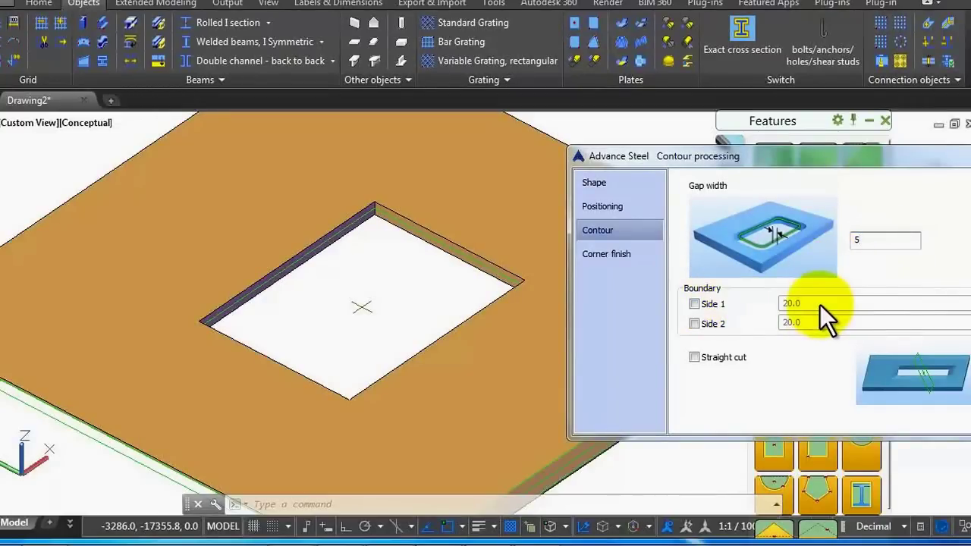
pyautogui.click(695, 303)
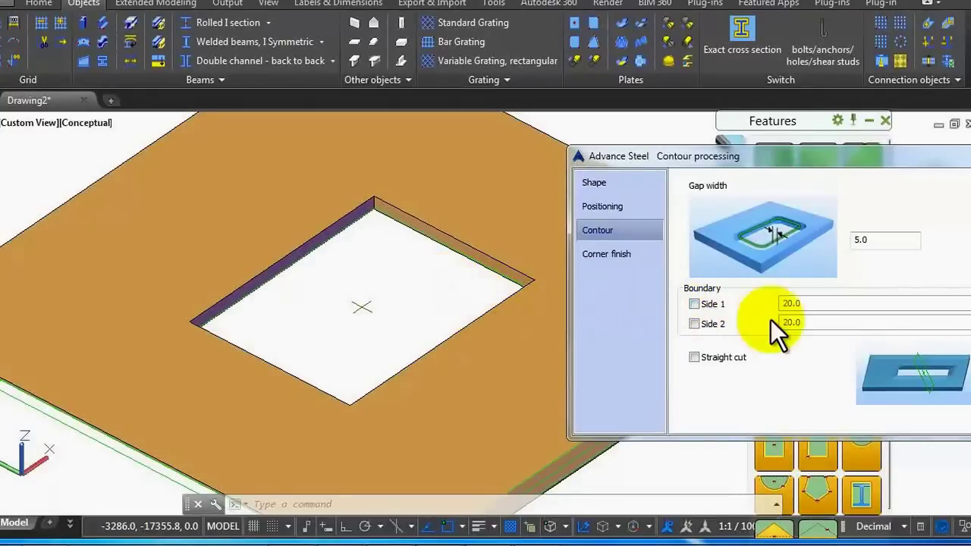
# Step: Set the rectangular opening's contour gap width to 0 and enable its Side 1, Side 2 and Straight cut options
pyautogui.doubleClick(878, 242)
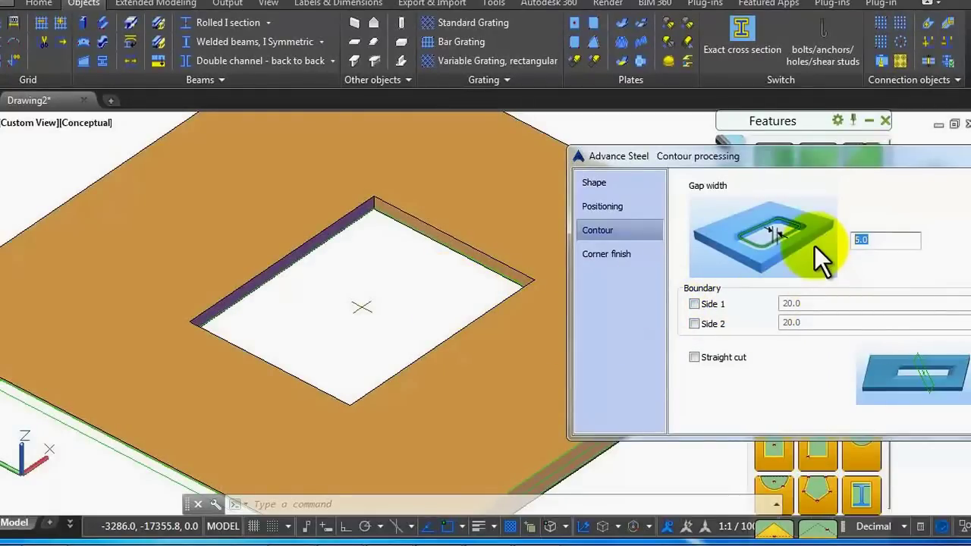
pyautogui.write('0')
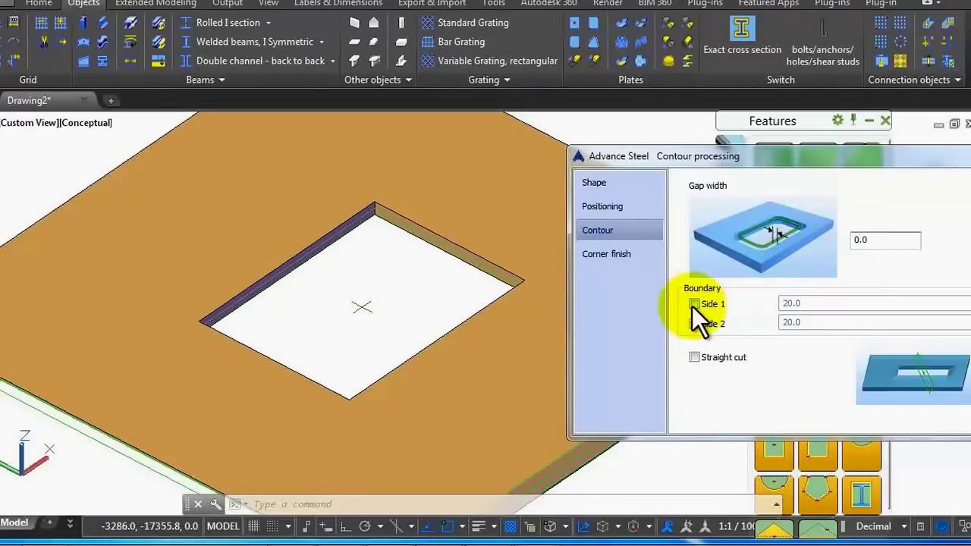
pyautogui.click(695, 304)
pyautogui.click(698, 324)
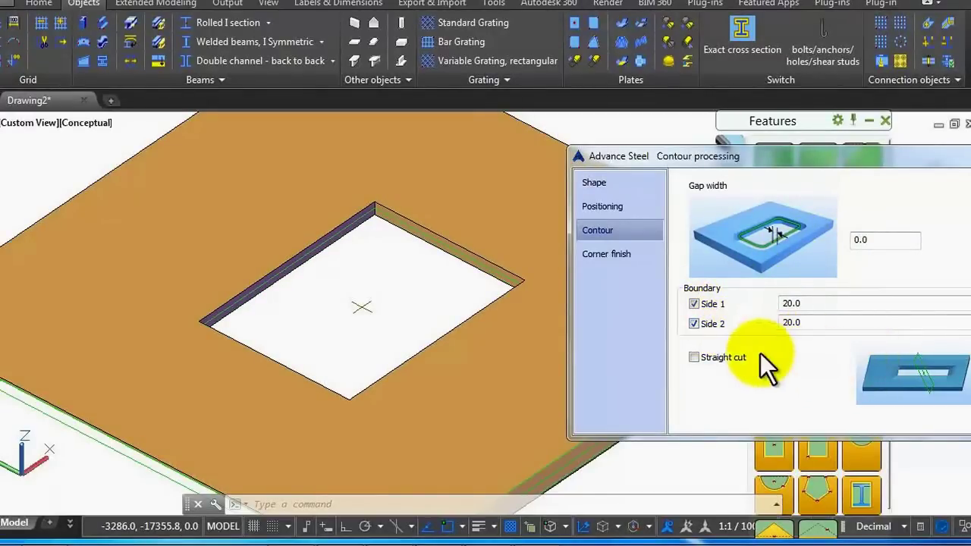
pyautogui.click(697, 358)
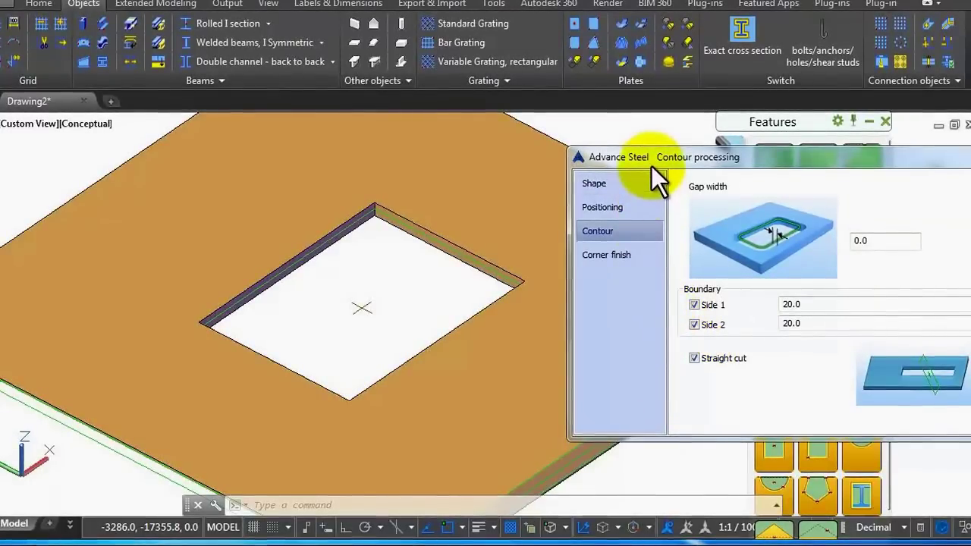
pyautogui.moveTo(651, 166); pyautogui.dragTo(516, 169)
pyautogui.click(878, 157)
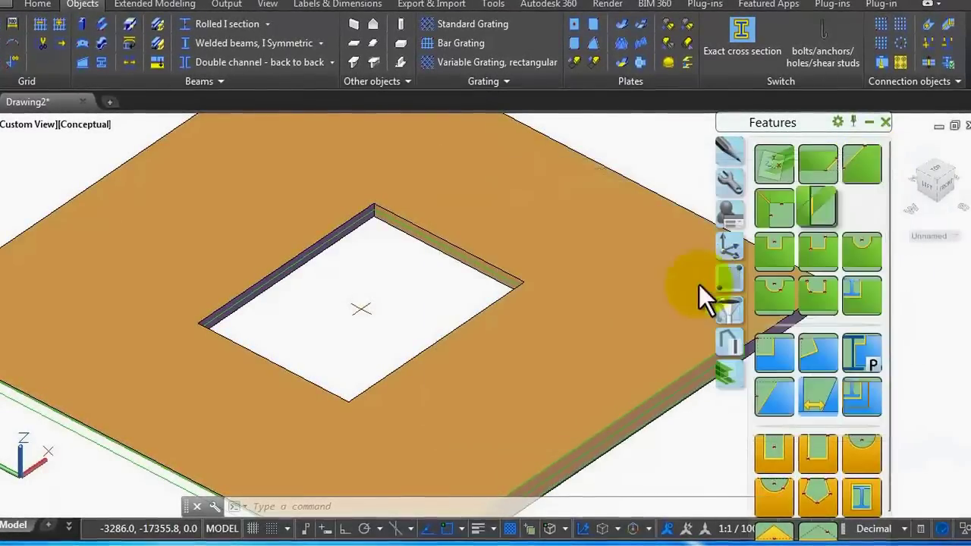
# Step: Place a second 500 × 500 rectangular plate by its centre beside the plate with the rectangular opening
pyautogui.scroll(-5, 532, 296)
pyautogui.scroll(8, 514, 288)
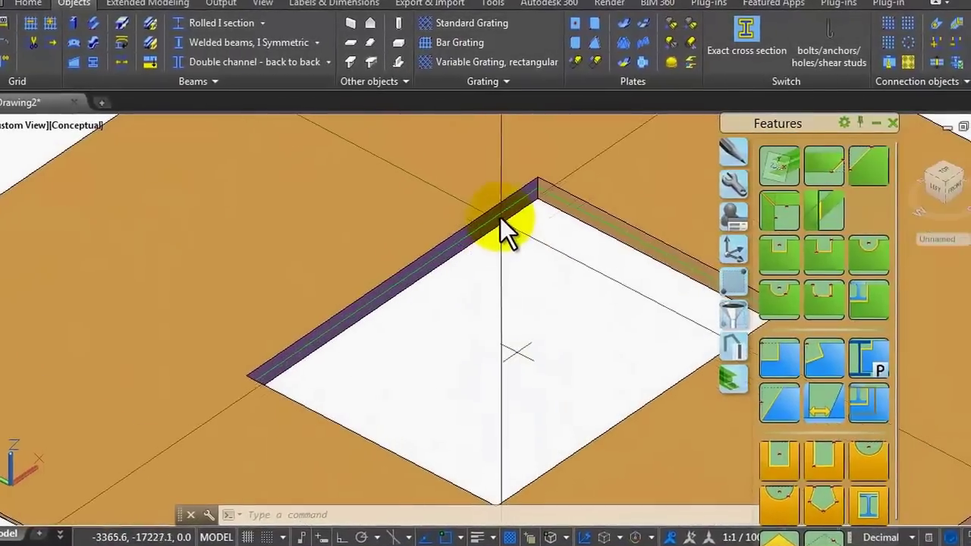
pyautogui.scroll(-6, 459, 212)
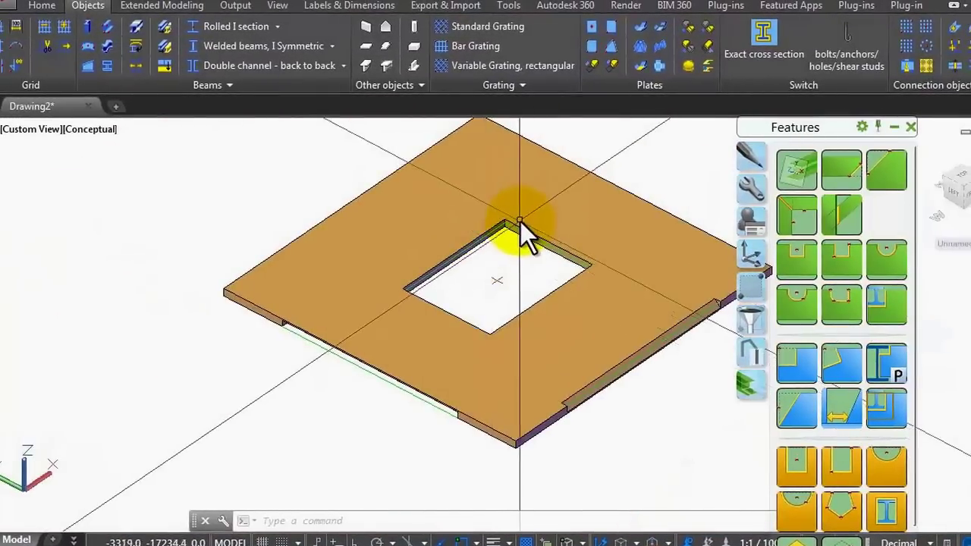
pyautogui.scroll(-5, 535, 198)
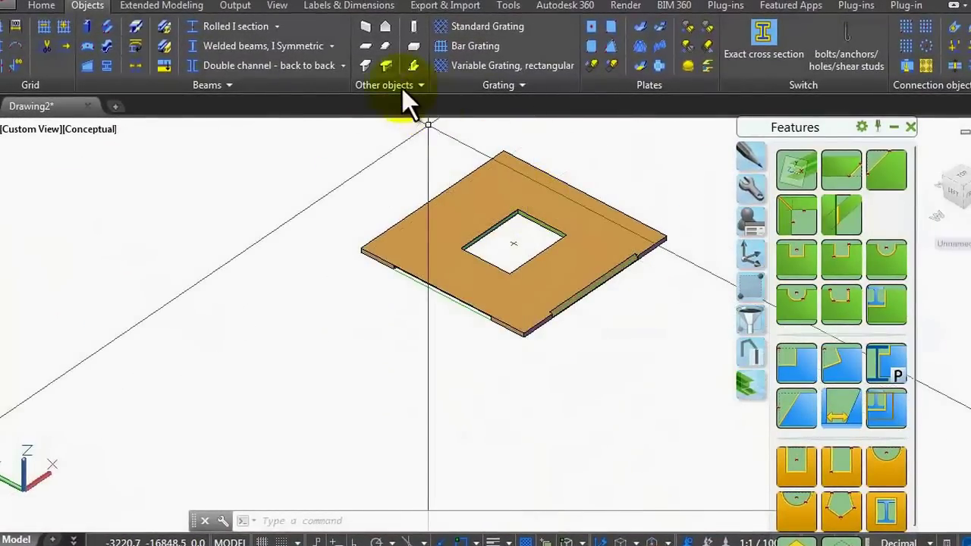
pyautogui.click(585, 26)
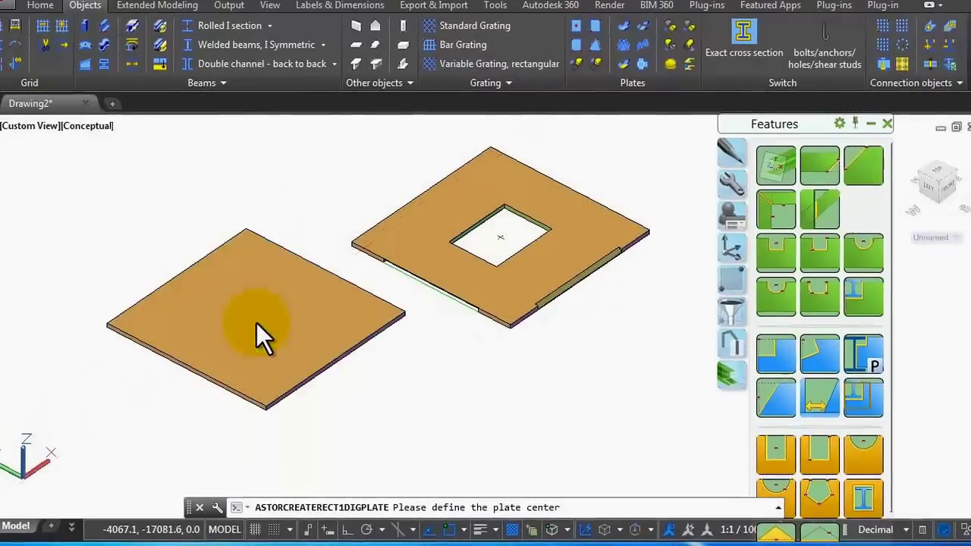
pyautogui.click(257, 323)
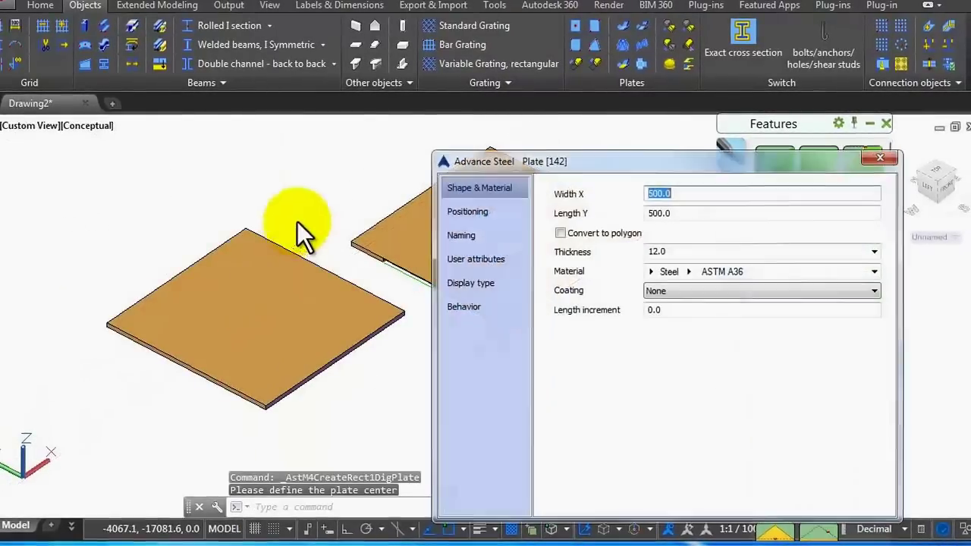
pyautogui.click(879, 159)
# Step: Cut a circular contour opening at the centre of the new plate
pyautogui.scroll(3, 363, 243)
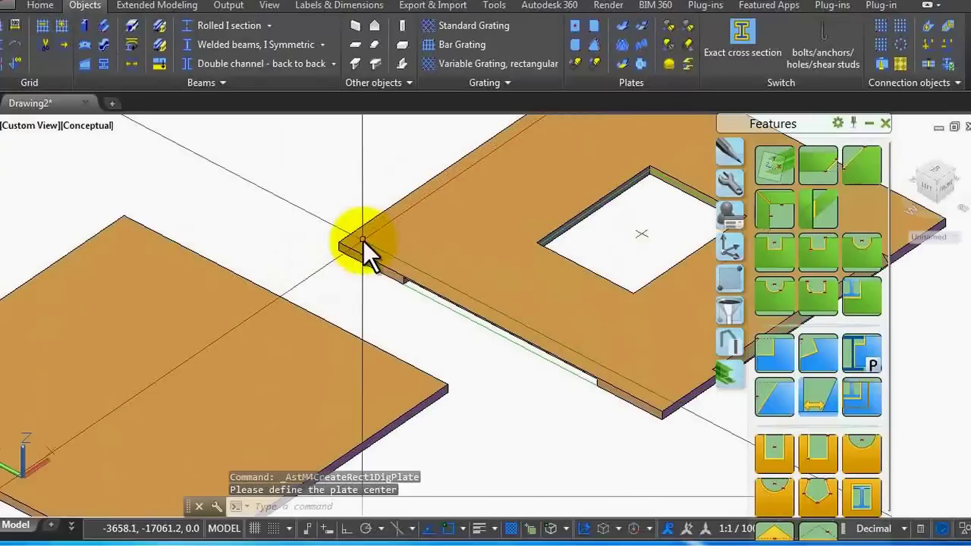
pyautogui.scroll(-1, 379, 229)
pyautogui.scroll(-3, 379, 229)
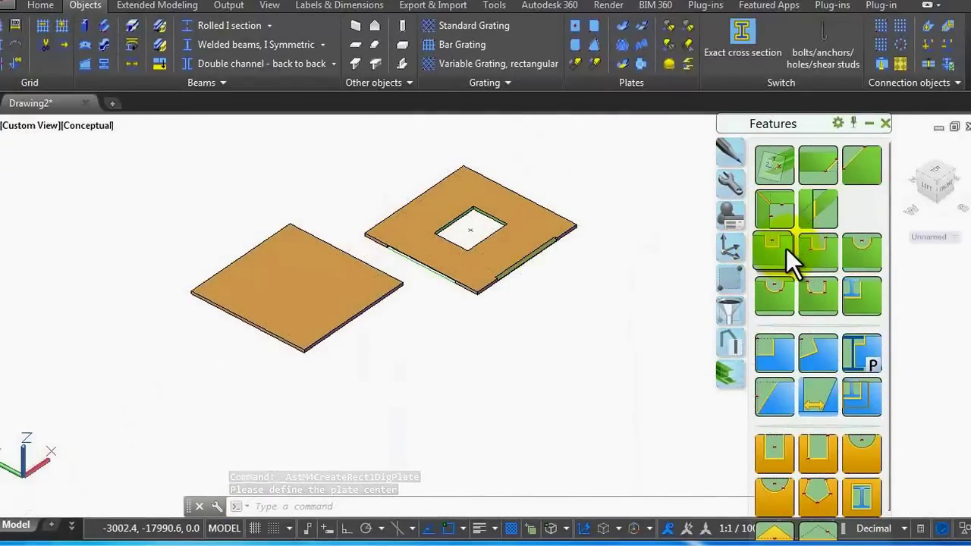
pyautogui.click(853, 246)
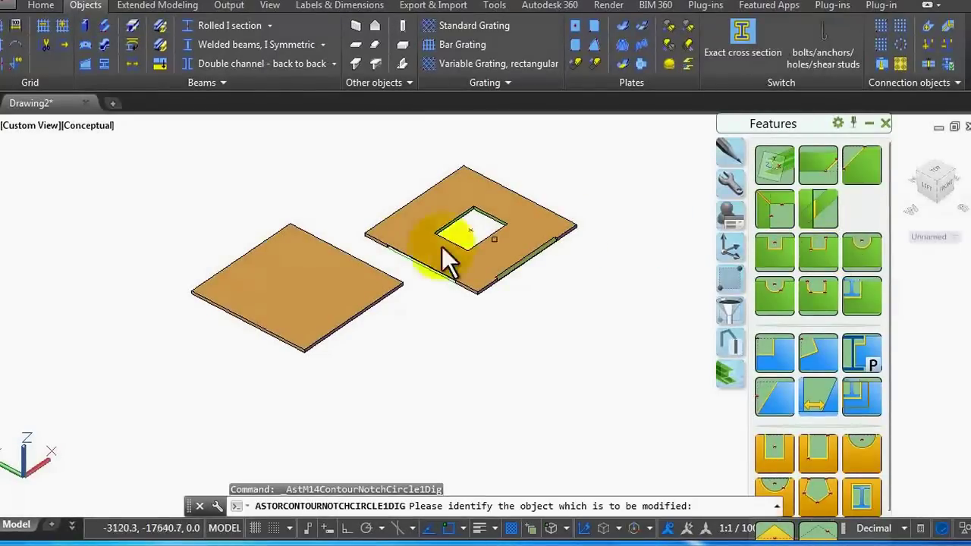
pyautogui.click(346, 255)
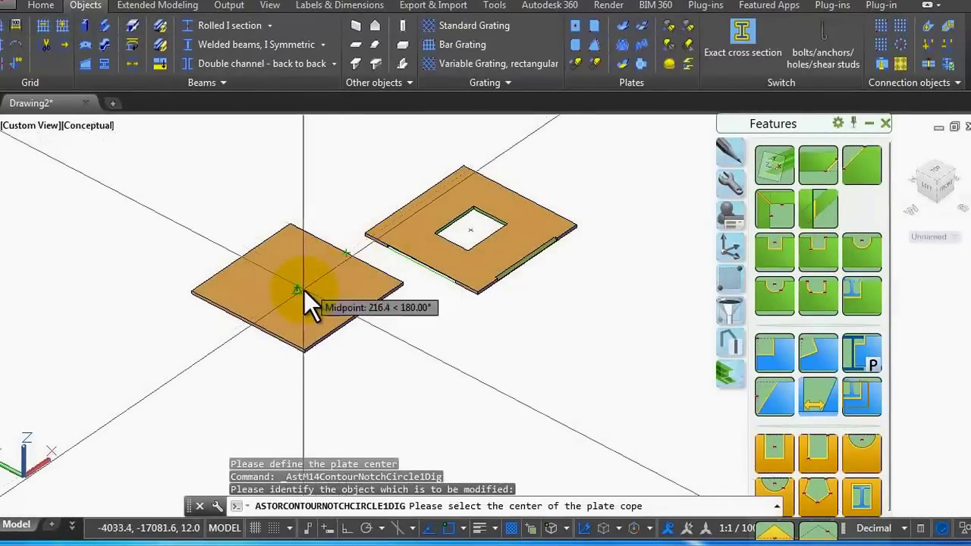
pyautogui.scroll(4, 301, 290)
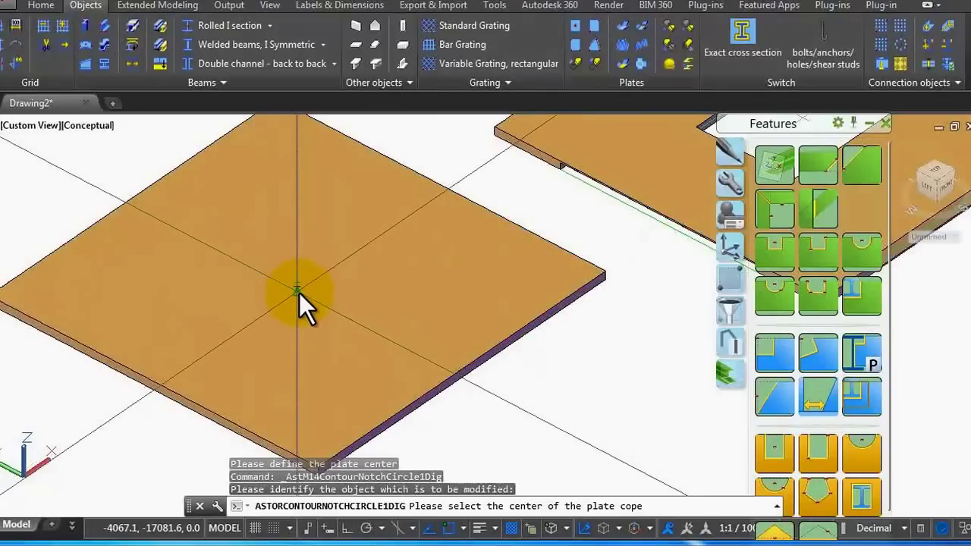
pyautogui.click(299, 288)
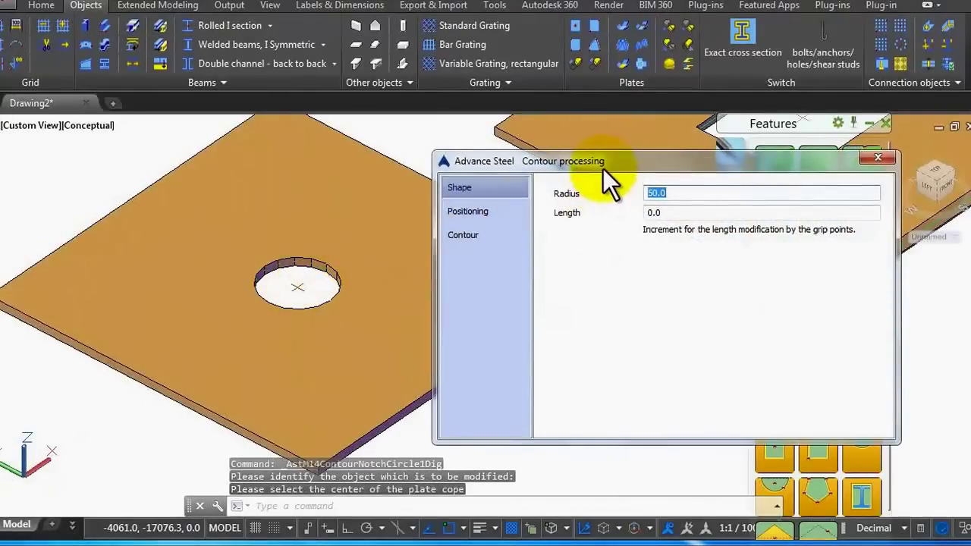
# Step: Set the circular opening's radius to 100
pyautogui.moveTo(604, 163); pyautogui.dragTo(699, 162)
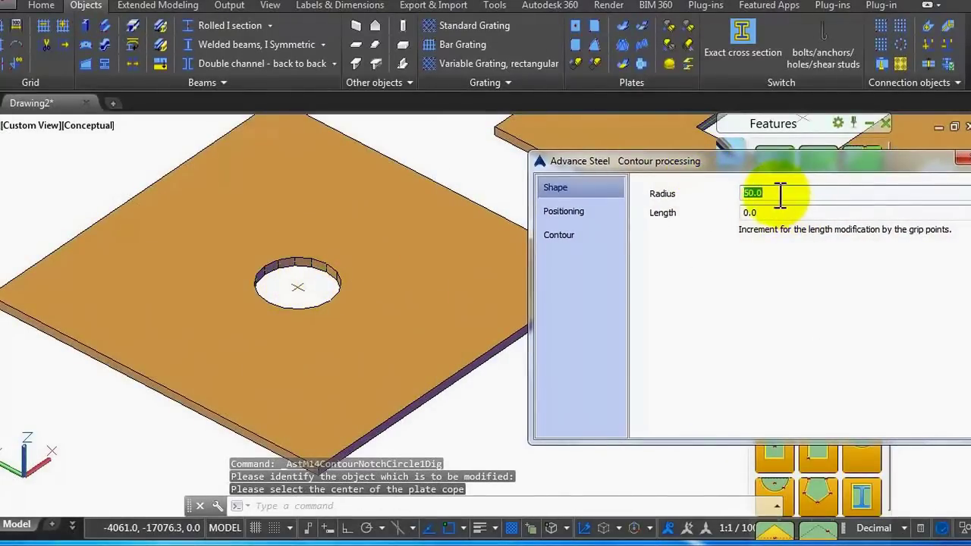
pyautogui.write('1')
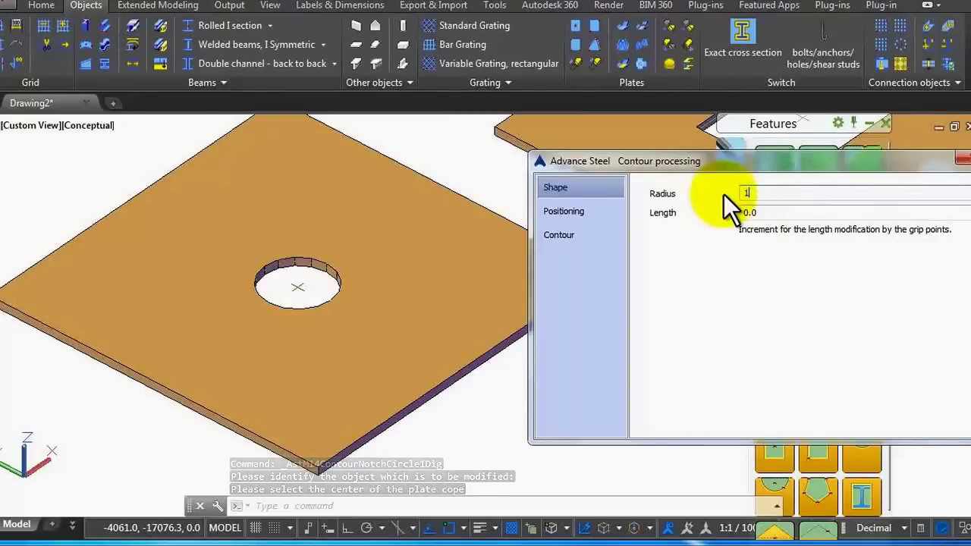
pyautogui.write('00')
pyautogui.press('Return')
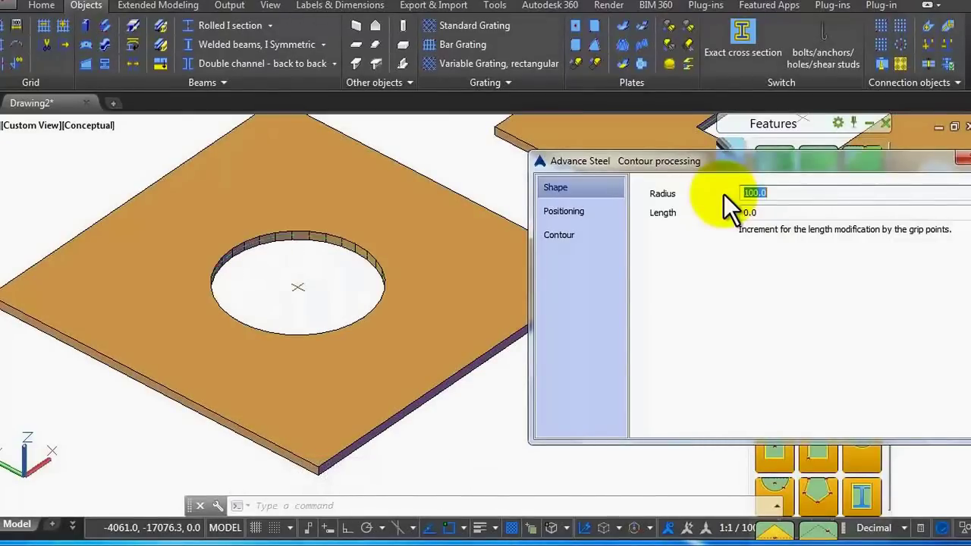
pyautogui.click(964, 161)
# Step: Add a corner cut to the rightmost corner of the plate with the circular opening and make it Convex with radius 150
pyautogui.scroll(-2, 449, 213)
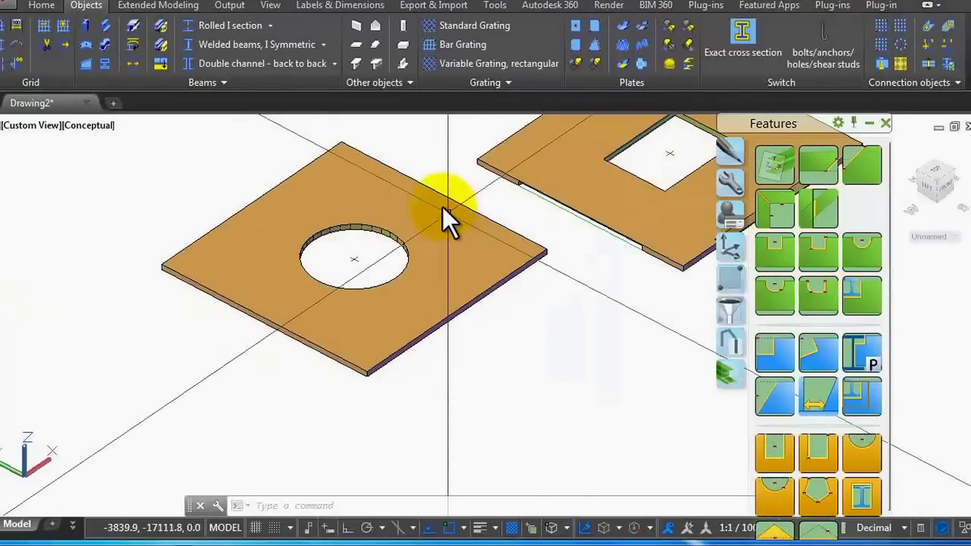
pyautogui.scroll(2, 425, 178)
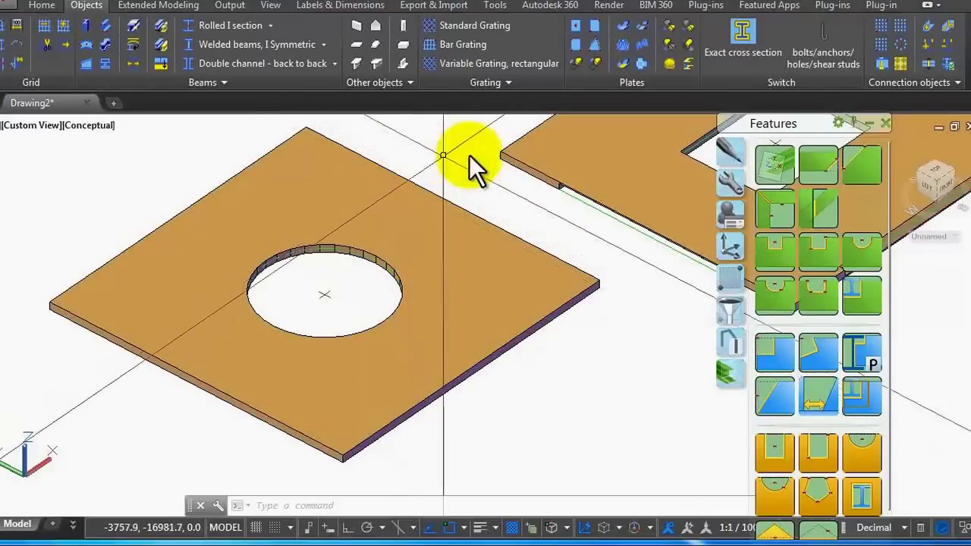
pyautogui.click(857, 167)
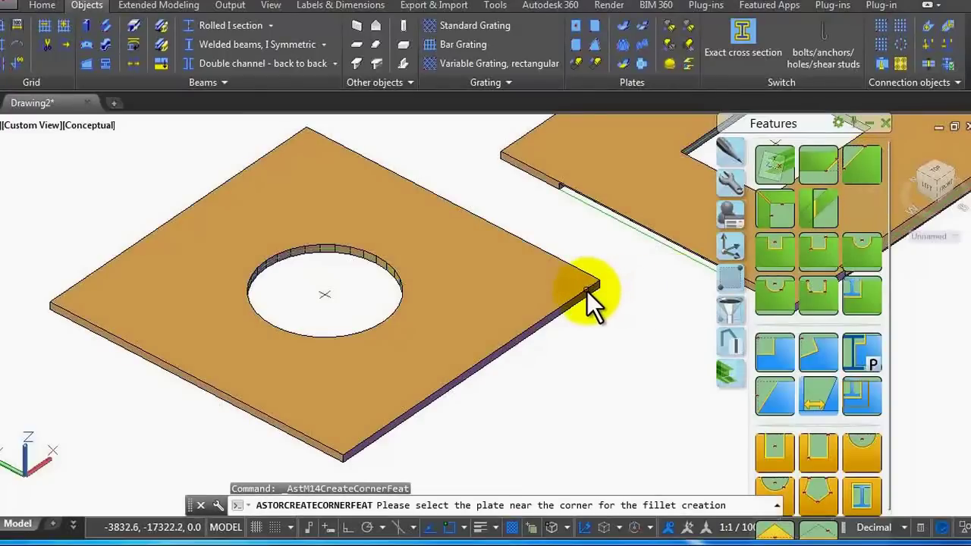
pyautogui.click(586, 291)
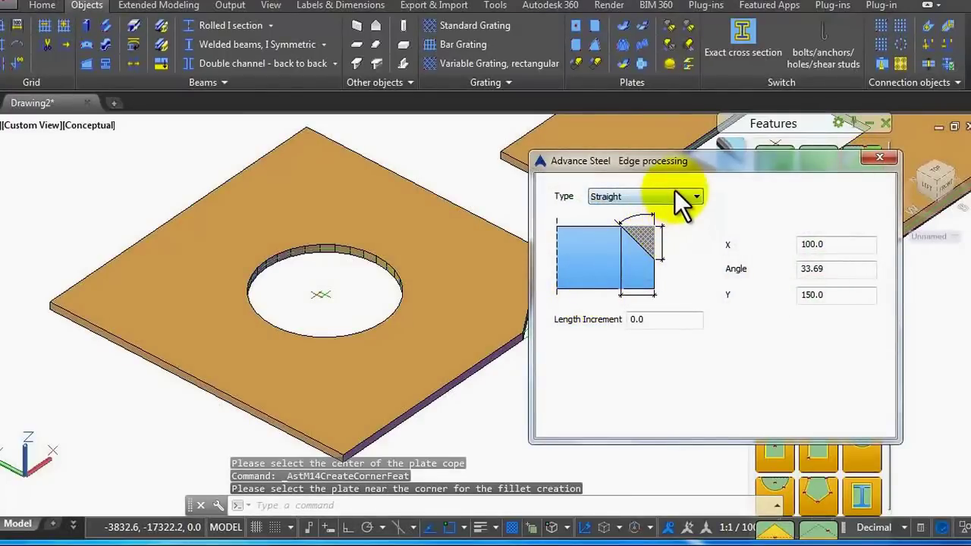
pyautogui.moveTo(700, 168); pyautogui.dragTo(806, 167)
pyautogui.click(803, 198)
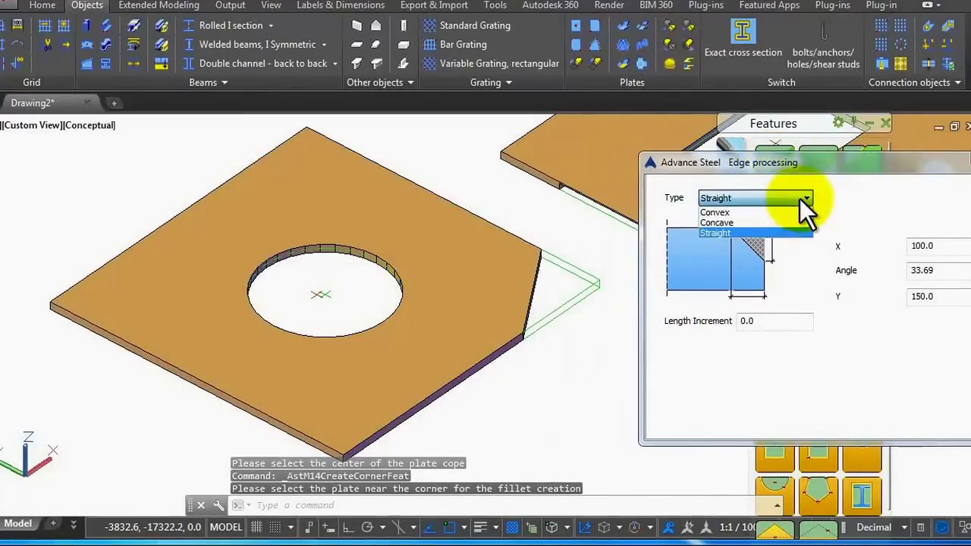
pyautogui.click(776, 213)
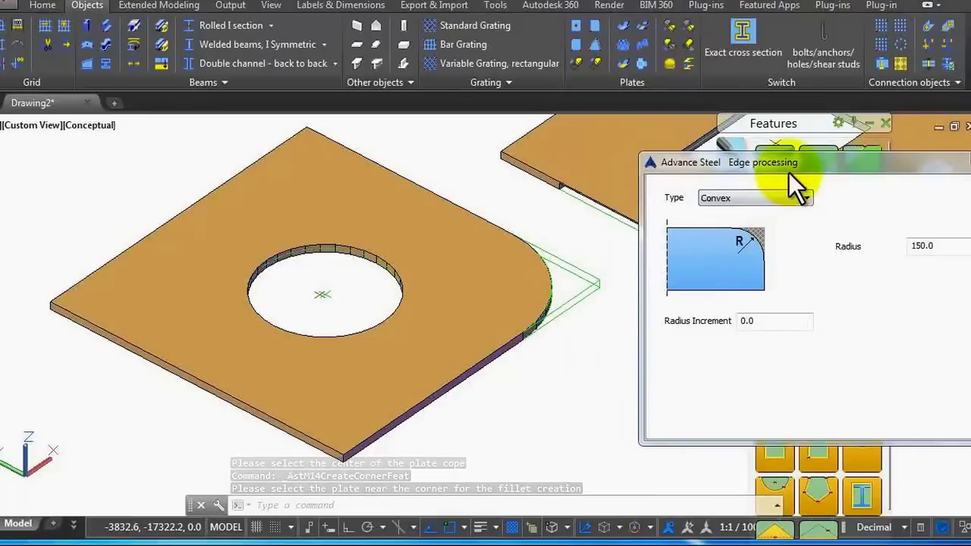
pyautogui.moveTo(782, 165); pyautogui.dragTo(755, 127)
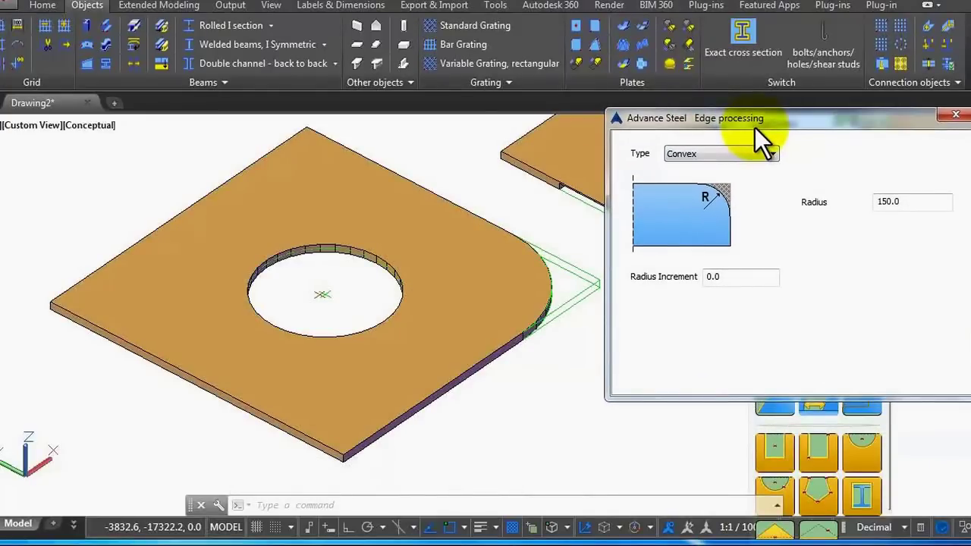
pyautogui.click(956, 115)
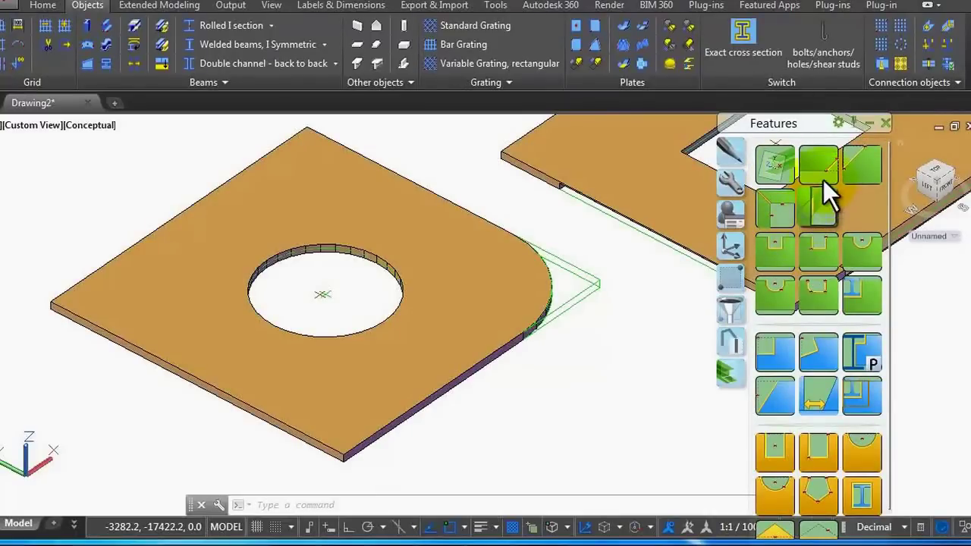
# Step: Try a Convex edge processing along the front-left edge of the plate with the circular opening and undo it
pyautogui.click(737, 275)
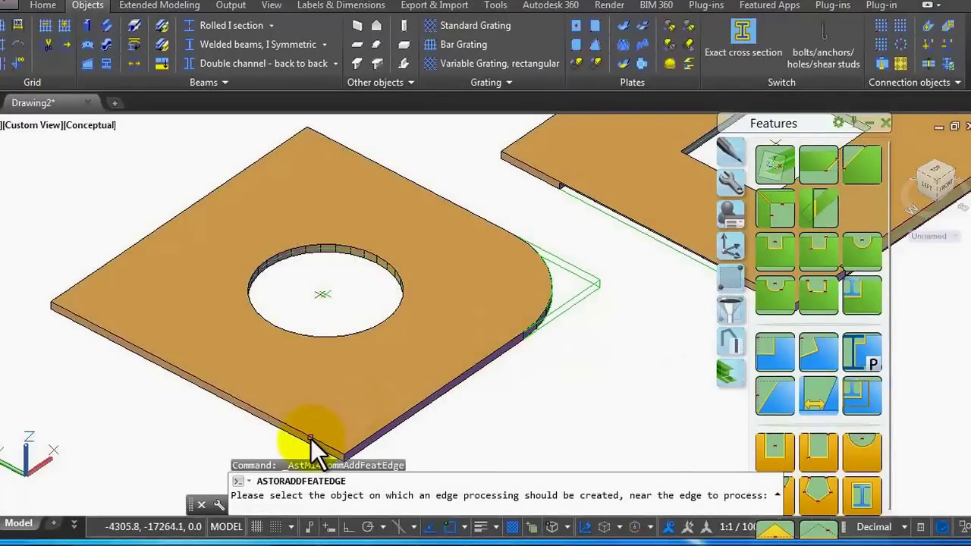
pyautogui.click(313, 440)
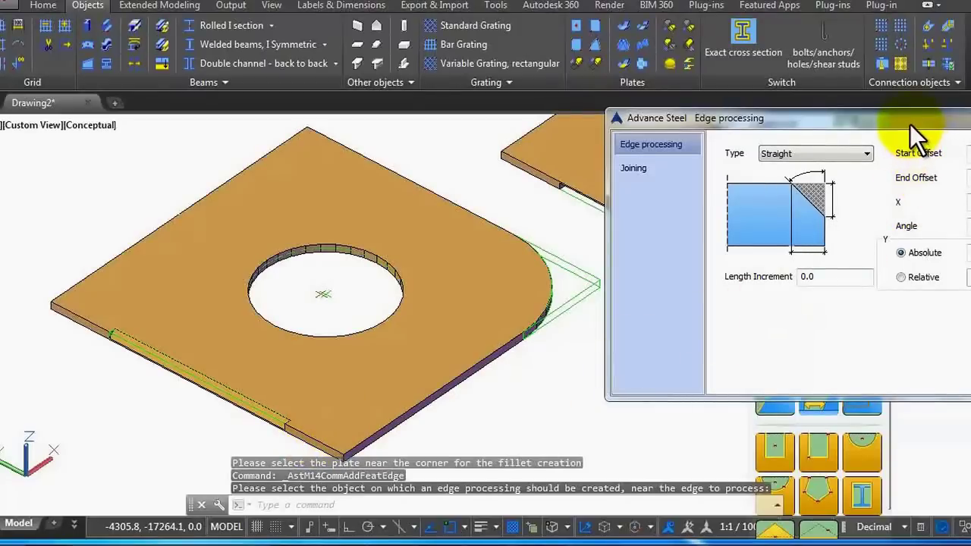
pyautogui.moveTo(910, 124); pyautogui.dragTo(851, 129)
pyautogui.click(799, 160)
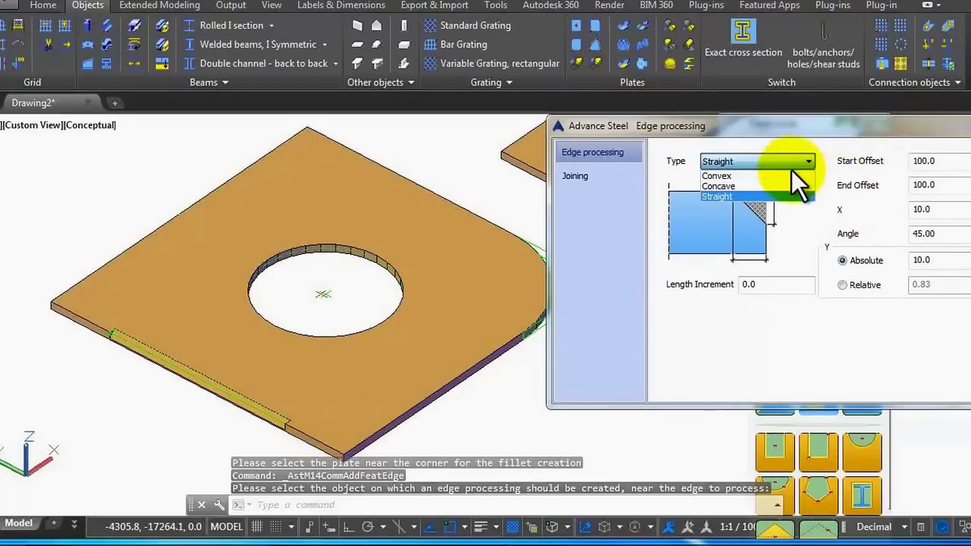
pyautogui.click(787, 175)
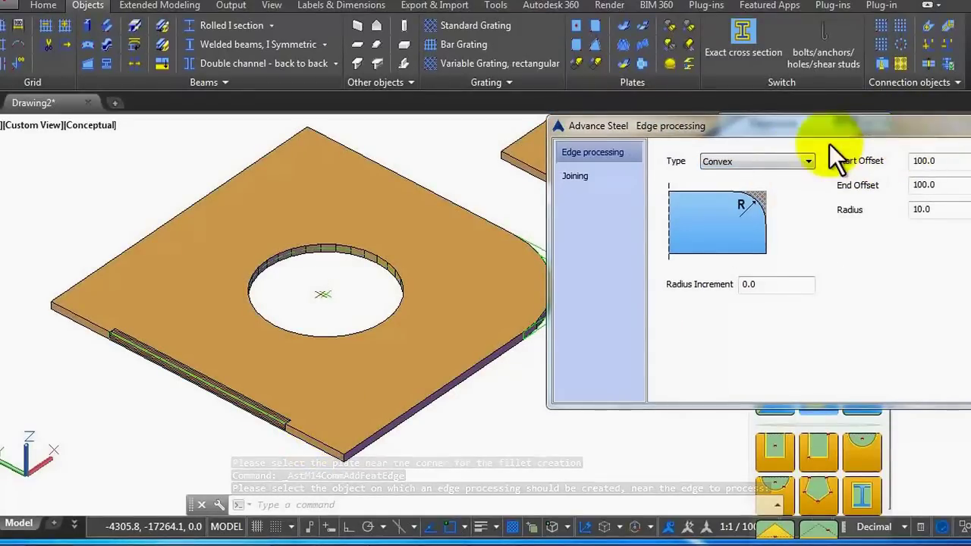
pyautogui.moveTo(962, 129); pyautogui.dragTo(842, 136)
pyautogui.click(890, 136)
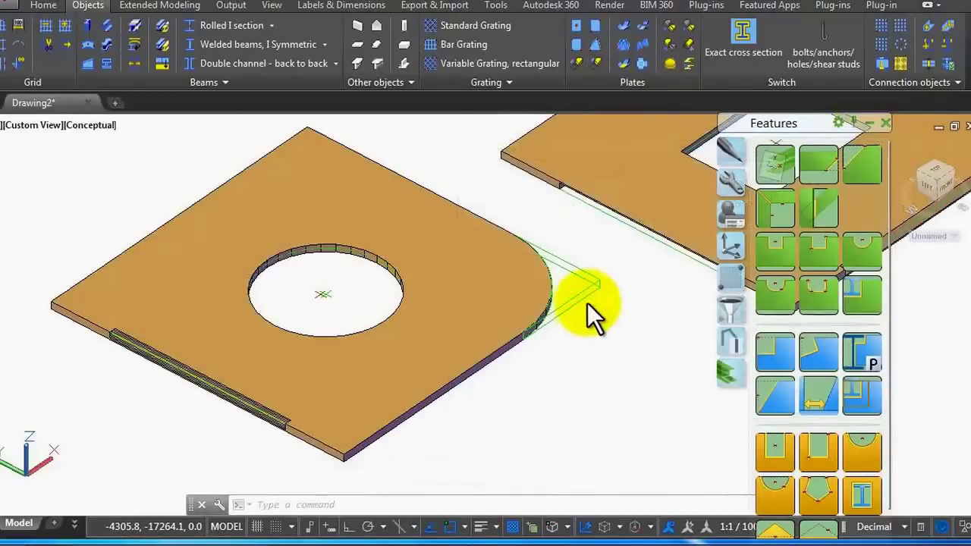
pyautogui.write('u')
pyautogui.press('Return')
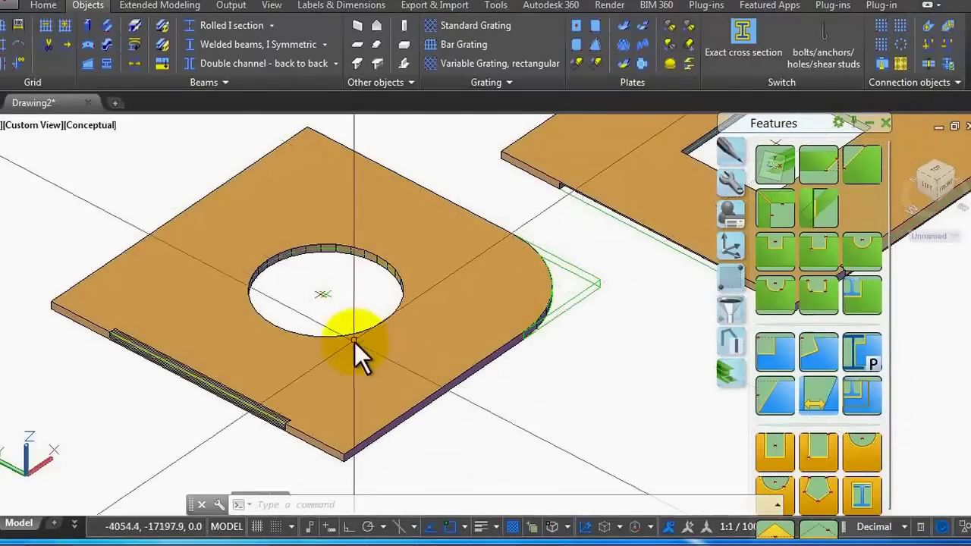
# Step: Add a Convex corner cut with radius 150 to the front corner of the plate with the circular opening
pyautogui.click(817, 169)
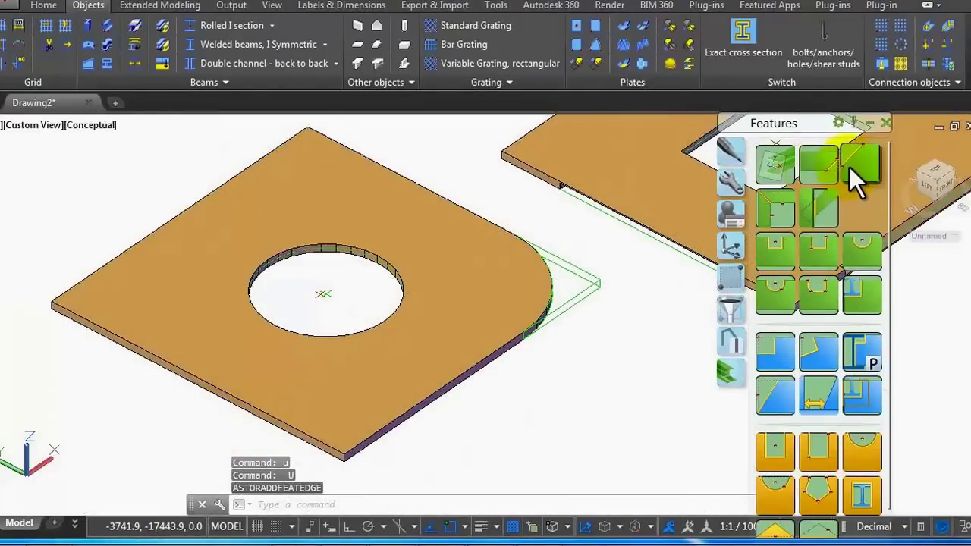
pyautogui.click(371, 439)
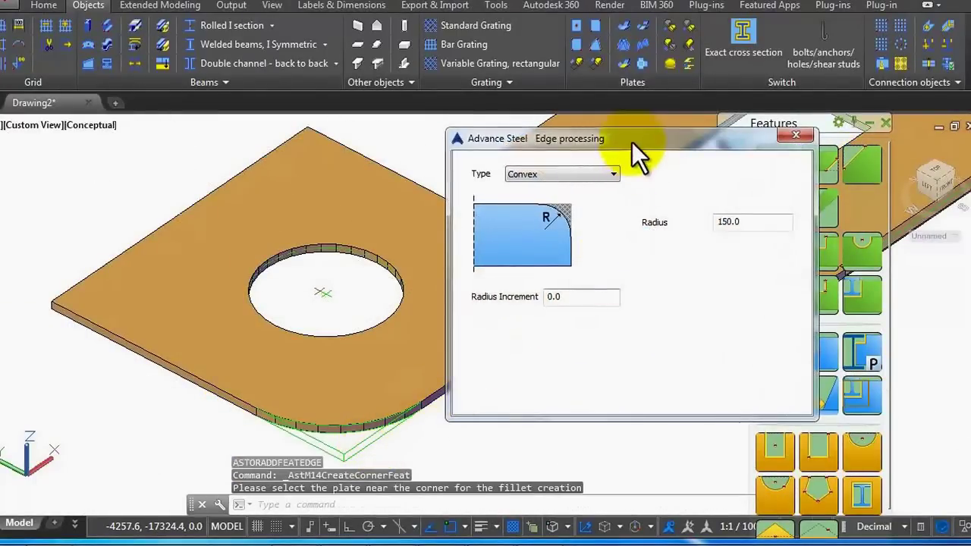
pyautogui.moveTo(655, 141); pyautogui.dragTo(760, 142)
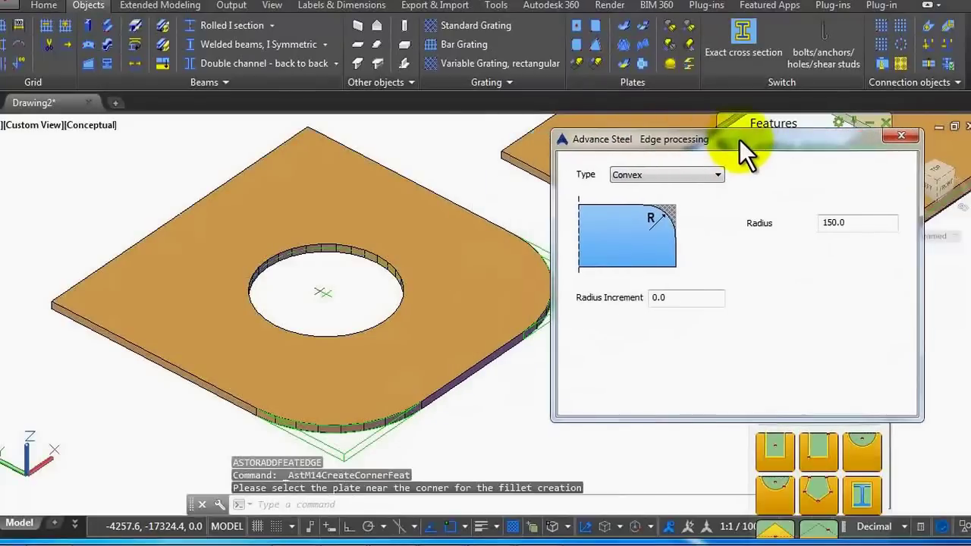
pyautogui.click(912, 141)
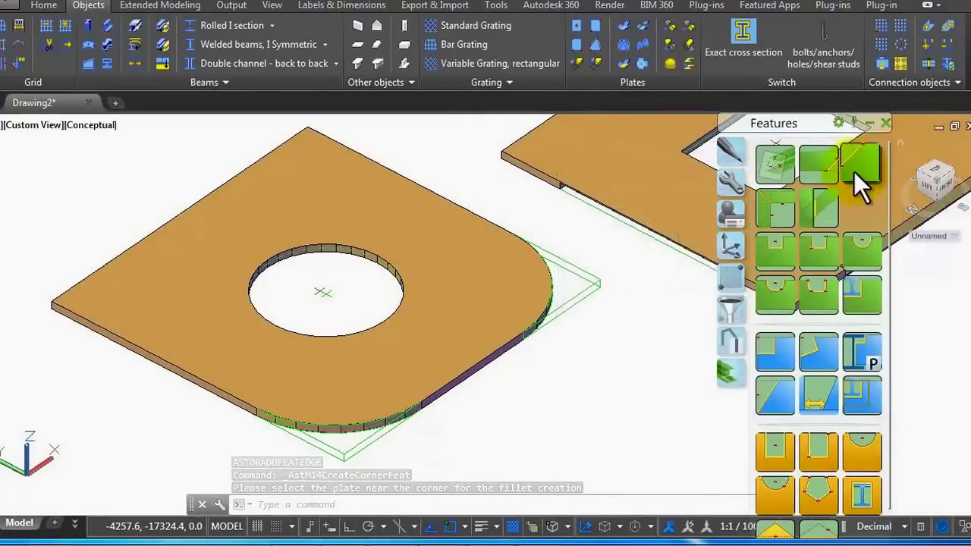
# Step: Add a corner cut to the leftmost corner of the plate with the circular opening and make it Concave with radius 100
pyautogui.click(101, 327)
pyautogui.click(655, 174)
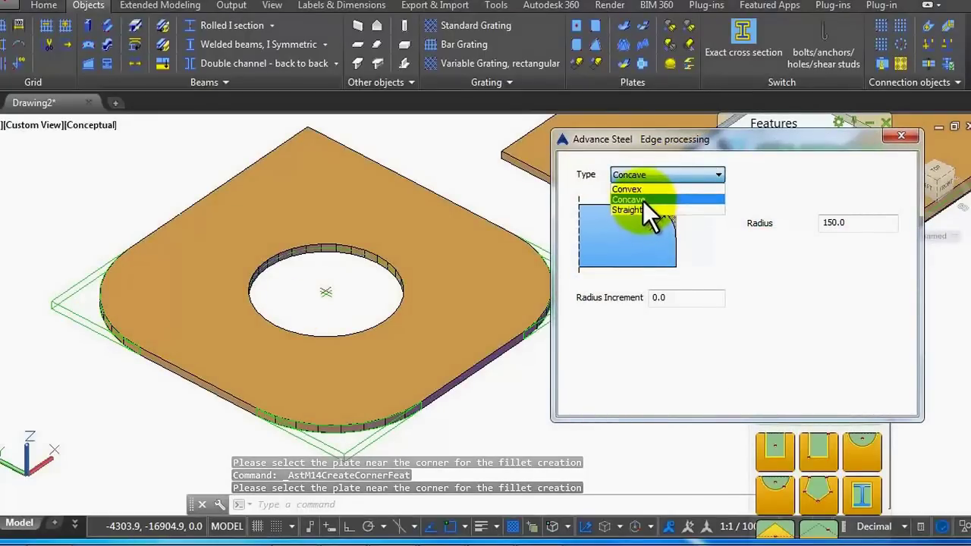
pyautogui.click(643, 200)
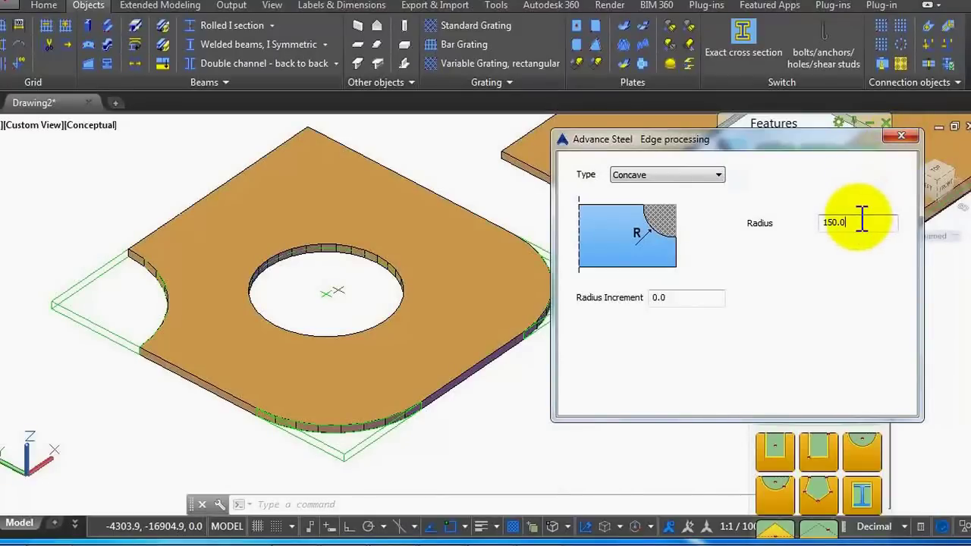
pyautogui.moveTo(847, 224); pyautogui.dragTo(797, 221)
pyautogui.write('100')
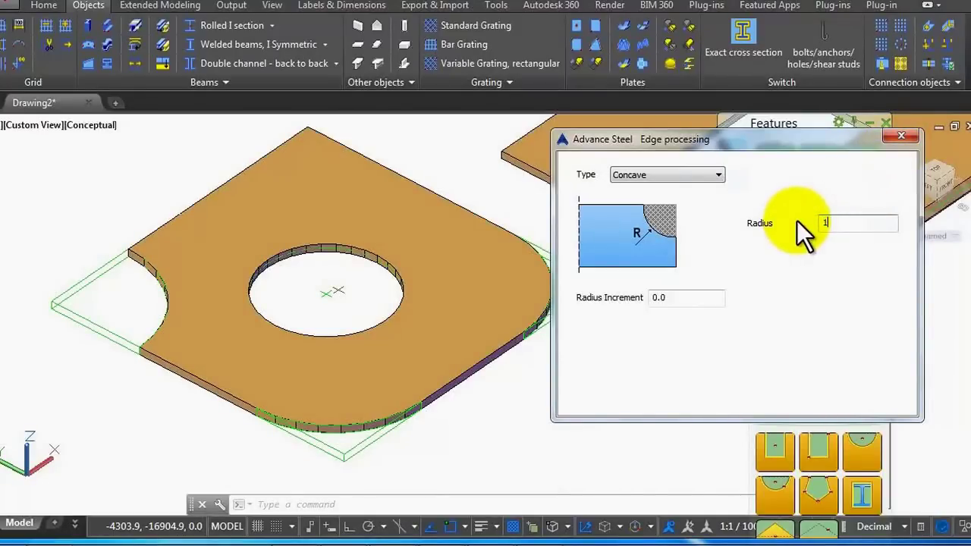
pyautogui.click(692, 299)
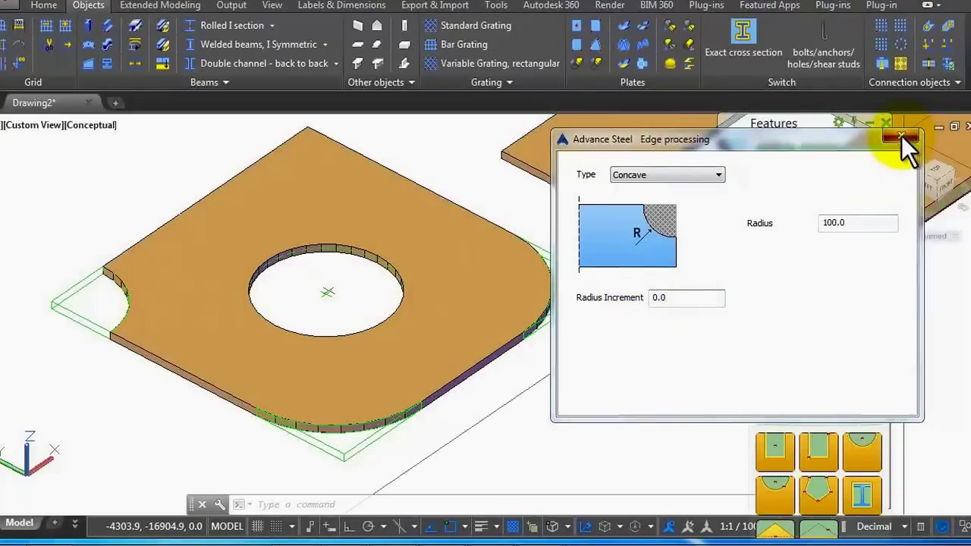
pyautogui.click(902, 135)
# Step: Add a Concave corner cut to the rear corner of the plate with the circular opening and set its radius to 200
pyautogui.click(850, 168)
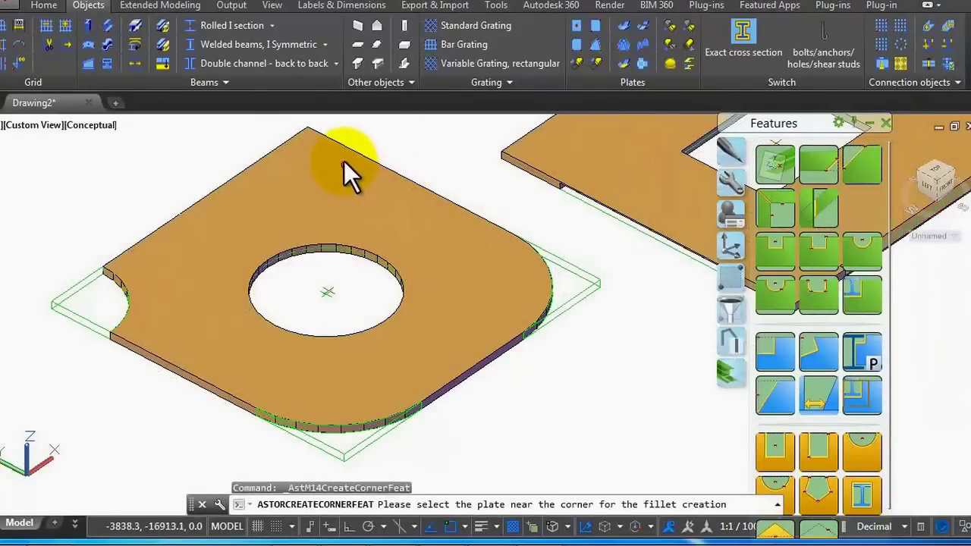
pyautogui.click(338, 147)
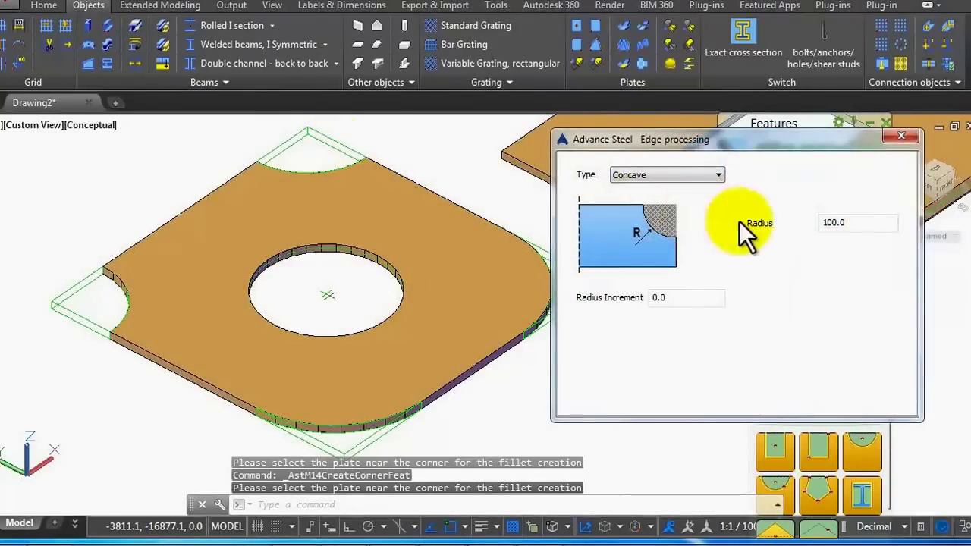
pyautogui.moveTo(846, 223); pyautogui.dragTo(807, 228)
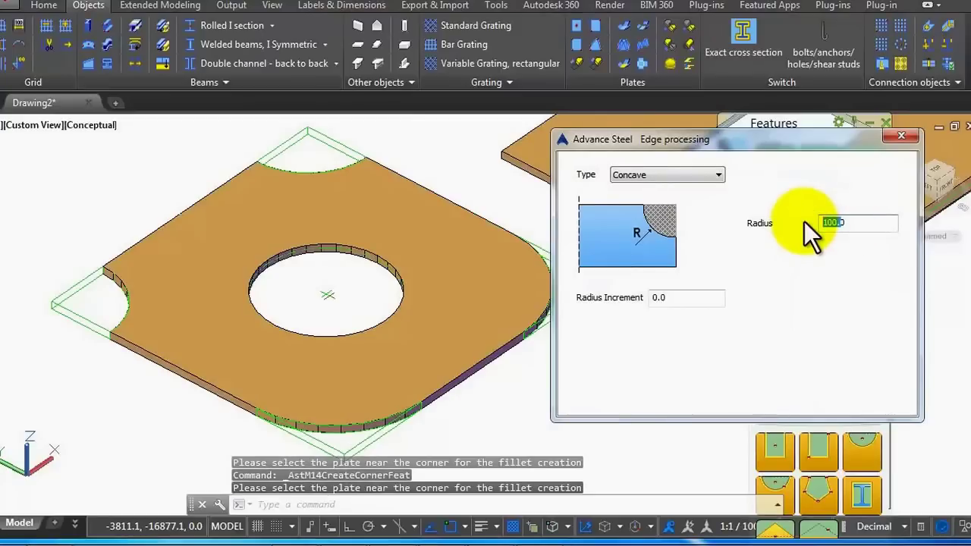
pyautogui.write('200.')
pyautogui.click(697, 297)
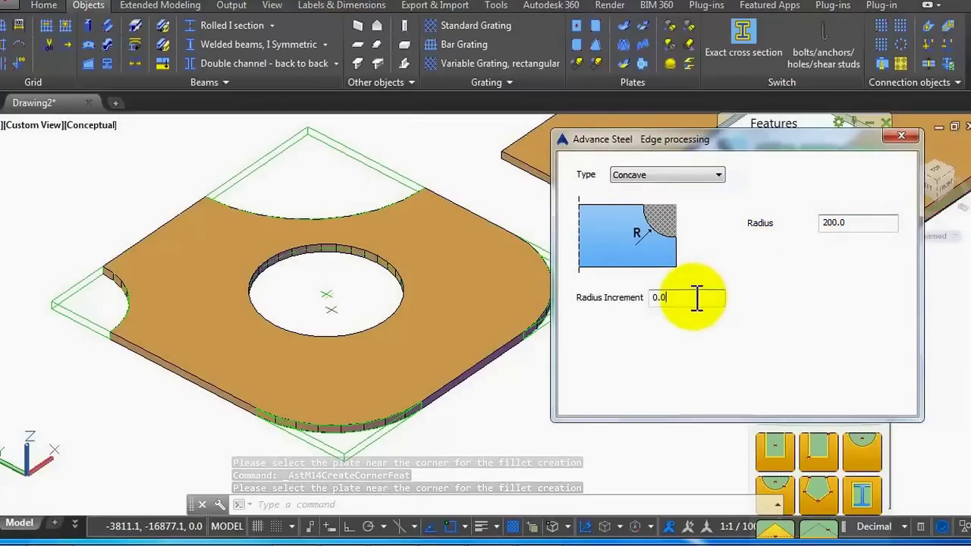
pyautogui.click(901, 135)
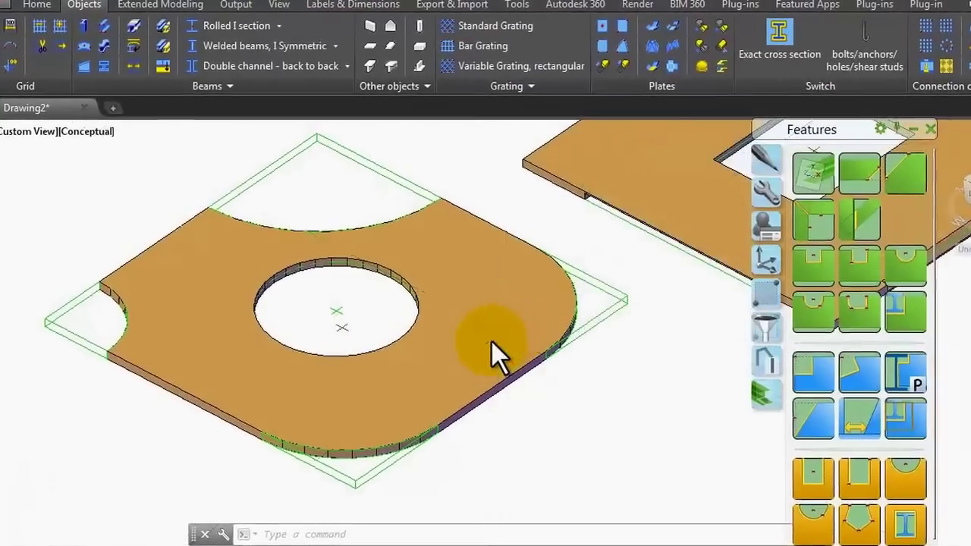
# Step: Place a new rectangular plate by its centre point in the empty area in front of the two existing plates
pyautogui.scroll(-3, 380, 330)
pyautogui.scroll(6, 369, 303)
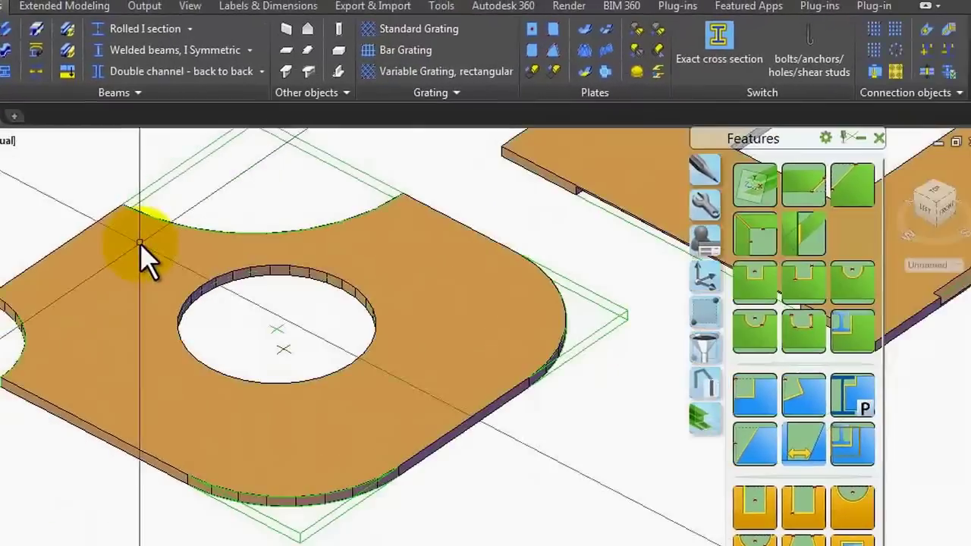
pyautogui.scroll(-4, 140, 243)
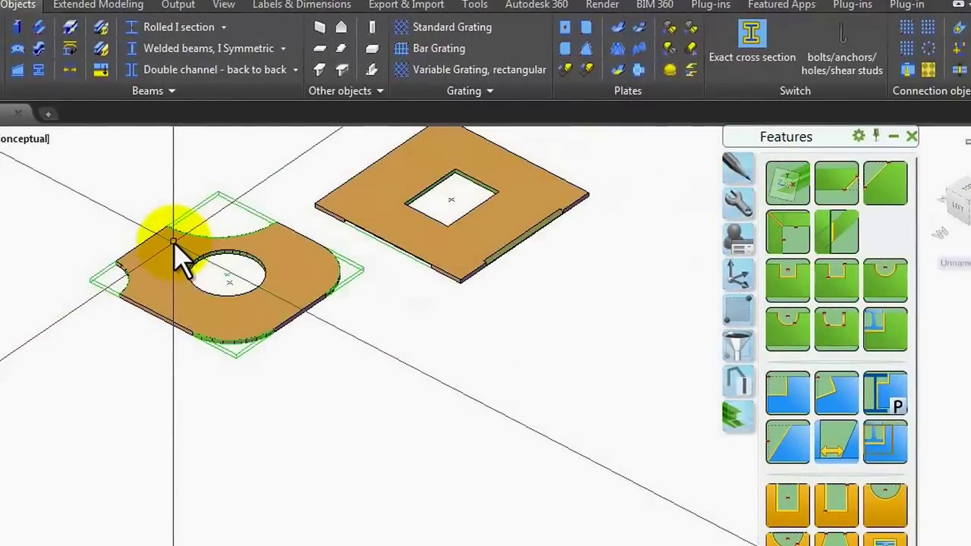
pyautogui.scroll(-3, 178, 241)
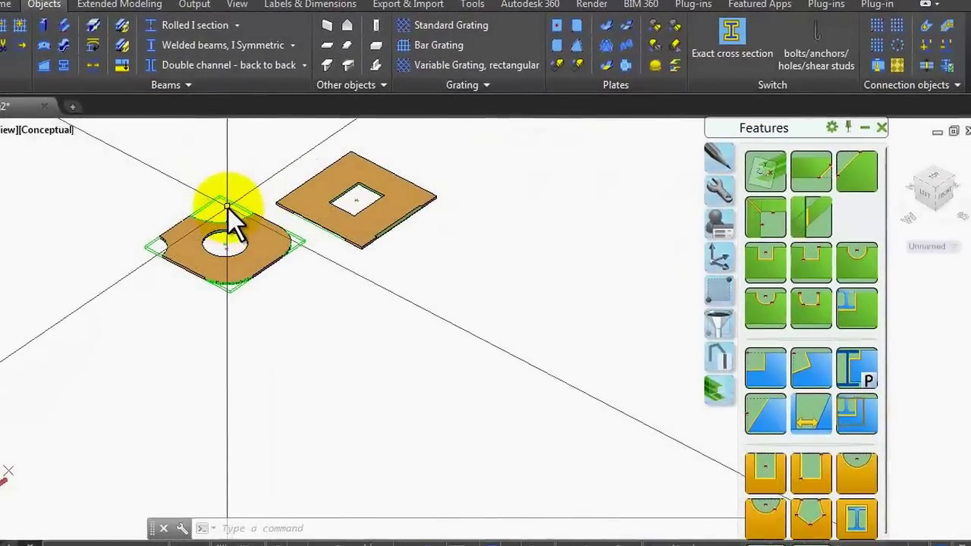
pyautogui.scroll(4, 228, 209)
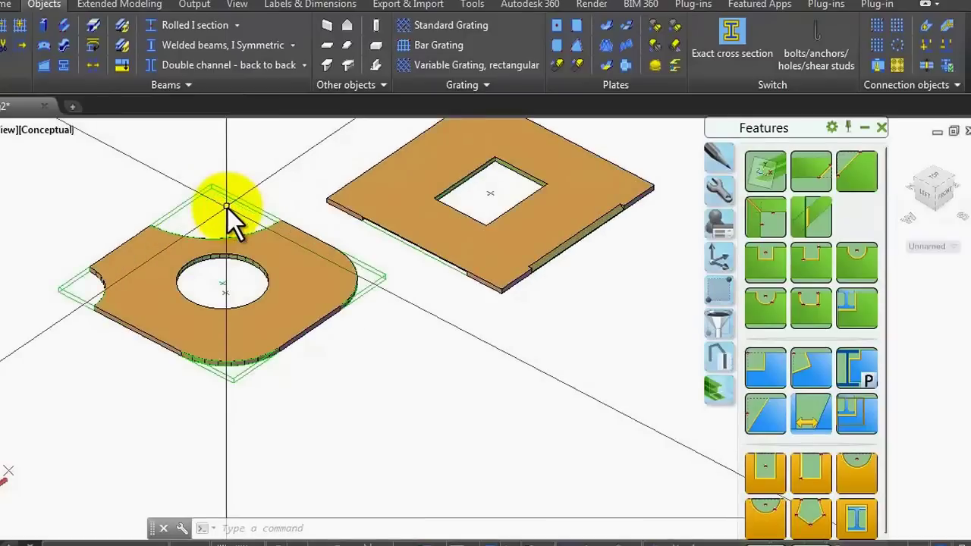
pyautogui.scroll(-2, 239, 211)
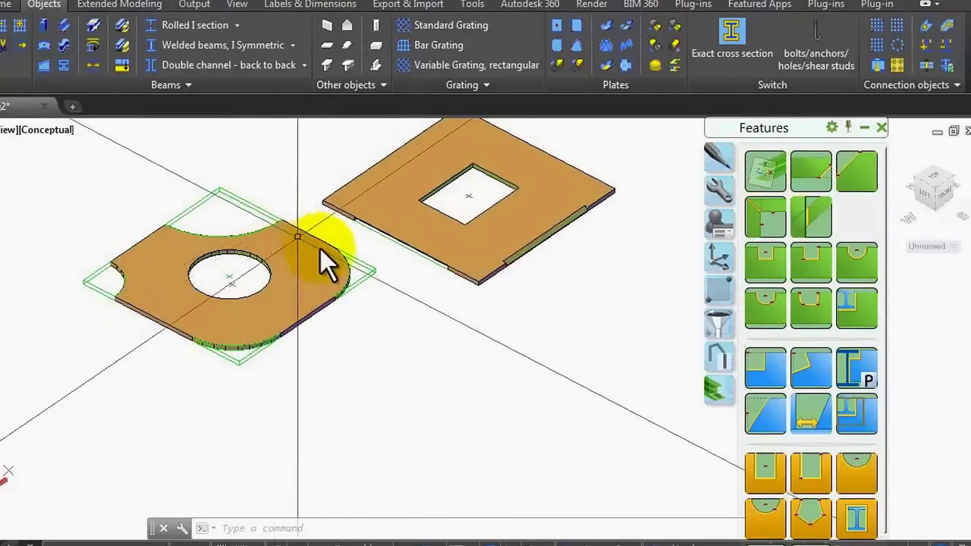
pyautogui.scroll(-3, 353, 256)
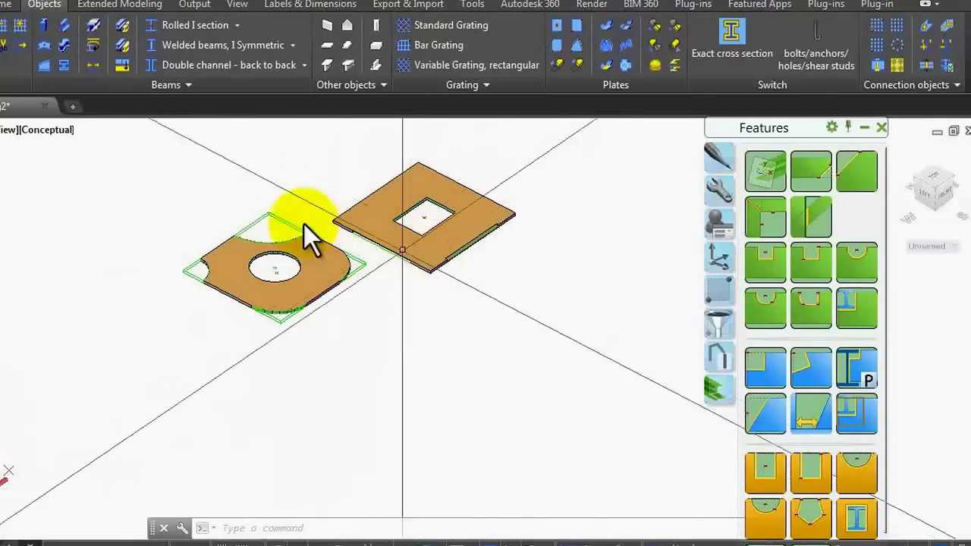
pyautogui.click(557, 21)
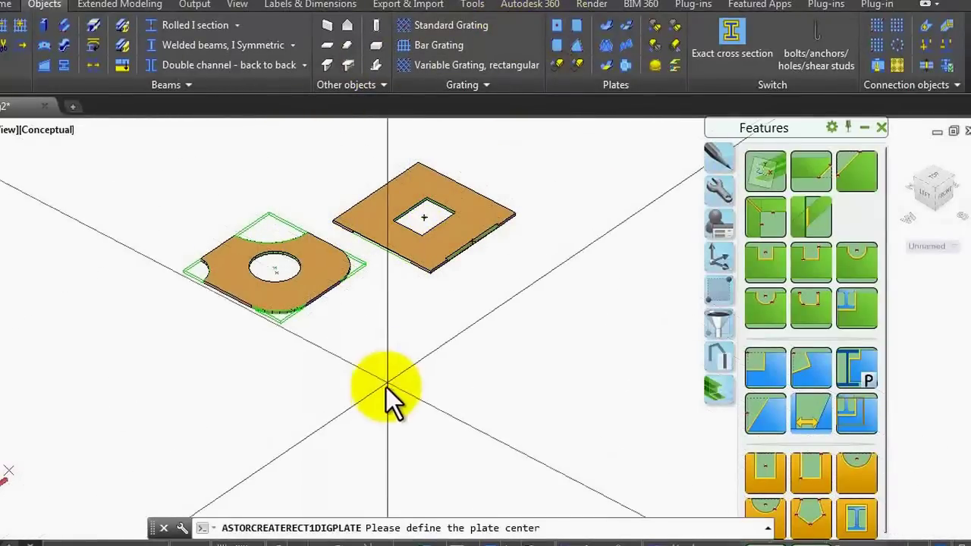
pyautogui.click(412, 398)
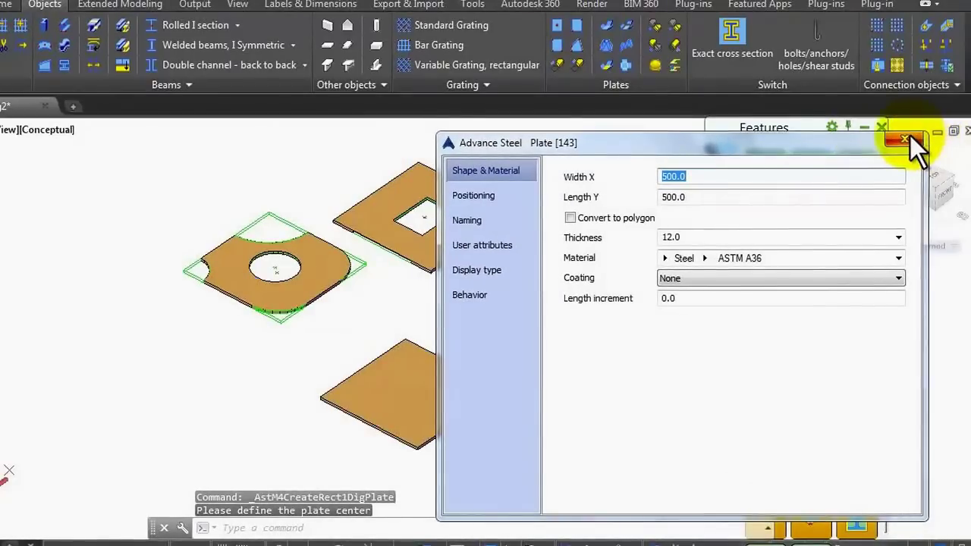
pyautogui.click(911, 136)
# Step: Cut a two-point rectangular contour into the new plate, starting at its rightmost corner and entering 50 for the second point
pyautogui.scroll(-3, 627, 258)
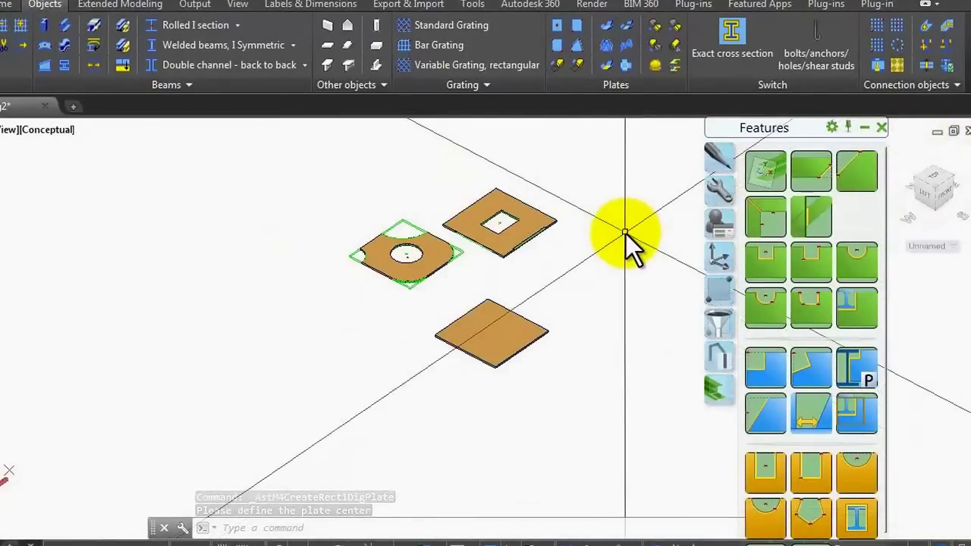
pyautogui.scroll(5, 478, 334)
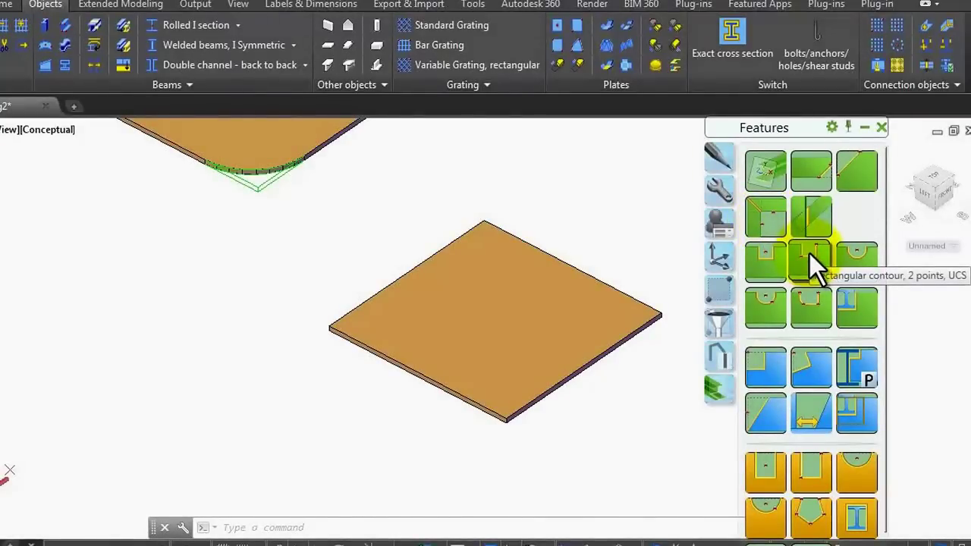
pyautogui.click(633, 310)
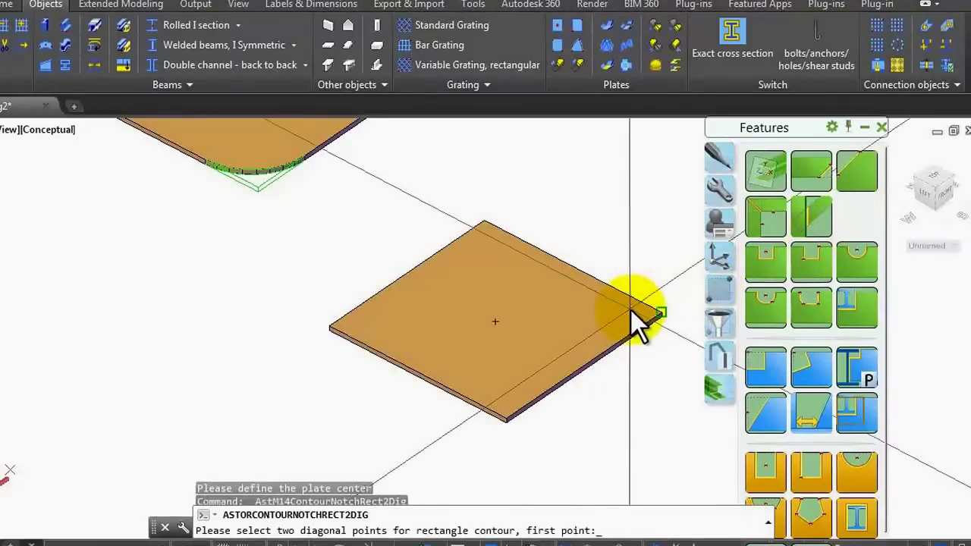
pyautogui.click(658, 313)
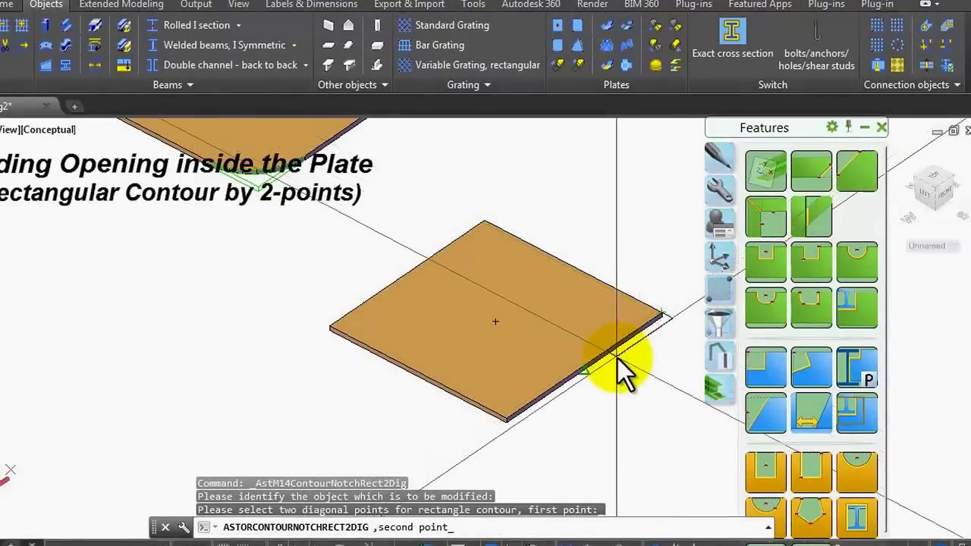
pyautogui.scroll(3, 618, 358)
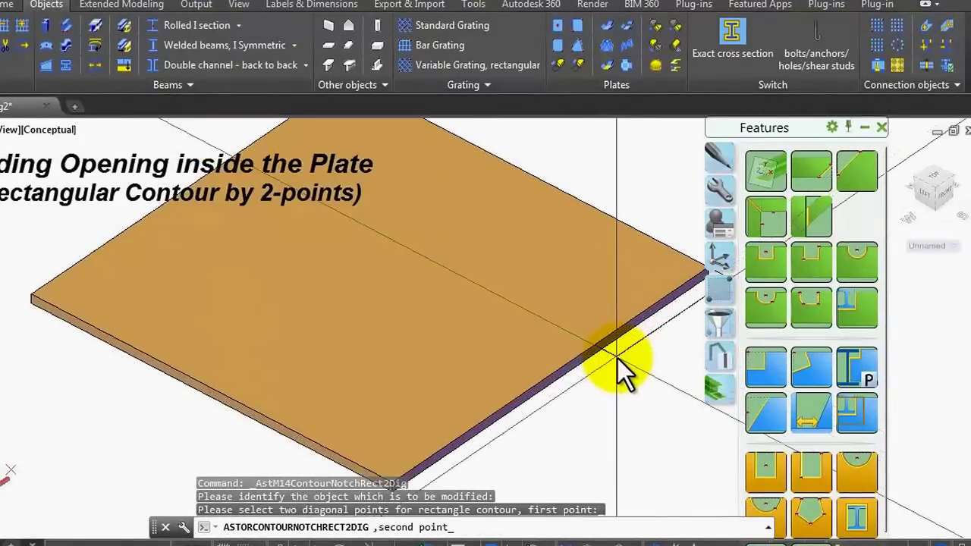
pyautogui.scroll(-2, 528, 258)
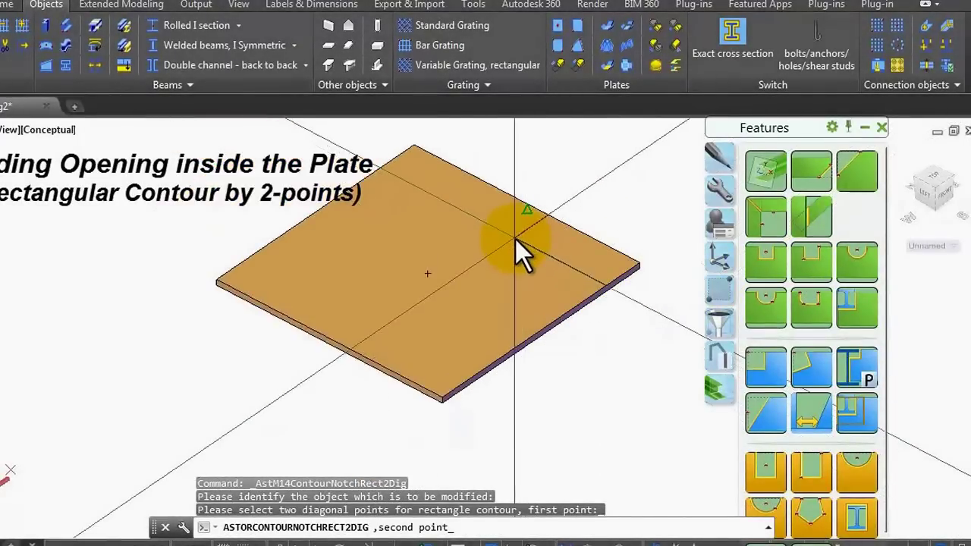
pyautogui.write('50')
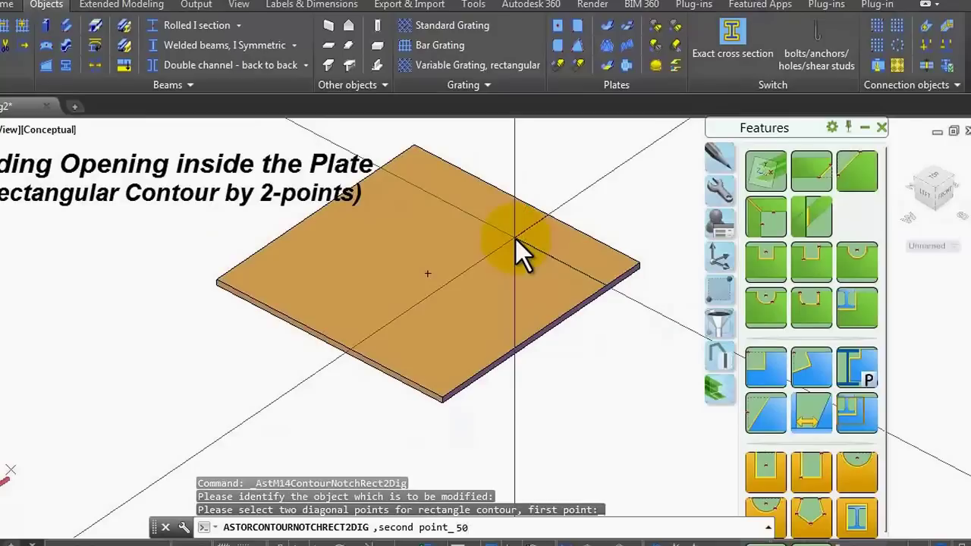
pyautogui.press('Return')
# Step: Set the rectangular contour's Width X and Length Y to 50
pyautogui.moveTo(673, 144); pyautogui.dragTo(847, 180)
pyautogui.scroll(-3, 524, 194)
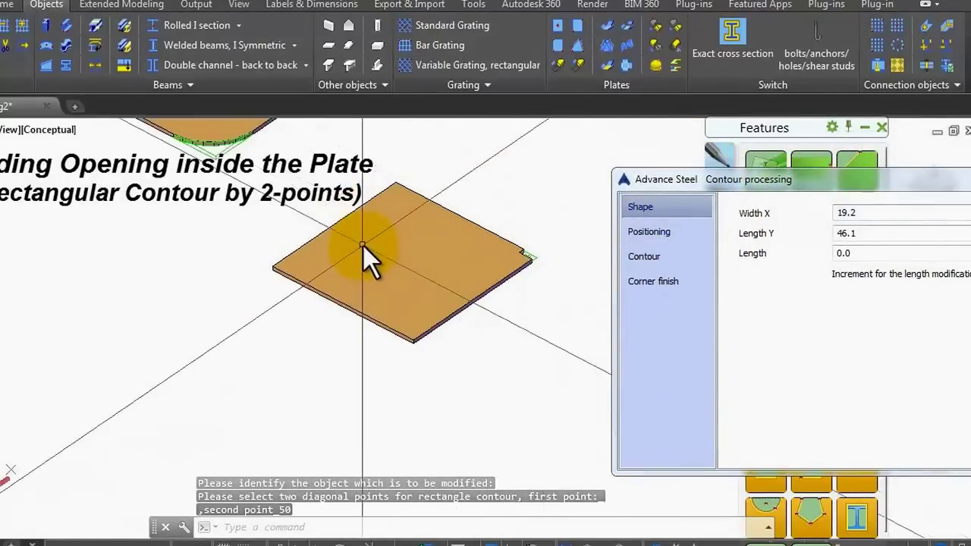
pyautogui.scroll(5, 541, 247)
pyautogui.scroll(2, 529, 263)
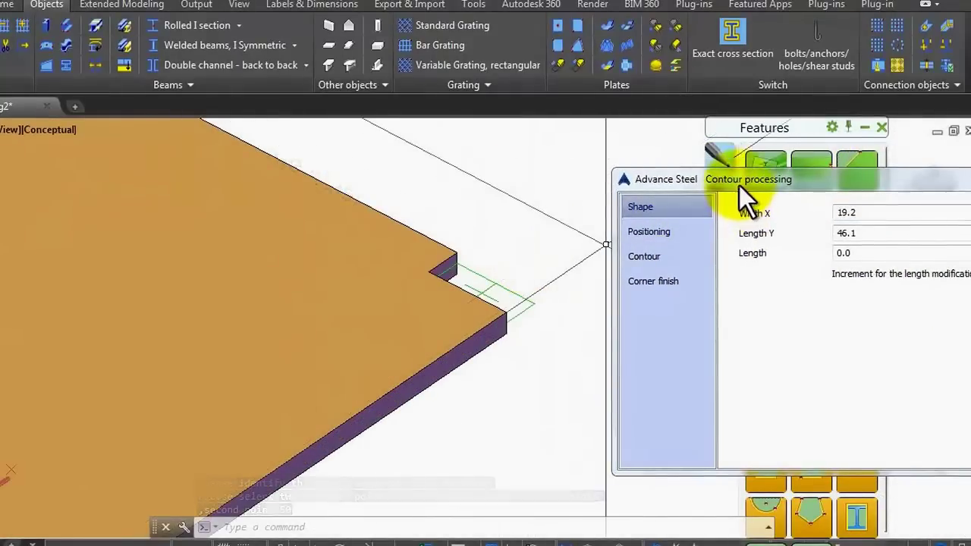
pyautogui.moveTo(739, 185); pyautogui.dragTo(682, 151)
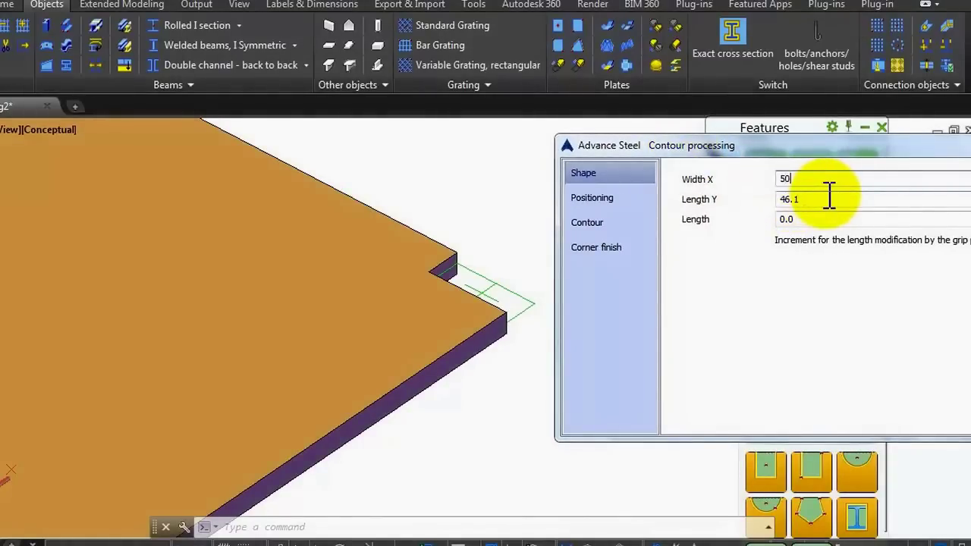
pyautogui.press('Return')
pyautogui.press('Tab')
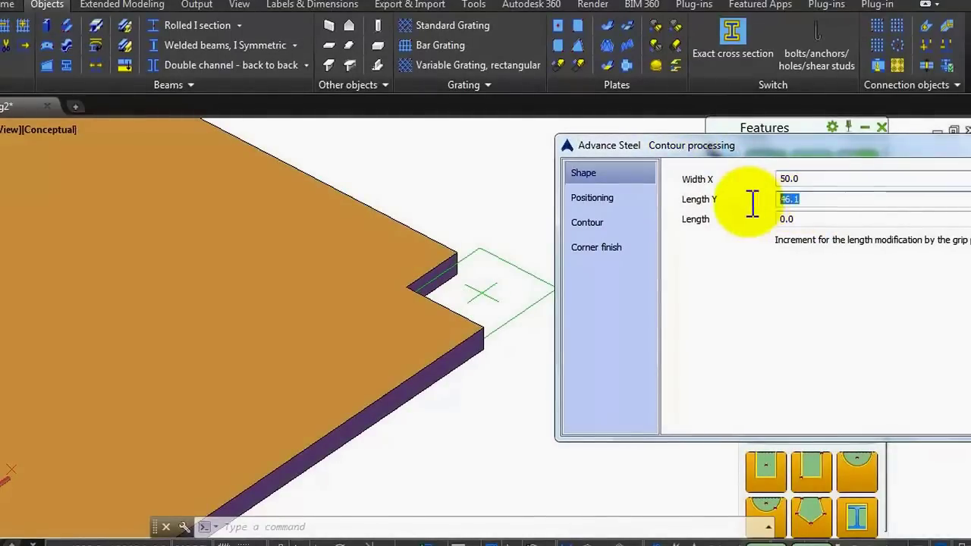
pyautogui.write('50')
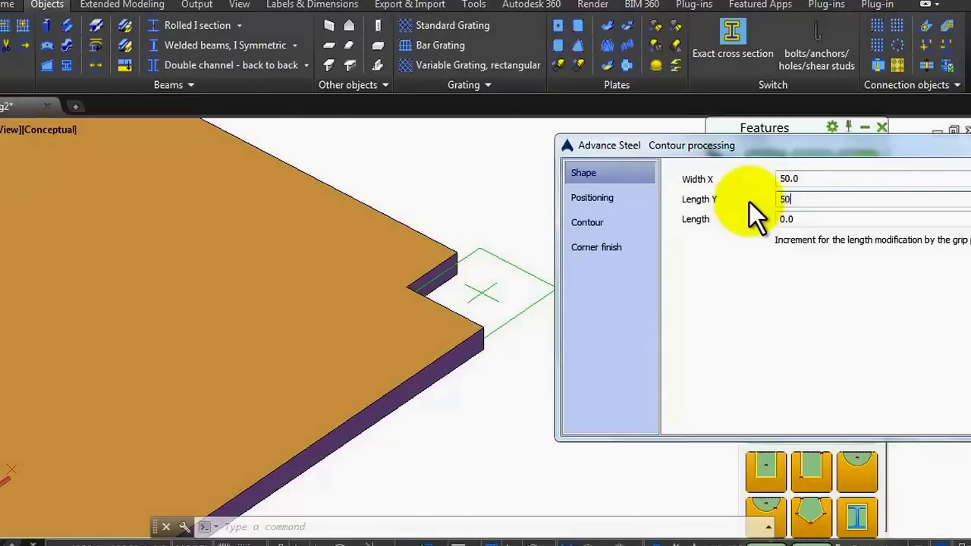
pyautogui.press('Return')
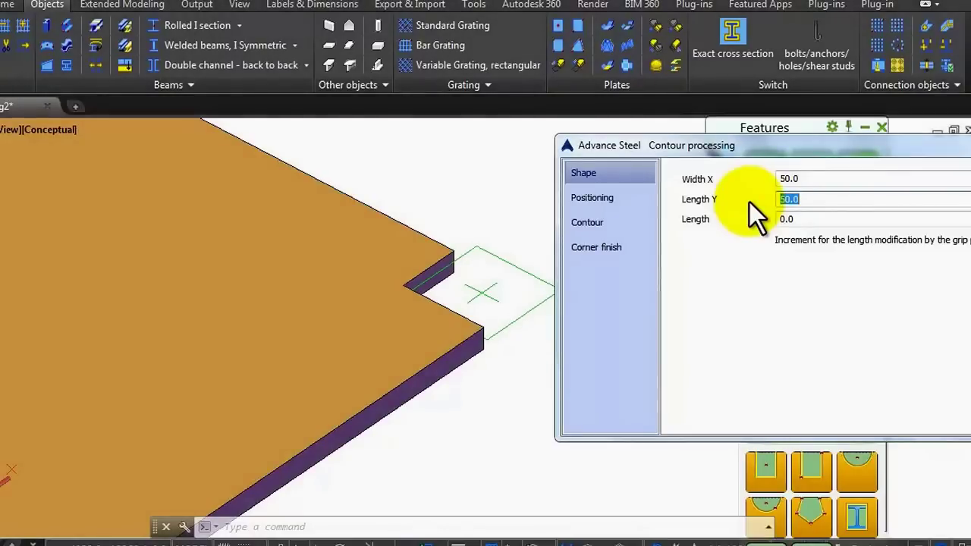
# Step: Try the Offset positions of the rectangular contour cut one after another, ending on the middle-right point
pyautogui.click(607, 199)
pyautogui.click(796, 191)
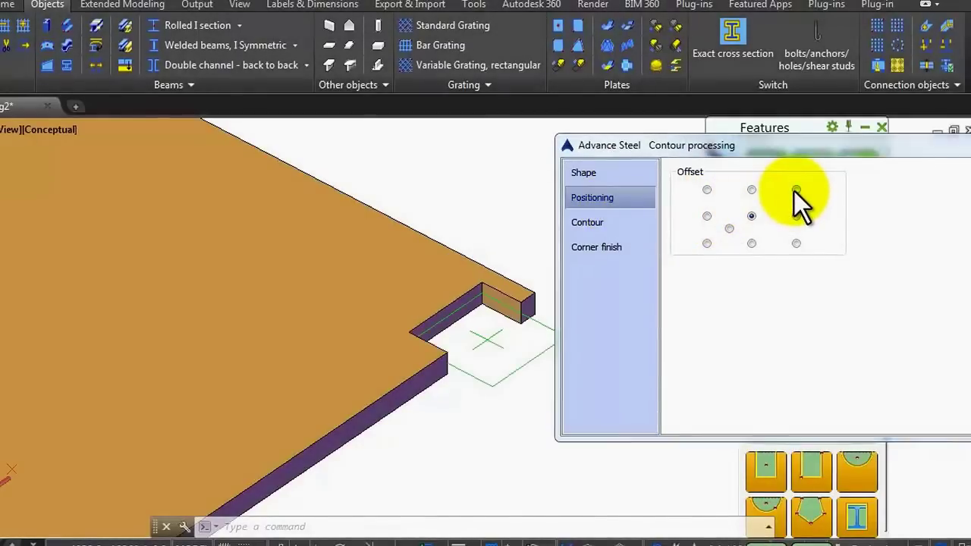
pyautogui.click(795, 219)
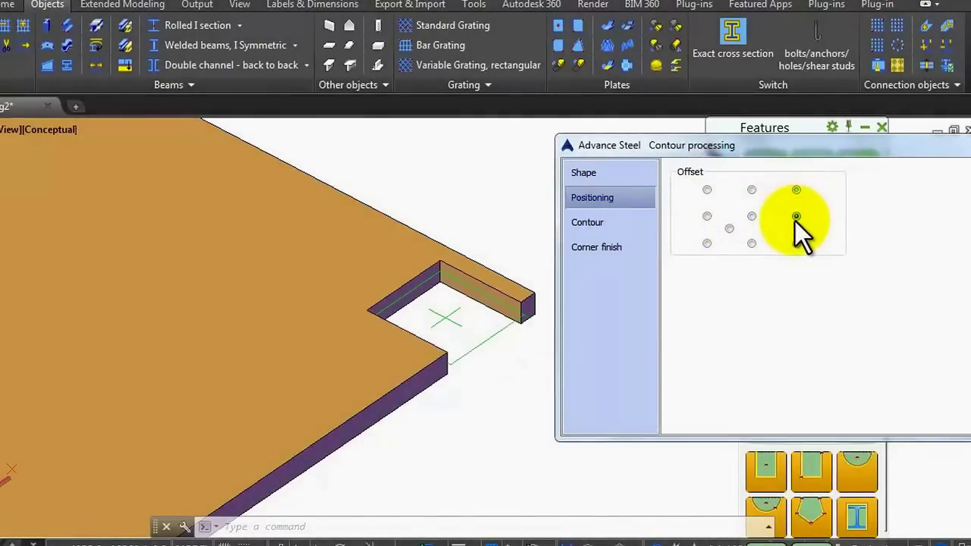
pyautogui.click(796, 243)
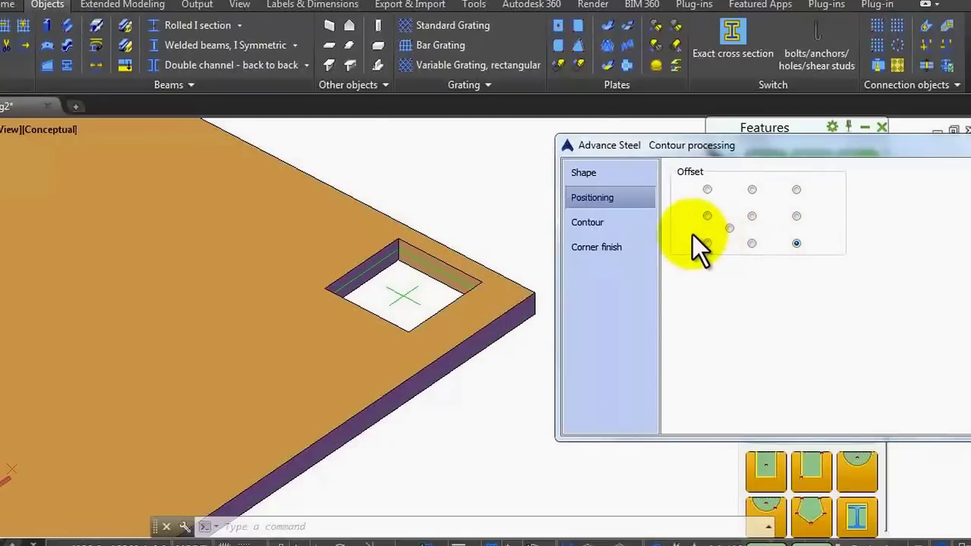
pyautogui.click(708, 190)
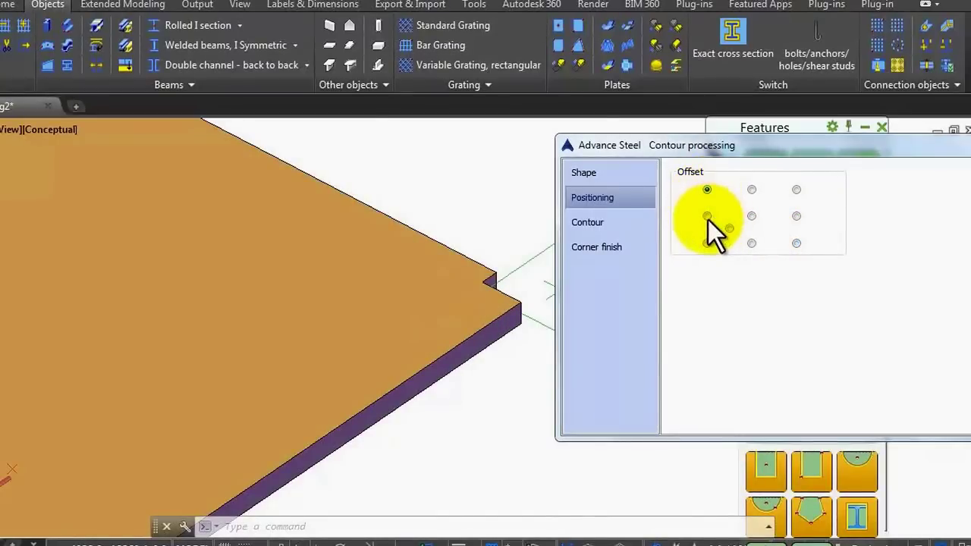
pyautogui.click(706, 218)
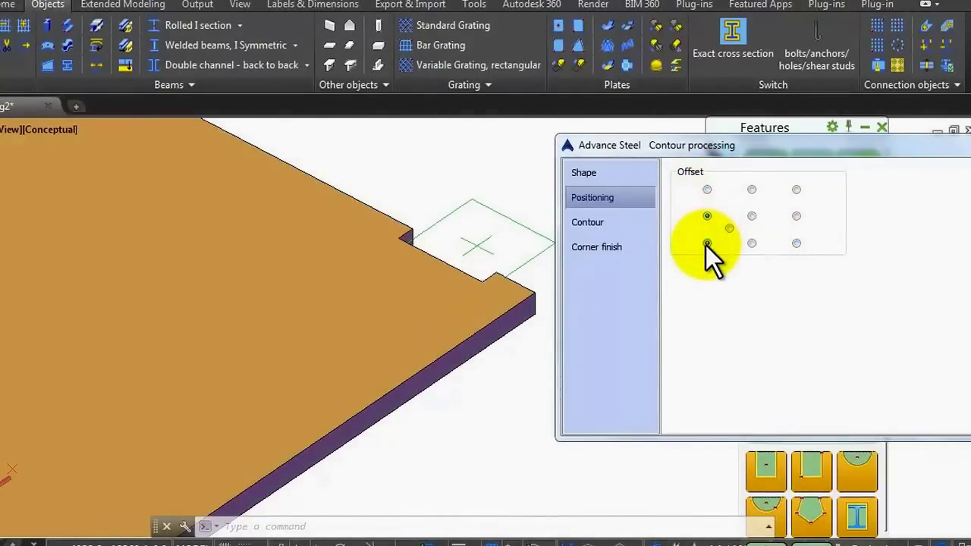
pyautogui.click(730, 229)
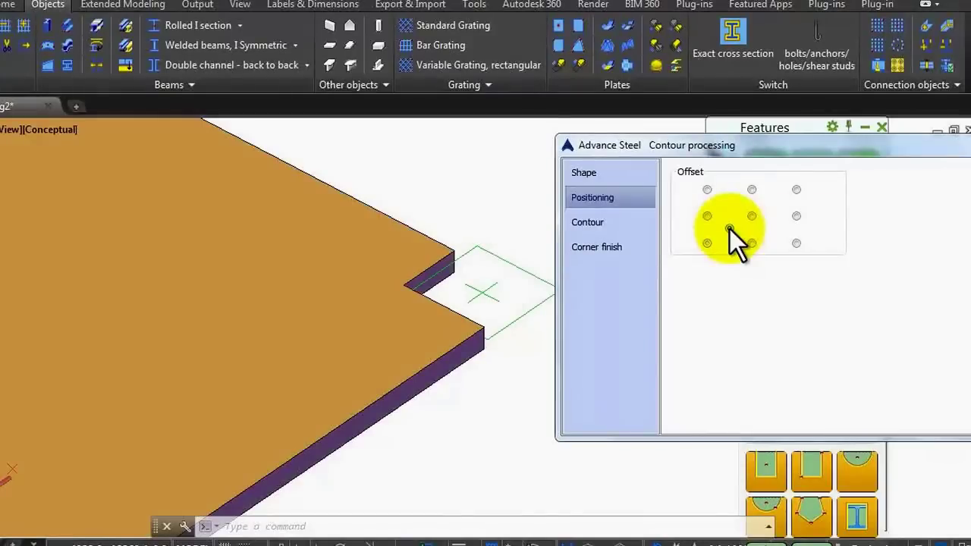
pyautogui.click(753, 239)
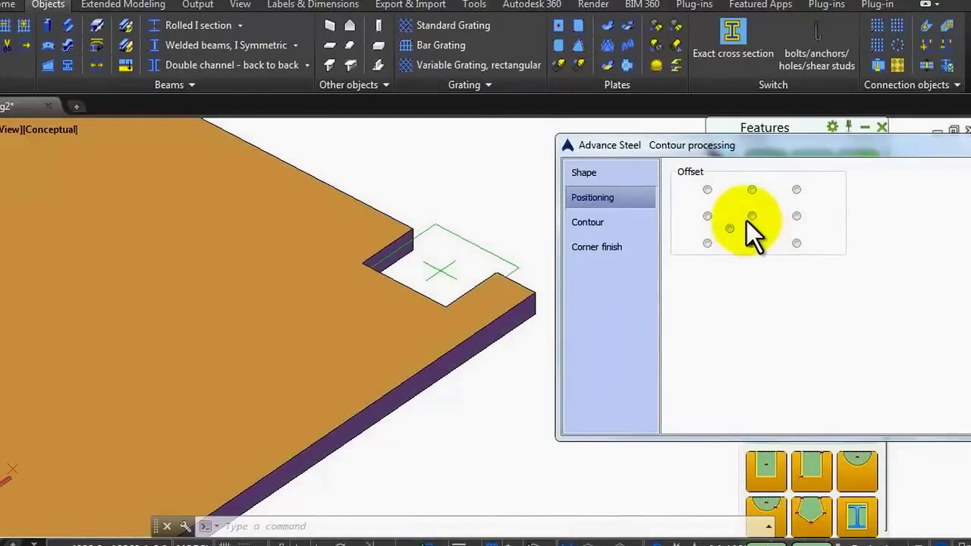
pyautogui.click(752, 216)
pyautogui.click(751, 193)
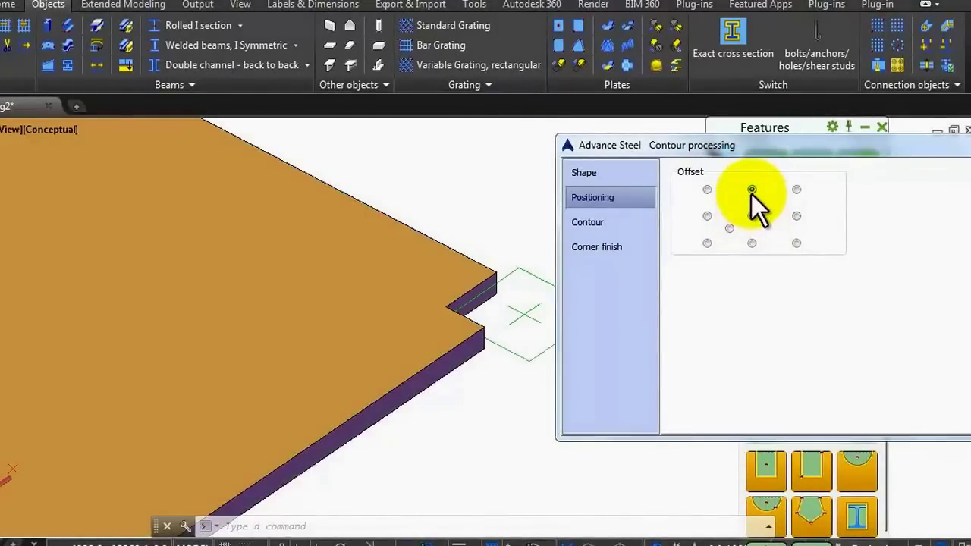
pyautogui.click(797, 190)
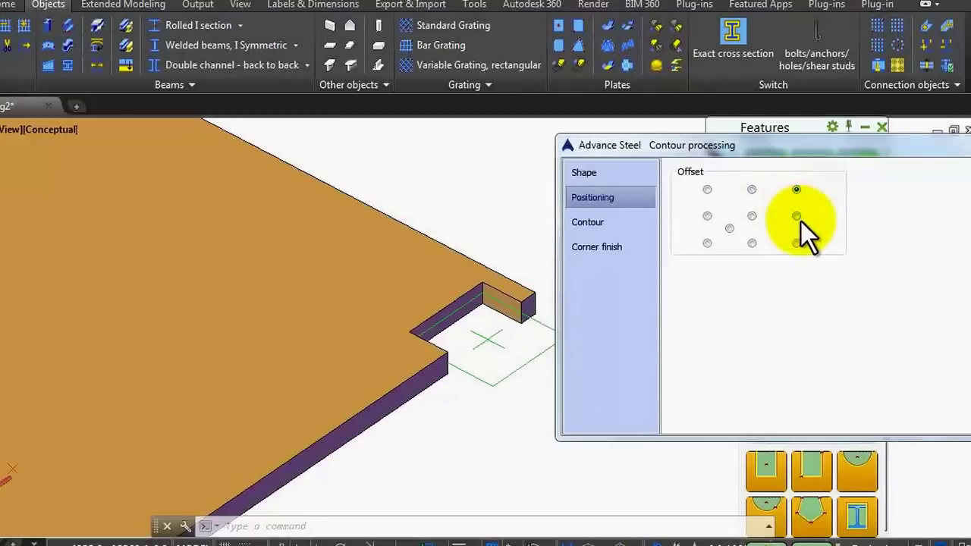
pyautogui.click(797, 218)
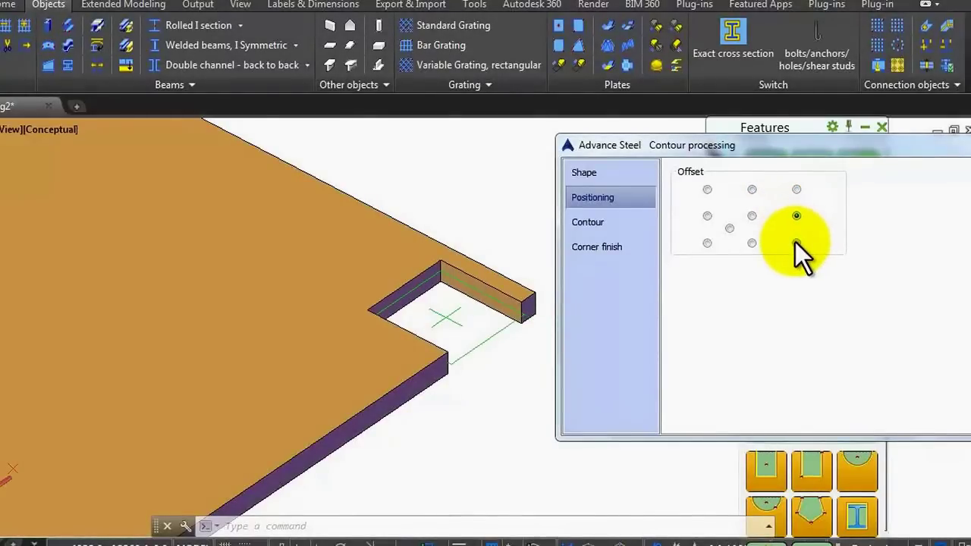
pyautogui.moveTo(877, 149); pyautogui.dragTo(713, 139)
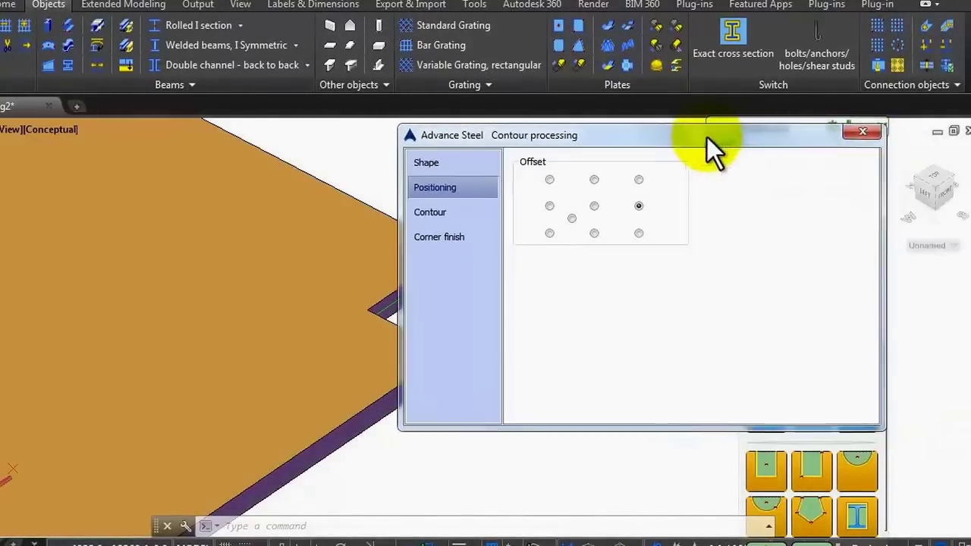
pyautogui.click(860, 129)
pyautogui.scroll(-4, 681, 215)
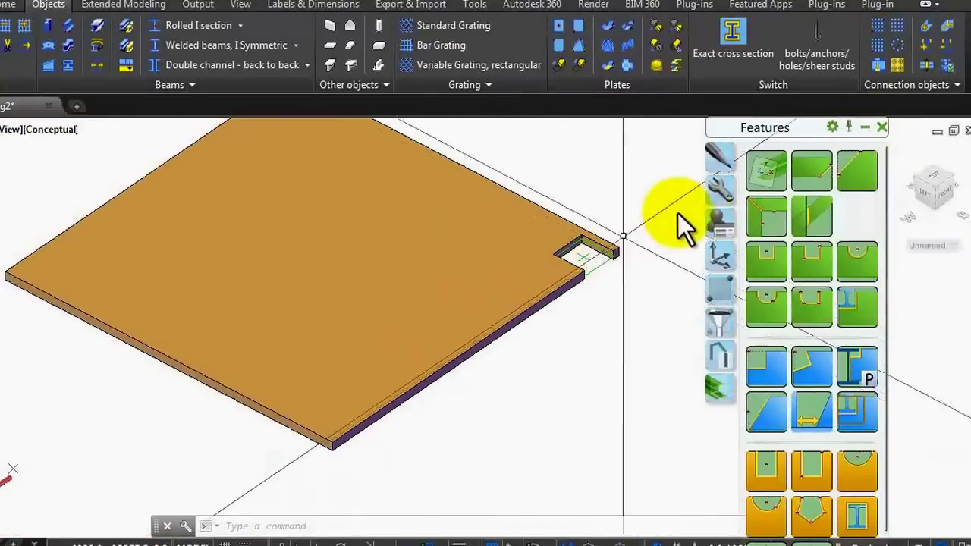
pyautogui.click(760, 223)
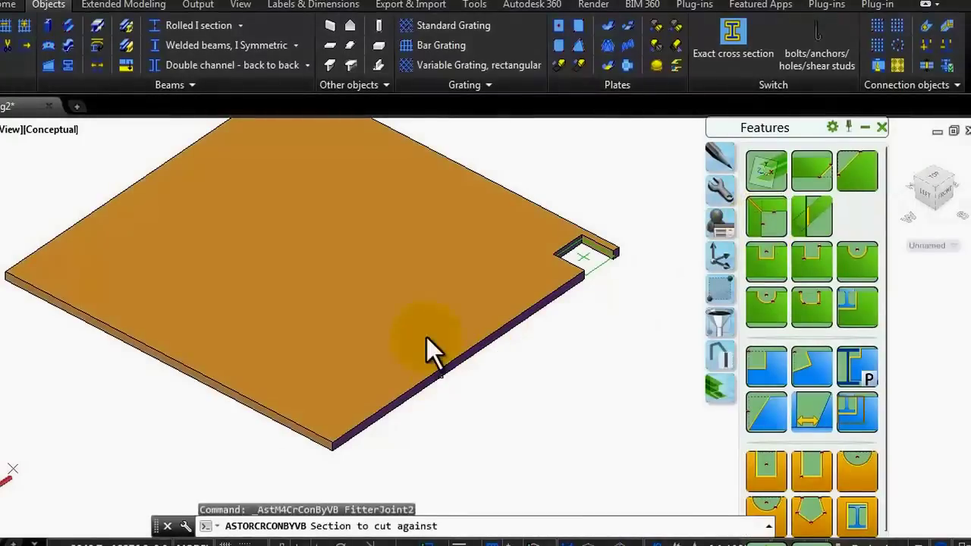
pyautogui.click(325, 440)
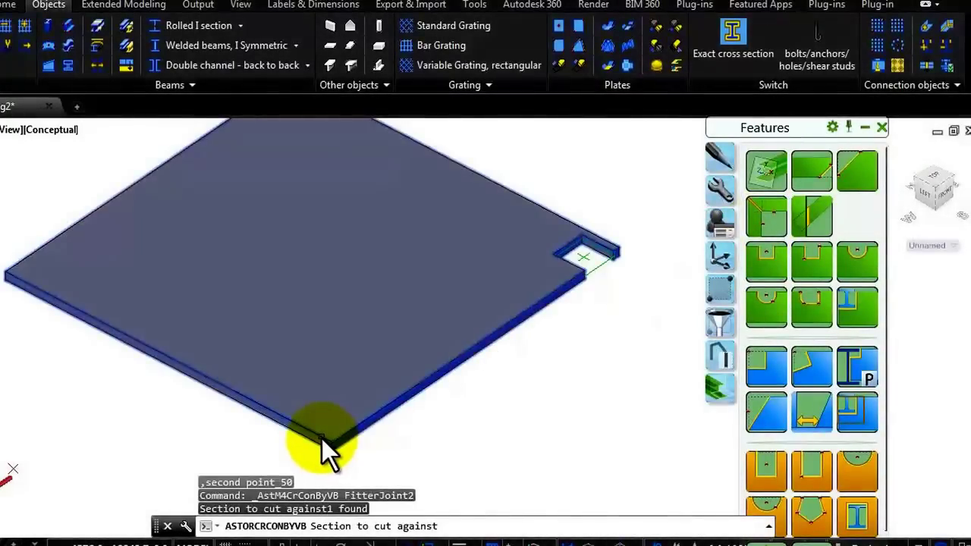
pyautogui.press('Return')
# Step: Erase the notched plate and place a new rectangular plate by its centre point in the empty area
pyautogui.click(318, 436)
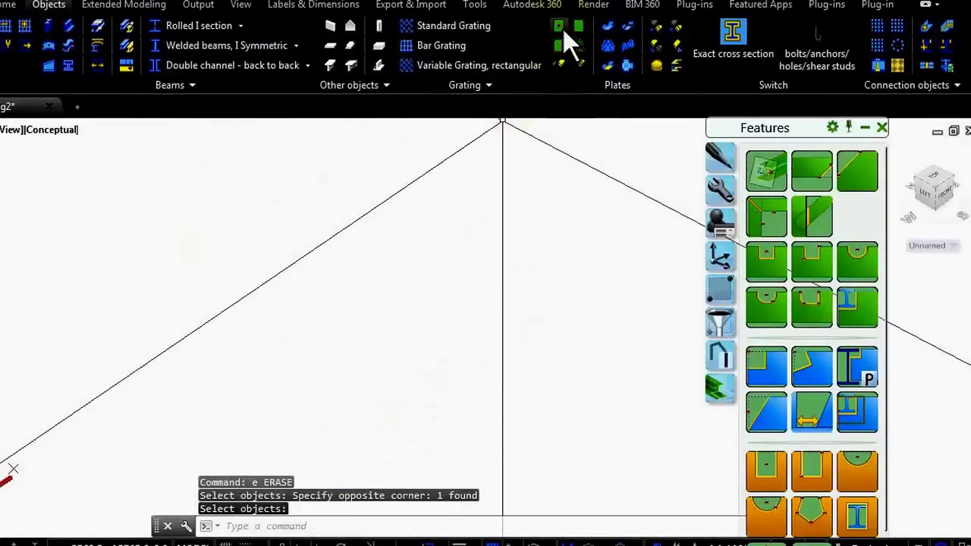
pyautogui.click(563, 29)
pyautogui.click(334, 336)
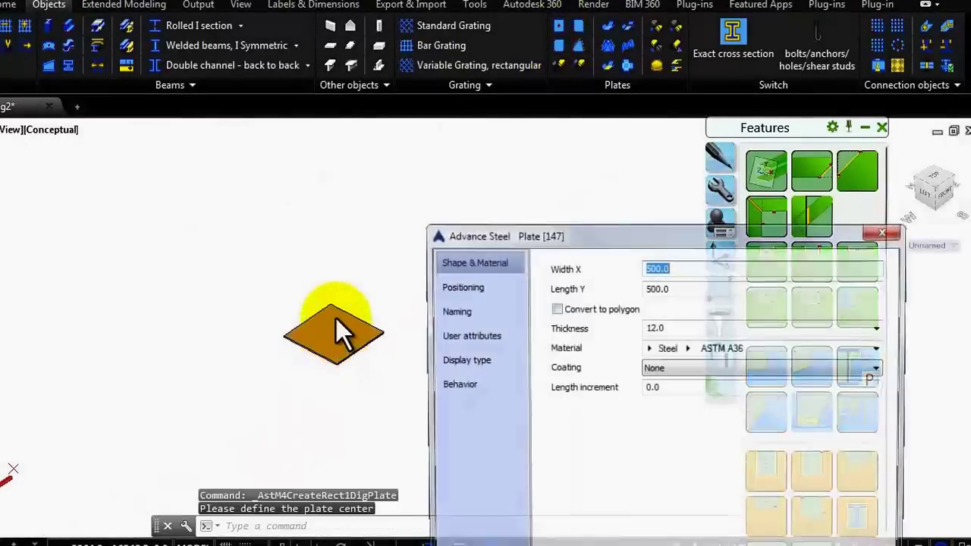
pyautogui.click(881, 231)
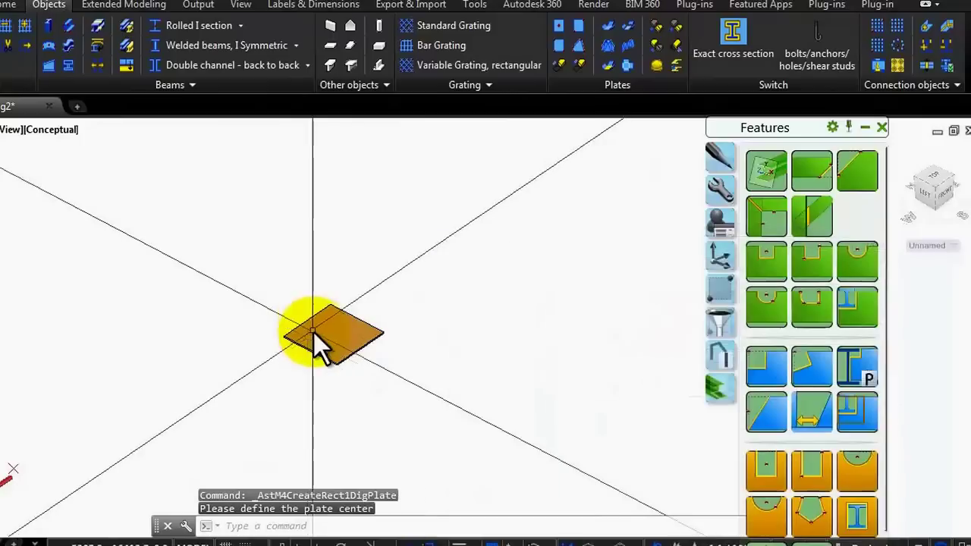
# Step: Reorient the UCS with the ZAxis option, placing its origin at the plate's rear corner and pointing Z along the rear-left edge
pyautogui.scroll(3, 313, 331)
pyautogui.write('Uc')
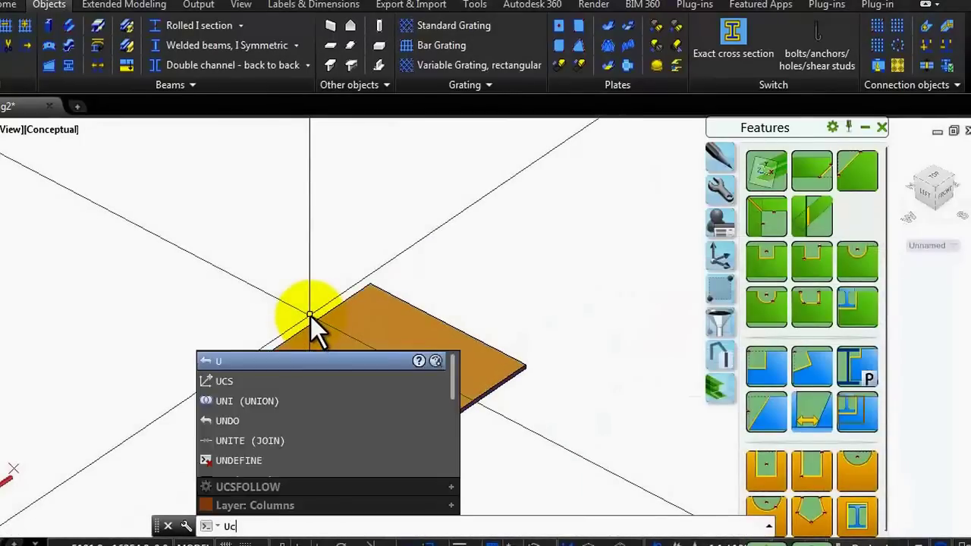
pyautogui.write('s')
pyautogui.press('Return')
pyautogui.write('za')
pyautogui.press('Return')
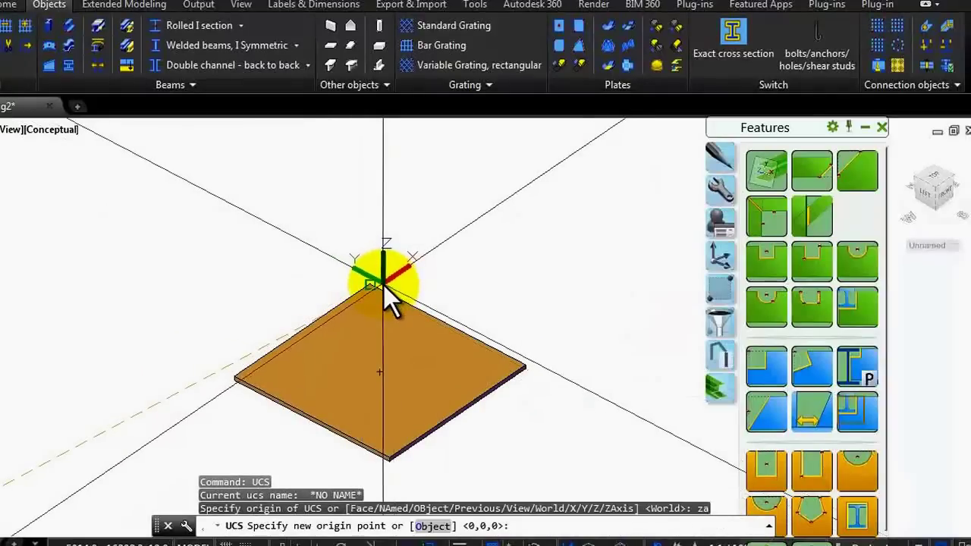
pyautogui.click(384, 287)
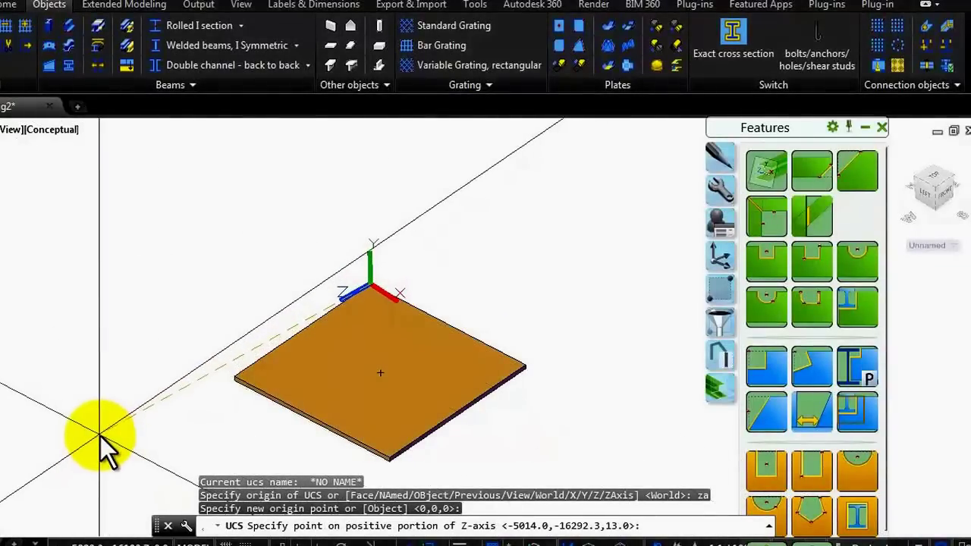
pyautogui.click(108, 439)
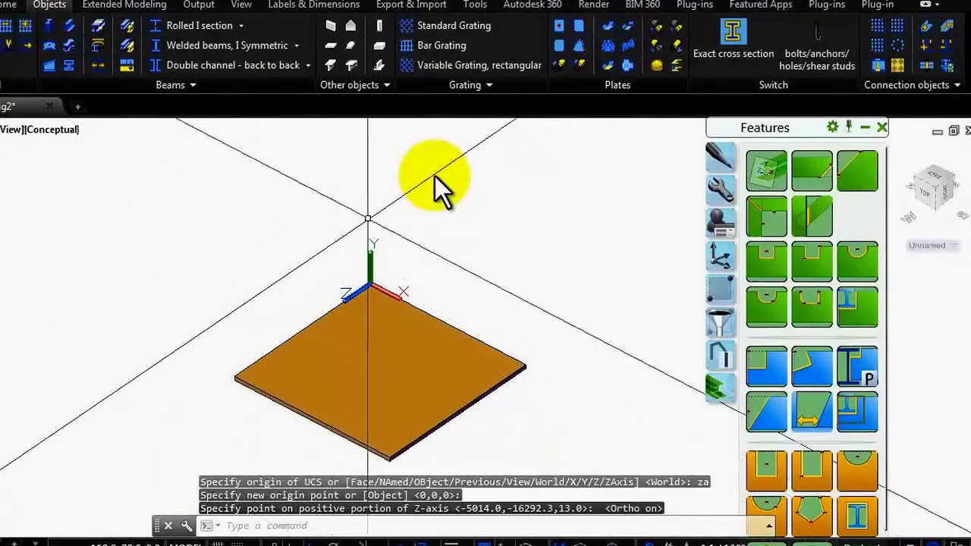
# Step: Place a vertical rectangular plate centred on the horizontal plate's rear-right edge and set its Offset to the bottom-middle point
pyautogui.click(559, 28)
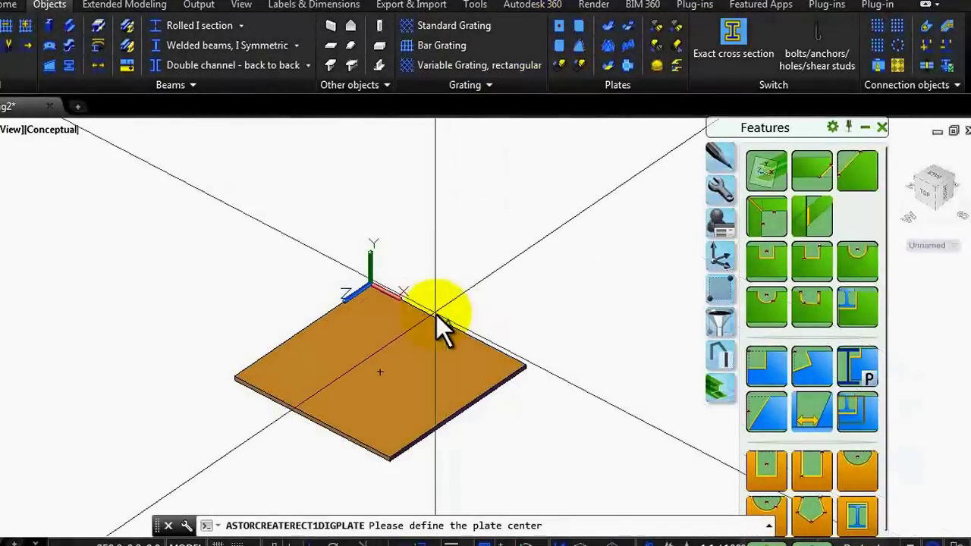
pyautogui.click(441, 314)
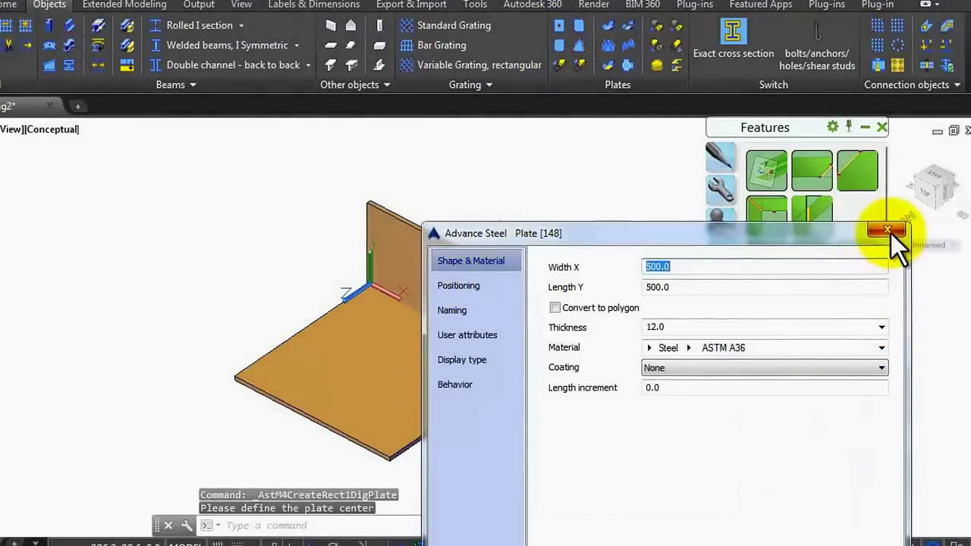
pyautogui.click(487, 285)
pyautogui.moveTo(540, 235); pyautogui.dragTo(649, 238)
pyautogui.moveTo(773, 220); pyautogui.dragTo(566, 171)
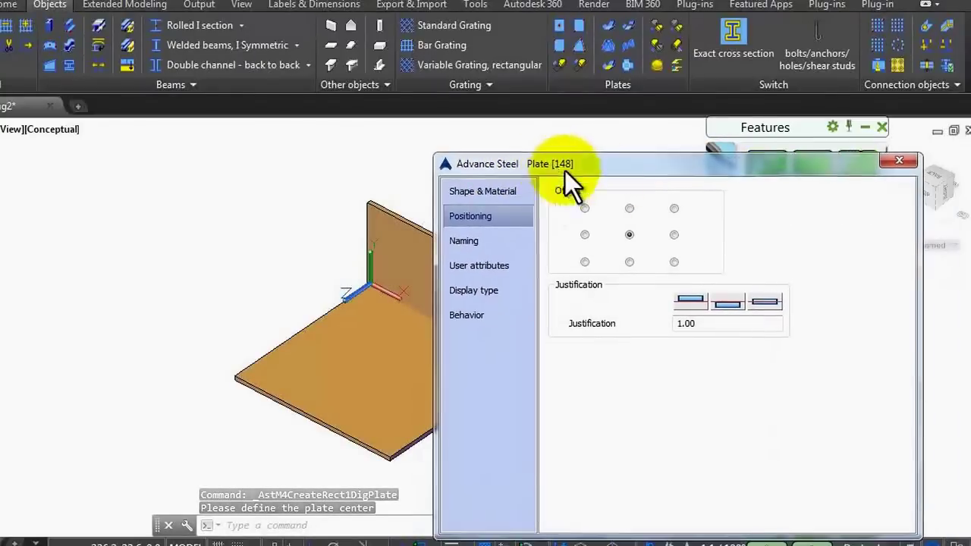
pyautogui.moveTo(733, 159); pyautogui.dragTo(844, 176)
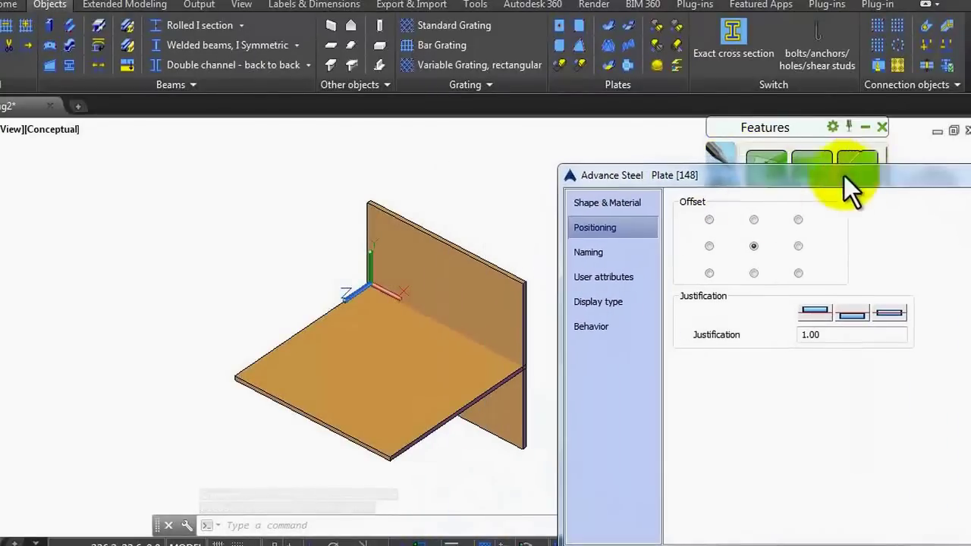
pyautogui.click(753, 220)
pyautogui.click(753, 245)
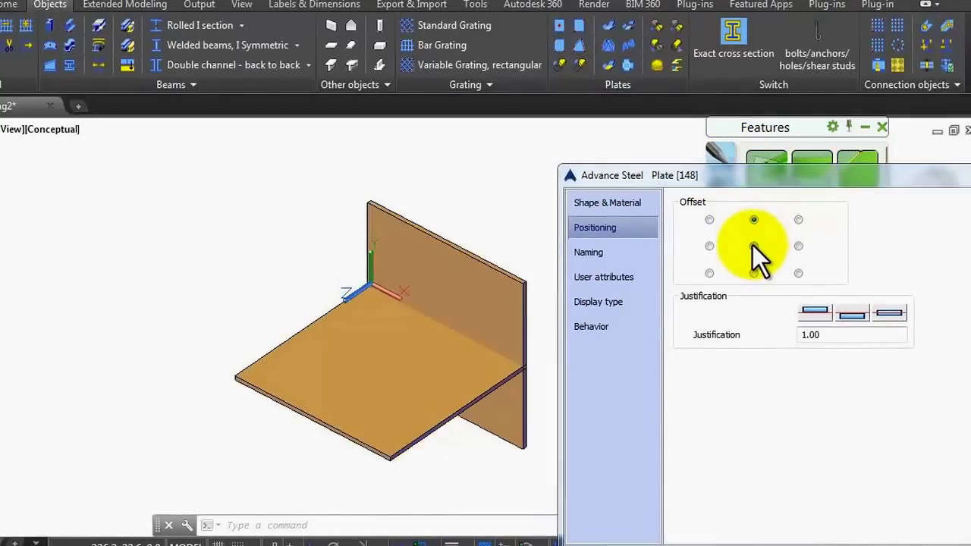
pyautogui.click(754, 273)
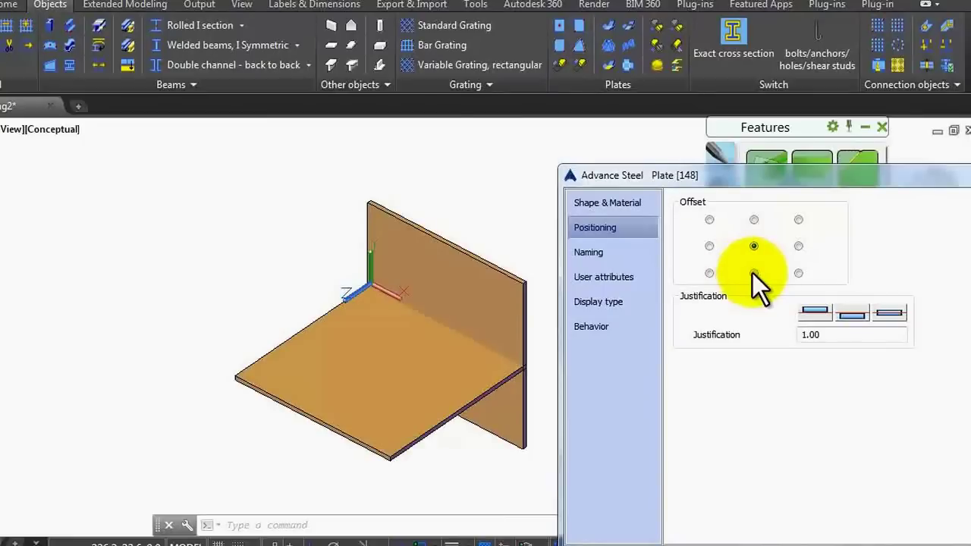
pyautogui.moveTo(783, 182); pyautogui.dragTo(573, 189)
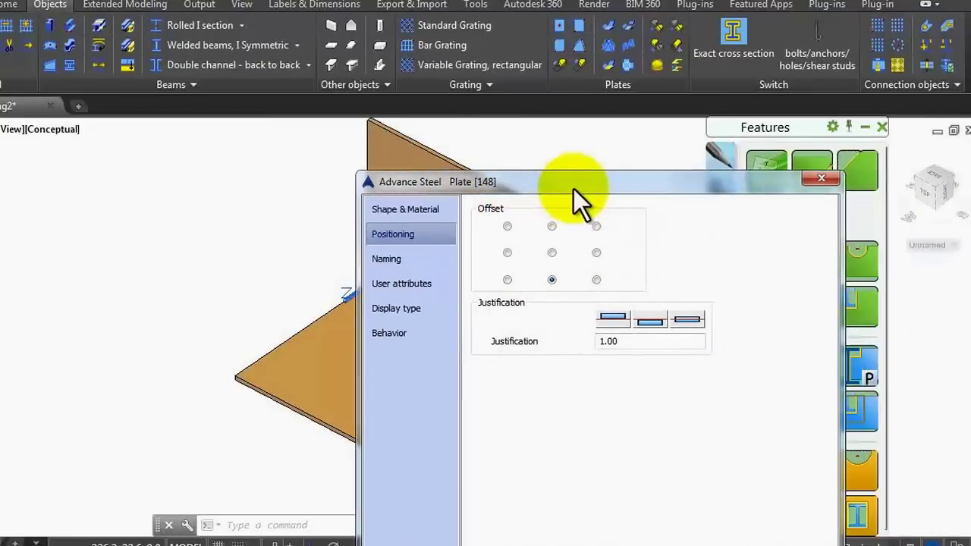
pyautogui.click(811, 180)
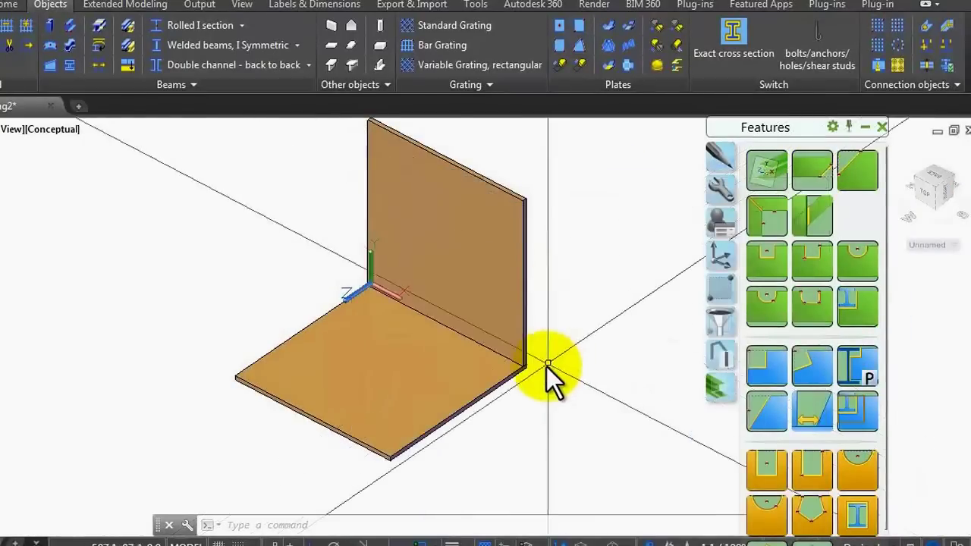
# Step: Redefine the UCS with the ZAxis option, with its origin at the right end of the plates' shared edge and Z pointing outward along it
pyautogui.scroll(5, 529, 369)
pyautogui.scroll(-6, 503, 302)
pyautogui.scroll(-2, 501, 280)
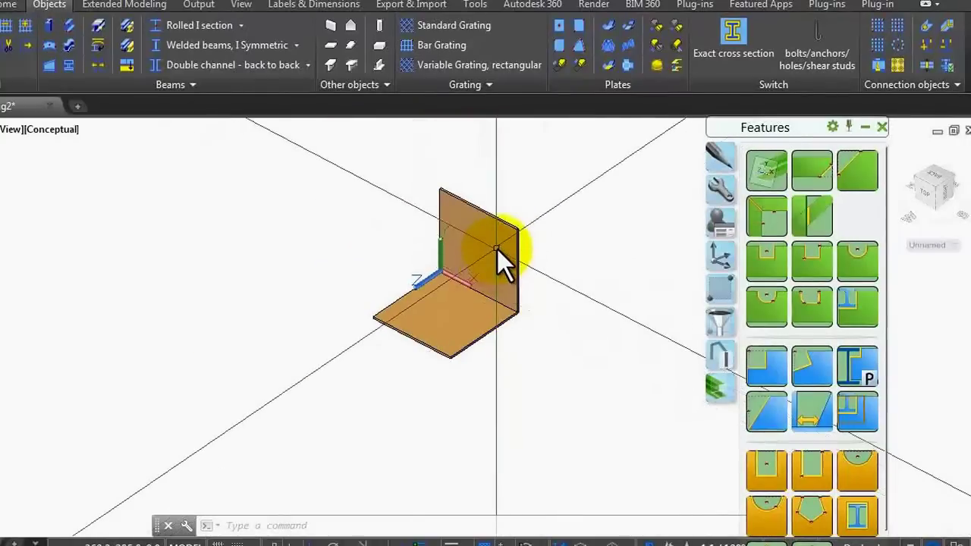
pyautogui.scroll(3, 497, 247)
pyautogui.keyDown('shift'); pyautogui.moveTo(439, 249); pyautogui.dragTo(475, 319, button='middle'); pyautogui.keyUp('shift')
pyautogui.write('u')
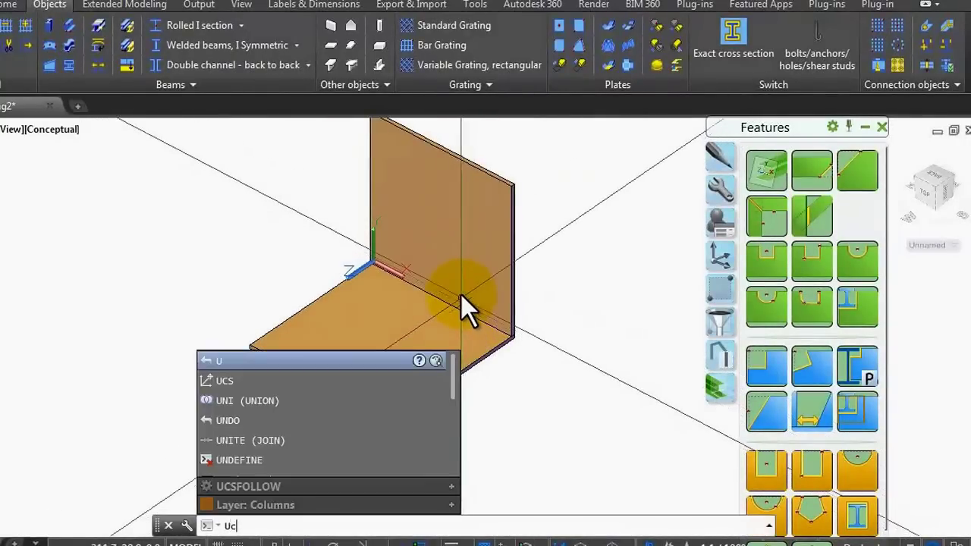
pyautogui.write('cs')
pyautogui.click(297, 379)
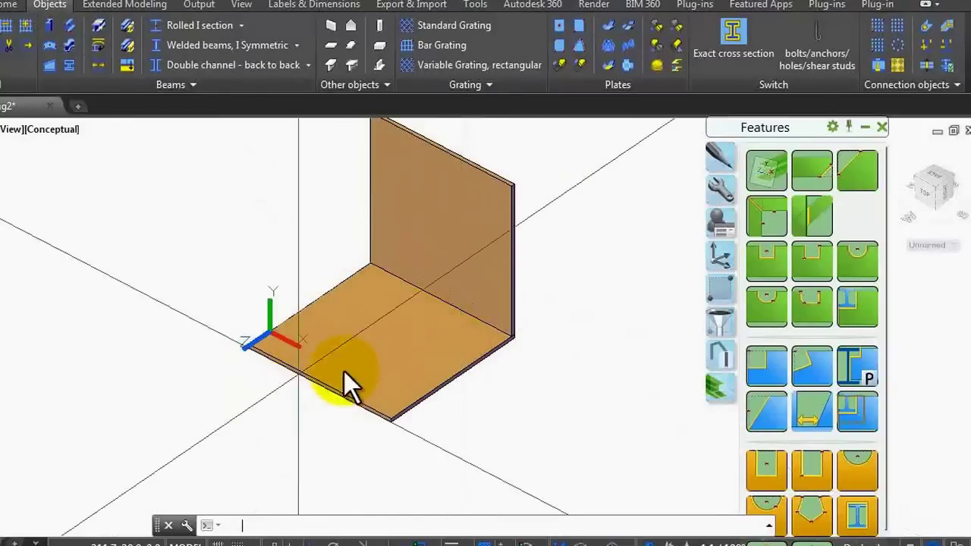
pyautogui.write('x')
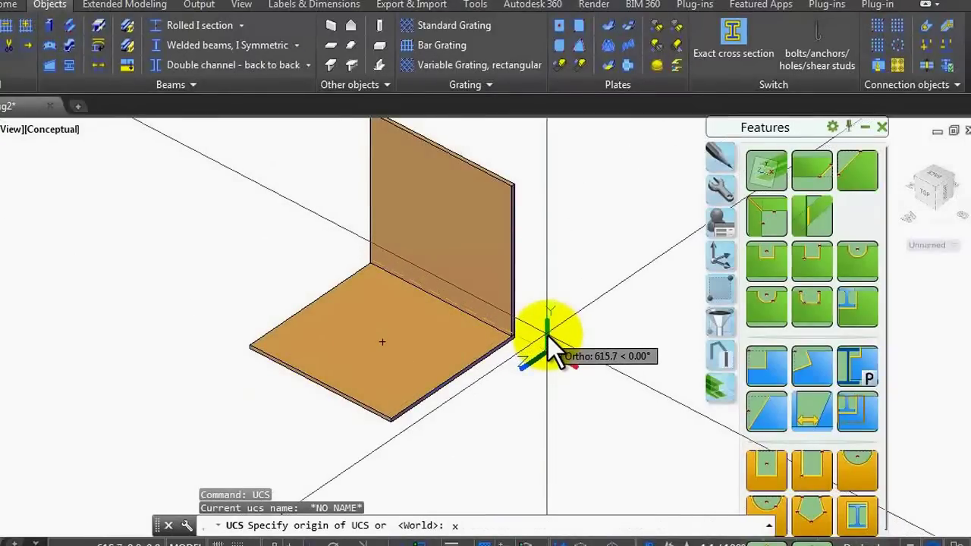
pyautogui.press('BackSpace')
pyautogui.write('za')
pyautogui.press('Return')
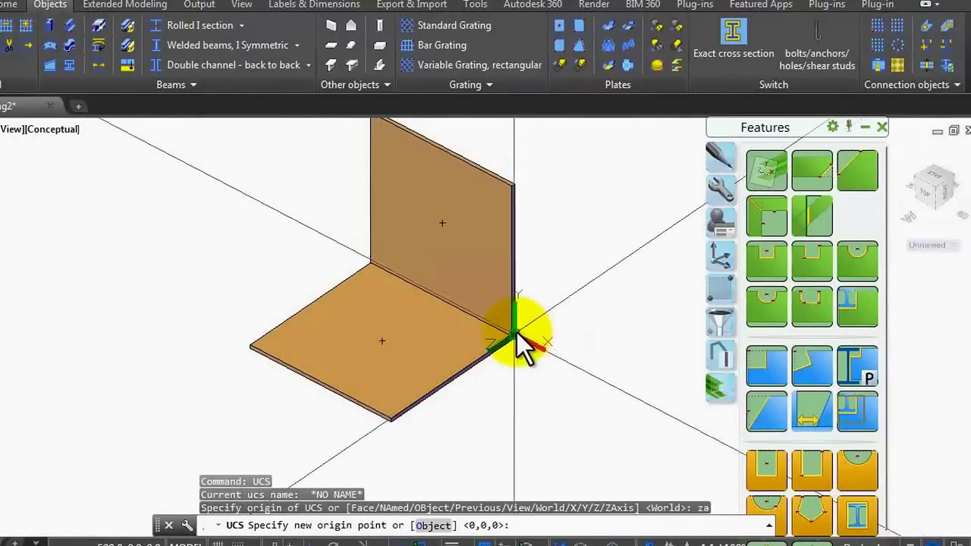
pyautogui.click(516, 334)
pyautogui.click(578, 354)
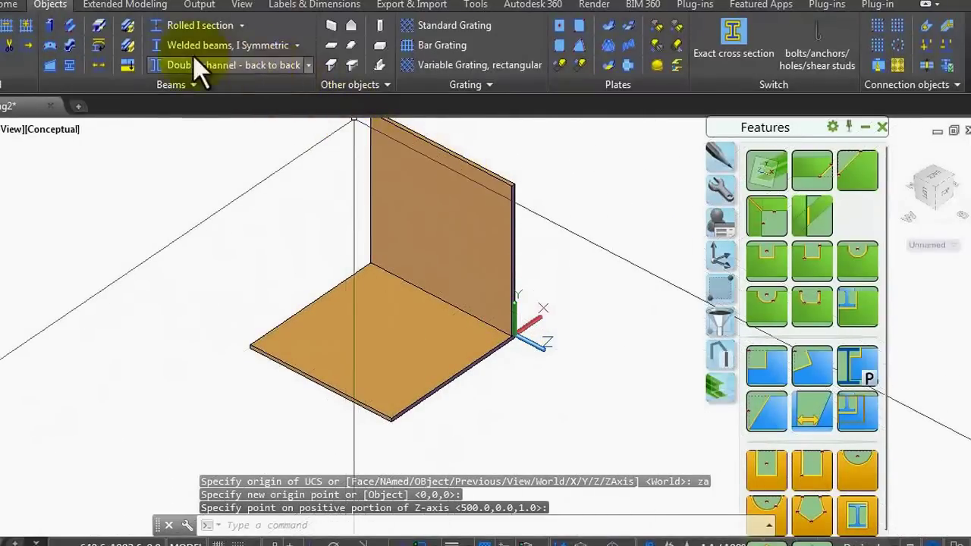
# Step: Create a vertical rectangular plate by two diagonal points, from the horizontal plate's front corner to the top of the existing vertical plate's end edge
pyautogui.click(578, 28)
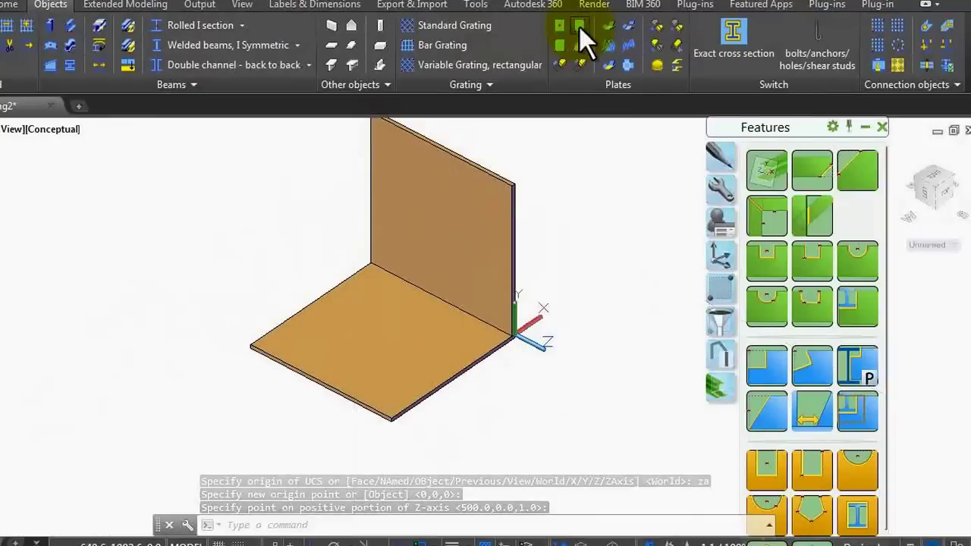
pyautogui.click(403, 417)
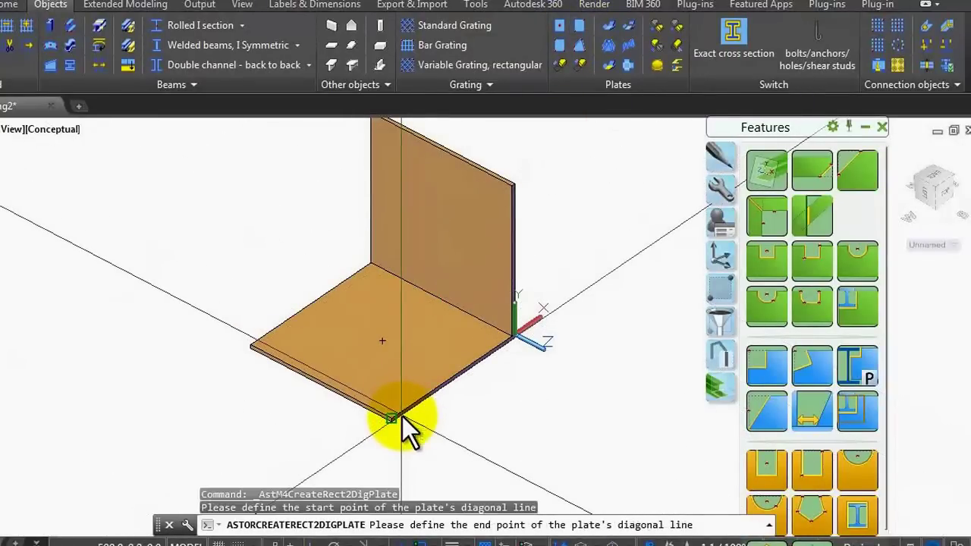
pyautogui.click(515, 196)
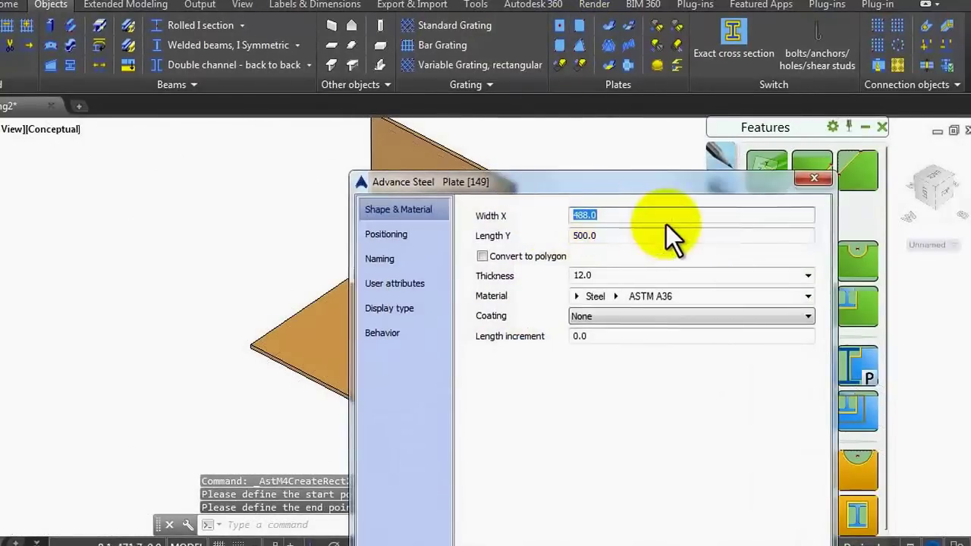
pyautogui.click(811, 180)
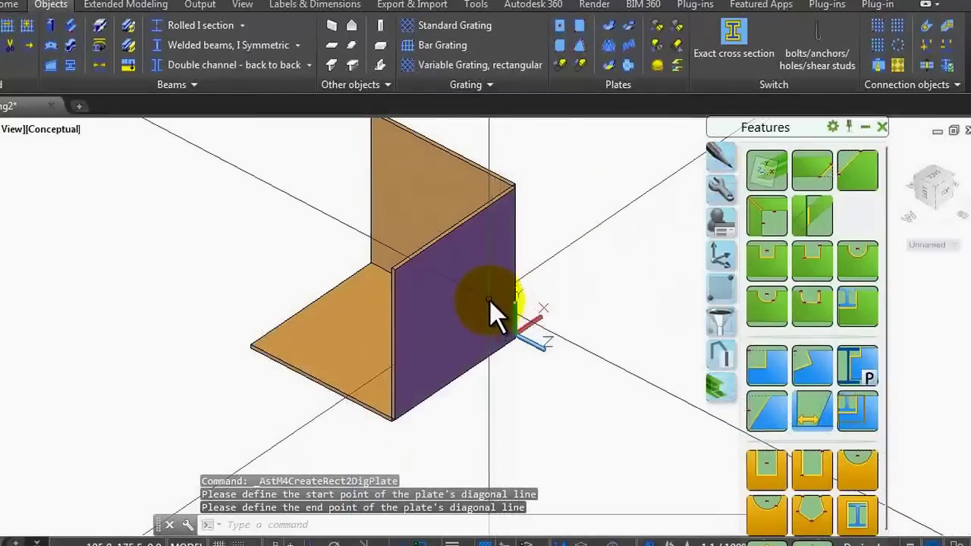
pyautogui.scroll(3, 429, 326)
pyautogui.scroll(-3, 430, 325)
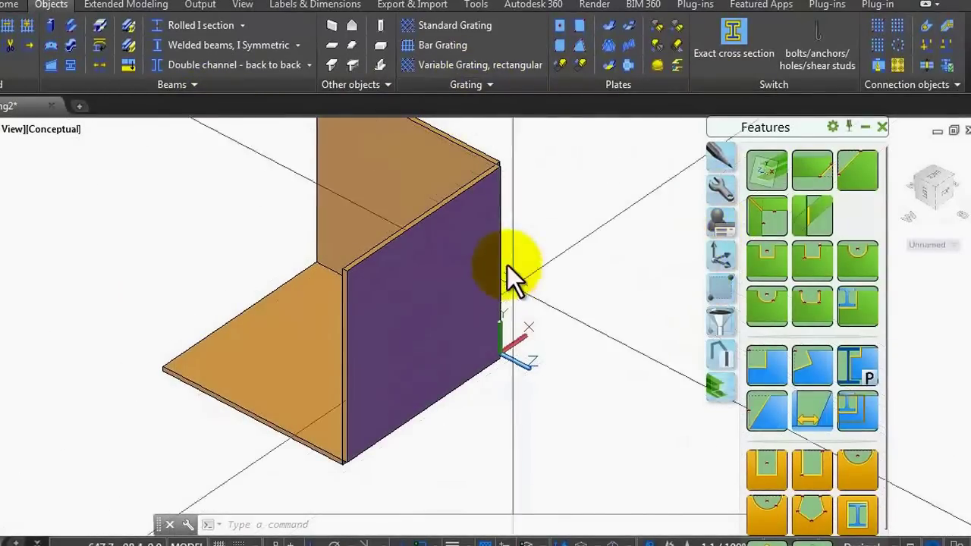
# Step: Cut a circular contour by centre point in the middle of the new vertical plate and set its radius to 50
pyautogui.click(241, 9)
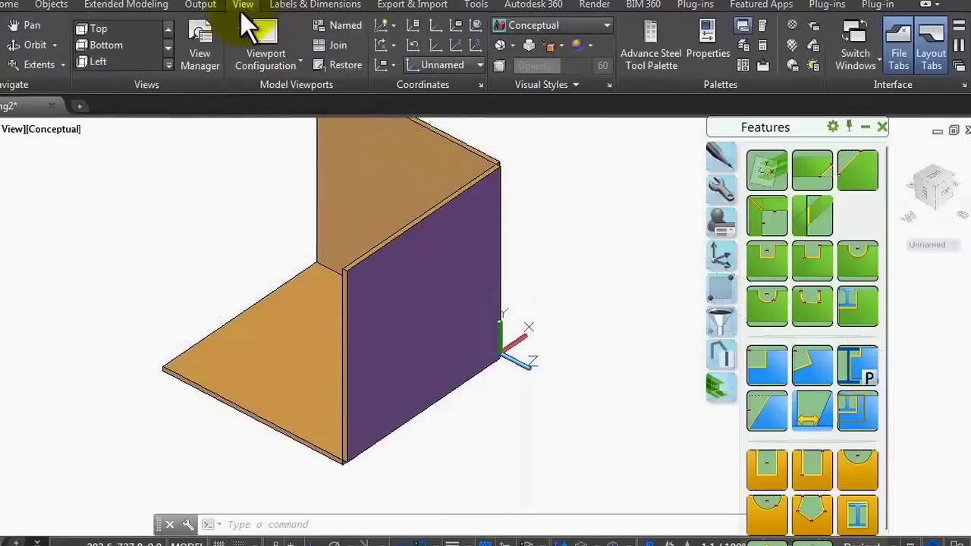
pyautogui.click(31, 48)
pyautogui.moveTo(226, 266); pyautogui.dragTo(390, 167)
pyautogui.rightClick(412, 185)
pyautogui.click(416, 178)
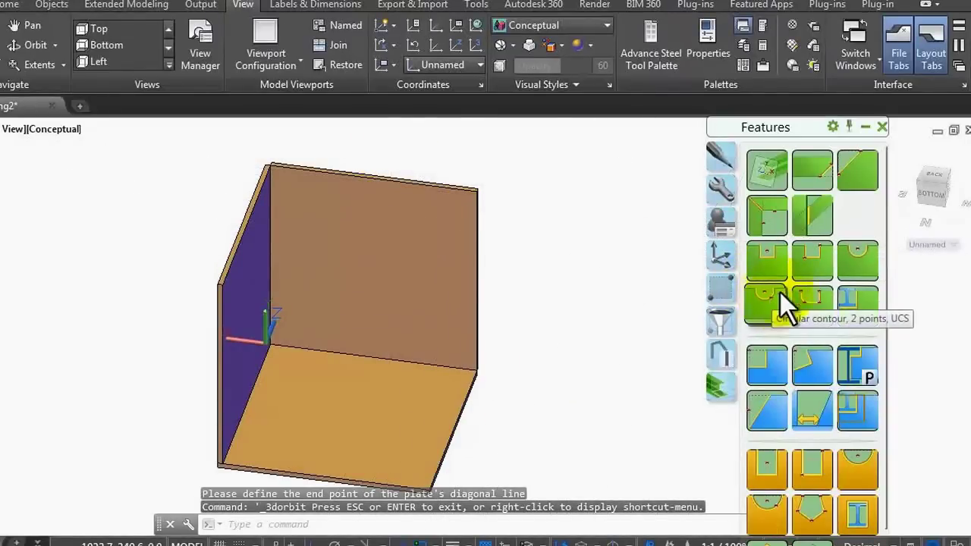
pyautogui.click(845, 266)
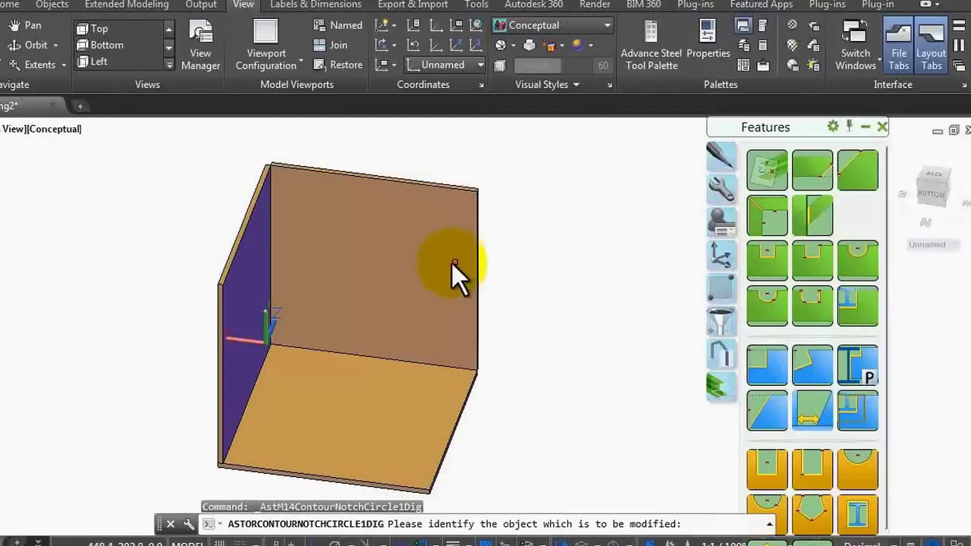
pyautogui.click(408, 261)
pyautogui.click(380, 267)
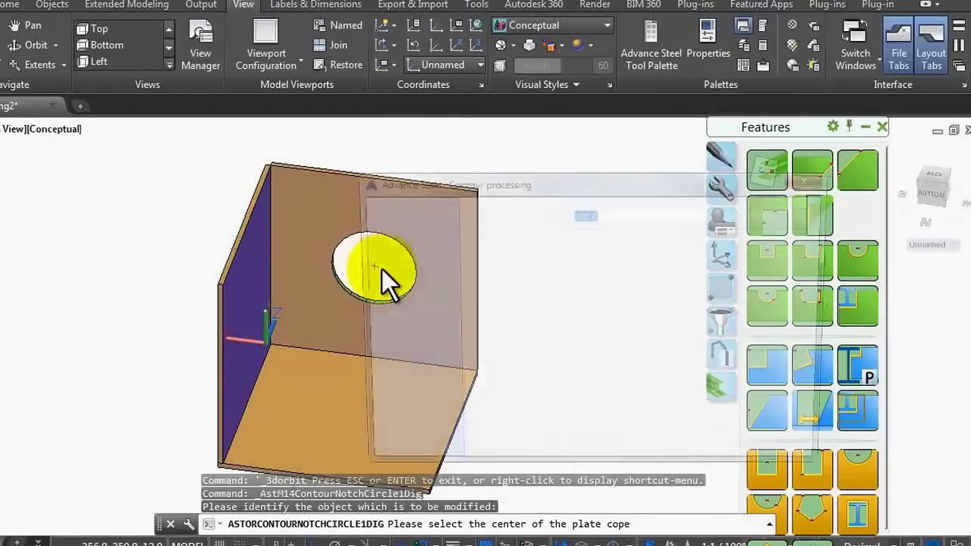
pyautogui.moveTo(579, 185); pyautogui.dragTo(734, 179)
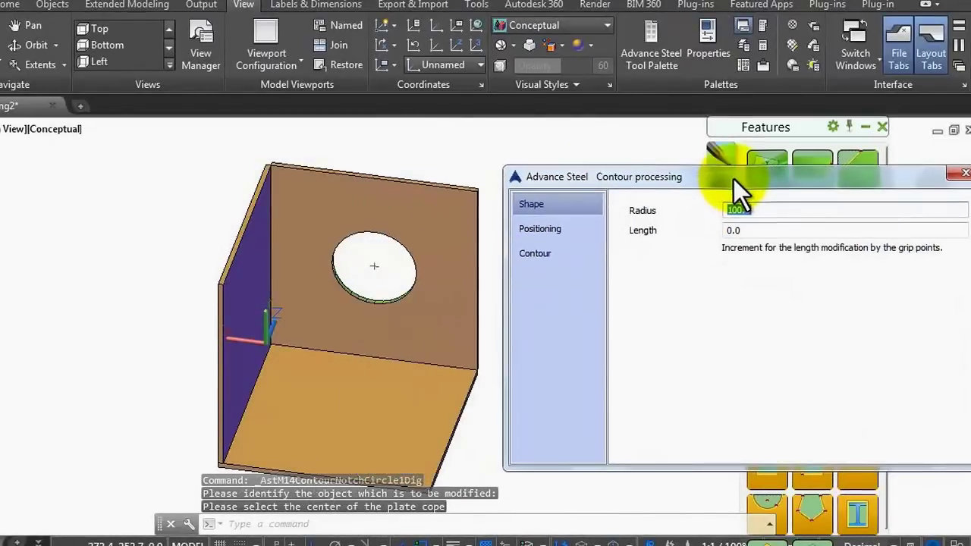
pyautogui.write('50')
pyautogui.press('Return')
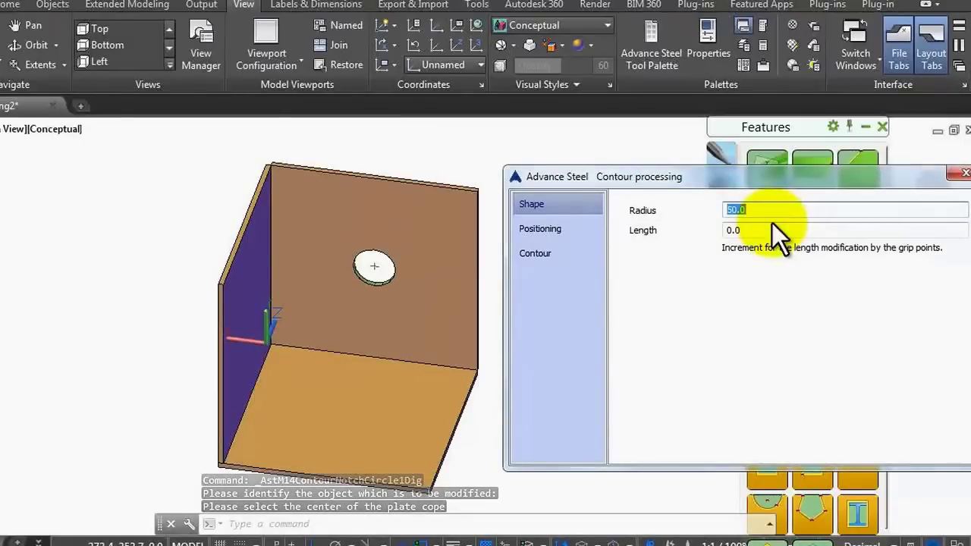
pyautogui.click(964, 174)
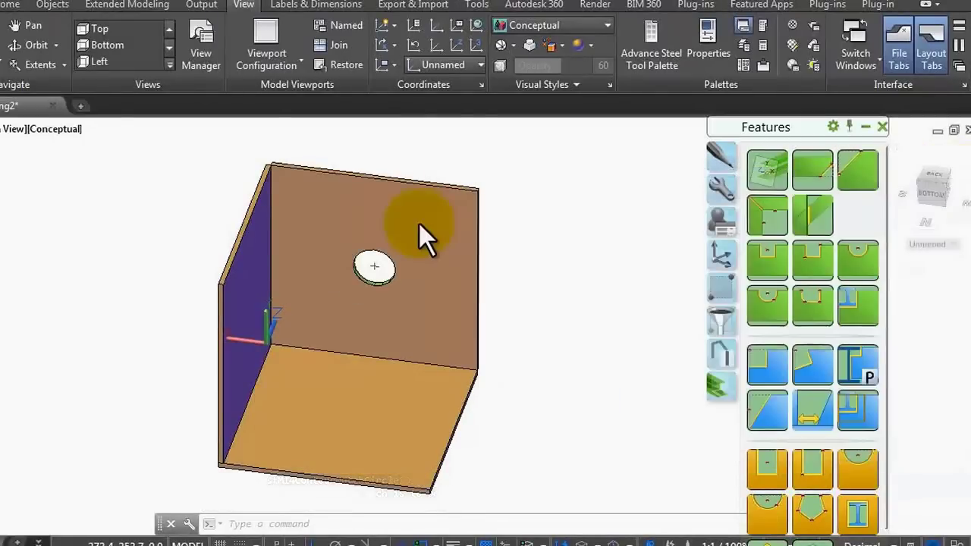
# Step: Add a corner cut at the upper free corner of the plate with the hole, trying the Straight and Concave types
pyautogui.scroll(3, 469, 190)
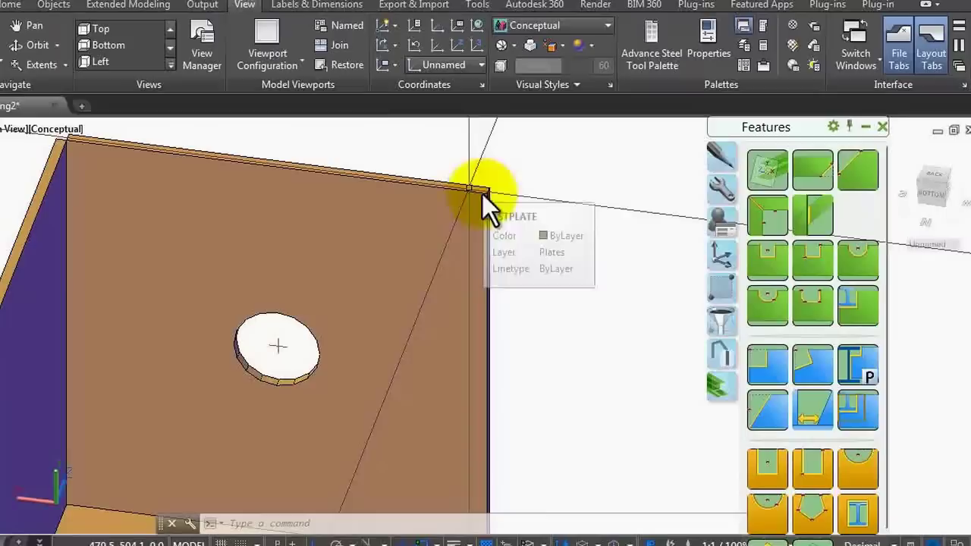
pyautogui.click(840, 173)
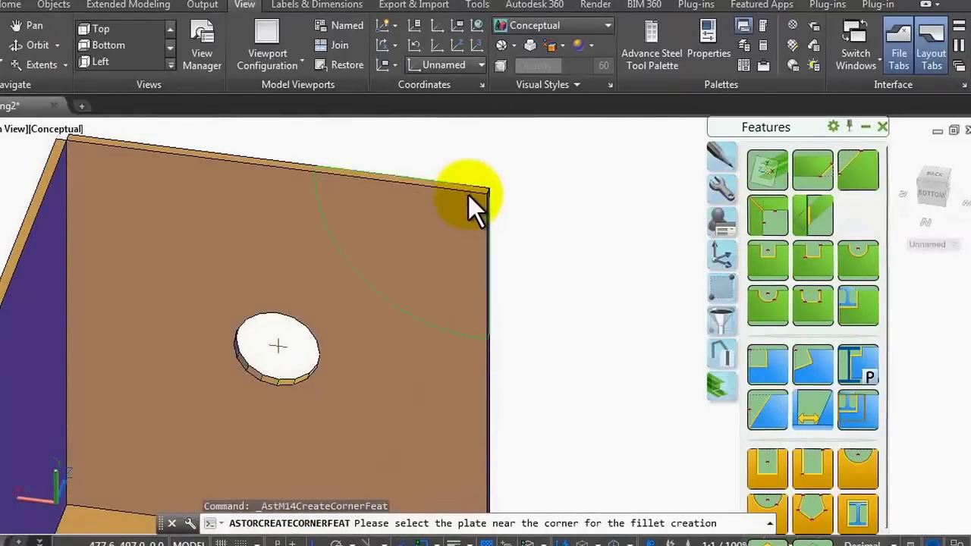
pyautogui.click(468, 195)
pyautogui.click(604, 217)
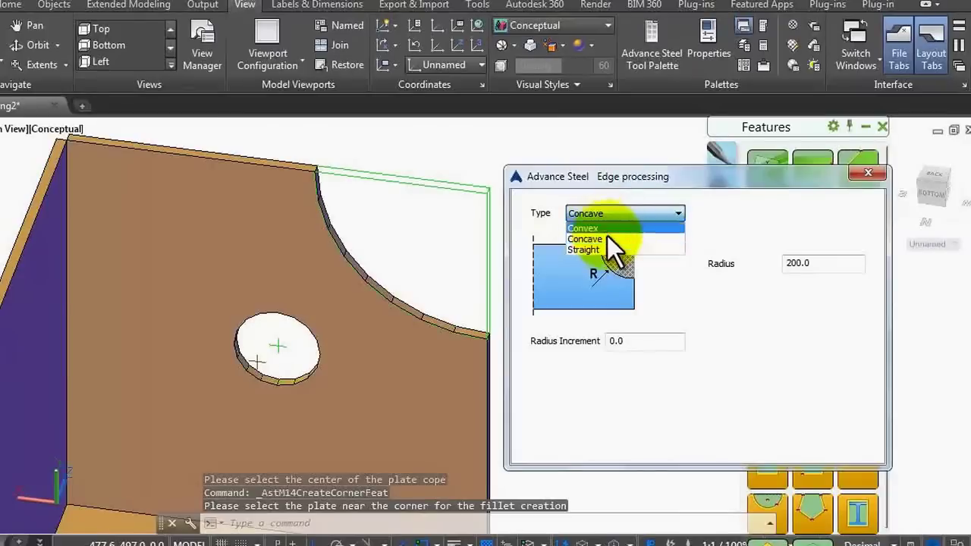
pyautogui.click(603, 245)
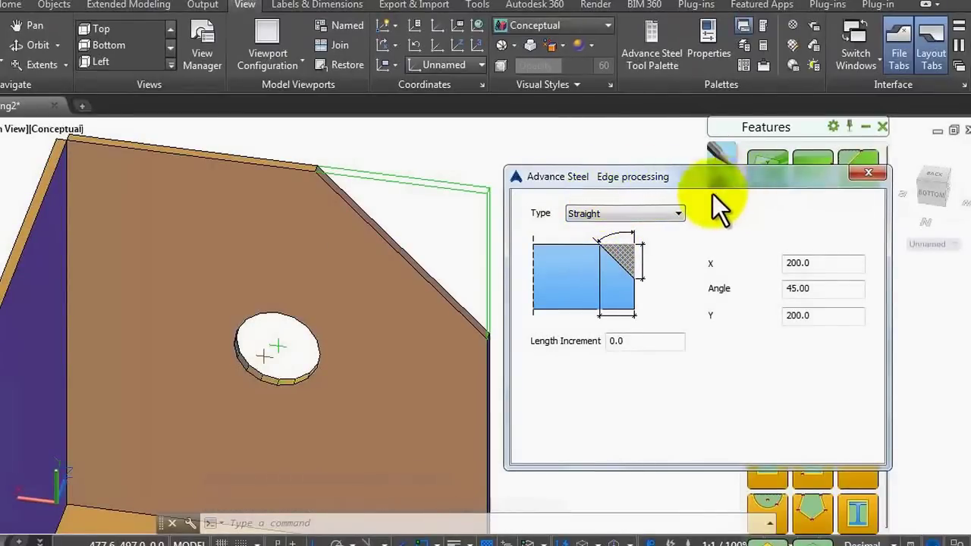
pyautogui.doubleClick(812, 263)
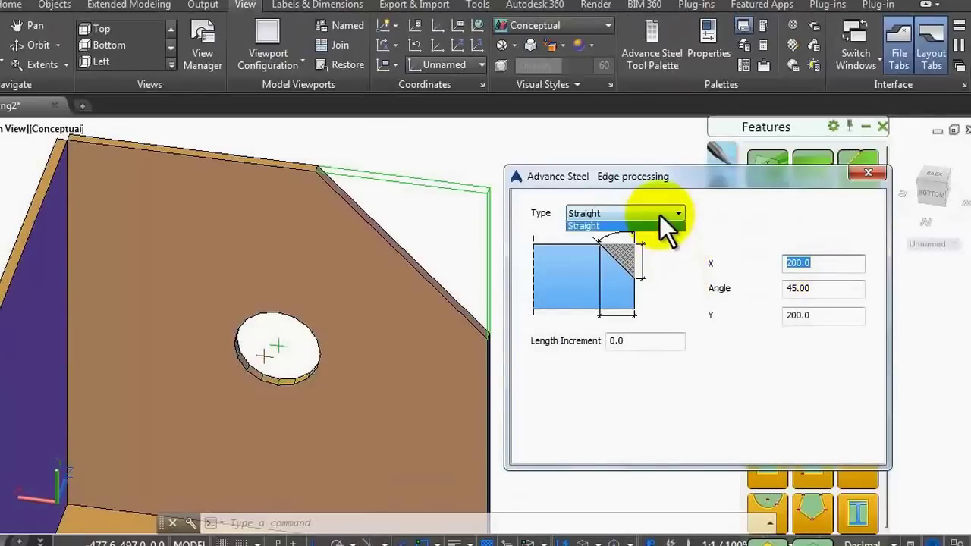
pyautogui.click(659, 237)
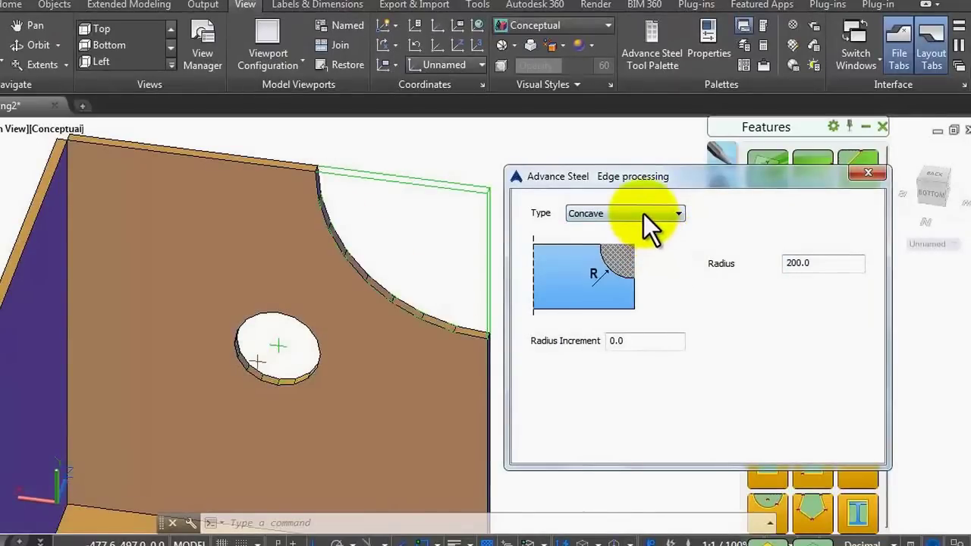
# Step: Change the corner cut on the plate with the hole to Convex and set its radius to 100
pyautogui.click(643, 213)
pyautogui.click(621, 227)
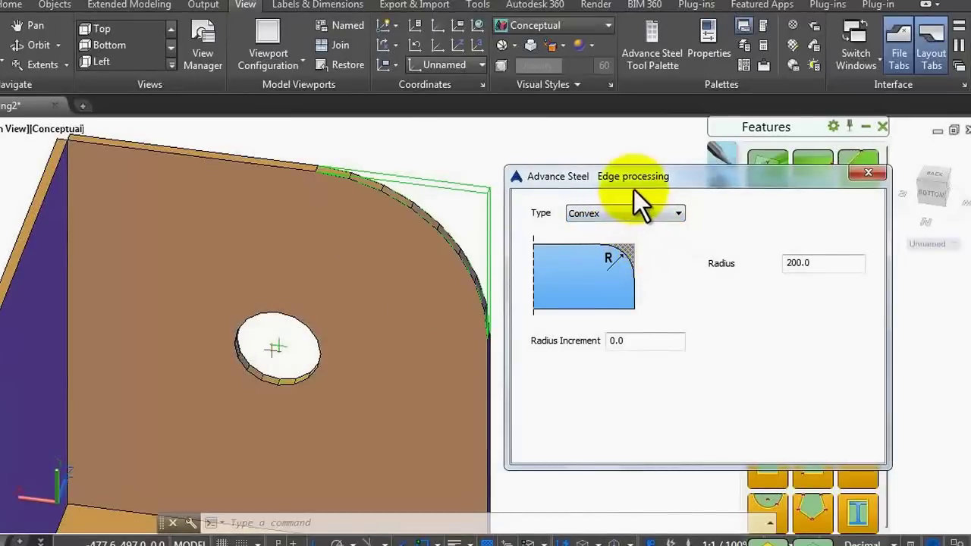
pyautogui.moveTo(634, 189); pyautogui.dragTo(706, 168)
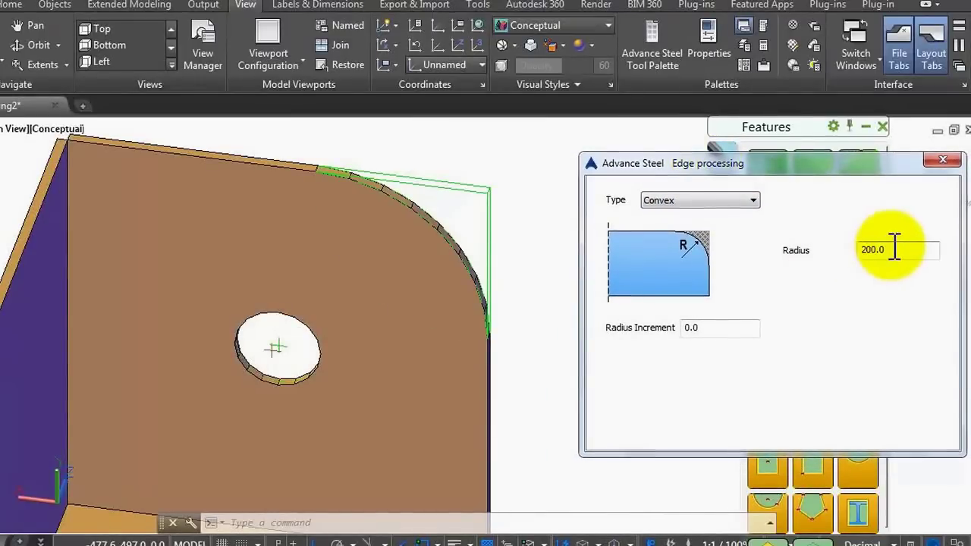
pyautogui.moveTo(896, 249); pyautogui.dragTo(828, 243)
pyautogui.write('100')
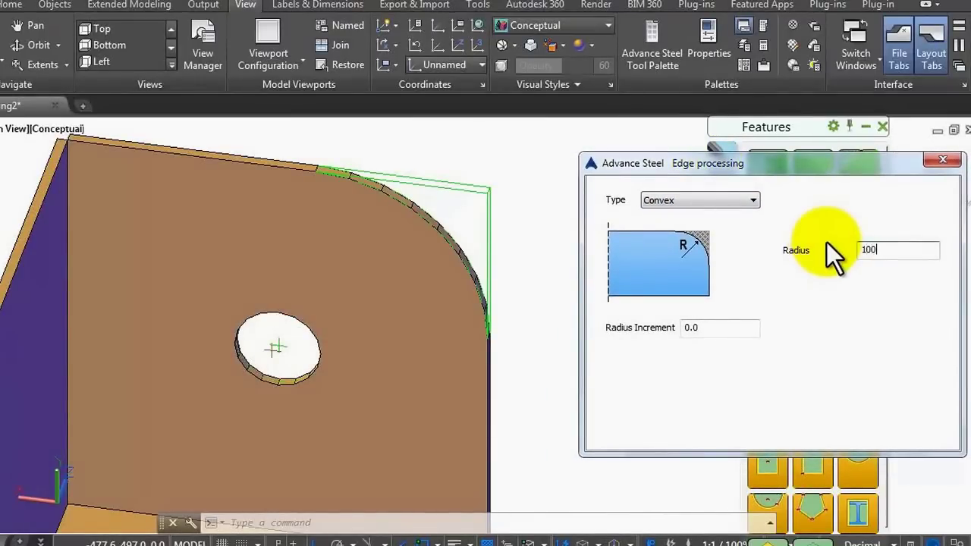
pyautogui.click(739, 326)
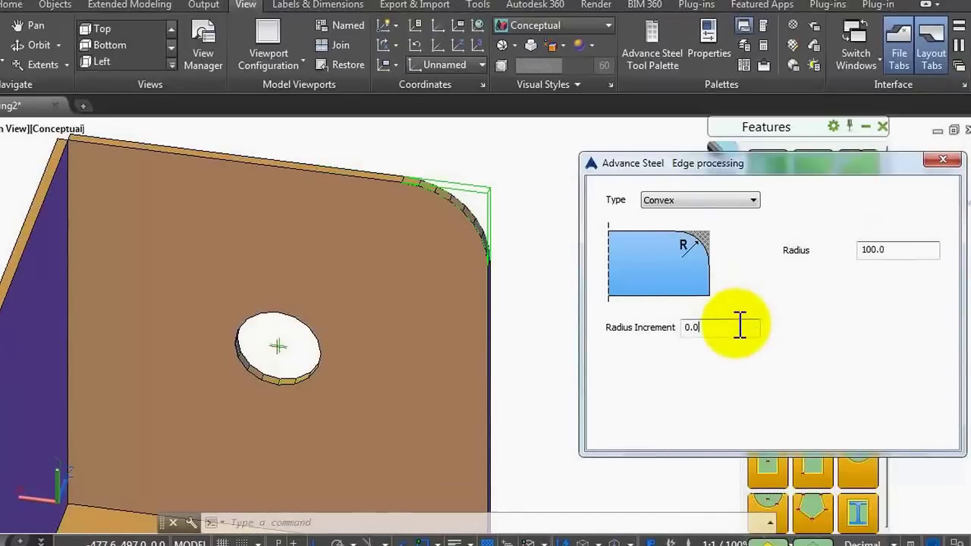
pyautogui.click(944, 161)
pyautogui.scroll(-2, 529, 211)
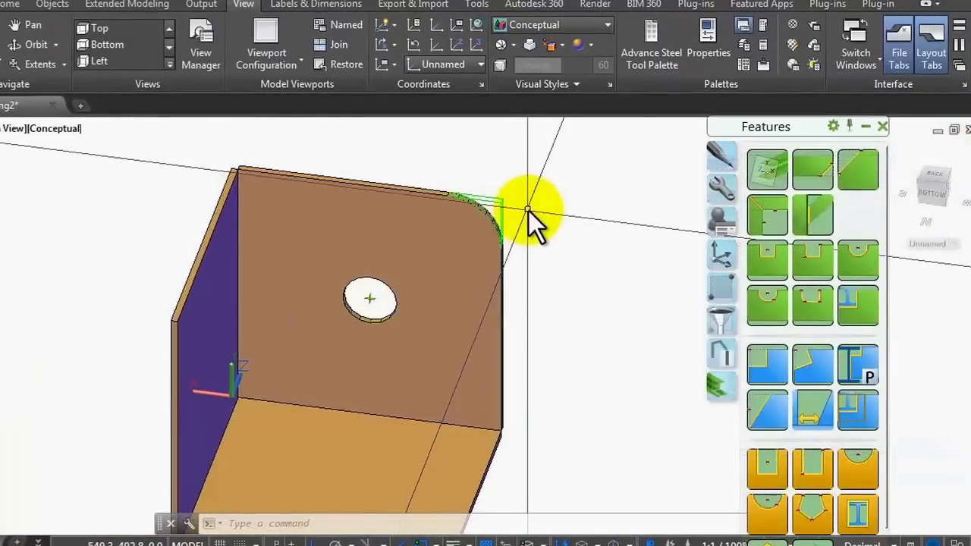
# Step: Add a corner cut at the upper free corner of the other vertical plate and set its type to Concave
pyautogui.scroll(-3, 529, 210)
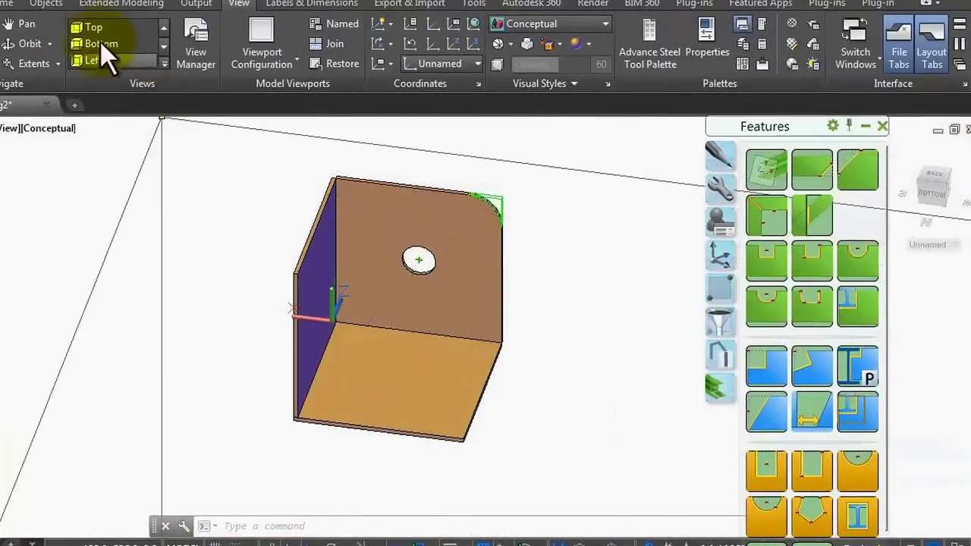
pyautogui.click(44, 46)
pyautogui.moveTo(369, 235); pyautogui.dragTo(291, 223)
pyautogui.scroll(5, 455, 351)
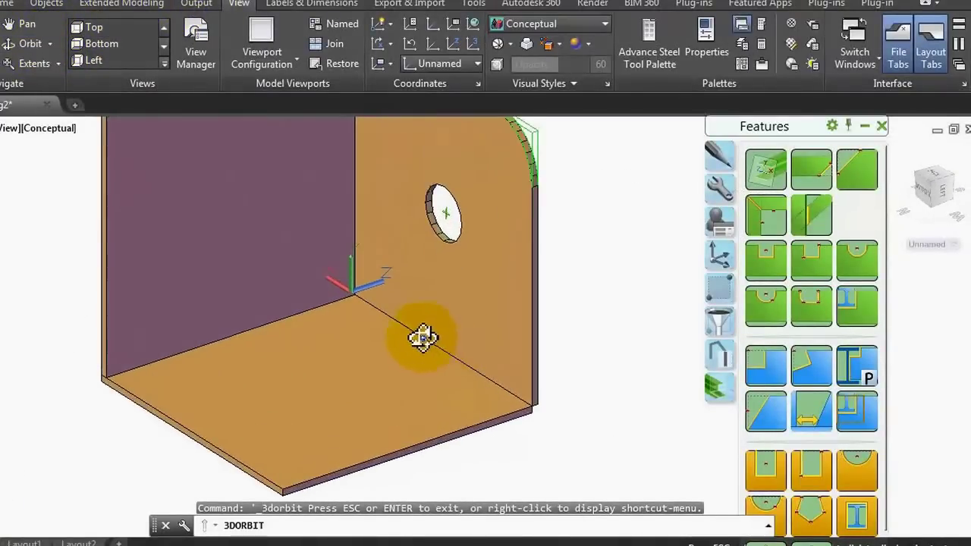
pyautogui.scroll(-3, 423, 339)
pyautogui.rightClick(420, 301)
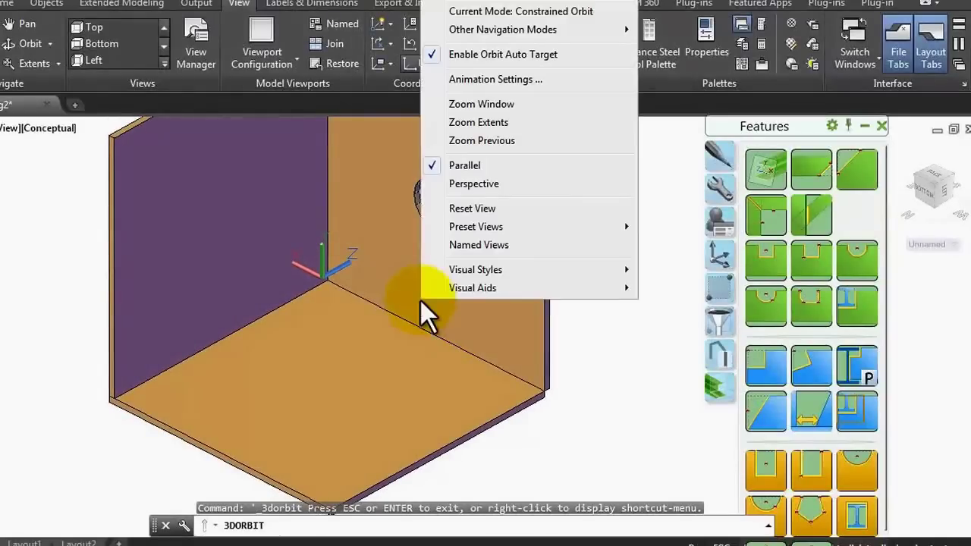
pyautogui.click(458, 3)
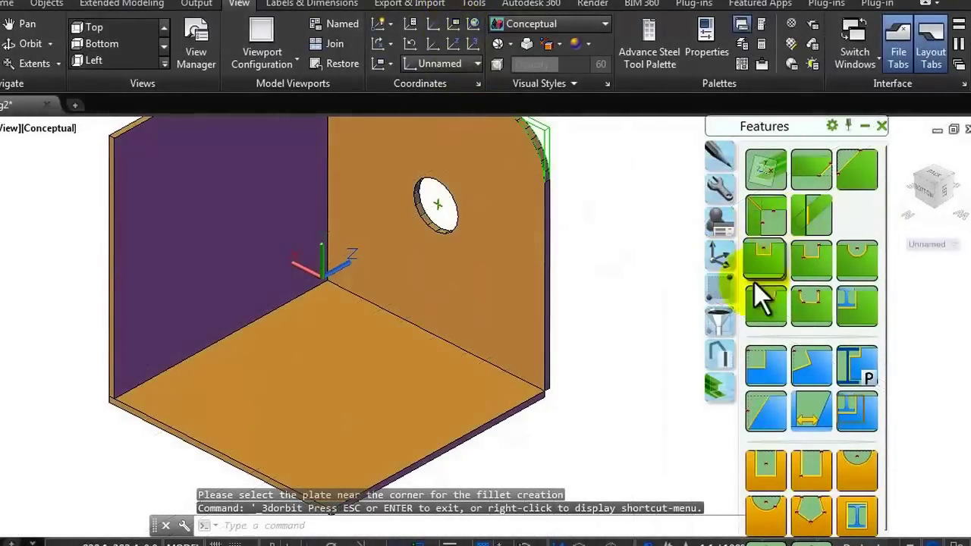
pyautogui.moveTo(606, 338); pyautogui.dragTo(602, 325)
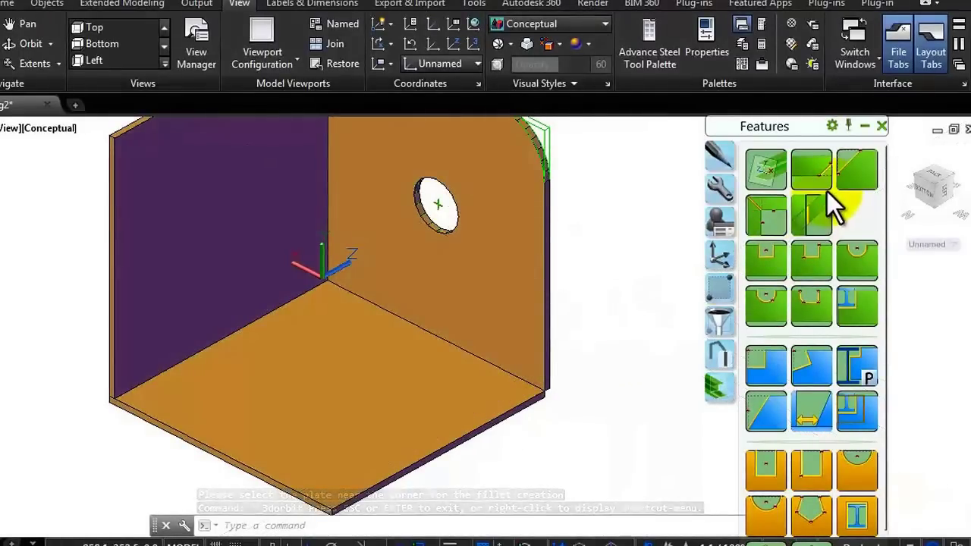
pyautogui.click(814, 173)
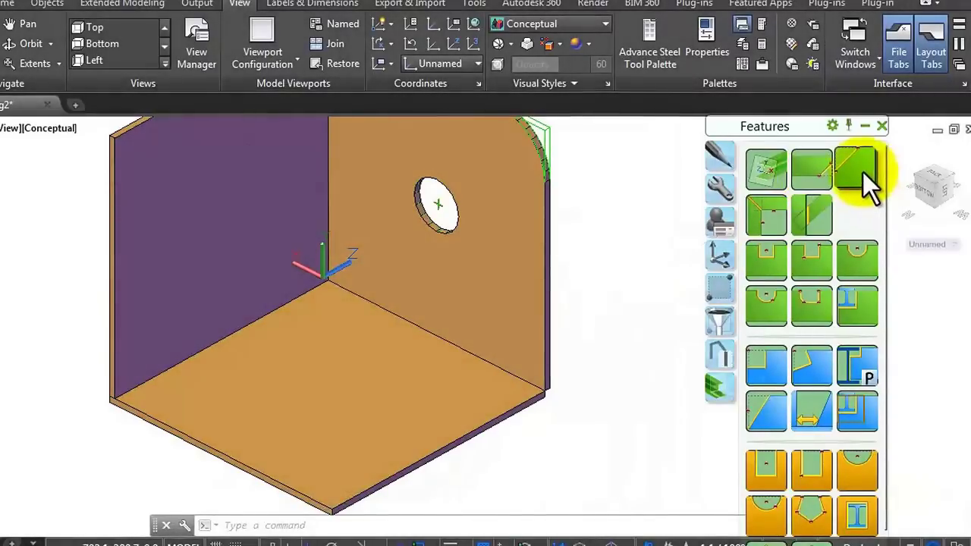
pyautogui.scroll(-3, 592, 319)
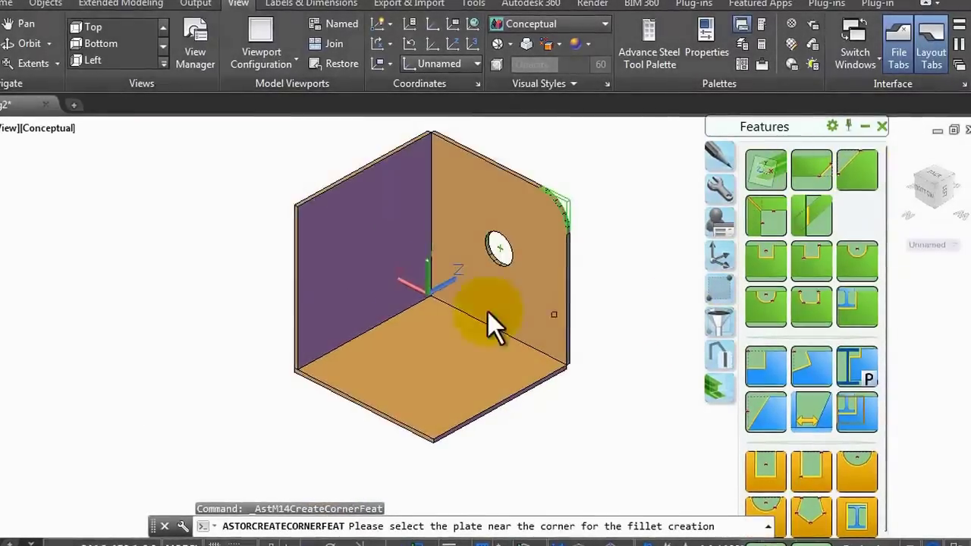
pyautogui.scroll(2, 284, 218)
pyautogui.click(279, 208)
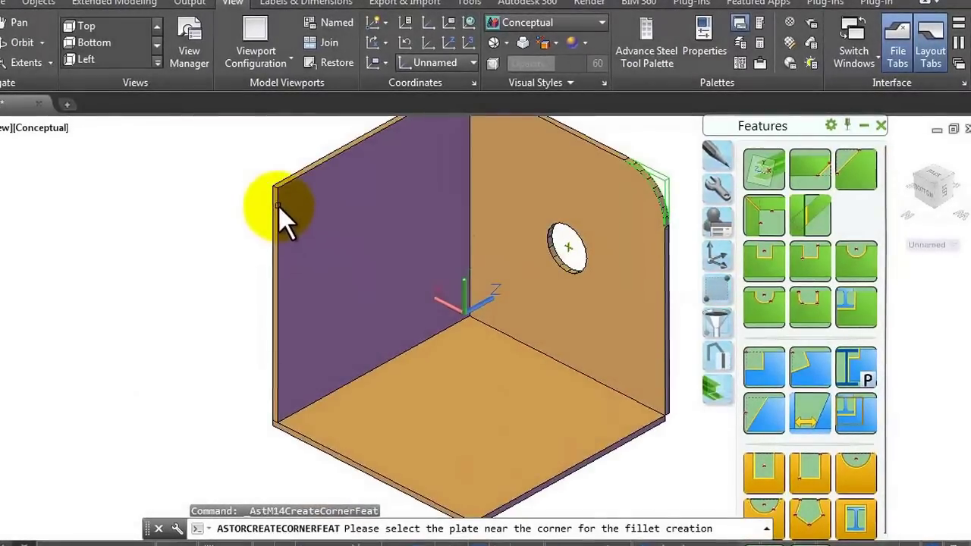
pyautogui.click(664, 208)
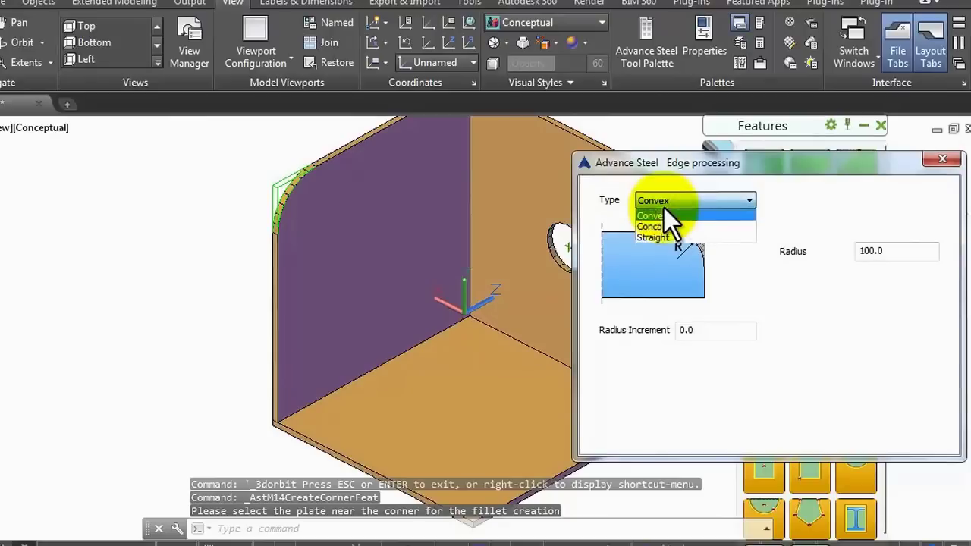
pyautogui.click(673, 223)
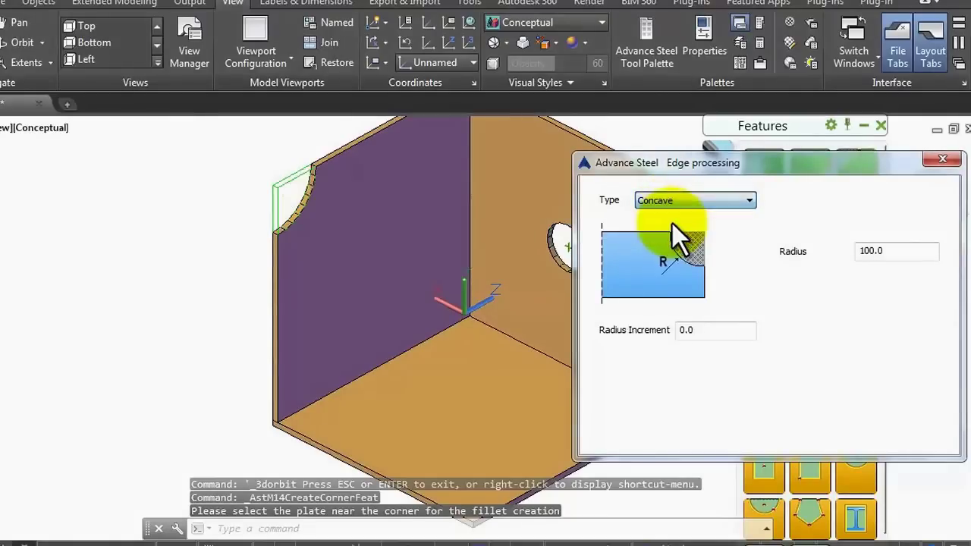
pyautogui.click(942, 159)
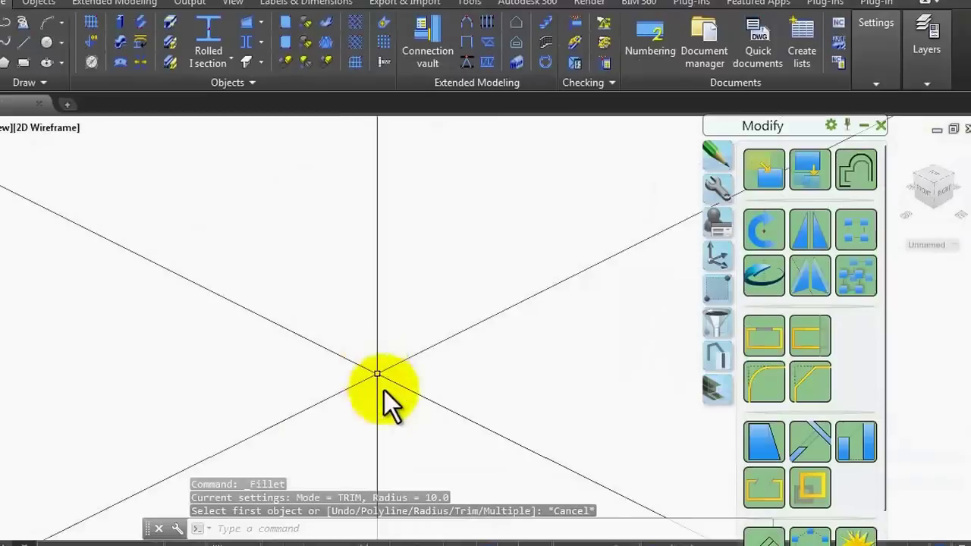
# Step: Create a rectangular plate in an empty area by picking the two end points of its diagonal
pyautogui.moveTo(384, 390)
pyautogui.mouseDown(button='middle')
pyautogui.moveTo(314, 206)
pyautogui.moveTo(307, 73)
pyautogui.mouseUp(button='middle')
pyautogui.click(285, 27)
pyautogui.moveTo(370, 131); pyautogui.dragTo(253, 346, button='middle')
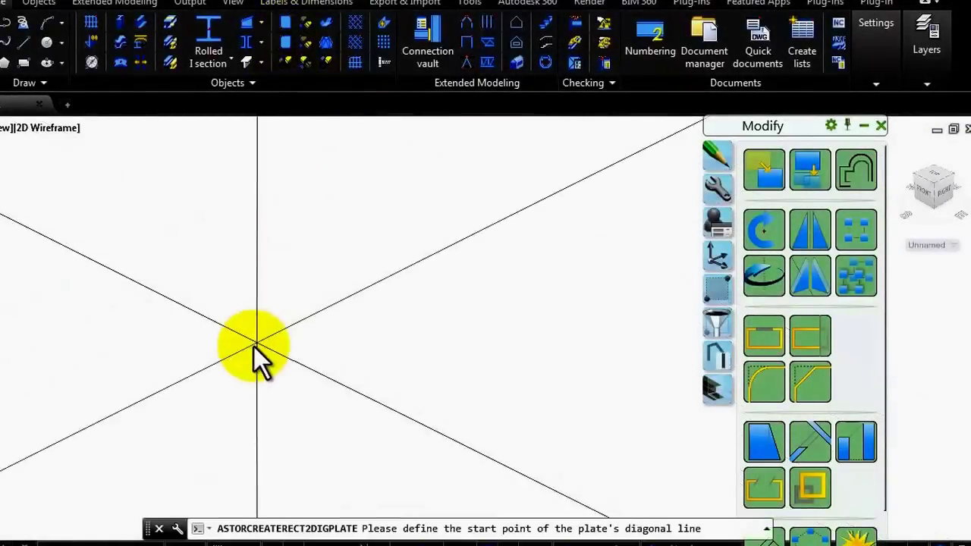
pyautogui.click(252, 353)
pyautogui.scroll(3, 234, 306)
pyautogui.click(258, 295)
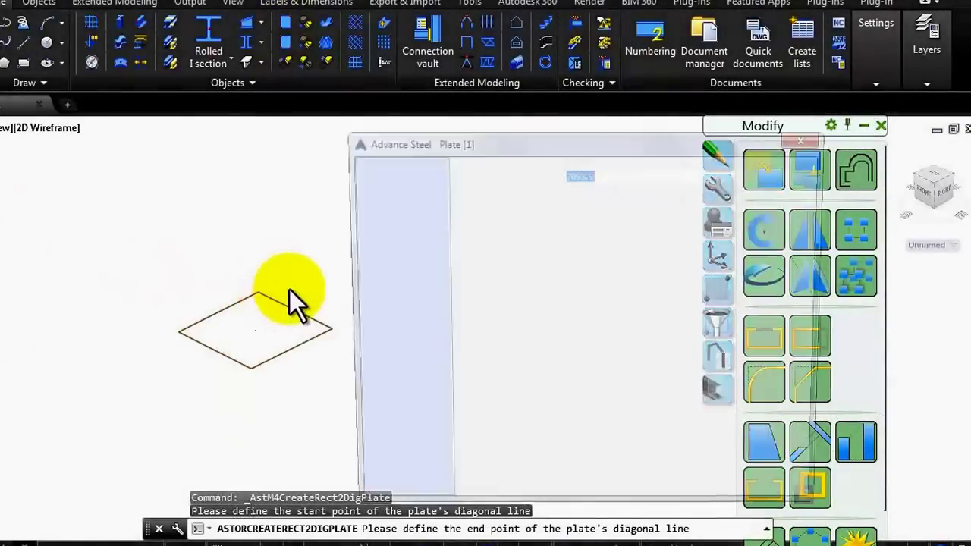
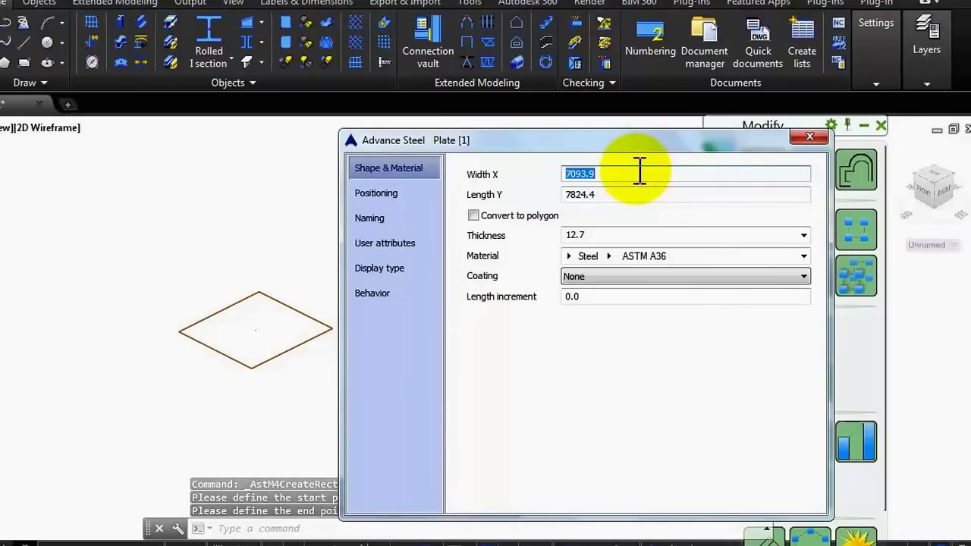
# Step: Set the new plate's width and length to 500 and its thickness to 10, and close its properties
pyautogui.write('500')
pyautogui.press('Tab')
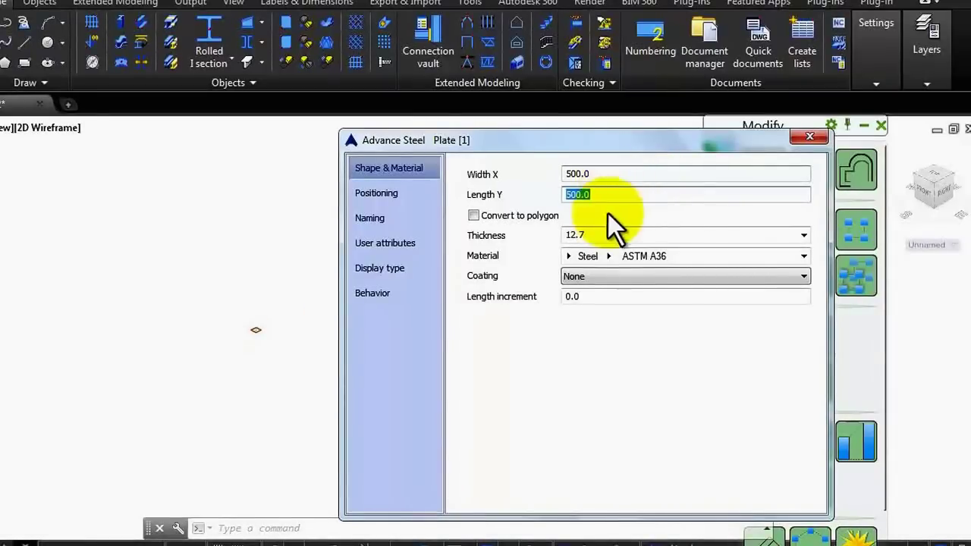
pyautogui.click(583, 237)
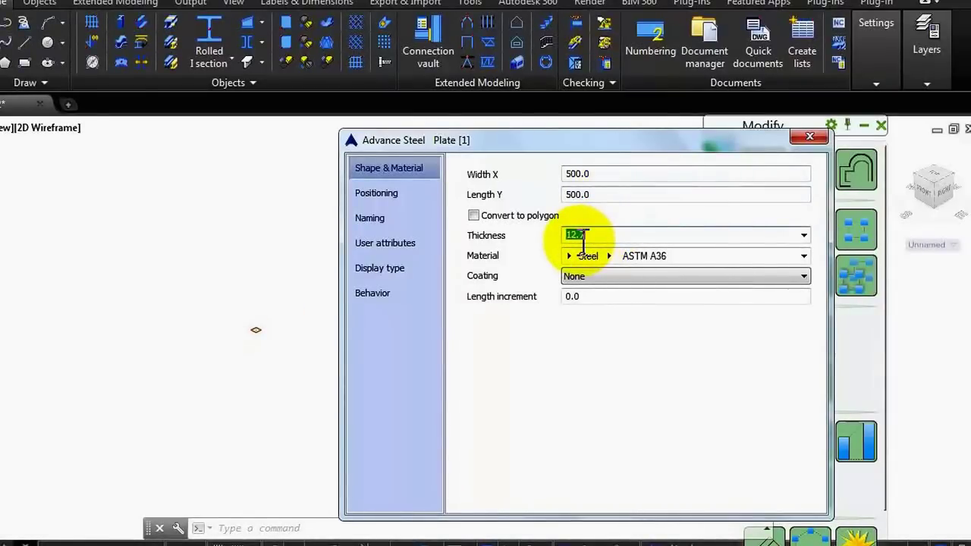
pyautogui.write('10')
pyautogui.press('Return')
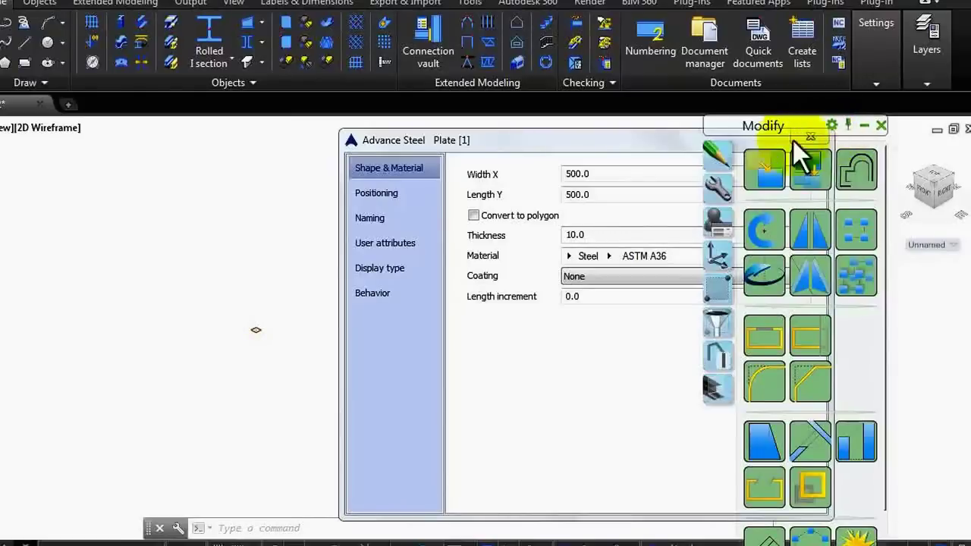
pyautogui.moveTo(599, 139); pyautogui.dragTo(530, 139)
pyautogui.click(740, 138)
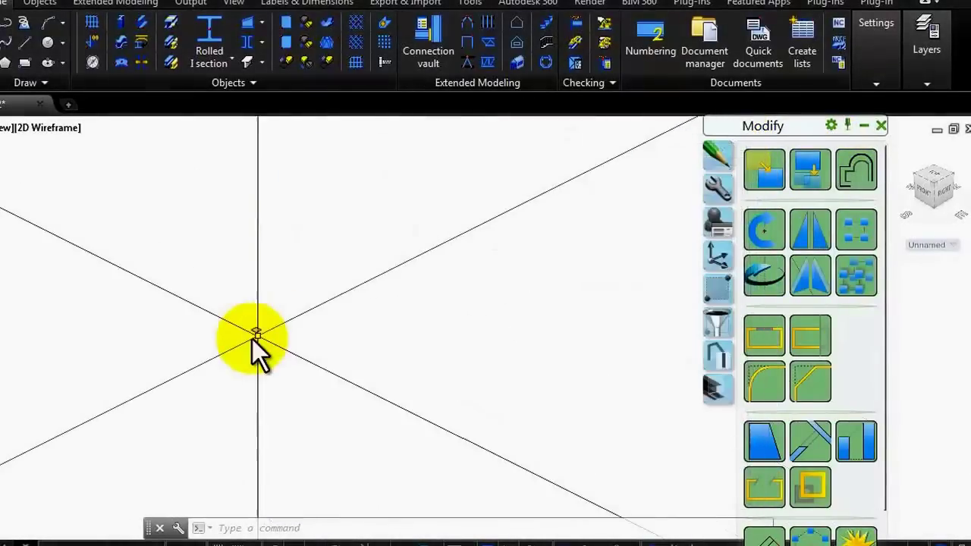
# Step: Show the new plate in the Conceptual visual style
pyautogui.scroll(3, 254, 338)
pyautogui.scroll(1, 227, 303)
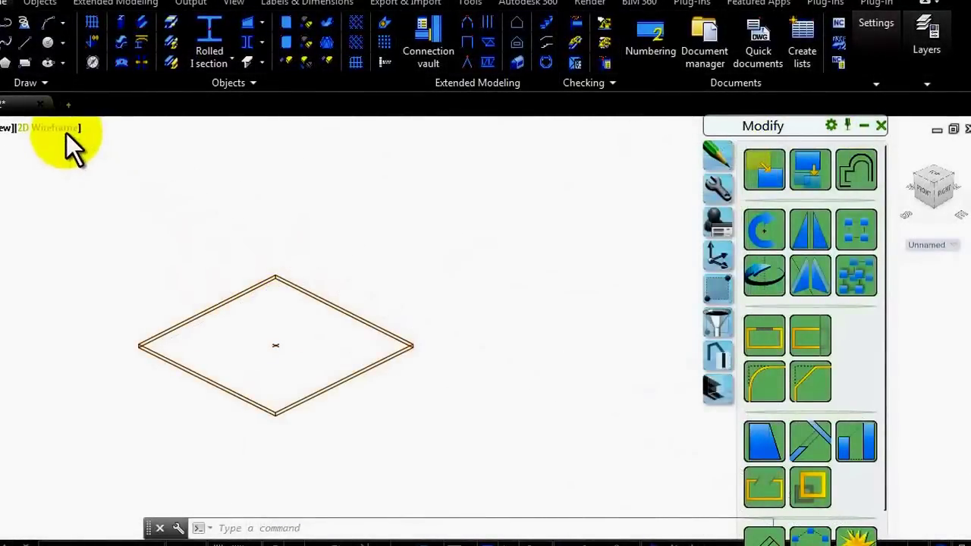
pyautogui.click(66, 129)
pyautogui.click(101, 189)
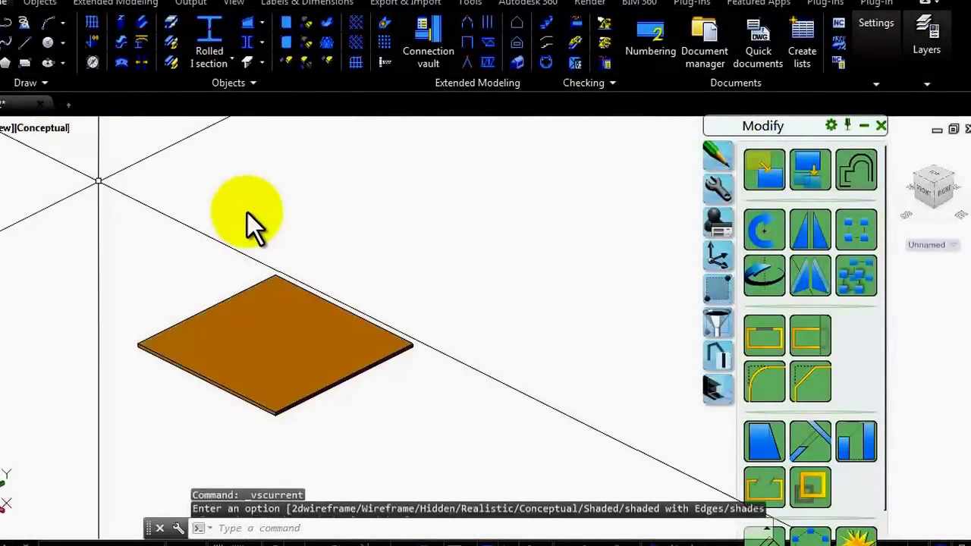
pyautogui.scroll(2, 341, 261)
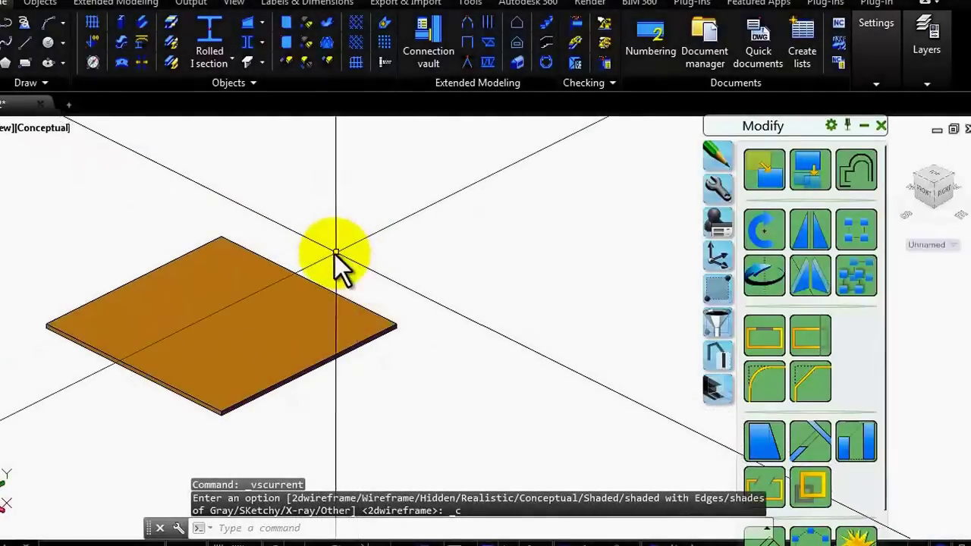
pyautogui.write('u')
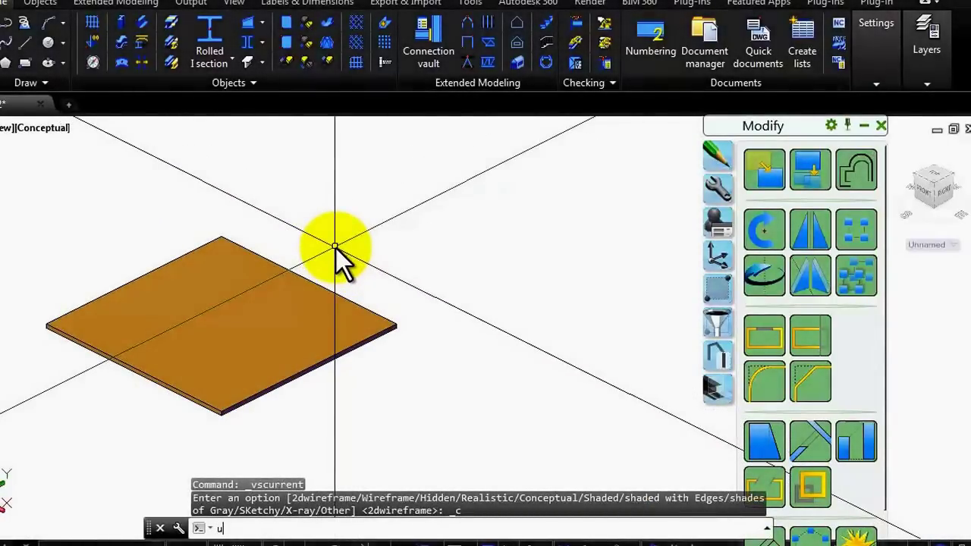
pyautogui.press('Return')
pyautogui.scroll(-2, 310, 270)
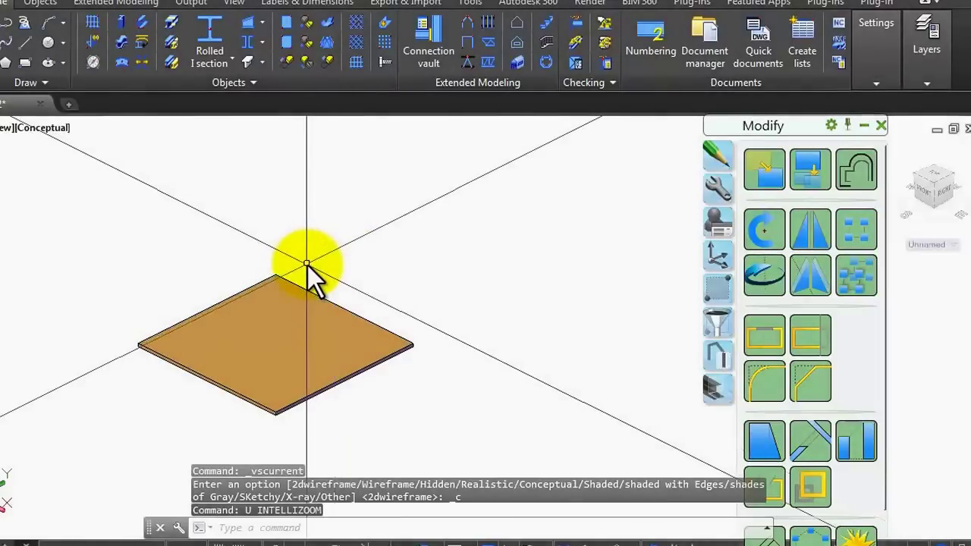
# Step: Redefine the UCS by ZAxis with its origin at the plate's rear corner and, with Ortho on, Z along the plate's side edge
pyautogui.write('u')
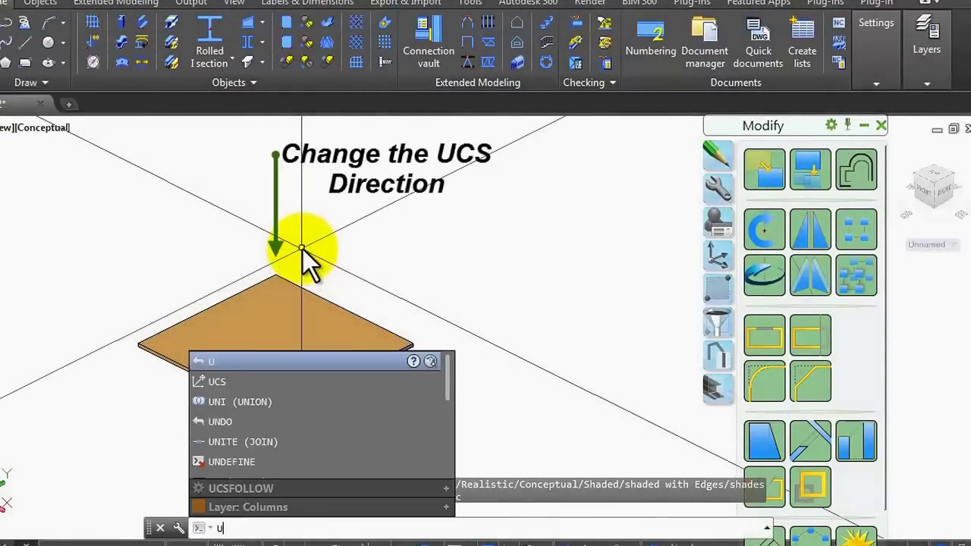
pyautogui.write('cs')
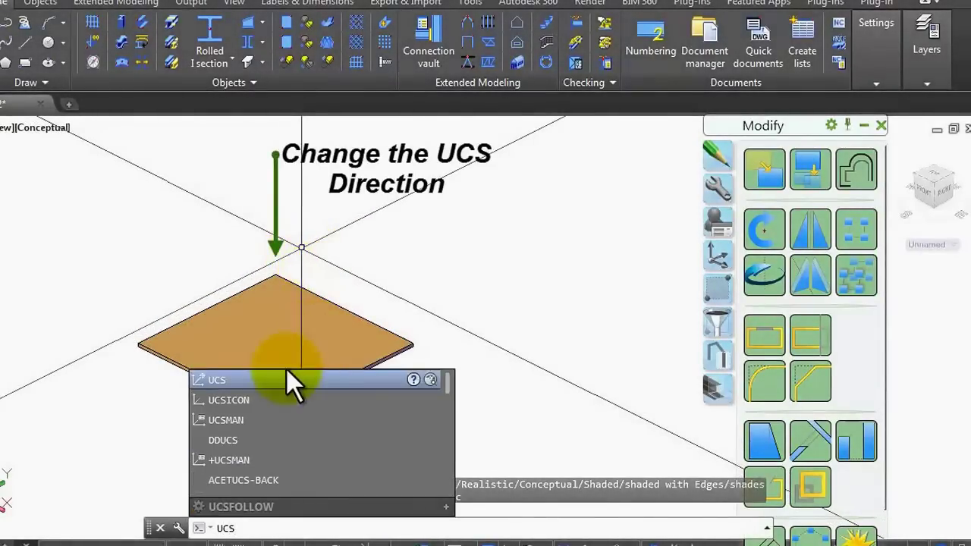
pyautogui.click(218, 381)
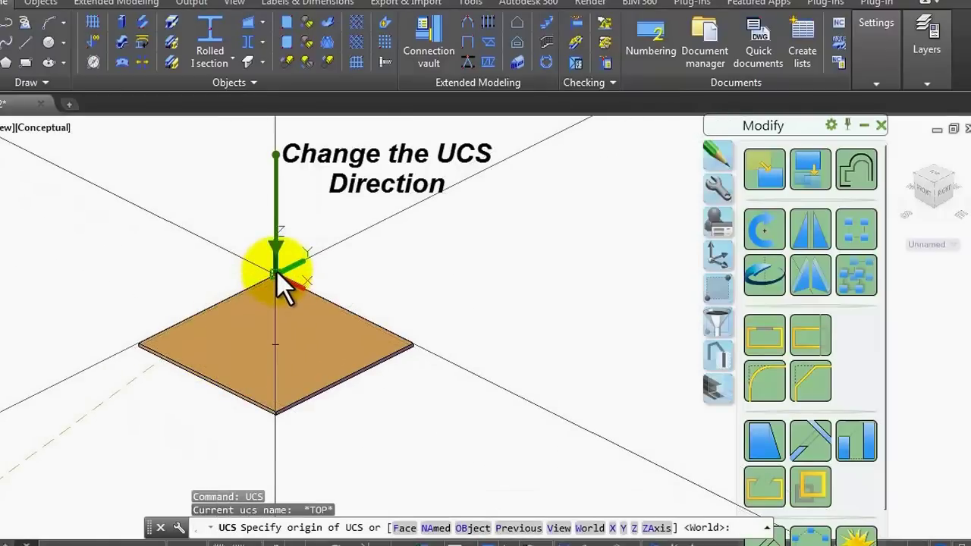
pyautogui.write('za')
pyautogui.press('Return')
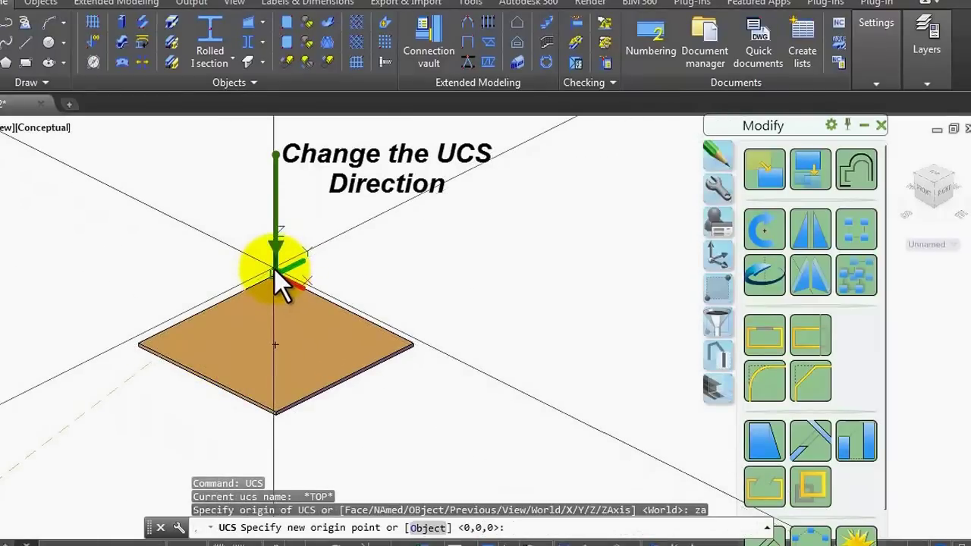
pyautogui.click(275, 270)
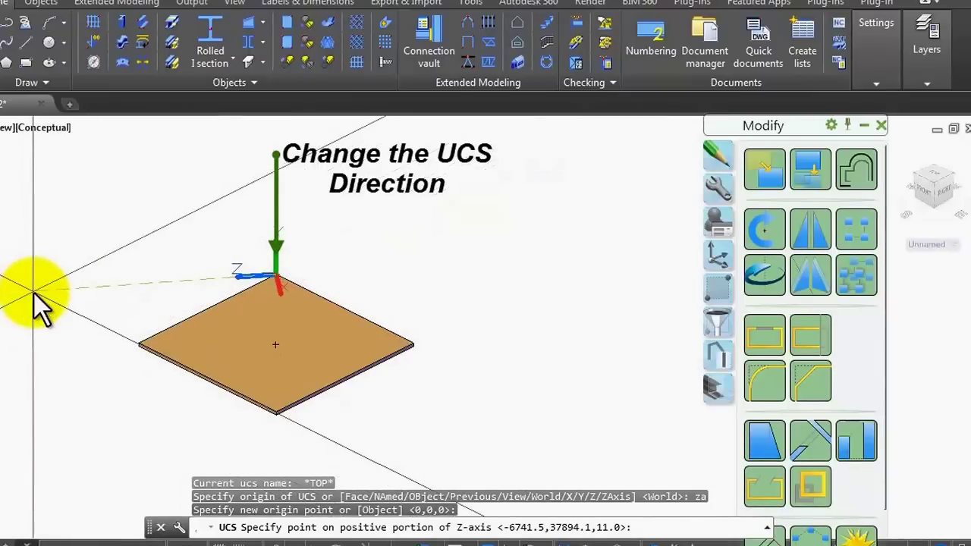
pyautogui.press('F8')
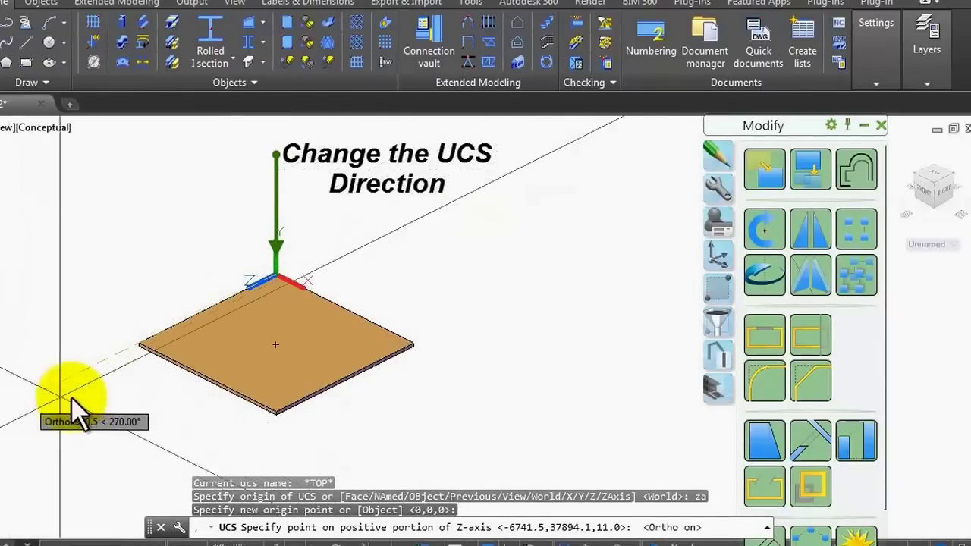
pyautogui.click(71, 398)
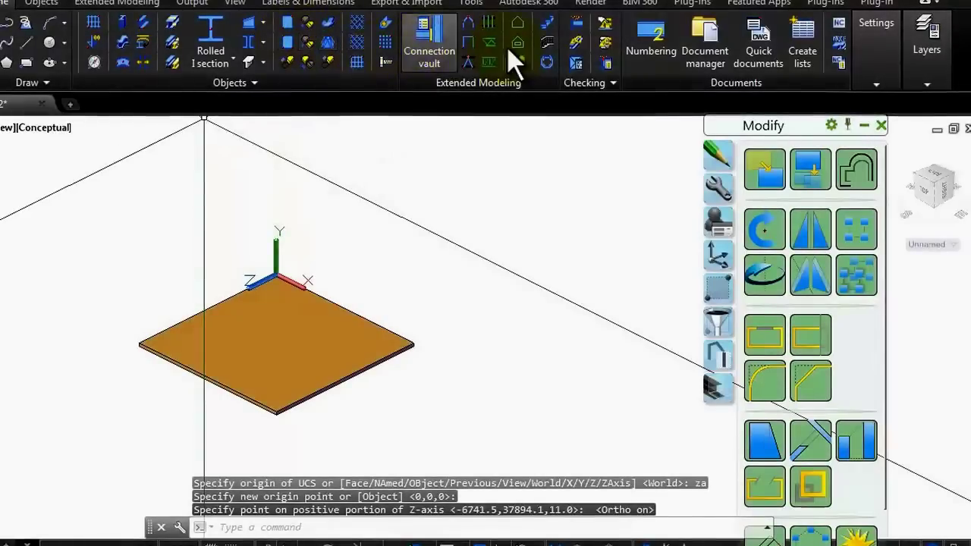
# Step: Create a vertical plate by centre point at the middle of the horizontal plate's rear edge and set its Length Y to 200
pyautogui.click(34, 4)
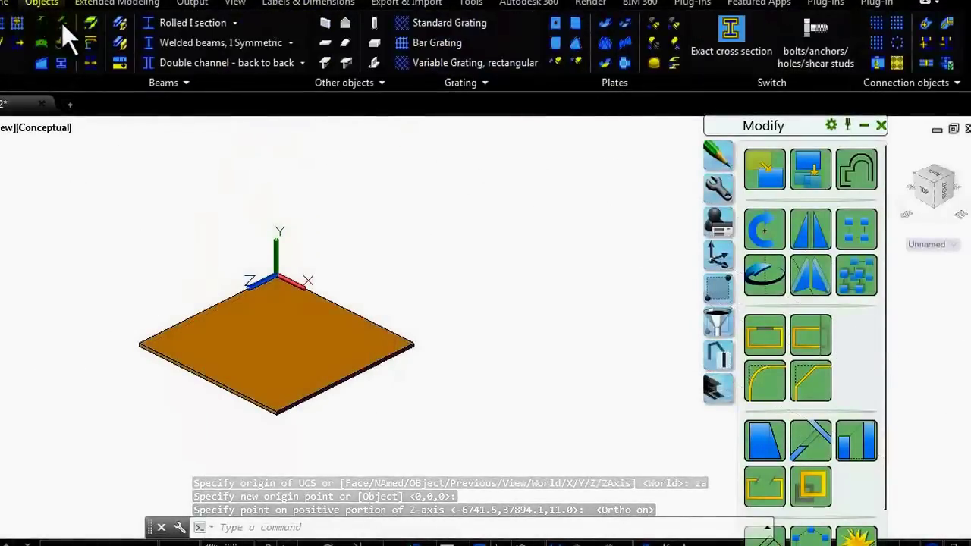
pyautogui.click(560, 24)
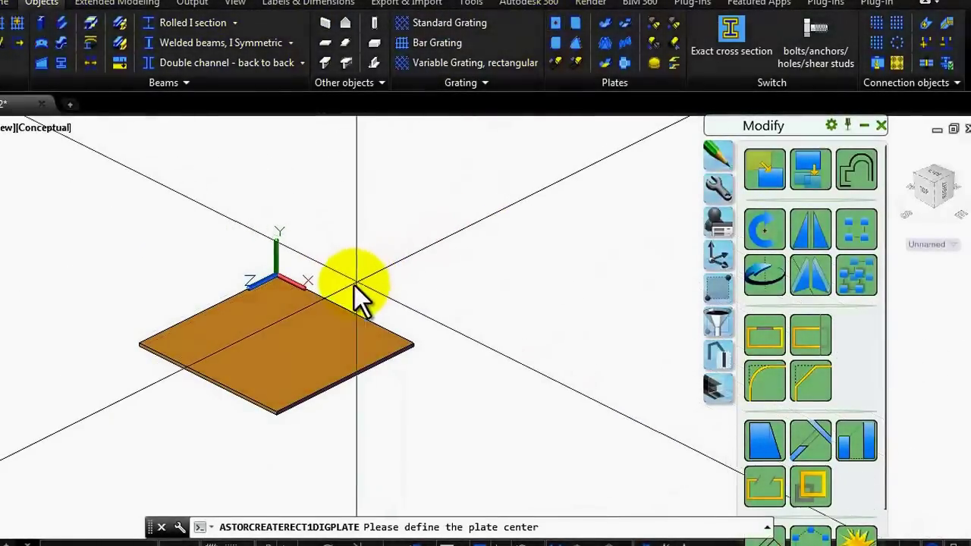
pyautogui.click(337, 301)
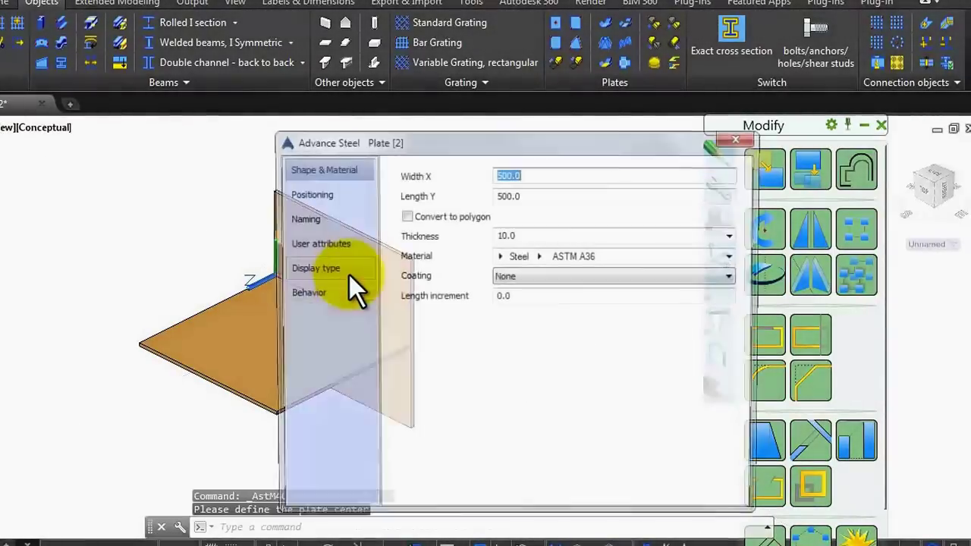
pyautogui.moveTo(434, 135); pyautogui.dragTo(687, 134)
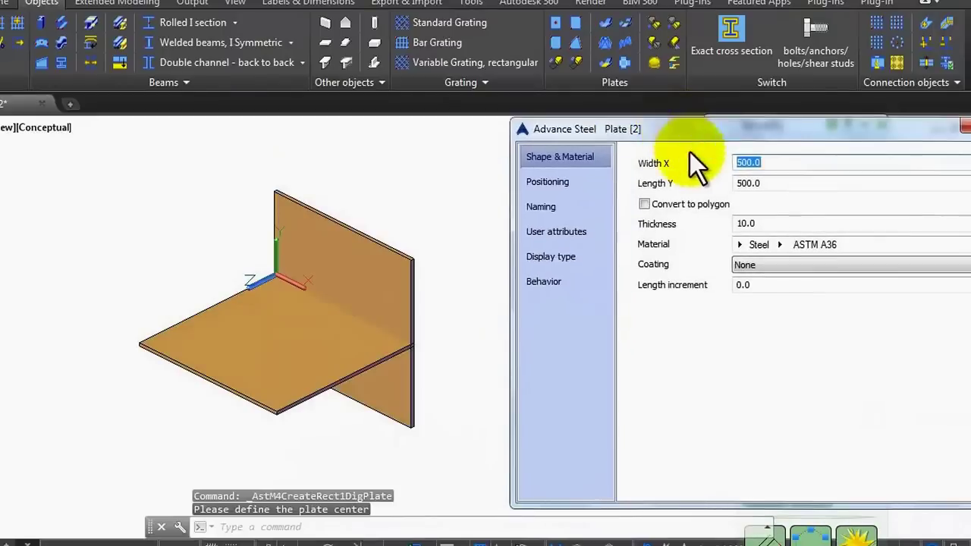
pyautogui.click(778, 183)
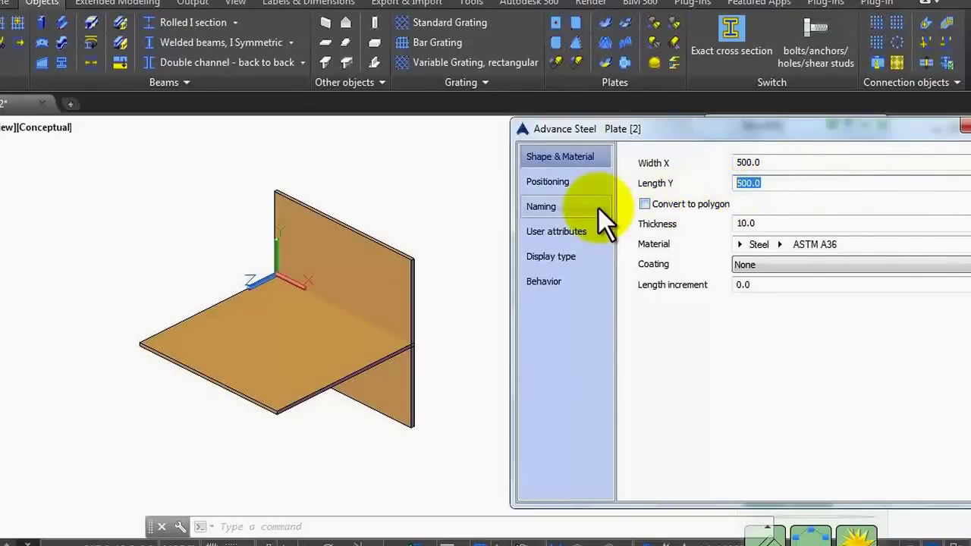
pyautogui.write('200')
pyautogui.press('Return')
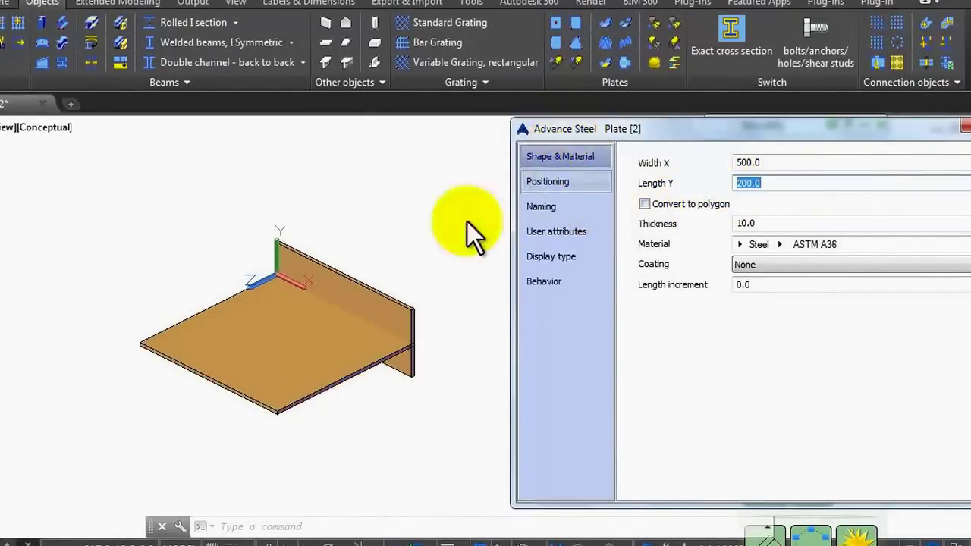
# Step: Try the top-centre and centre offsets for the vertical plate, and set its offset to bottom centre
pyautogui.scroll(3, 419, 265)
pyautogui.scroll(-1, 416, 235)
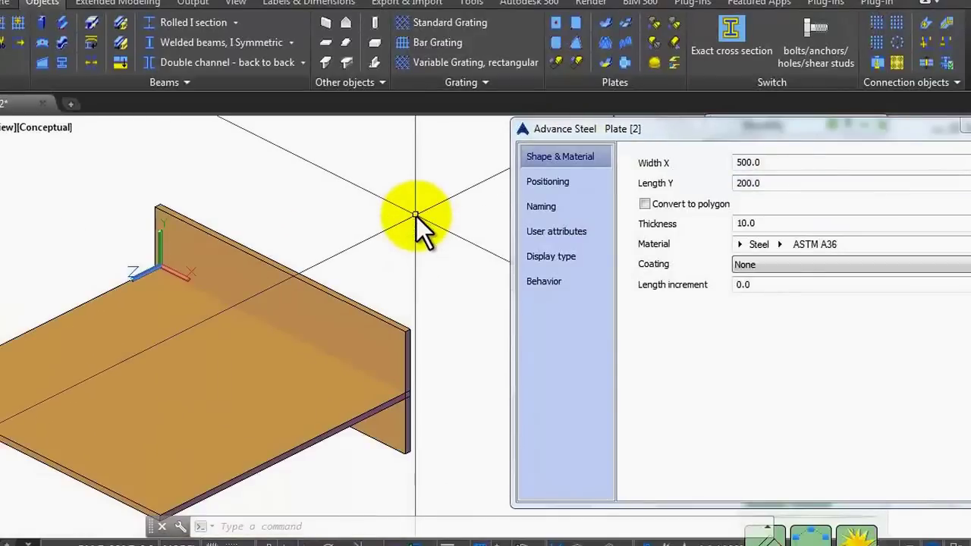
pyautogui.click(578, 182)
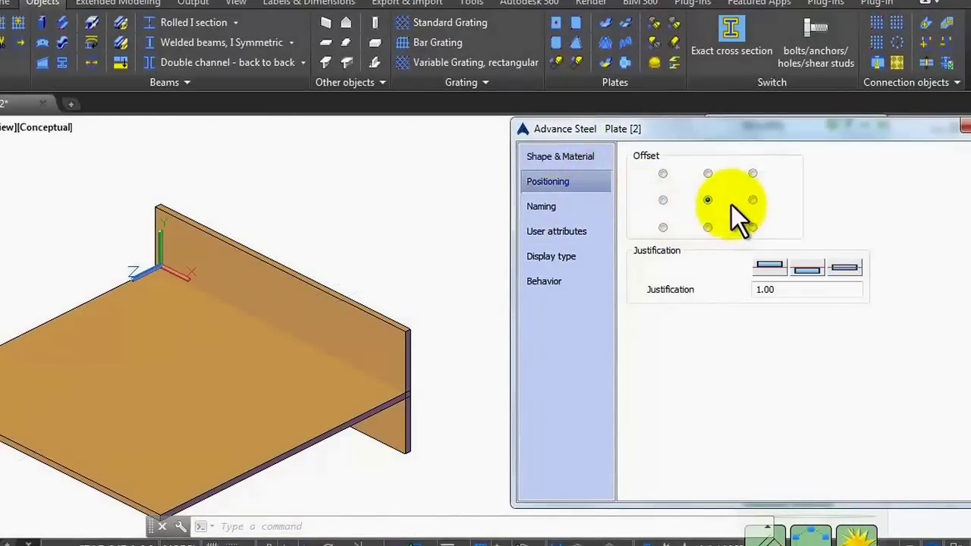
pyautogui.click(708, 173)
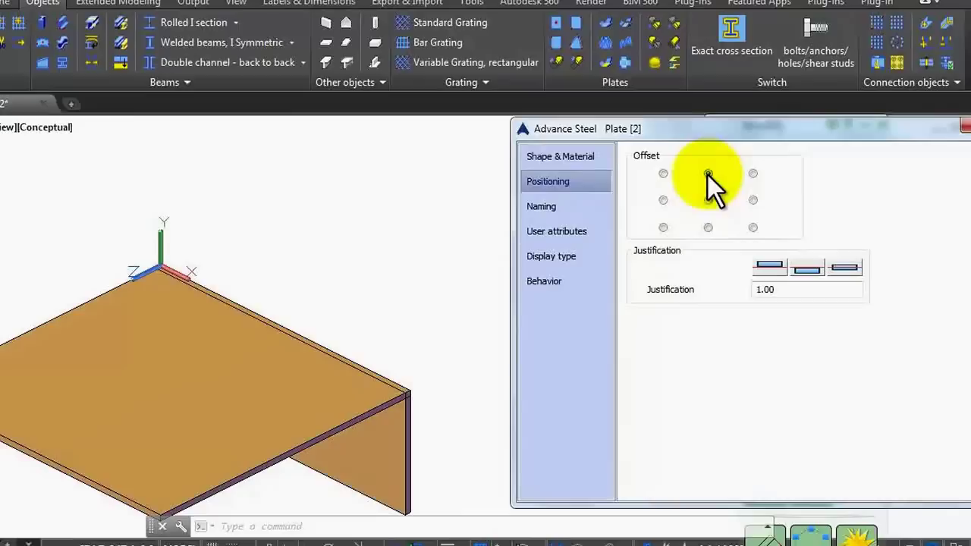
pyautogui.click(708, 201)
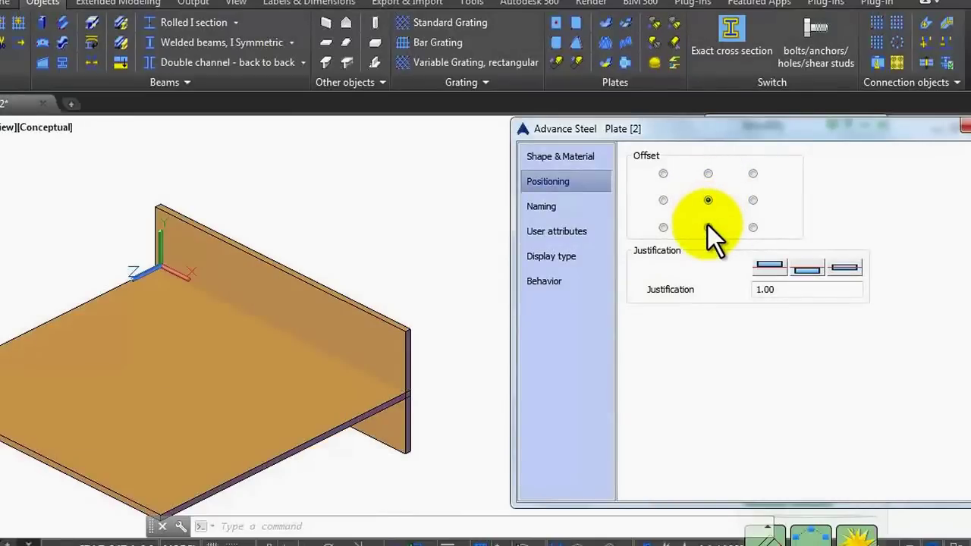
pyautogui.click(708, 227)
pyautogui.moveTo(775, 135); pyautogui.dragTo(732, 129)
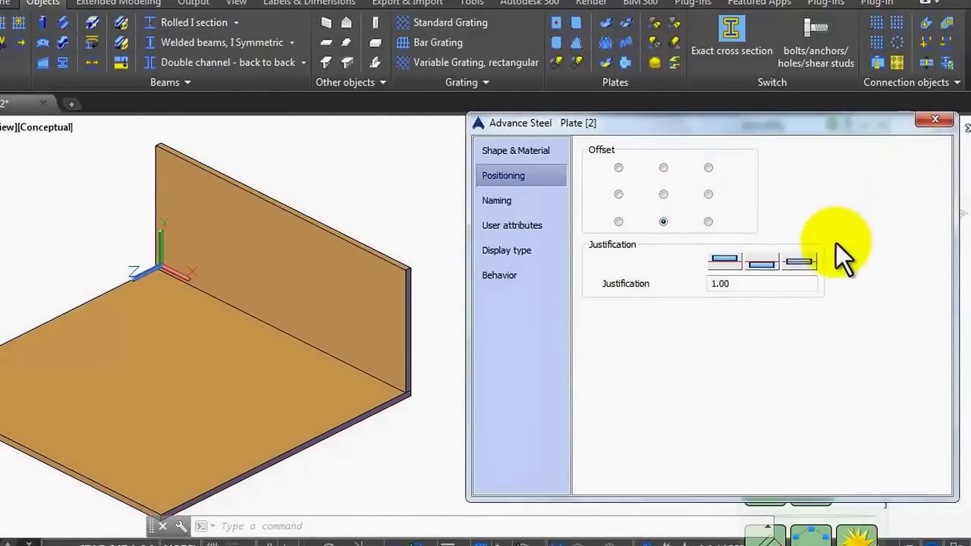
# Step: Try the 0.00 and centred justifications on the vertical plate, return it to 1.00 and close its properties
pyautogui.click(769, 263)
pyautogui.click(805, 258)
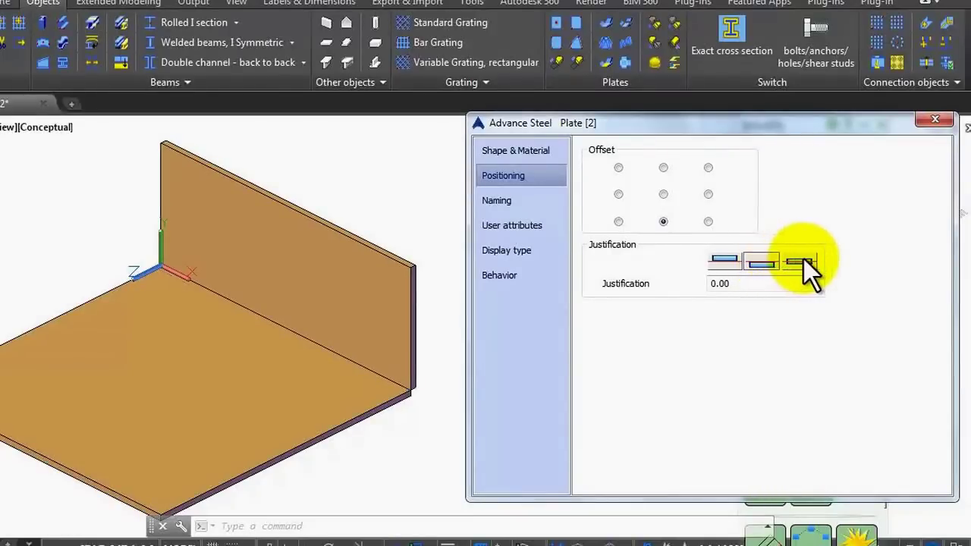
pyautogui.click(727, 260)
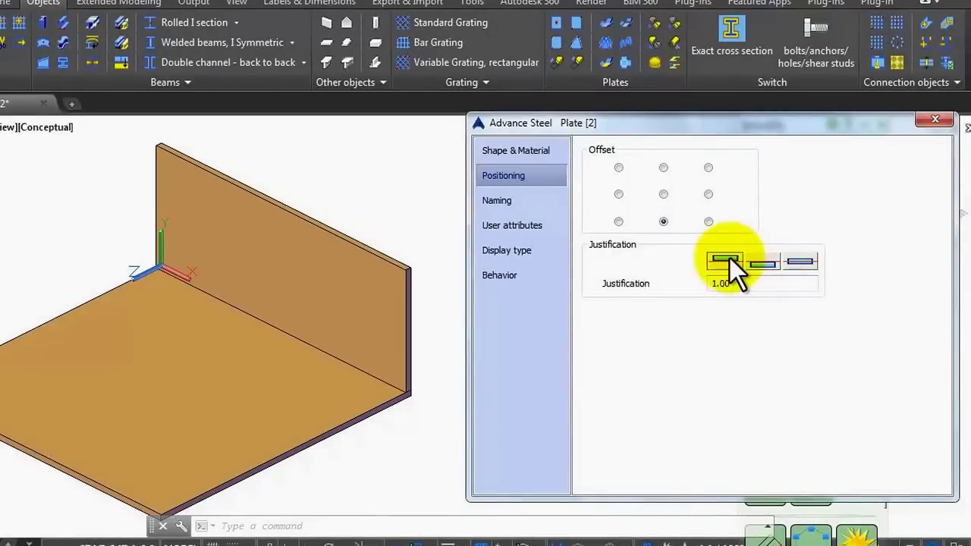
pyautogui.click(935, 122)
# Step: Move the UCS origin to the midpoint of the horizontal plate's front edge, opposite the existing vertical plate
pyautogui.scroll(-2, 521, 255)
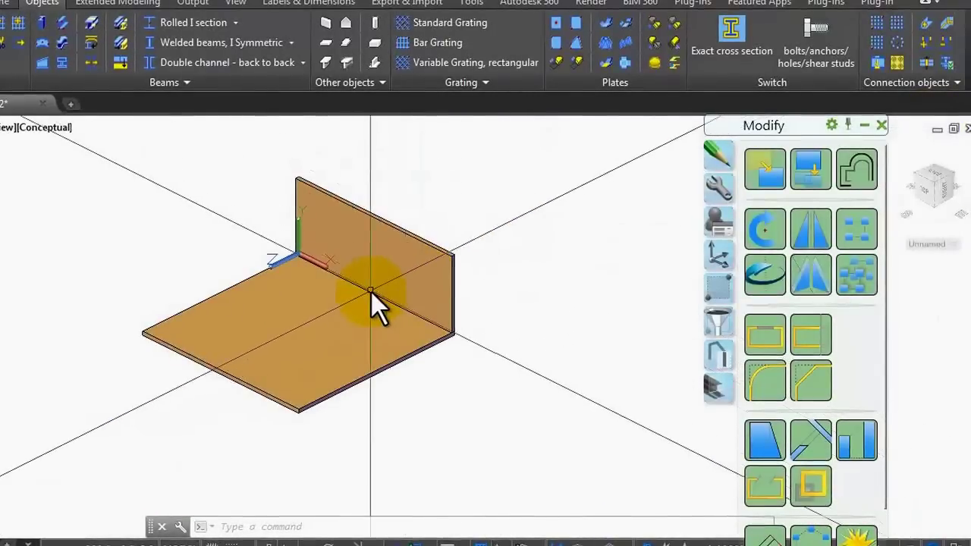
pyautogui.scroll(2, 371, 292)
pyautogui.scroll(-2, 402, 266)
pyautogui.scroll(2, 191, 307)
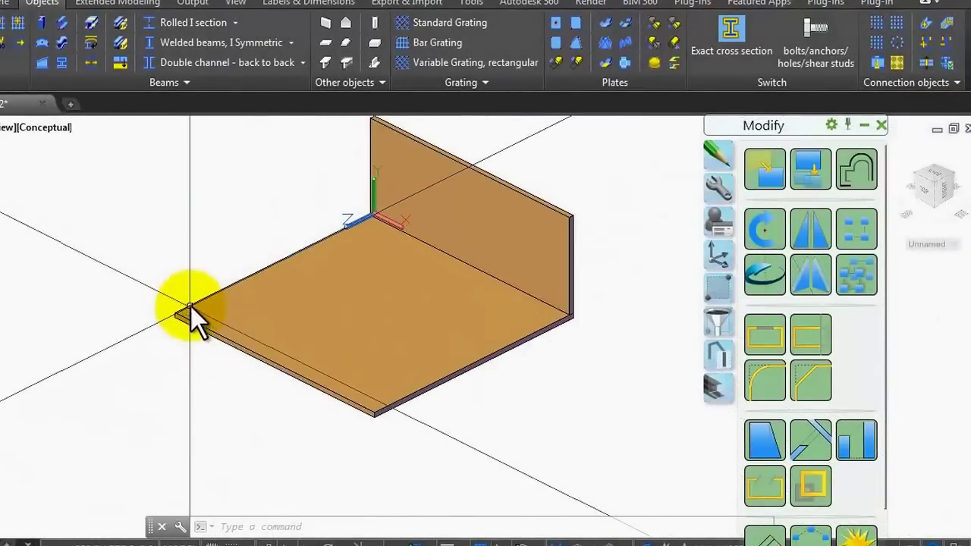
pyautogui.write('u')
pyautogui.press('Return')
pyautogui.write('uc')
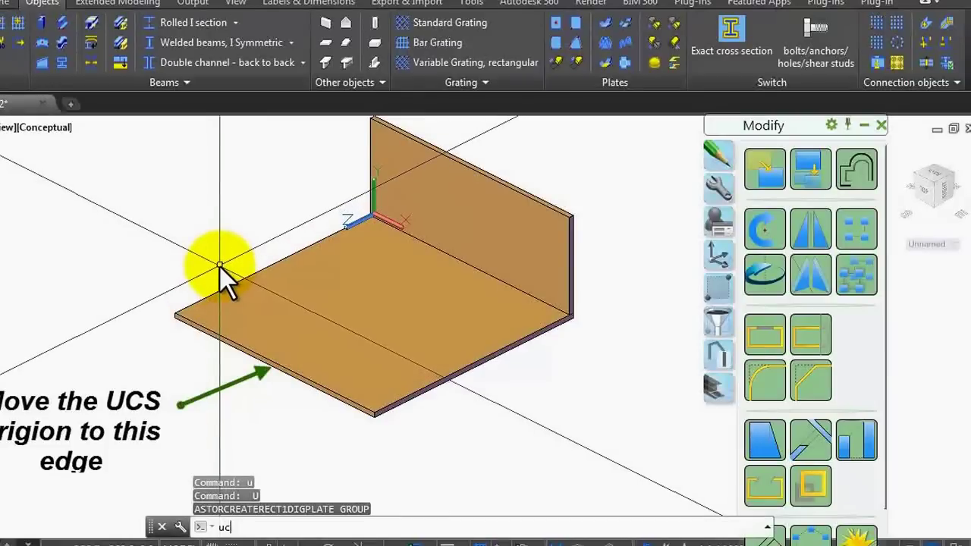
pyautogui.write('s')
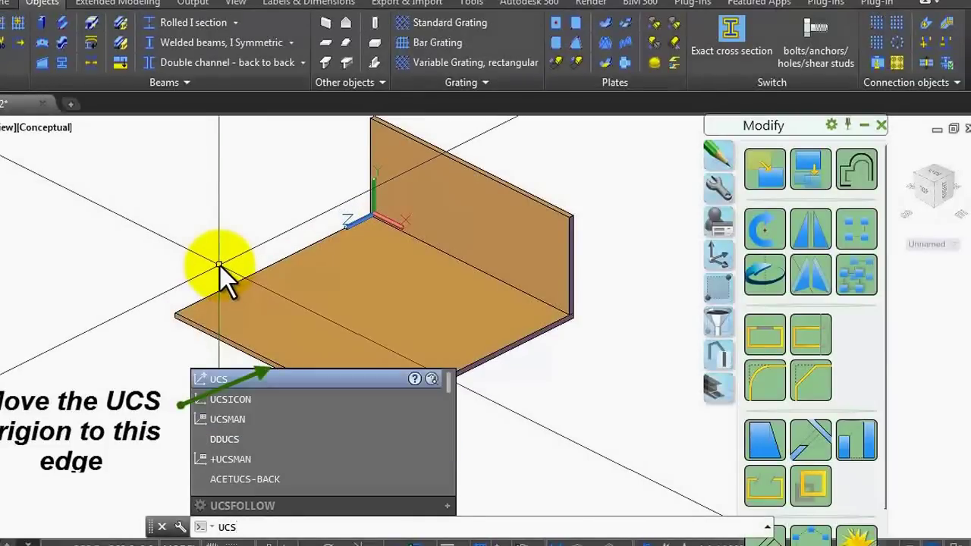
pyautogui.press('Return')
pyautogui.write('o')
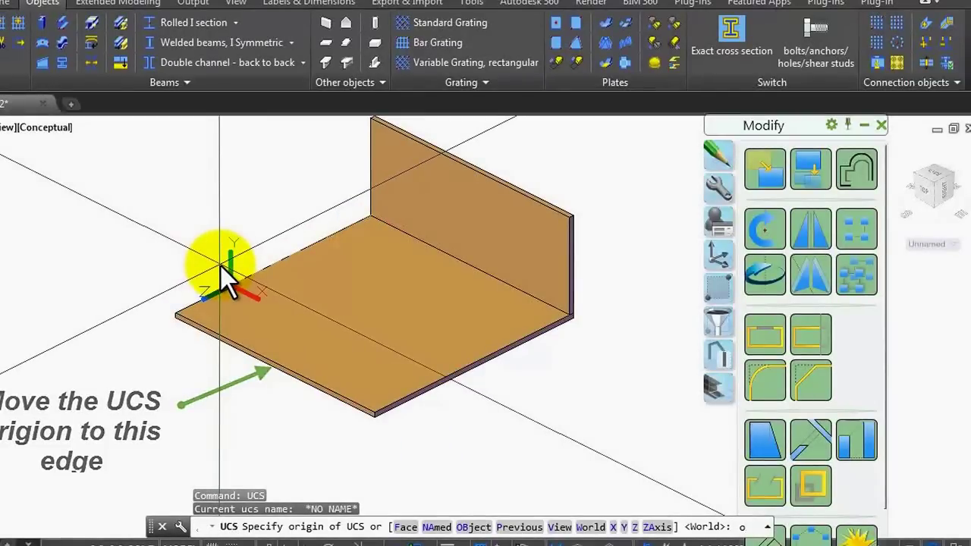
pyautogui.press('Return')
pyautogui.click(267, 352)
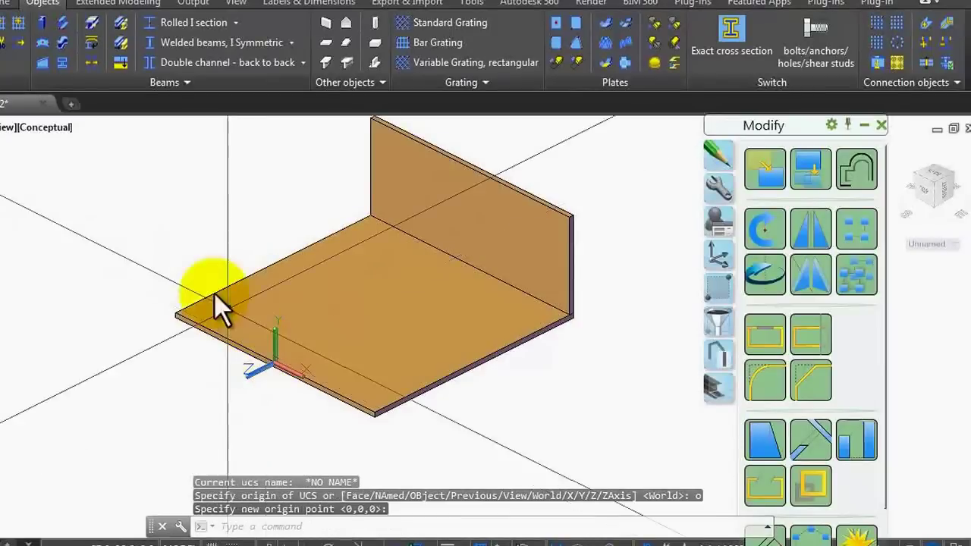
# Step: Create a vertical plate by centre point at the middle of the horizontal plate's front edge and set its offset to top centre
pyautogui.click(553, 28)
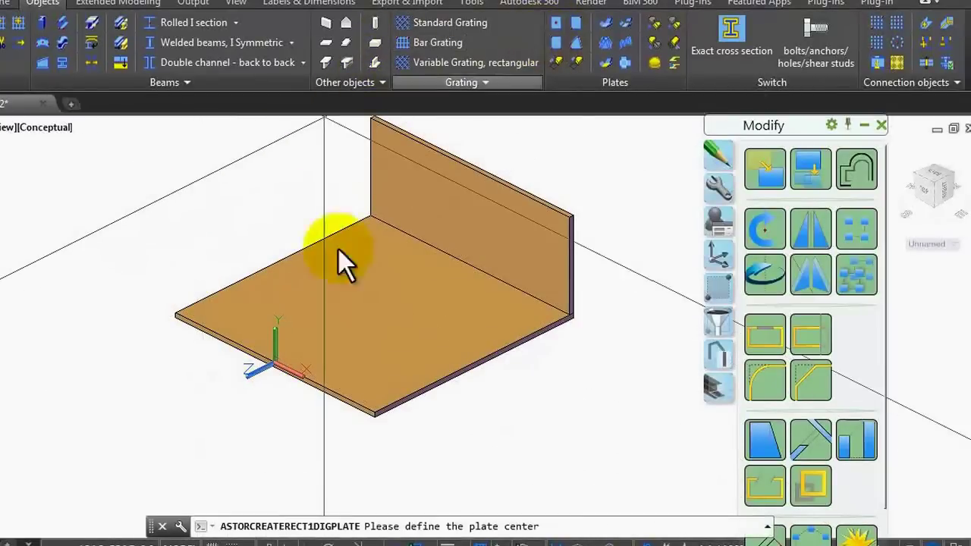
pyautogui.click(271, 362)
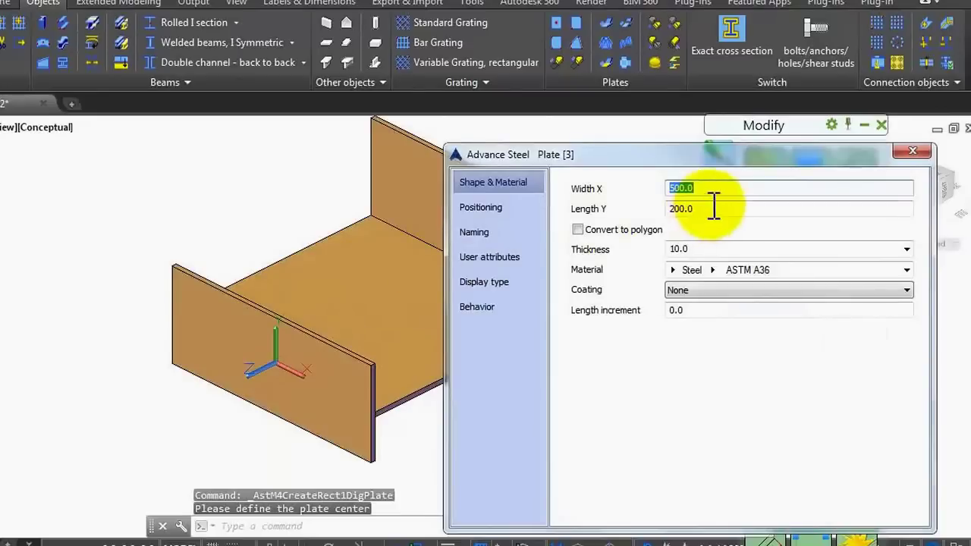
pyautogui.click(508, 209)
pyautogui.click(642, 200)
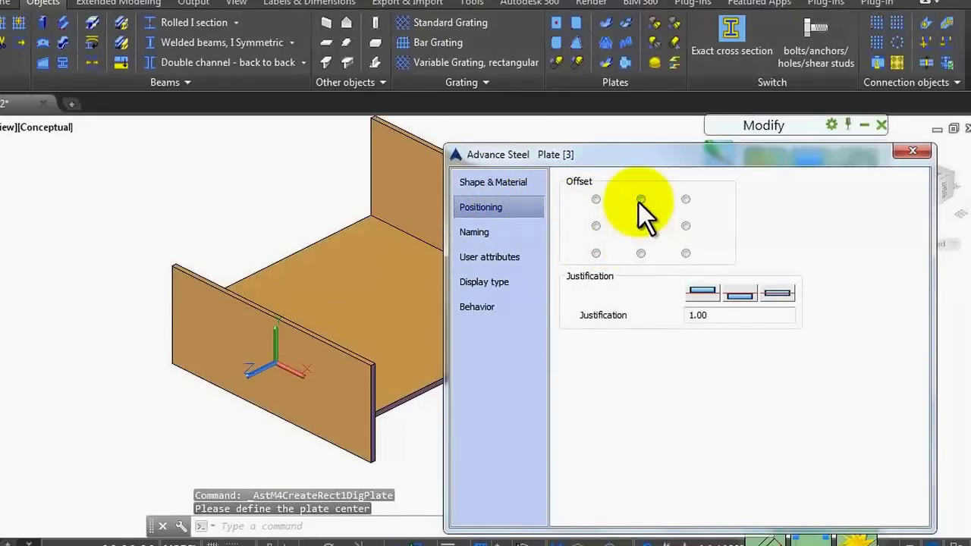
pyautogui.click(913, 152)
pyautogui.scroll(-2, 314, 245)
pyautogui.scroll(5, 369, 353)
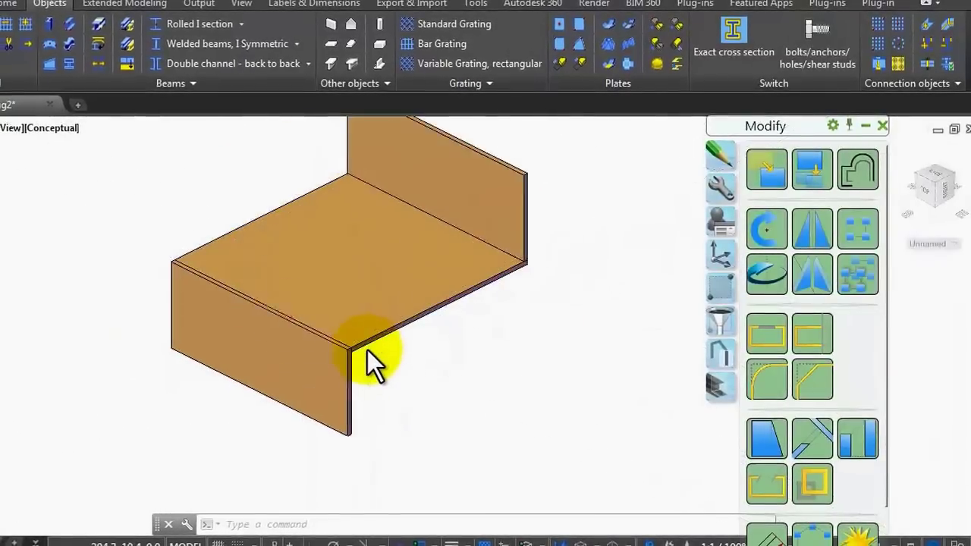
# Step: Join the raised back plate to the horizontal plate with a folded plate connection
pyautogui.scroll(-5, 330, 334)
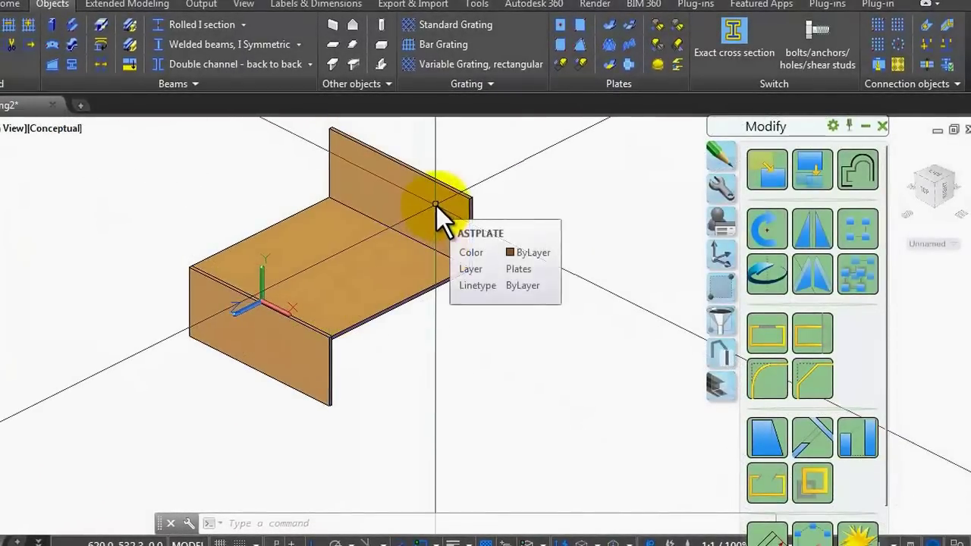
pyautogui.click(611, 31)
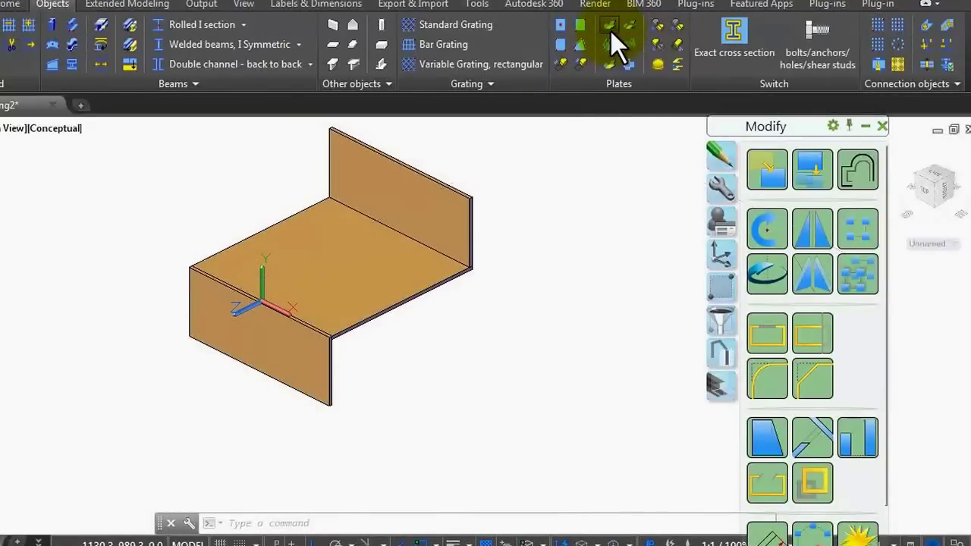
pyautogui.scroll(3, 471, 258)
pyautogui.click(468, 240)
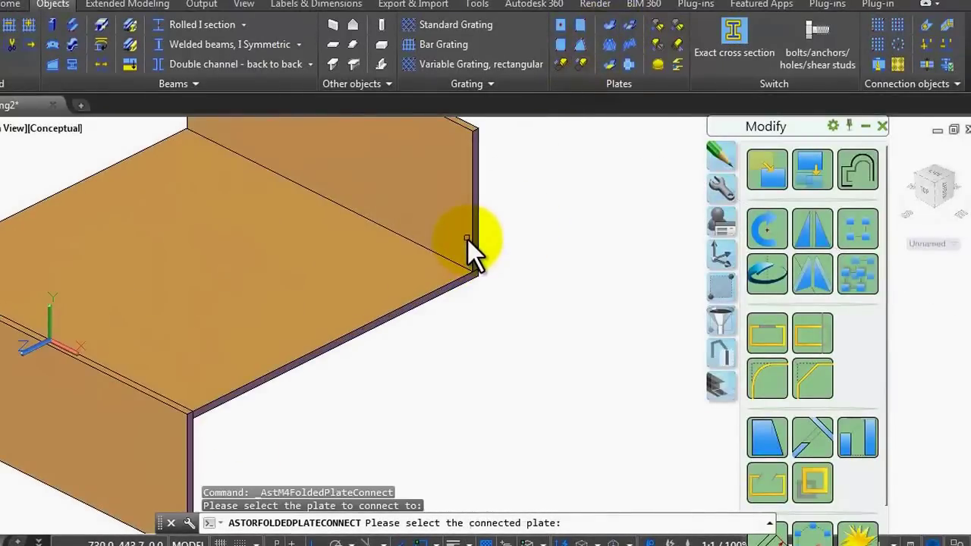
pyautogui.click(424, 294)
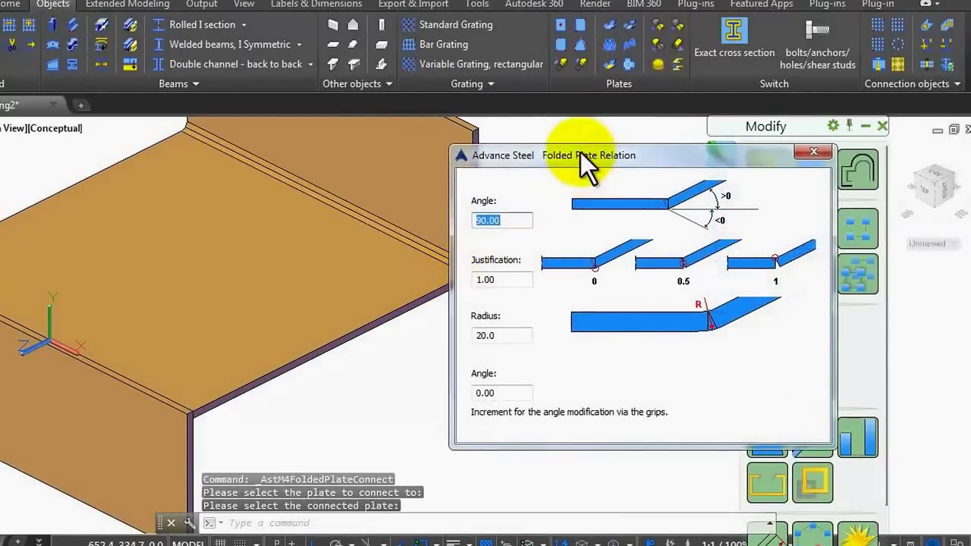
pyautogui.moveTo(581, 152); pyautogui.dragTo(710, 154)
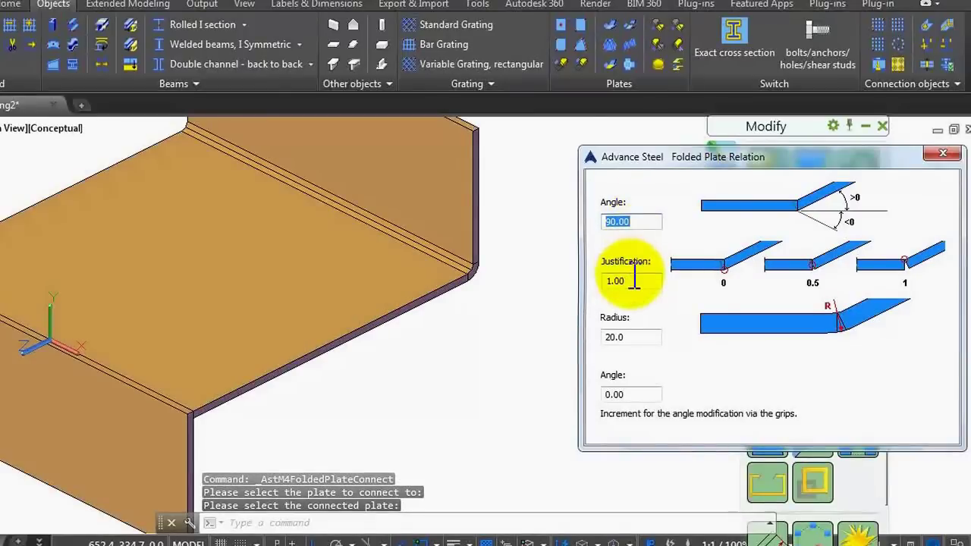
pyautogui.doubleClick(615, 337)
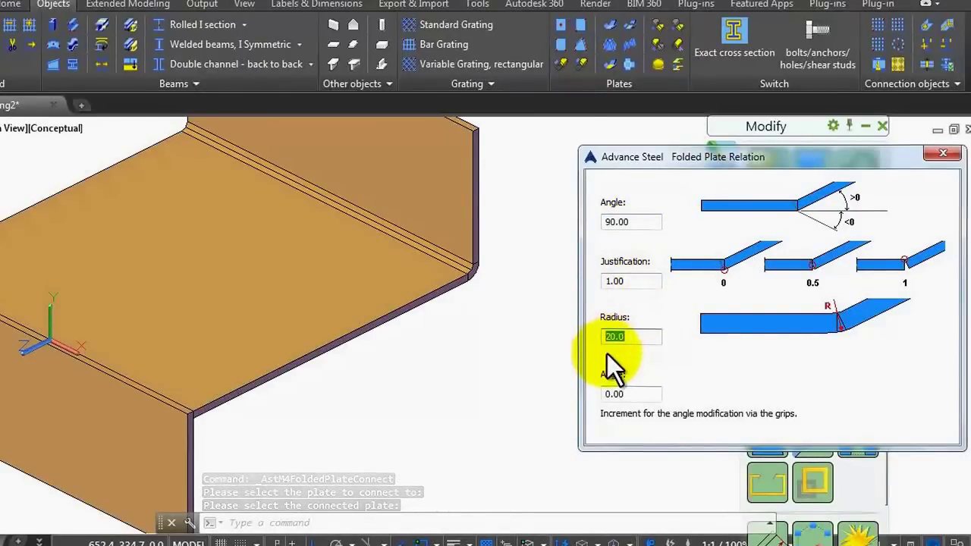
pyautogui.click(942, 154)
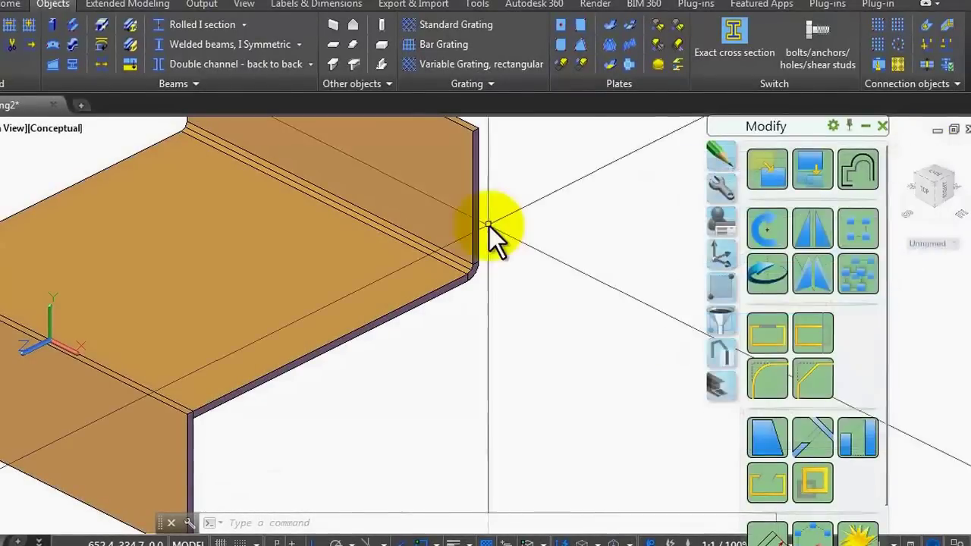
# Step: Join the horizontal plate to the downward front plate with a folded plate connection
pyautogui.scroll(-2, 553, 180)
pyautogui.click(612, 27)
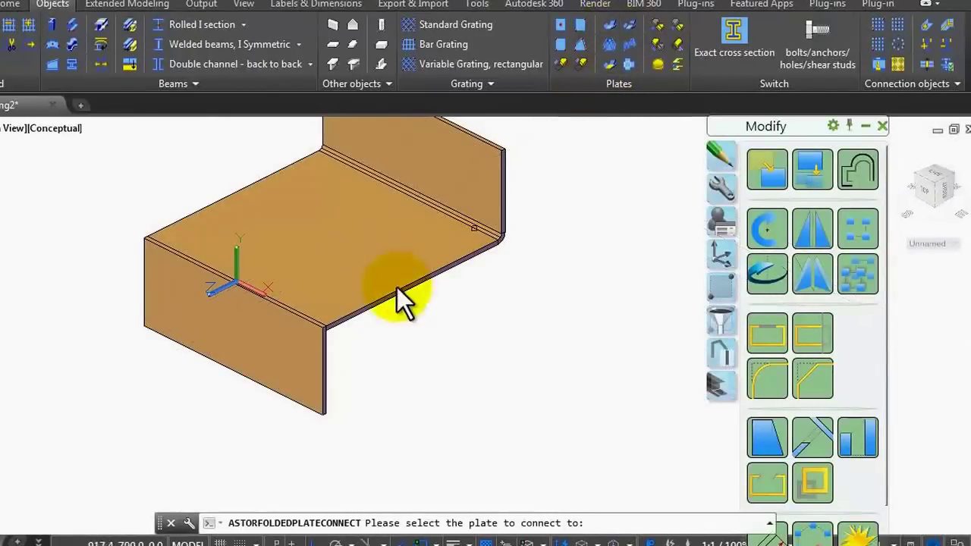
pyautogui.scroll(2, 324, 348)
pyautogui.click(355, 309)
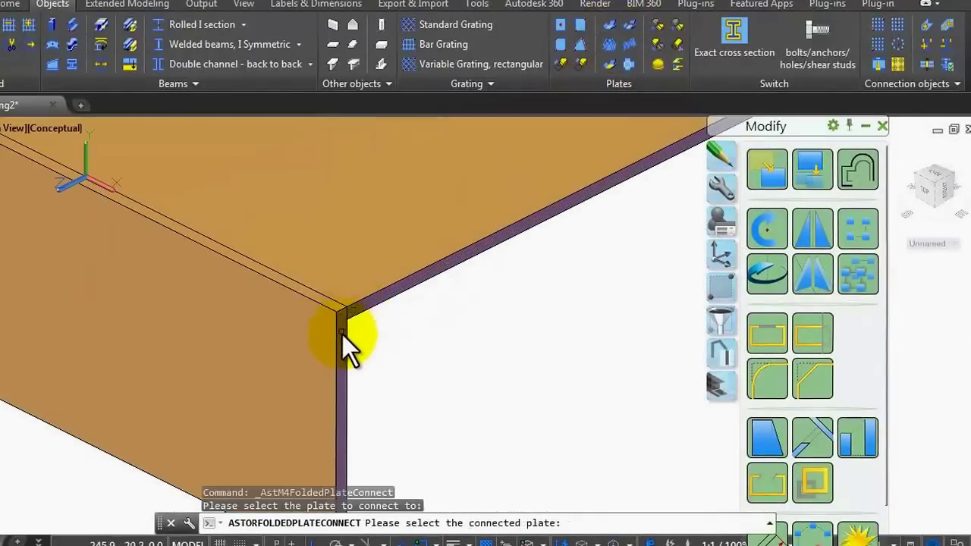
pyautogui.click(342, 333)
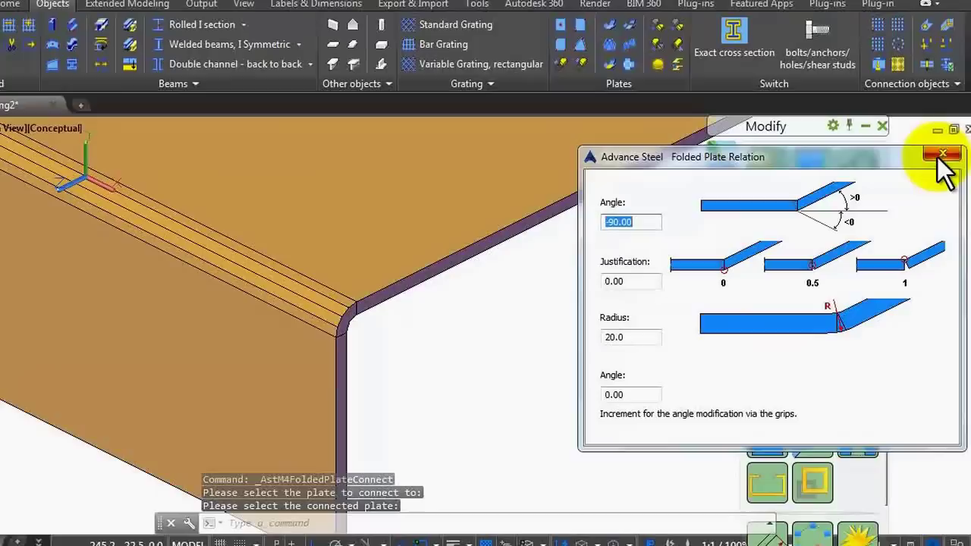
pyautogui.click(942, 155)
pyautogui.scroll(-4, 350, 325)
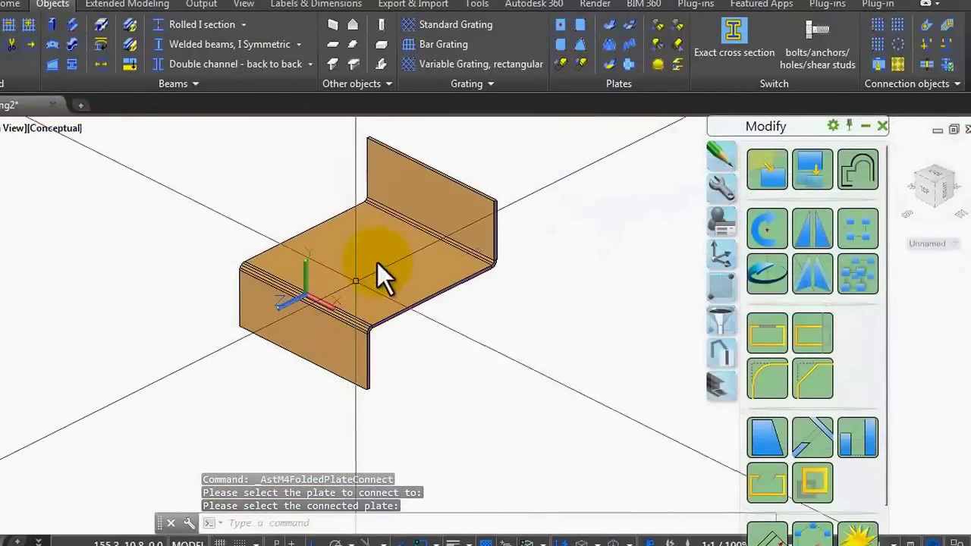
# Step: Add a straight corner cut to the raised back plate's near upper corner, with X and Y both set to 40
pyautogui.scroll(2, 387, 254)
pyautogui.scroll(1, 460, 144)
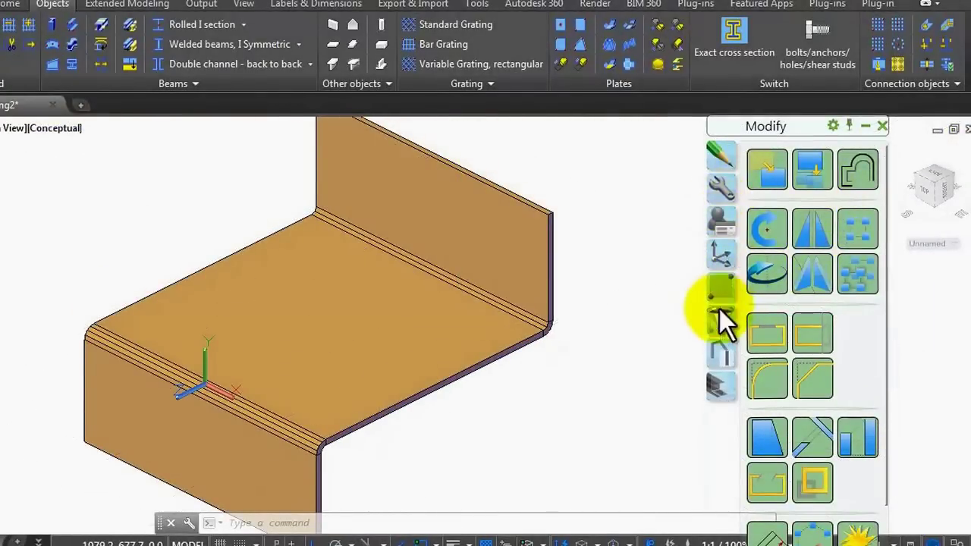
pyautogui.click(719, 375)
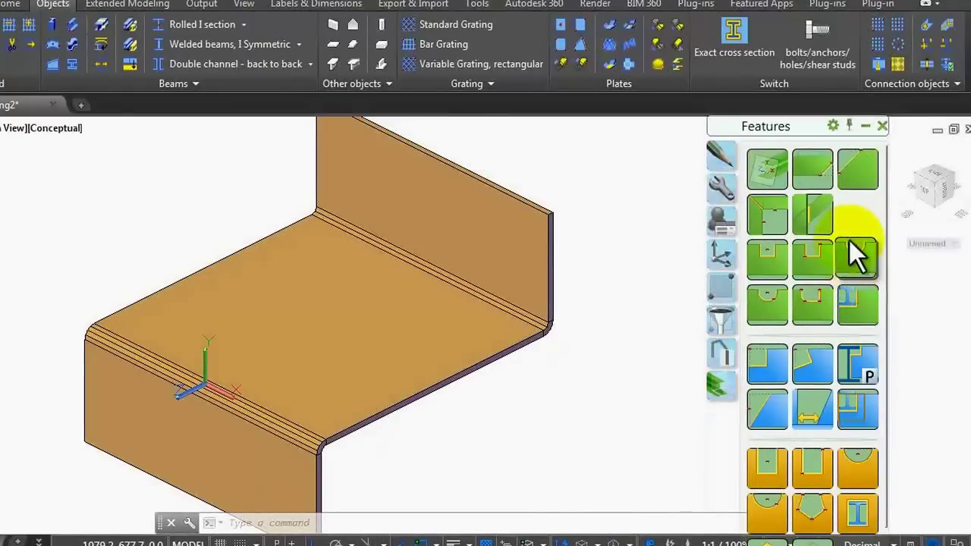
pyautogui.click(851, 167)
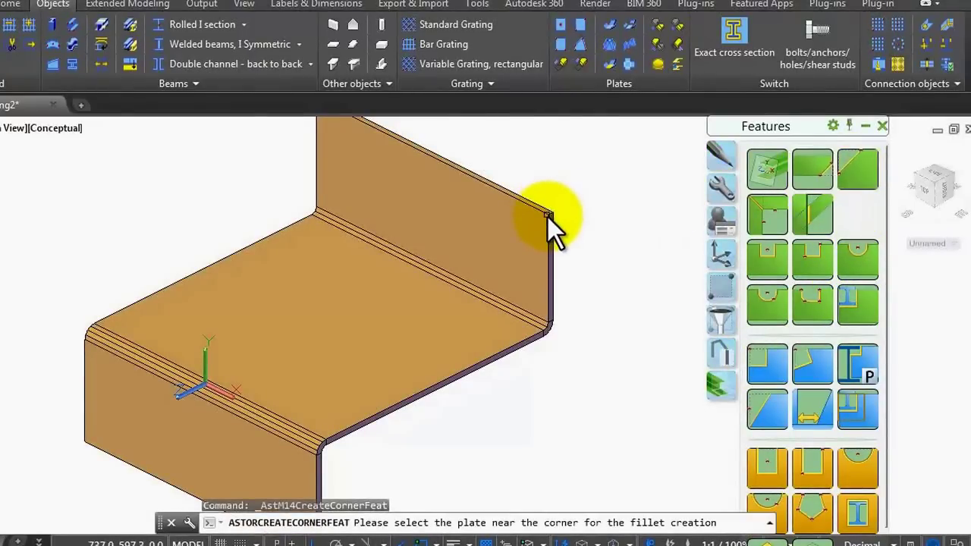
pyautogui.click(548, 217)
pyautogui.moveTo(694, 162); pyautogui.dragTo(723, 164)
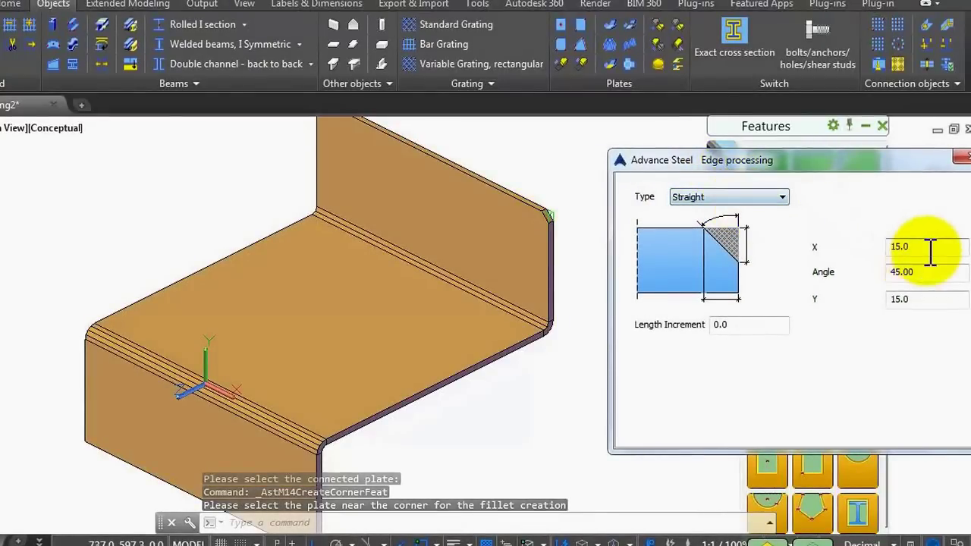
pyautogui.moveTo(928, 249); pyautogui.dragTo(865, 250)
pyautogui.write('40')
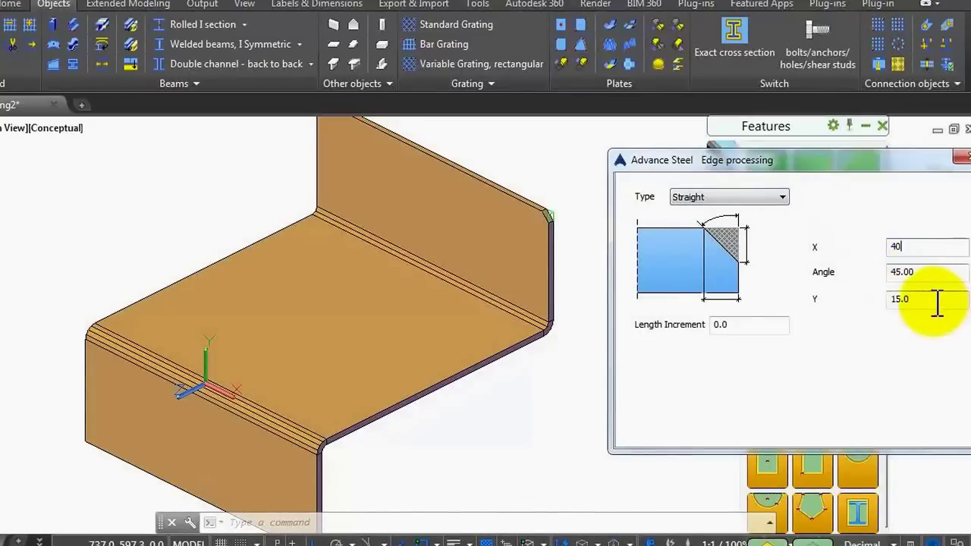
pyautogui.moveTo(938, 302); pyautogui.dragTo(885, 304)
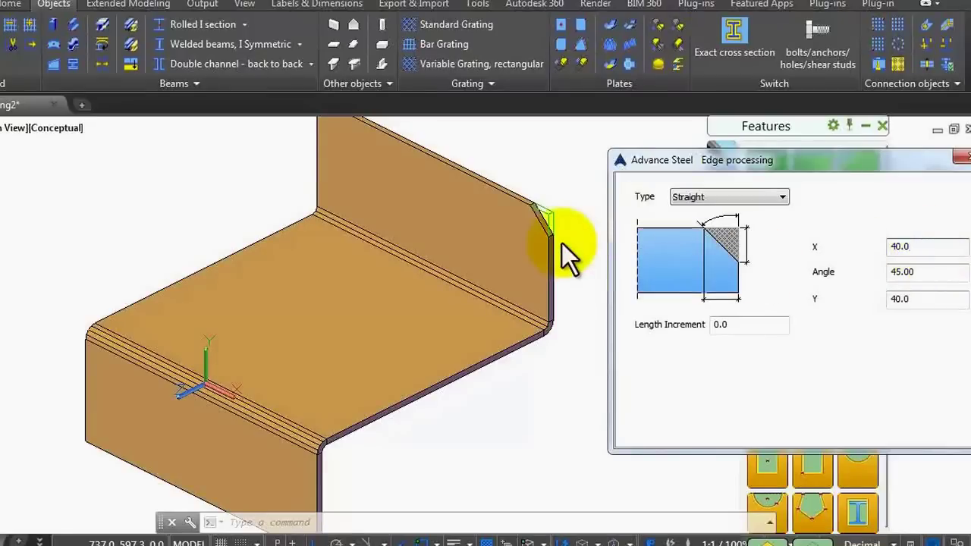
# Step: Try the Convex type on the corner cut with a radius of 50
pyautogui.scroll(3, 569, 206)
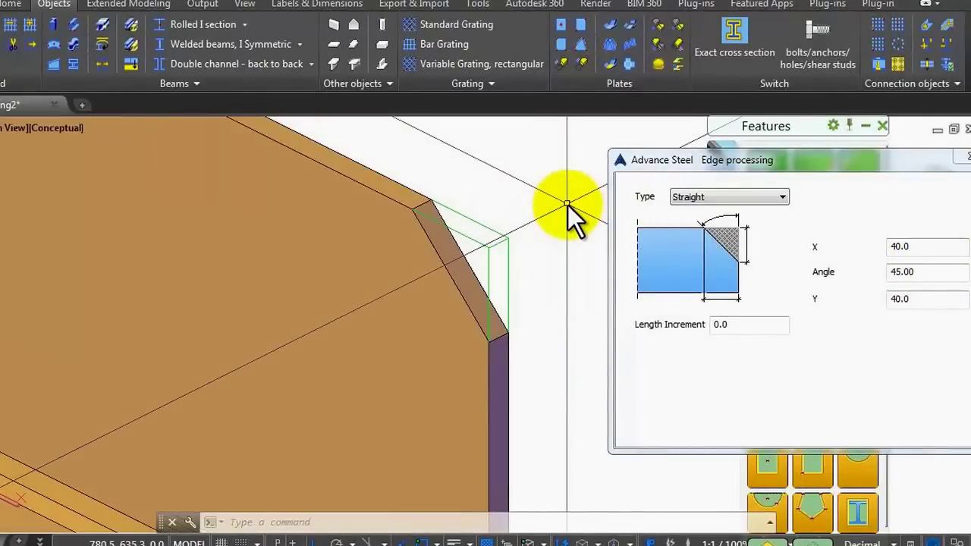
pyautogui.click(730, 198)
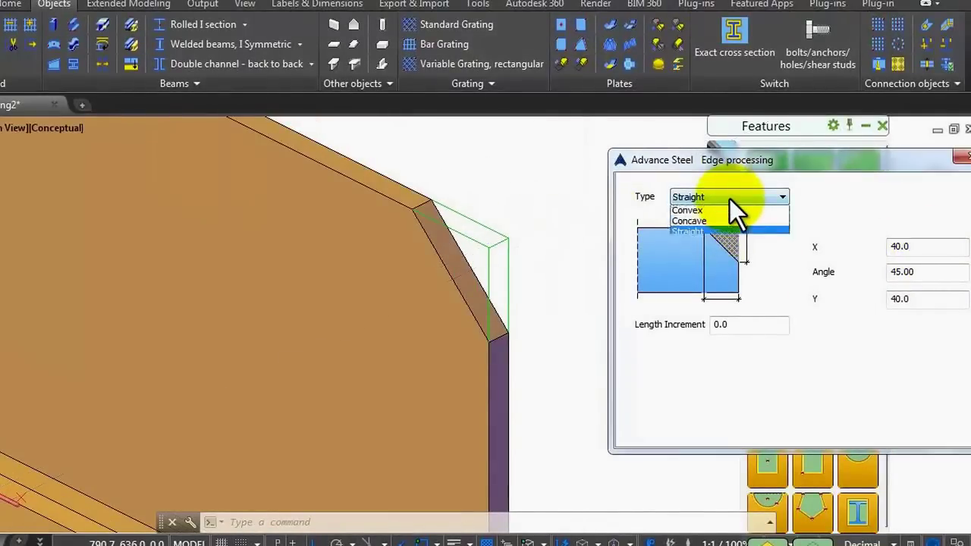
pyautogui.click(730, 211)
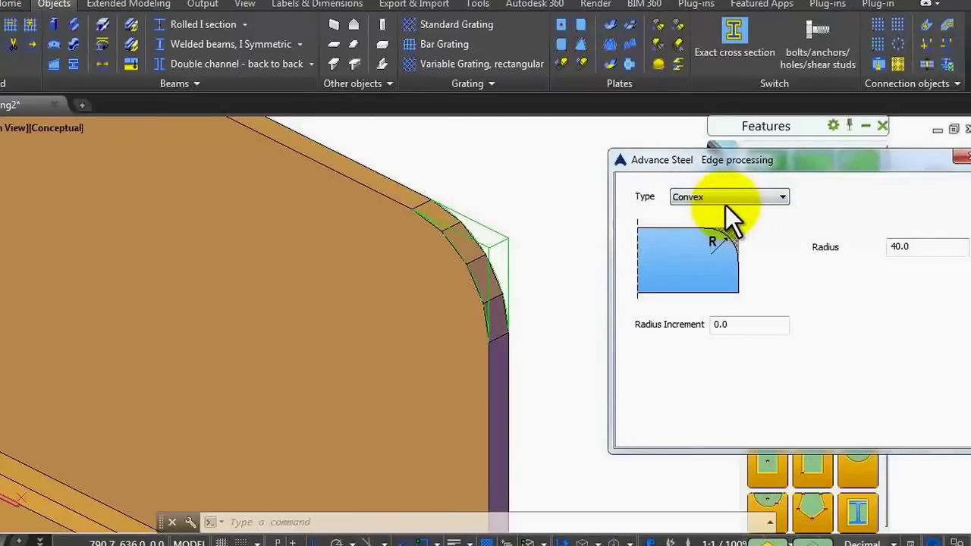
pyautogui.moveTo(918, 246); pyautogui.dragTo(864, 245)
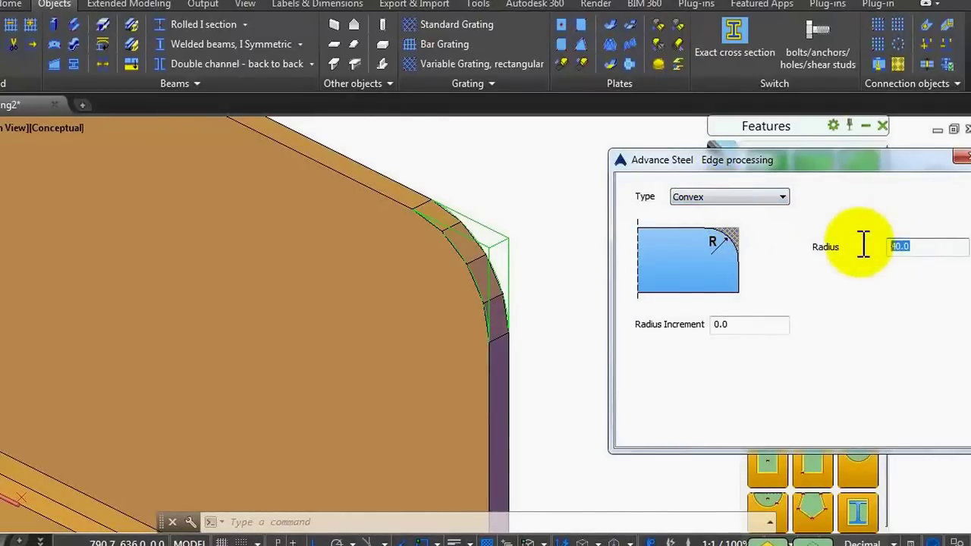
pyautogui.write('50')
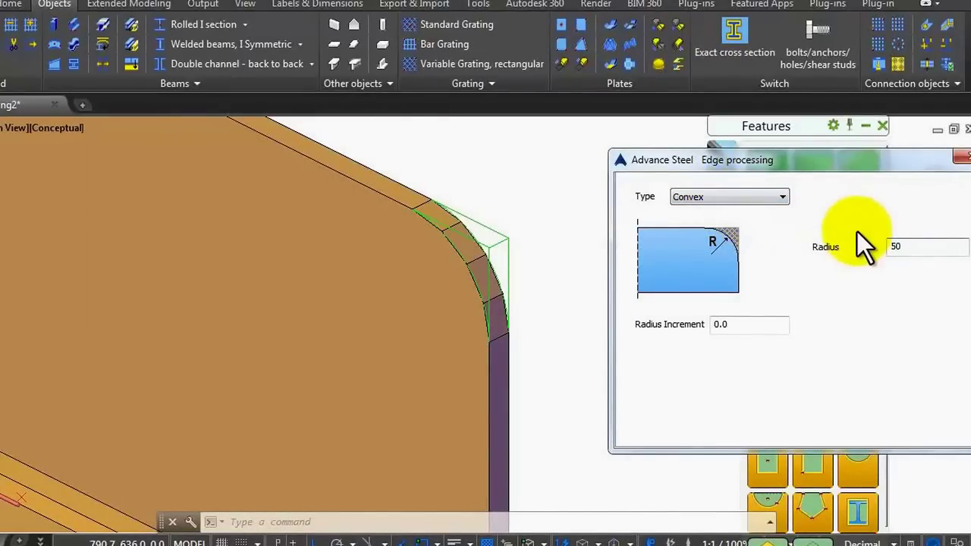
pyautogui.click(760, 323)
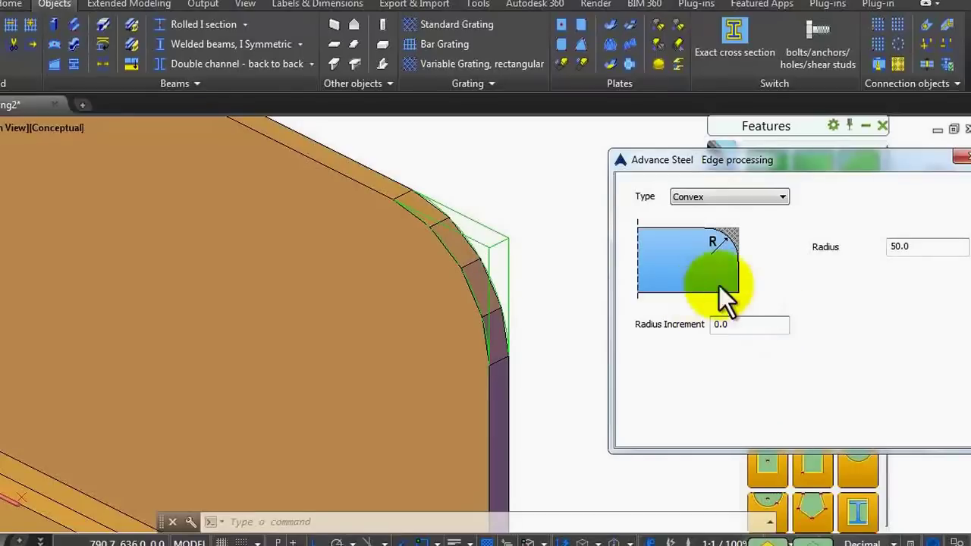
# Step: Change the corner cut to the Concave type with a radius of 100 and close its properties
pyautogui.click(756, 196)
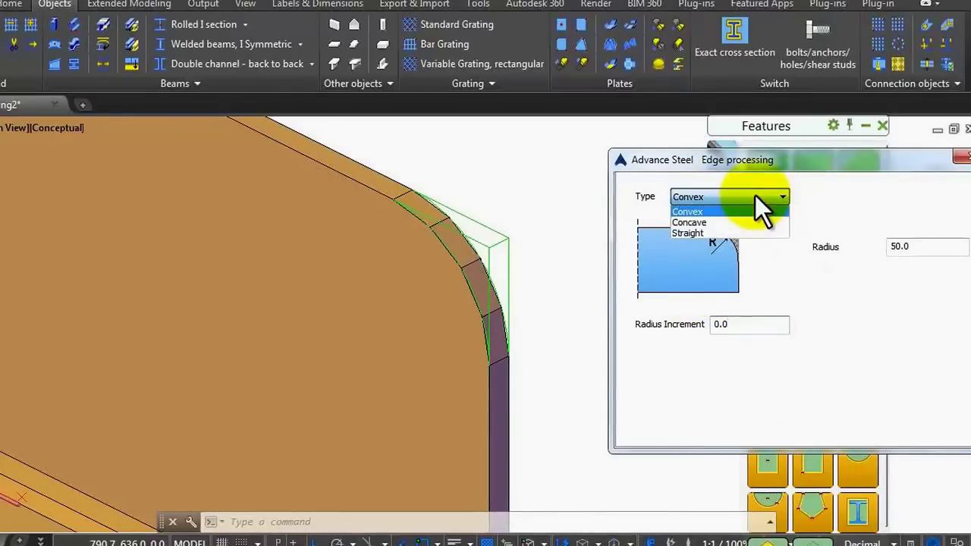
pyautogui.click(719, 224)
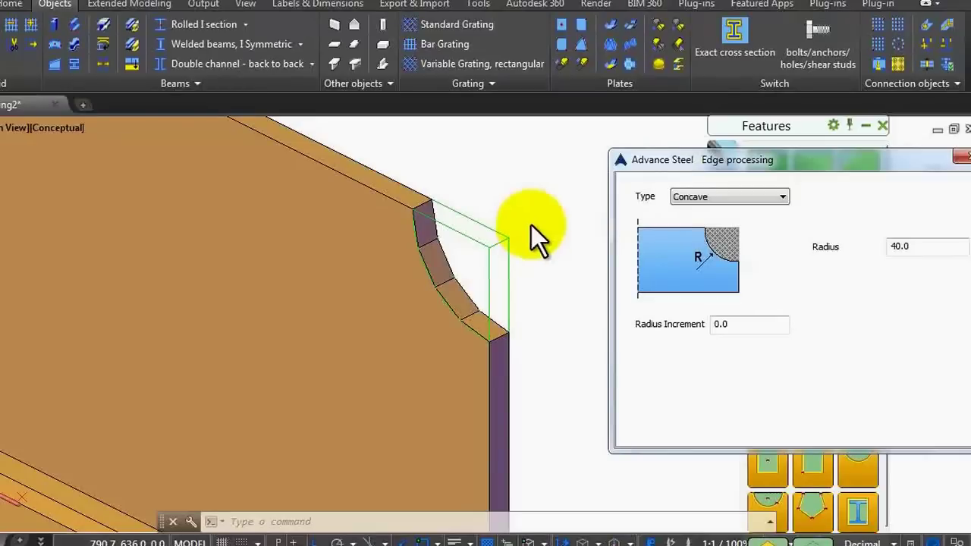
pyautogui.doubleClick(911, 246)
pyautogui.write('100')
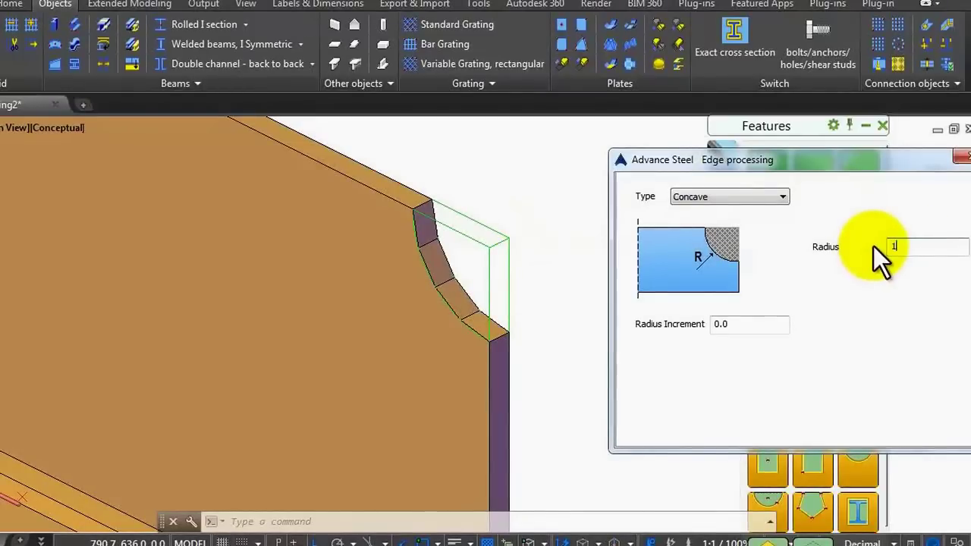
pyautogui.click(772, 318)
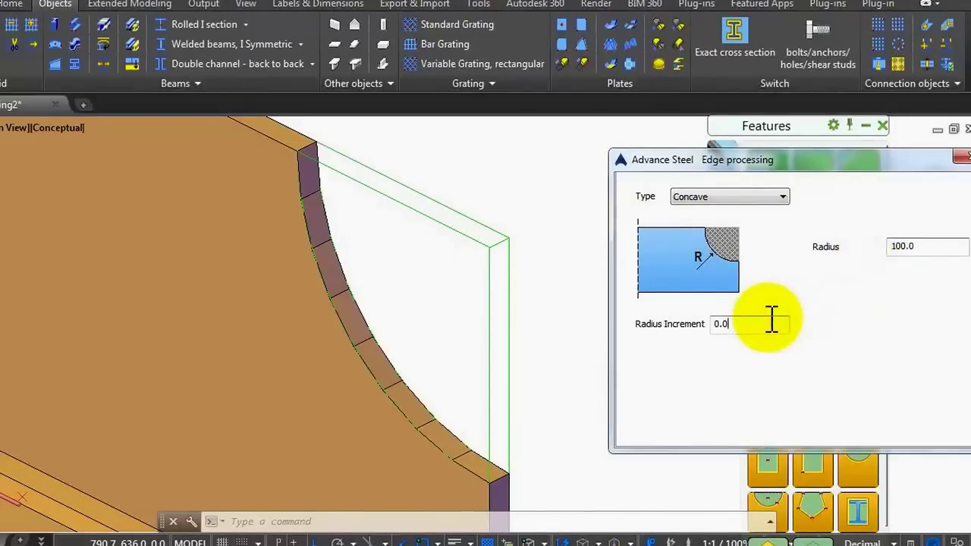
pyautogui.scroll(-5, 533, 241)
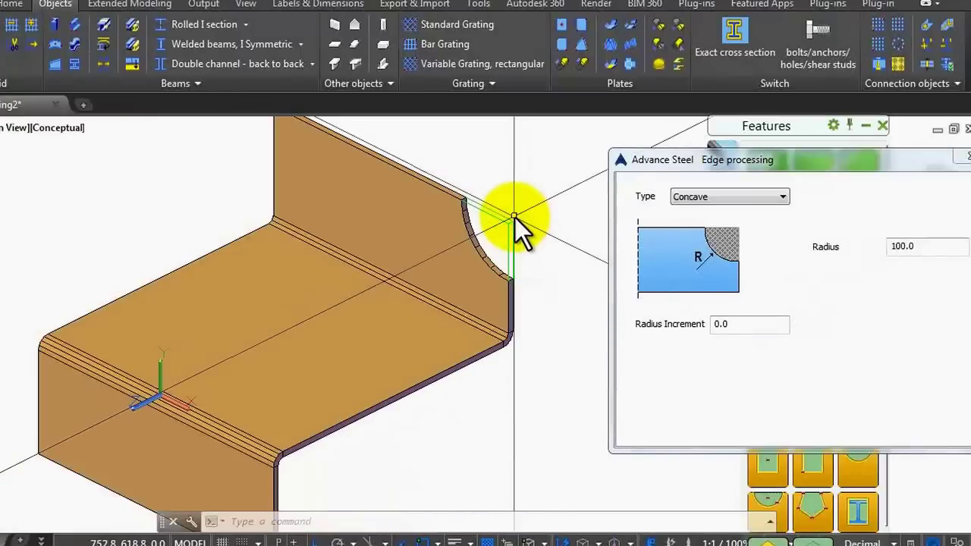
pyautogui.scroll(1, 501, 205)
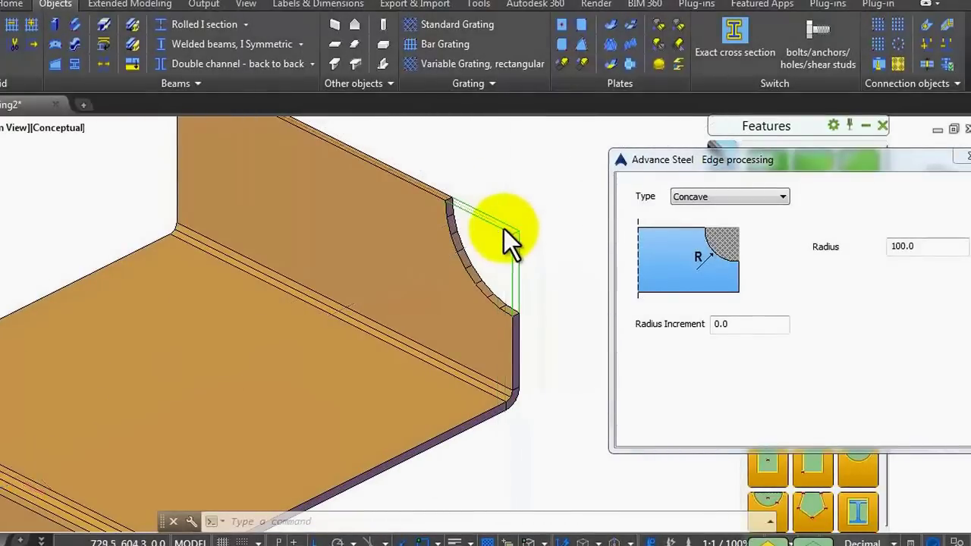
pyautogui.scroll(-5, 504, 229)
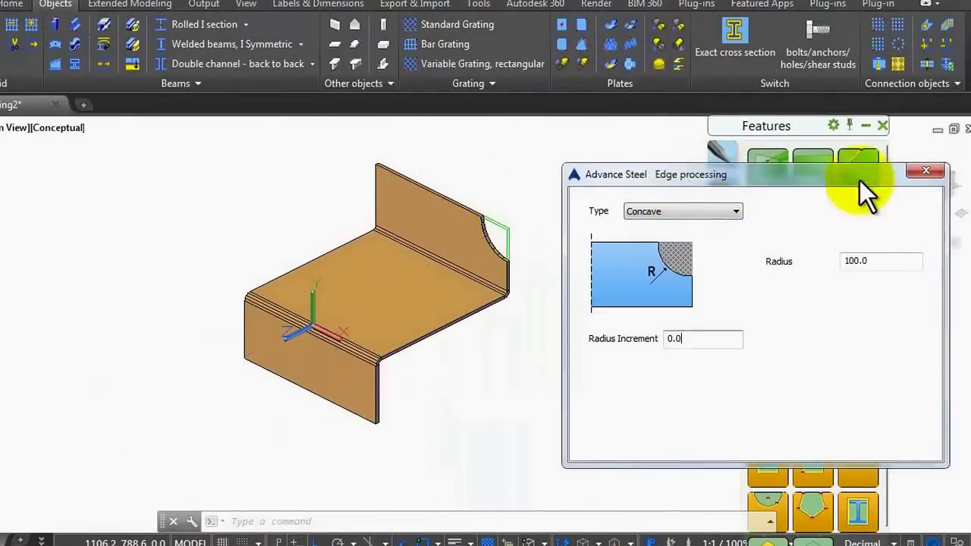
pyautogui.click(926, 171)
# Step: Add a concave corner cut of radius 100 to the raised back plate's other upper corner
pyautogui.scroll(4, 428, 178)
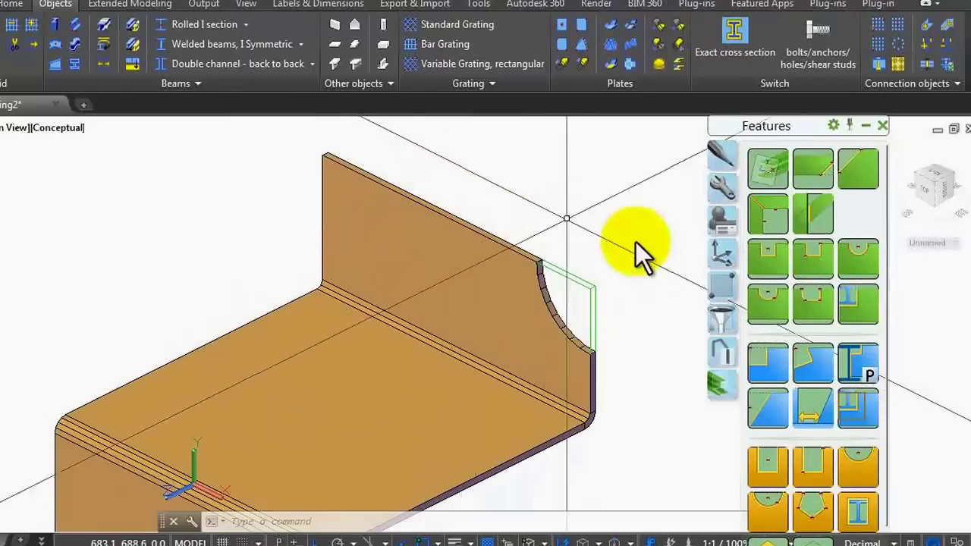
pyautogui.click(856, 170)
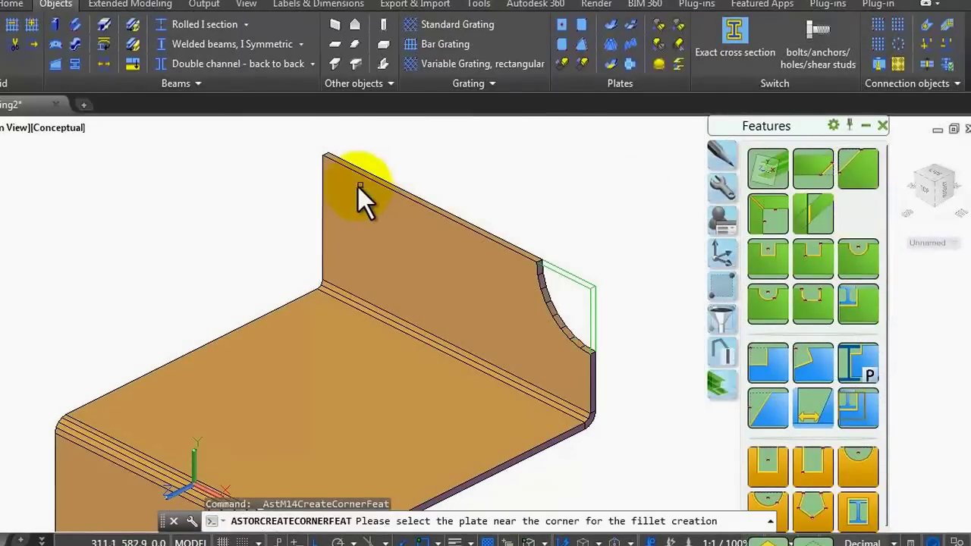
pyautogui.click(327, 162)
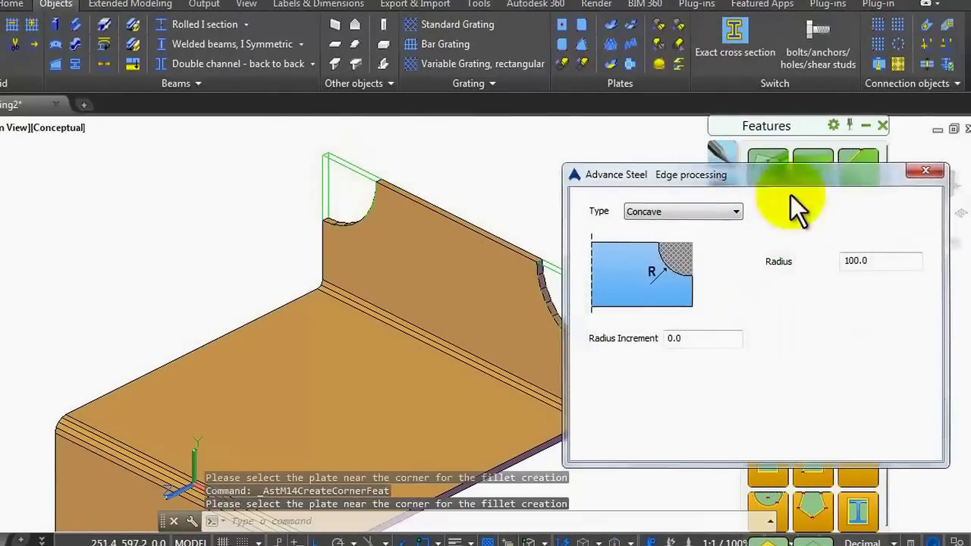
pyautogui.click(926, 173)
pyautogui.scroll(-3, 547, 165)
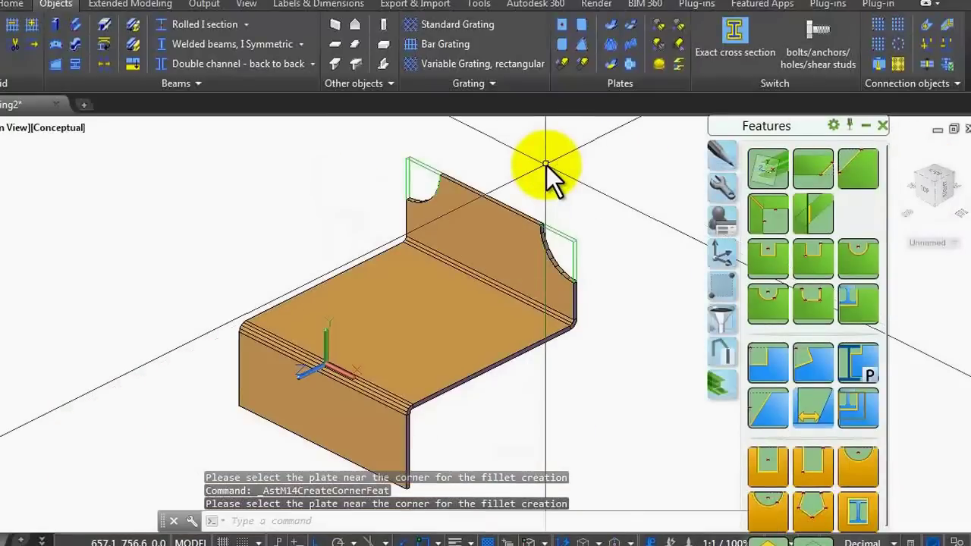
# Step: Cut a circular contour of radius 40 in the middle of the raised back plate, applied to the entire folded plate
pyautogui.click(433, 200)
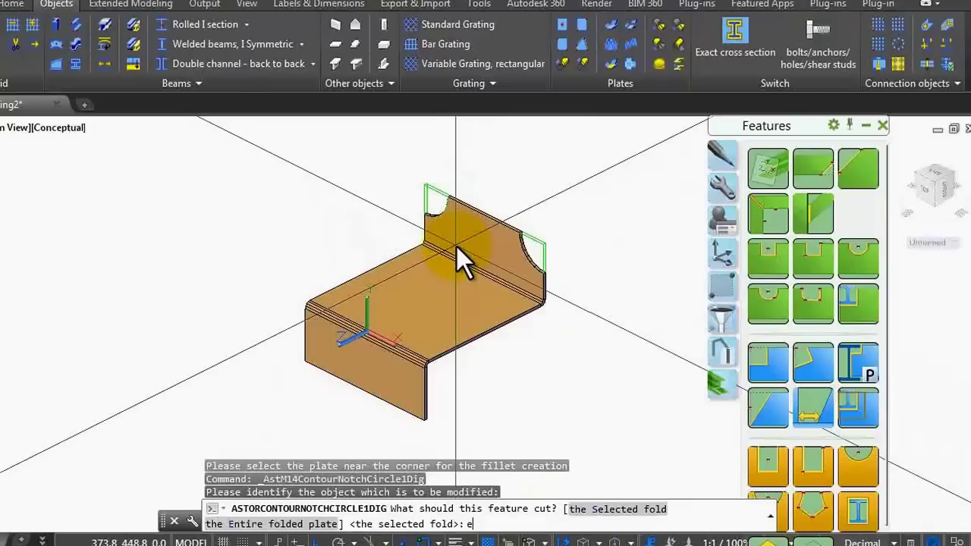
pyautogui.write('e')
pyautogui.press('Return')
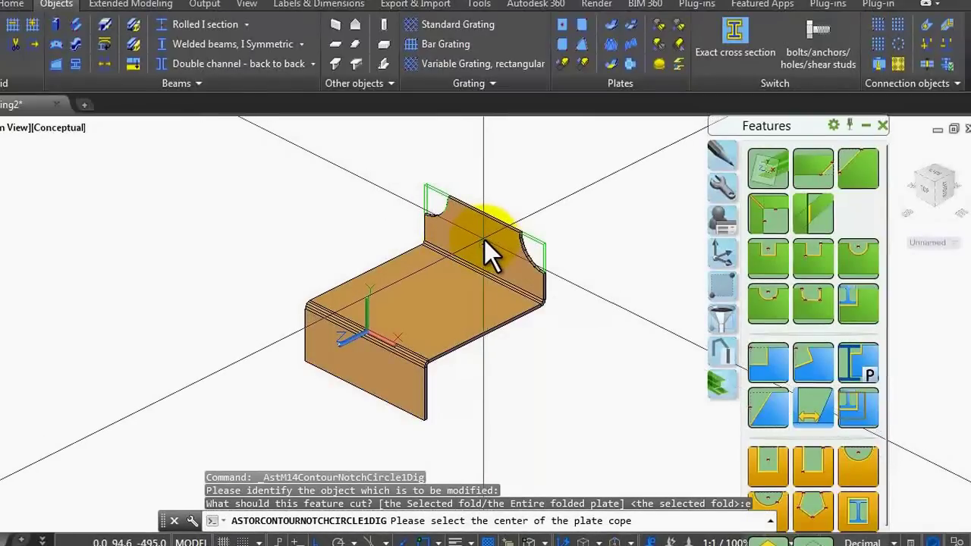
pyautogui.click(484, 239)
pyautogui.moveTo(623, 175); pyautogui.dragTo(635, 181)
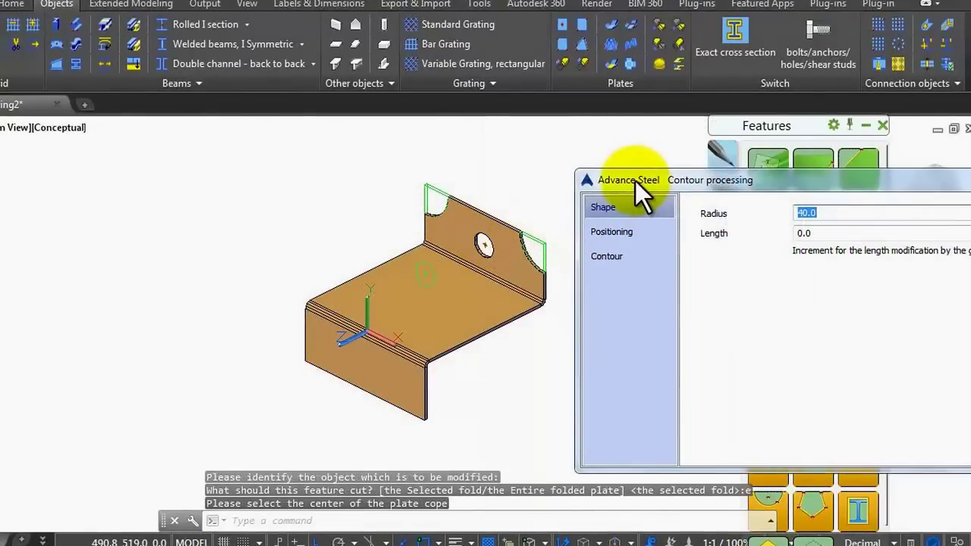
pyautogui.scroll(5, 261, 250)
pyautogui.scroll(-5, 261, 250)
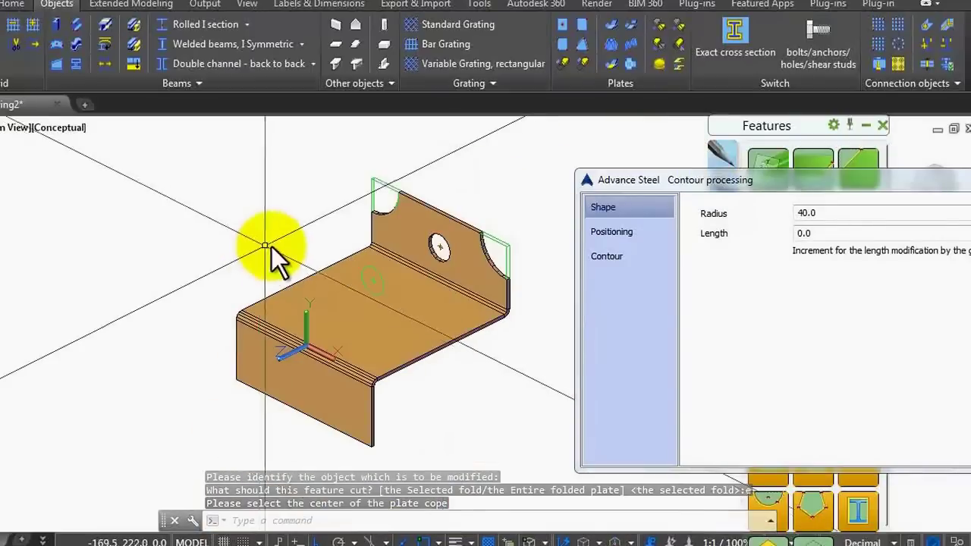
# Step: Try several offset positions for the back plate's circular cutout, return it to the centre position and close its properties
pyautogui.scroll(3, 496, 211)
pyautogui.moveTo(774, 184); pyautogui.dragTo(698, 174)
pyautogui.click(544, 224)
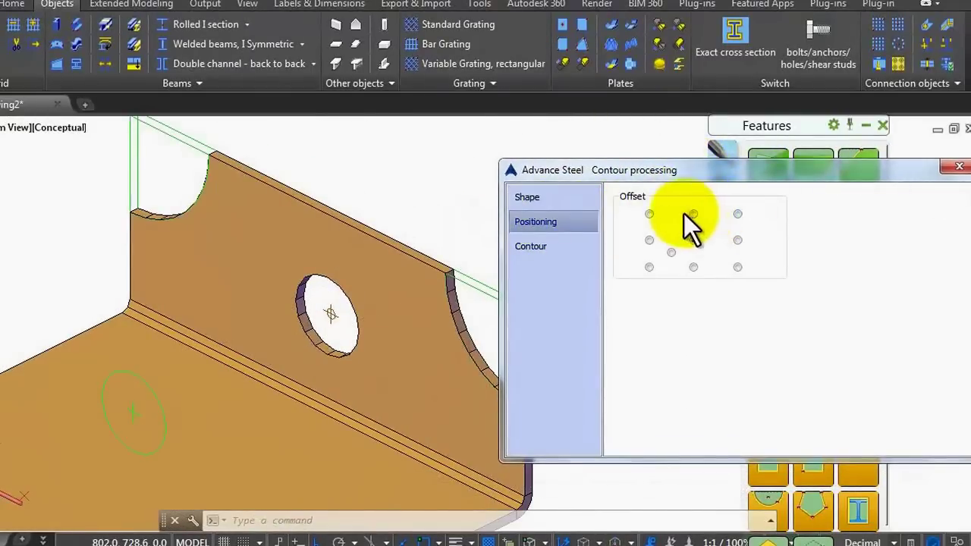
pyautogui.click(693, 214)
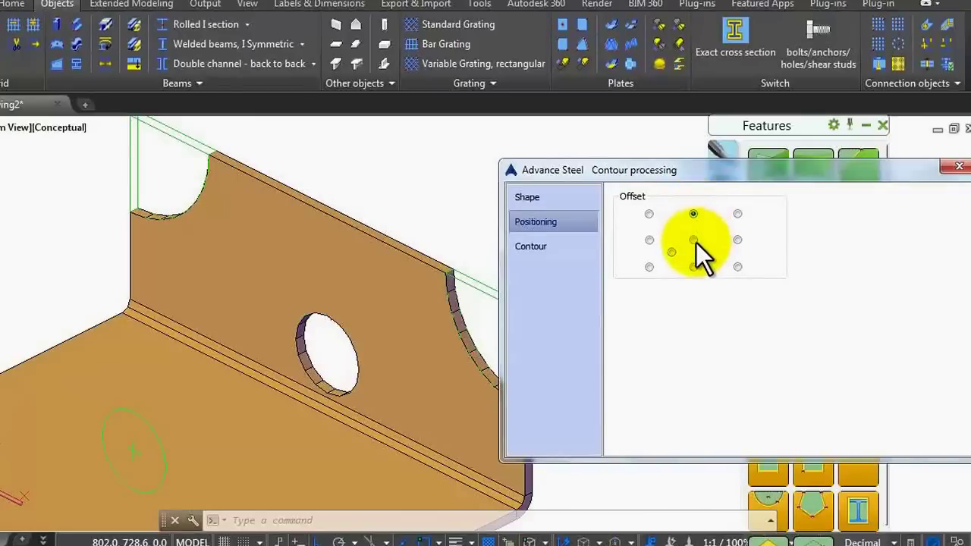
pyautogui.click(695, 241)
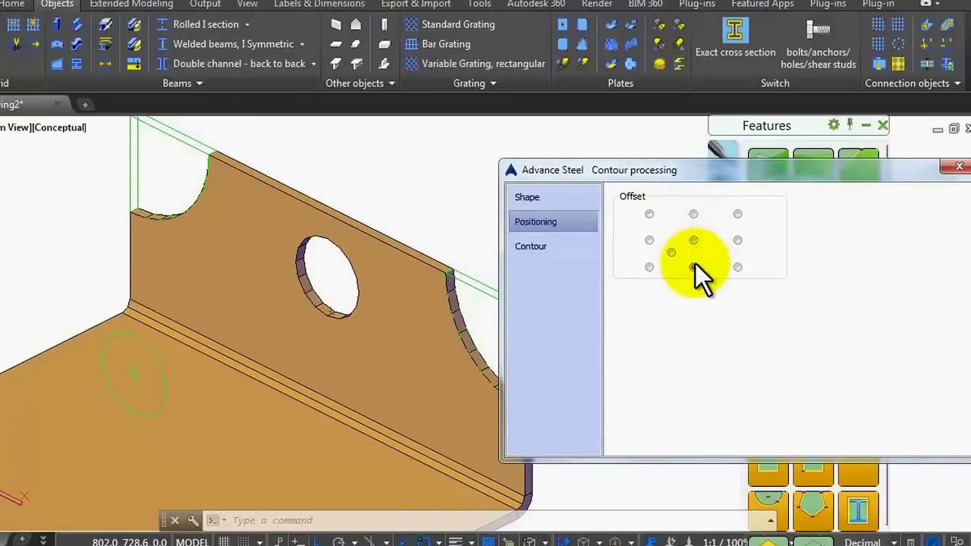
pyautogui.click(694, 265)
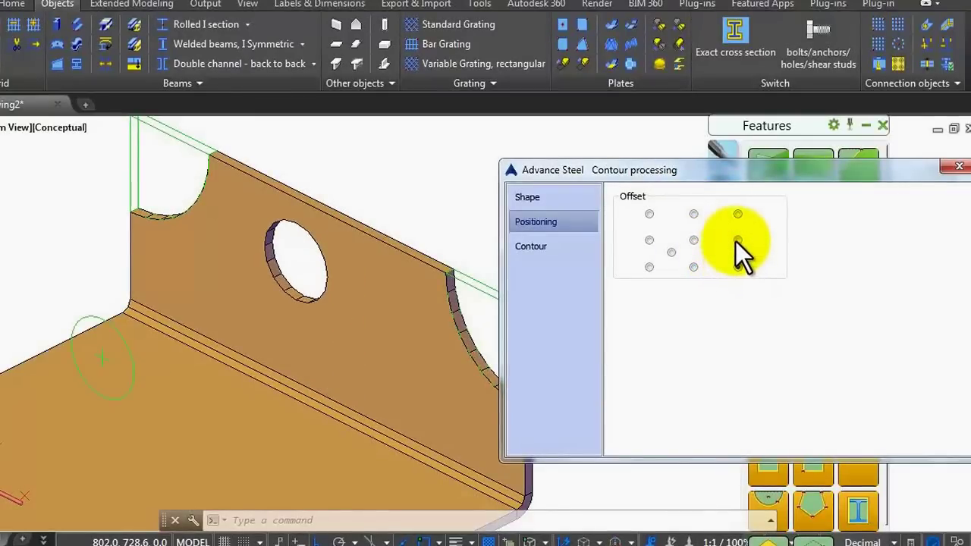
pyautogui.click(737, 239)
pyautogui.click(739, 213)
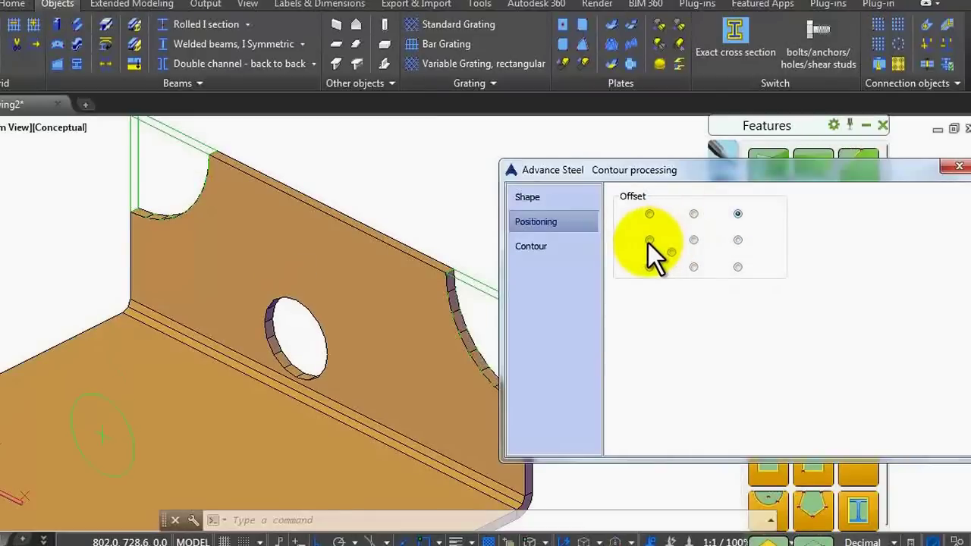
pyautogui.click(649, 240)
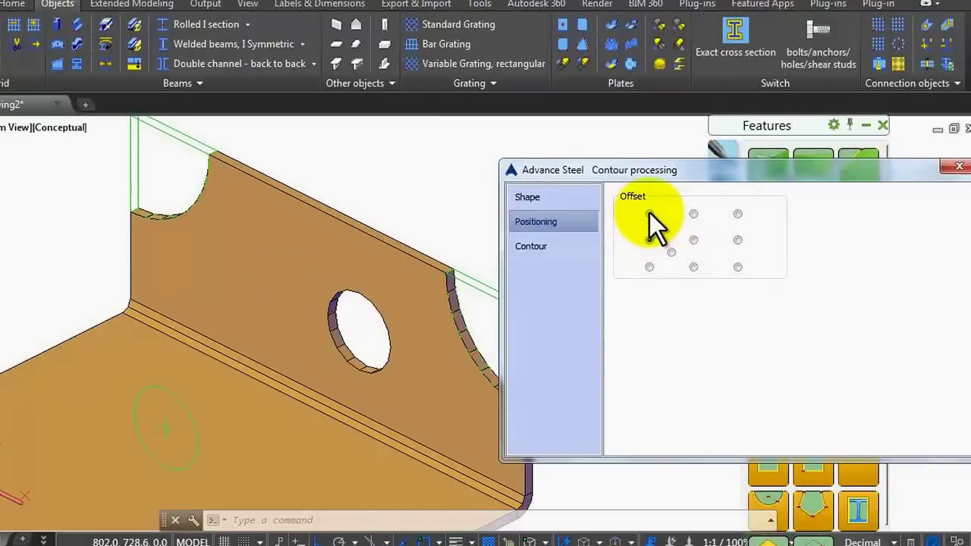
pyautogui.click(649, 214)
pyautogui.click(694, 241)
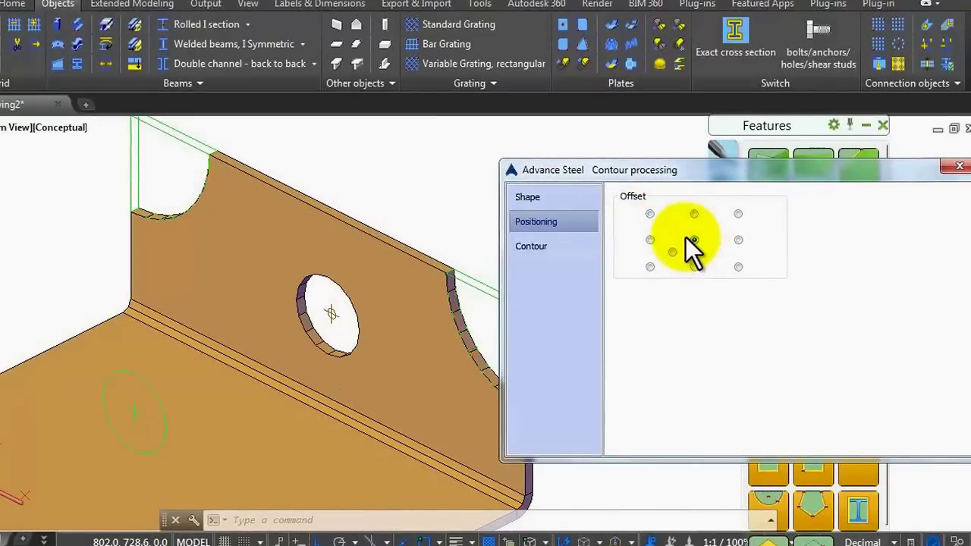
pyautogui.scroll(-5, 553, 210)
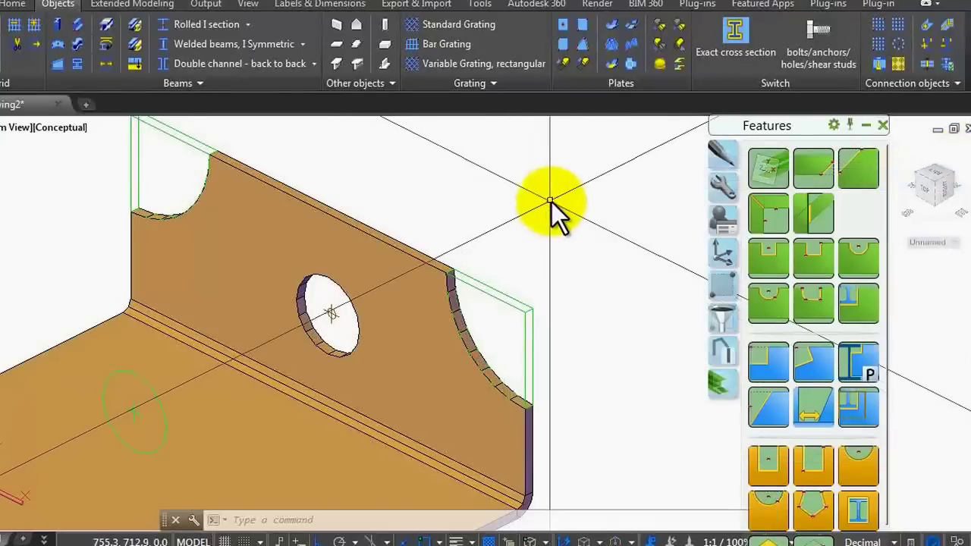
# Step: Examine the folded plate's properties, including the available coatings and the behavior settings, and close them without changes
pyautogui.scroll(4, 474, 234)
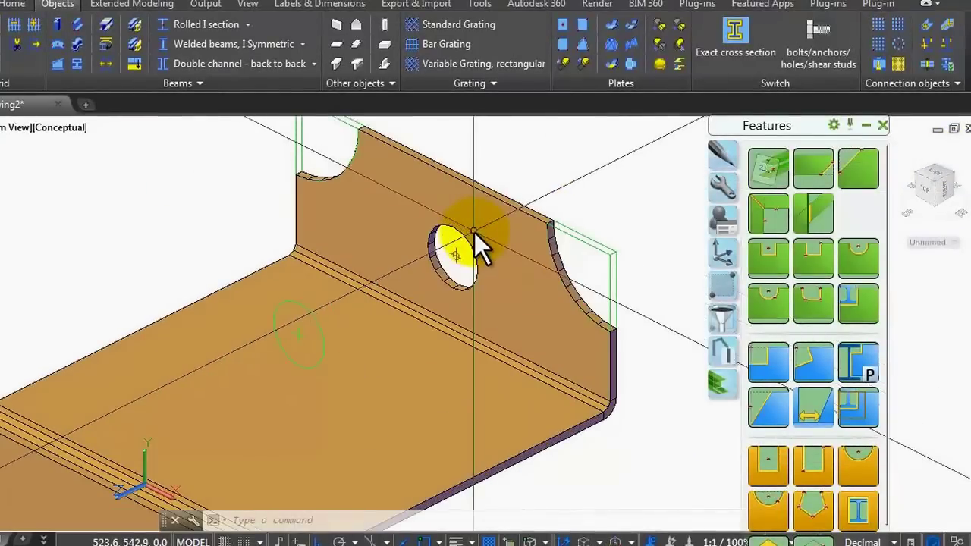
pyautogui.doubleClick(456, 258)
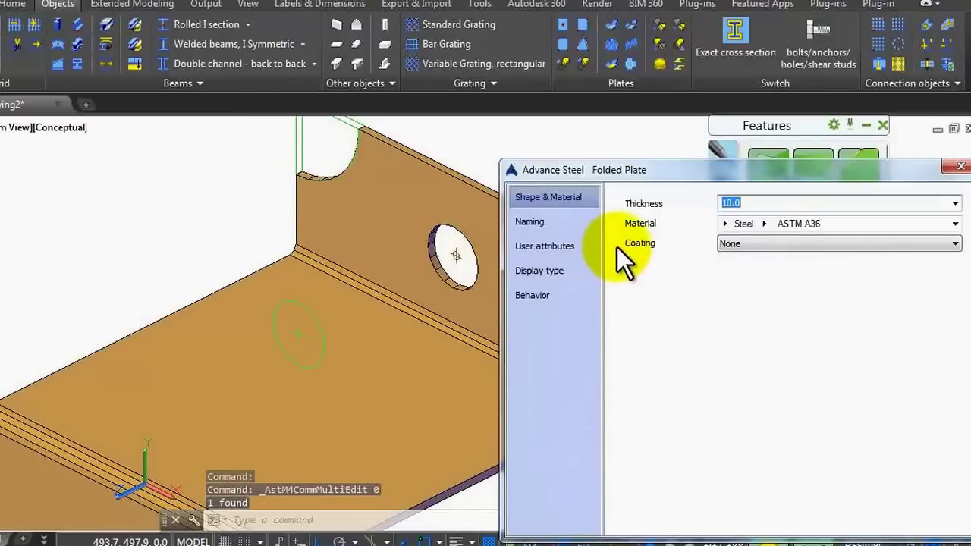
pyautogui.click(844, 246)
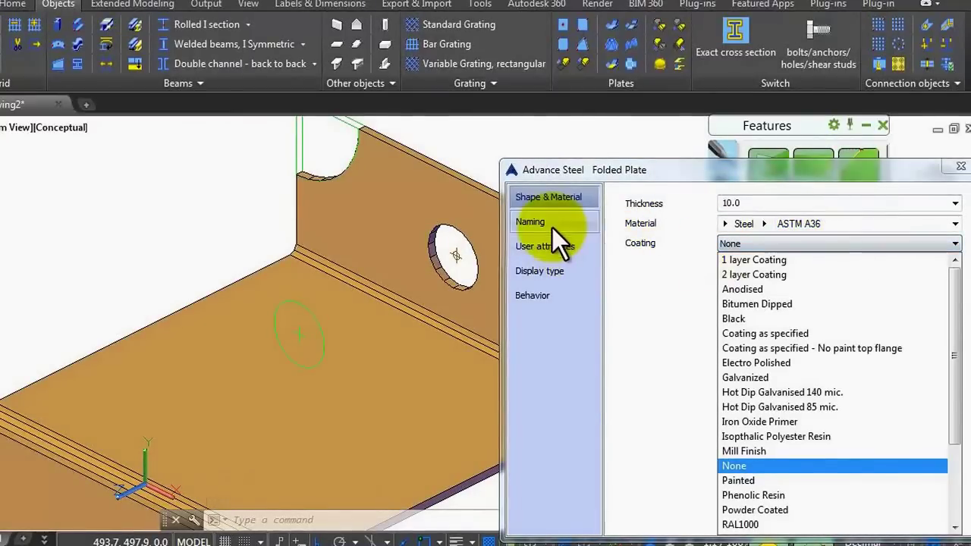
pyautogui.click(551, 296)
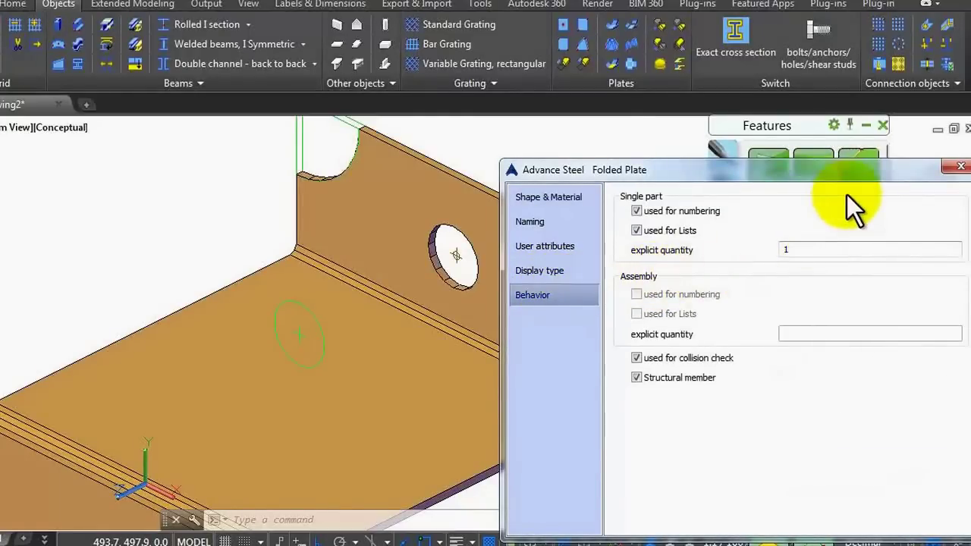
pyautogui.click(961, 165)
pyautogui.click(548, 186)
pyautogui.scroll(-6, 561, 194)
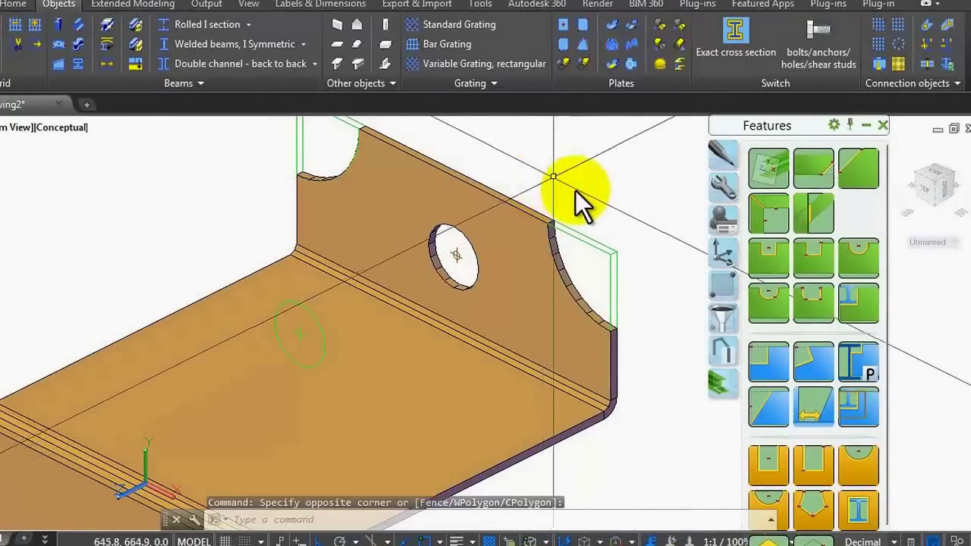
# Step: Cut a circular contour of radius 40 in the middle of the front downward flange, applied to the entire folded plate
pyautogui.scroll(5, 356, 379)
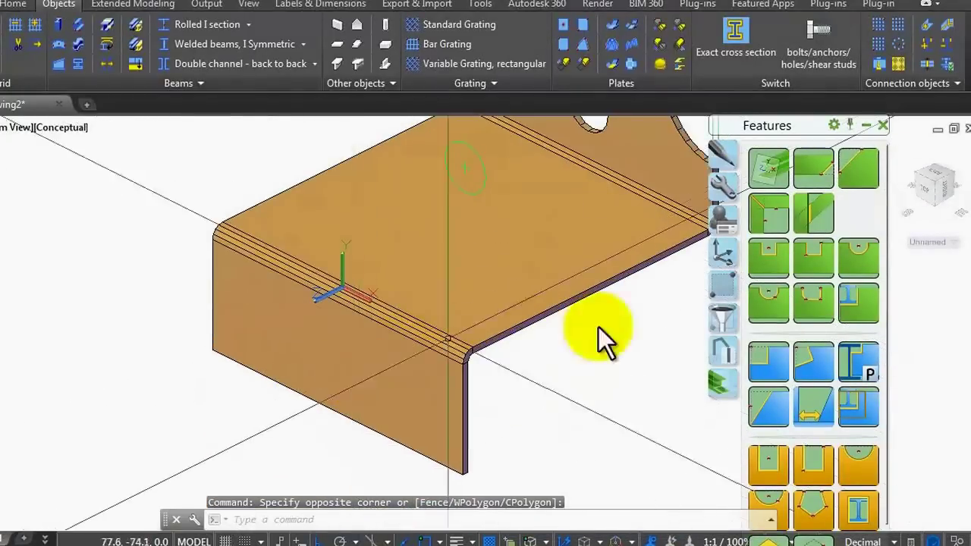
pyautogui.click(849, 255)
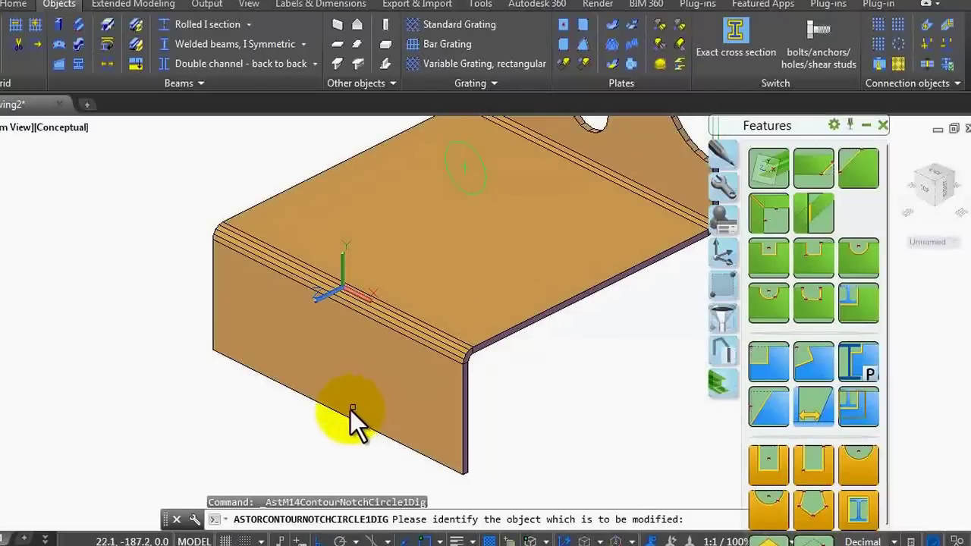
pyautogui.click(340, 415)
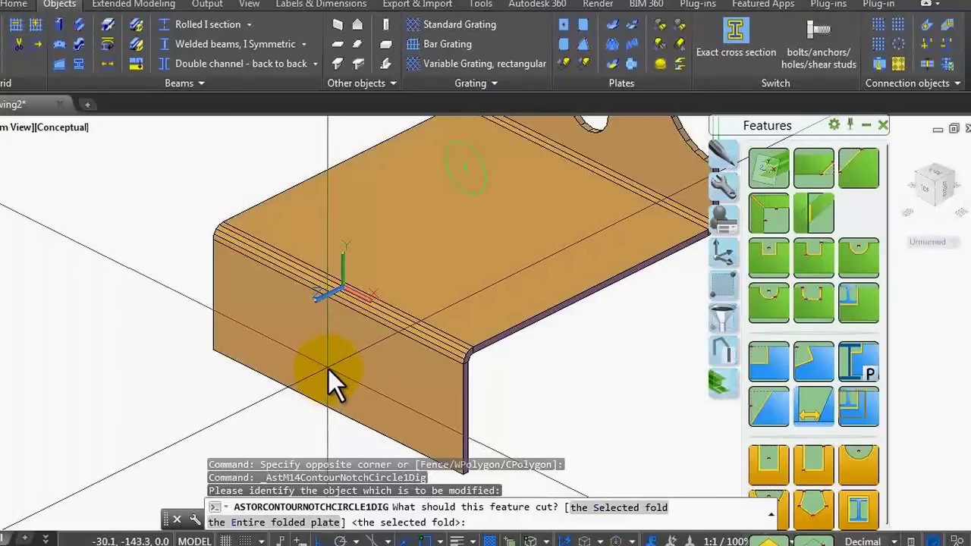
pyautogui.write('e')
pyautogui.press('Return')
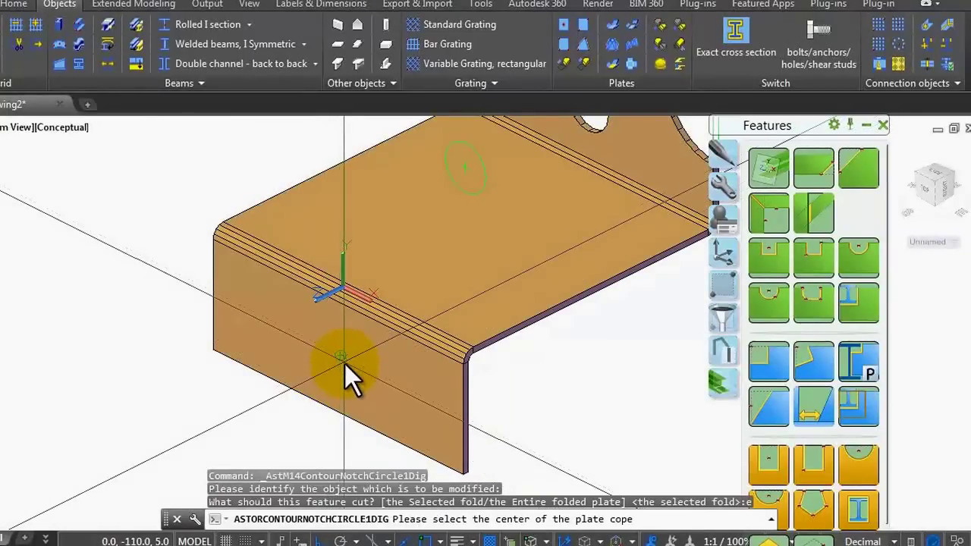
pyautogui.click(345, 364)
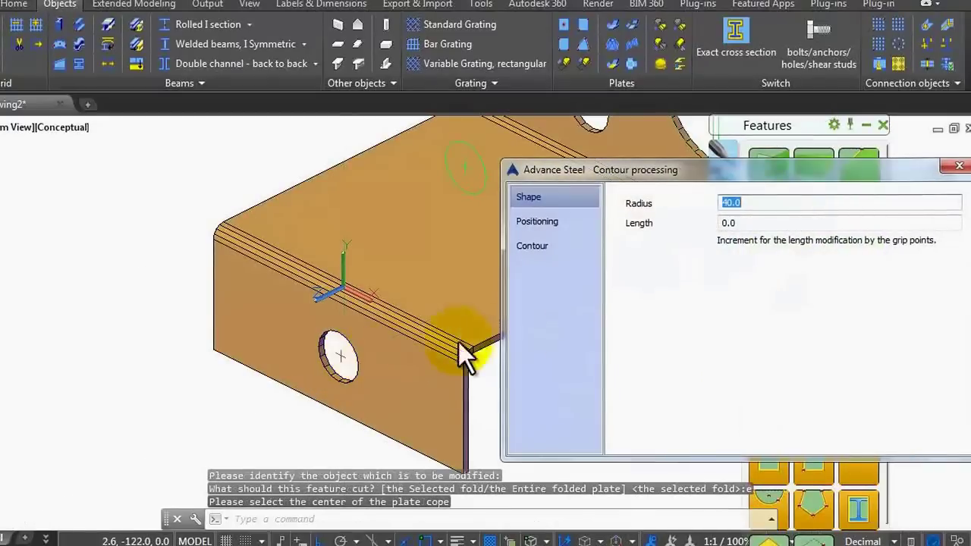
pyautogui.click(960, 167)
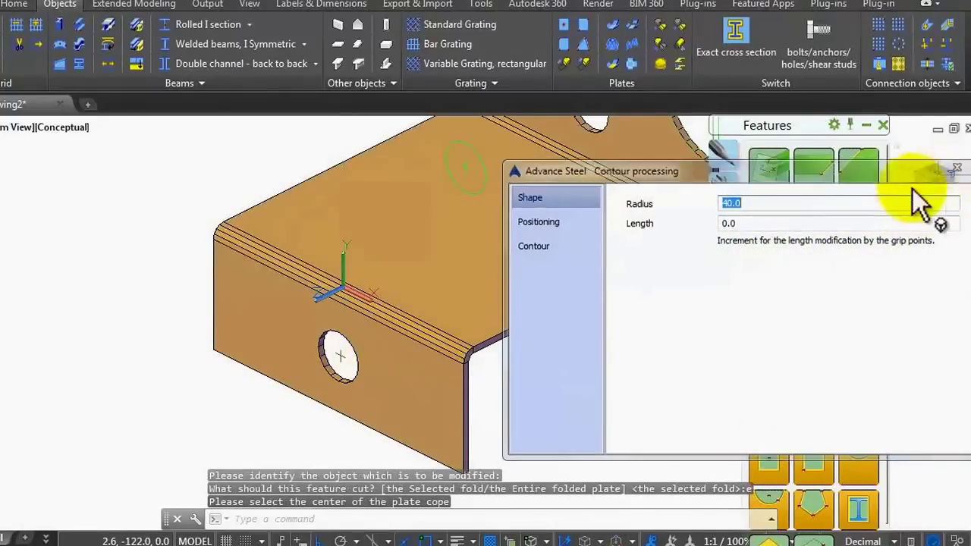
pyautogui.scroll(-5, 275, 350)
pyautogui.scroll(6, 321, 303)
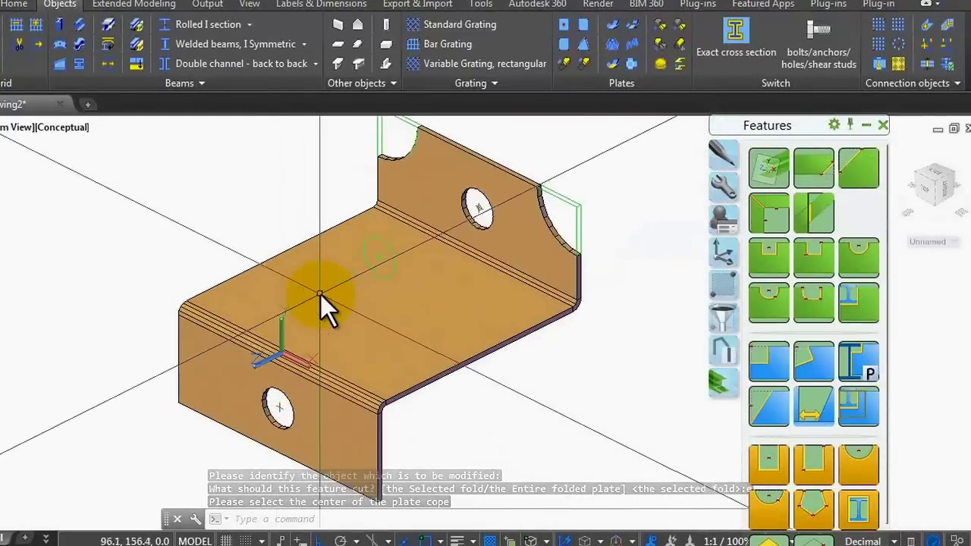
pyautogui.scroll(-4, 295, 245)
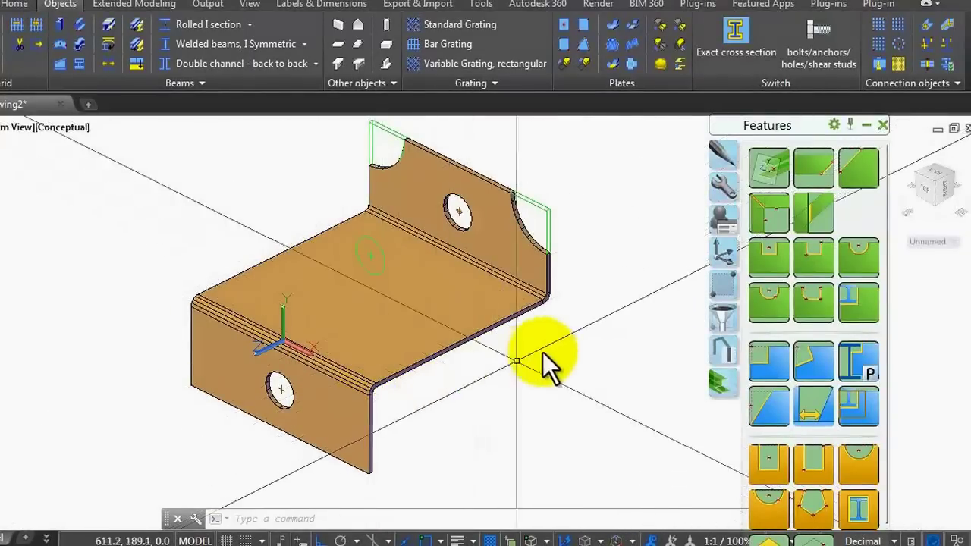
# Step: Reset the UCS to World
pyautogui.click(825, 292)
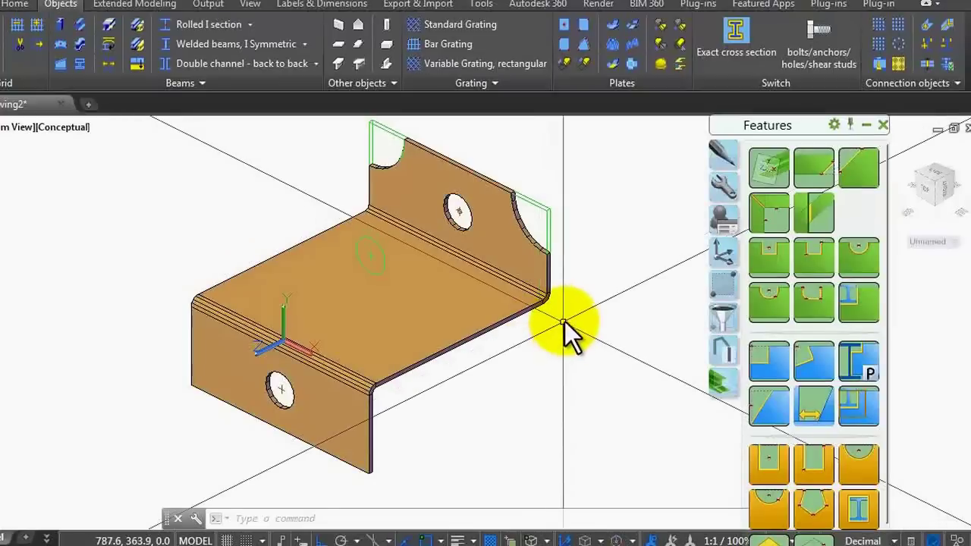
pyautogui.write('ucs')
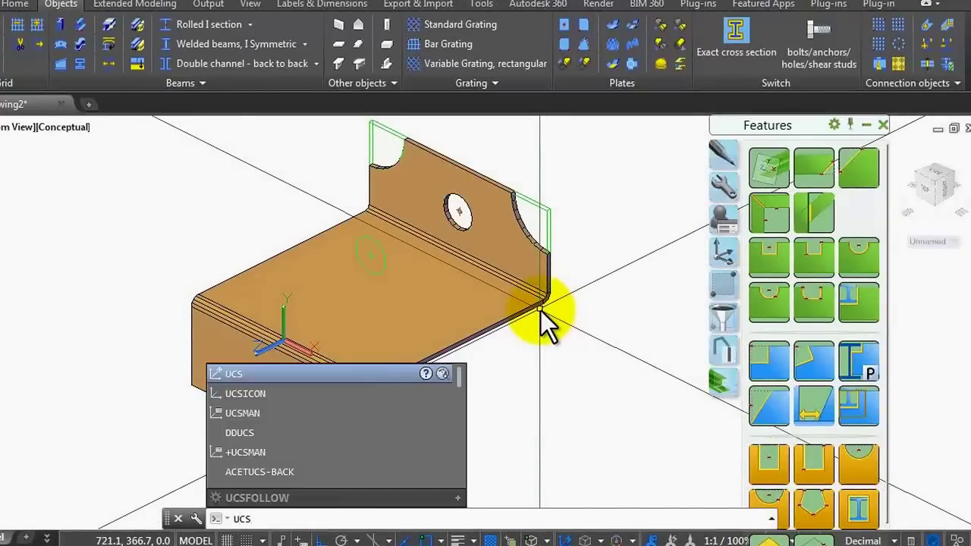
pyautogui.press('Return')
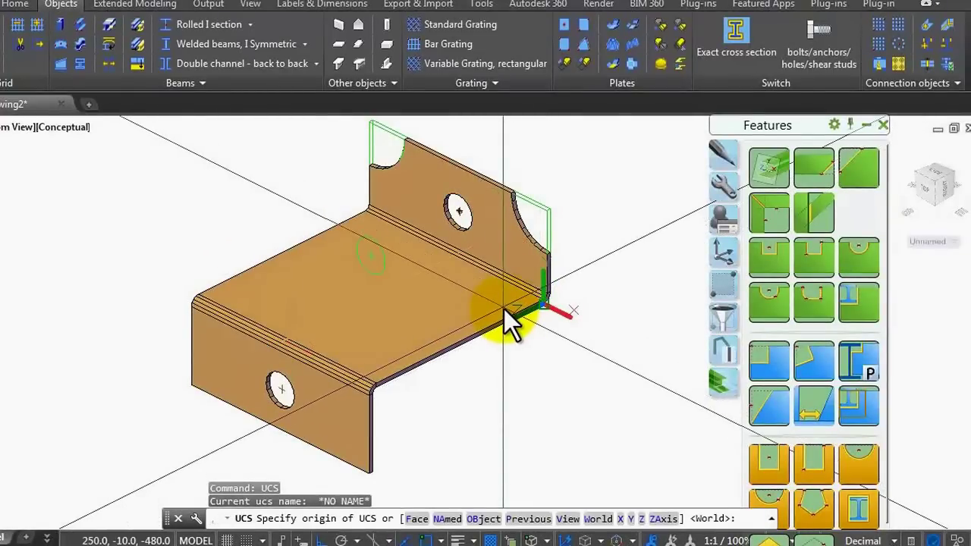
pyautogui.write('w')
pyautogui.press('Return')
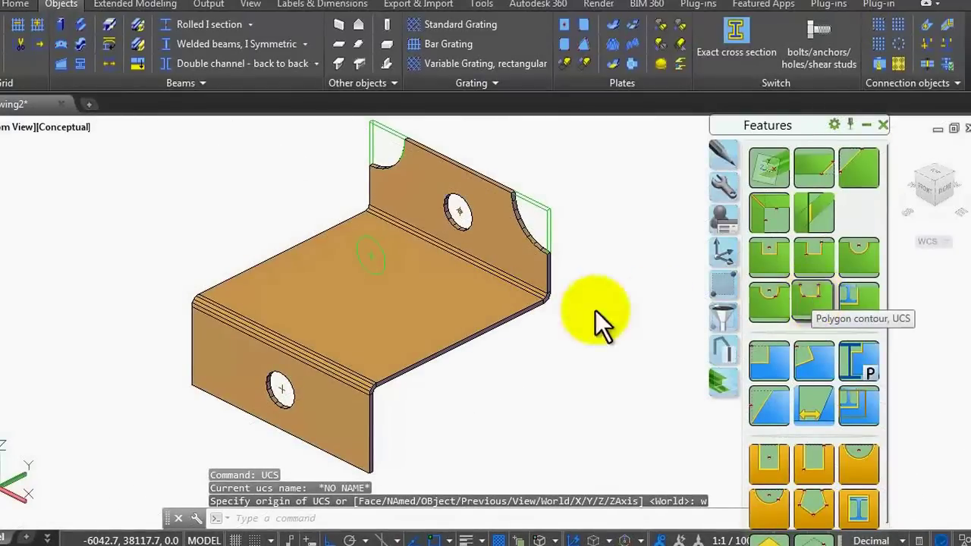
# Step: Draw a closed polyline outline with a notch in one side in the empty area beside the folded plate
pyautogui.scroll(2, 442, 314)
pyautogui.scroll(-2, 442, 314)
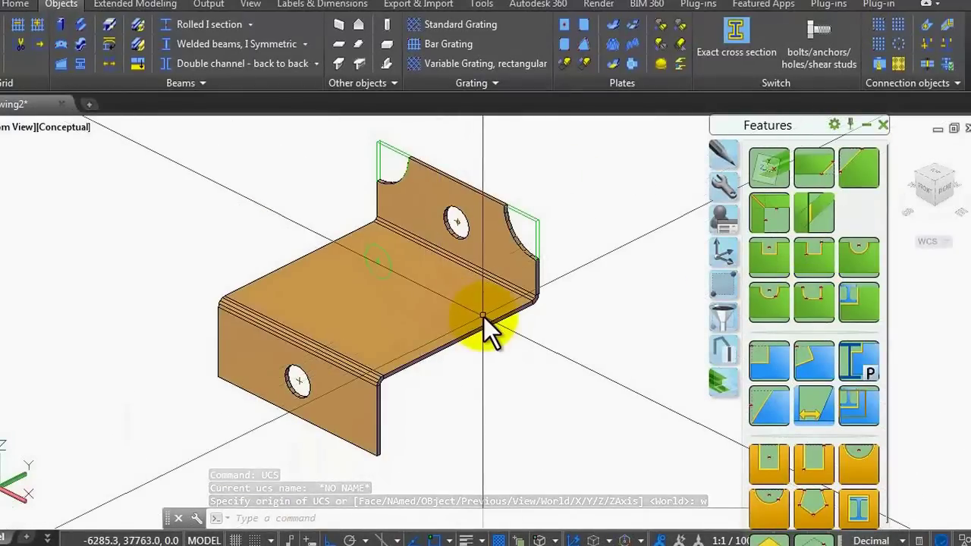
pyautogui.write('pl')
pyautogui.press('Return')
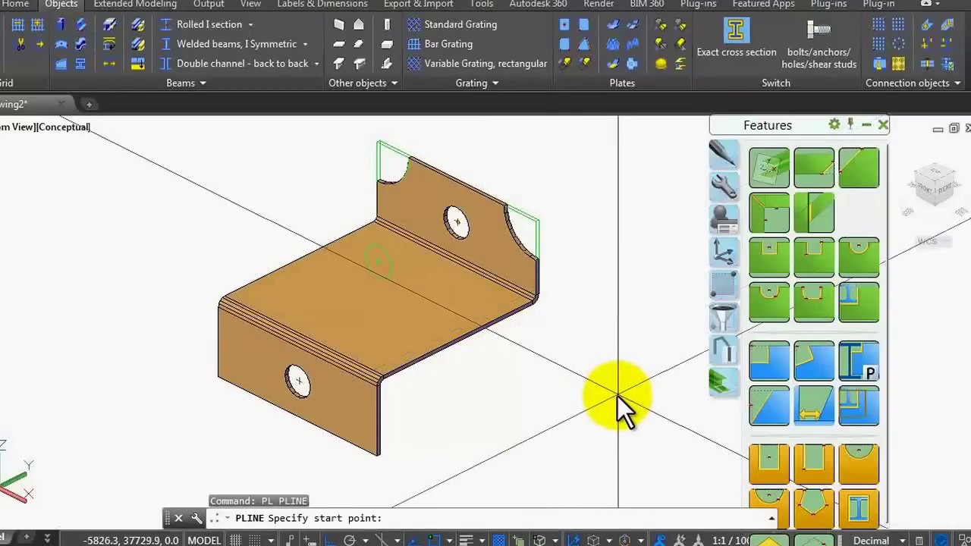
pyautogui.click(600, 379)
pyautogui.click(589, 371)
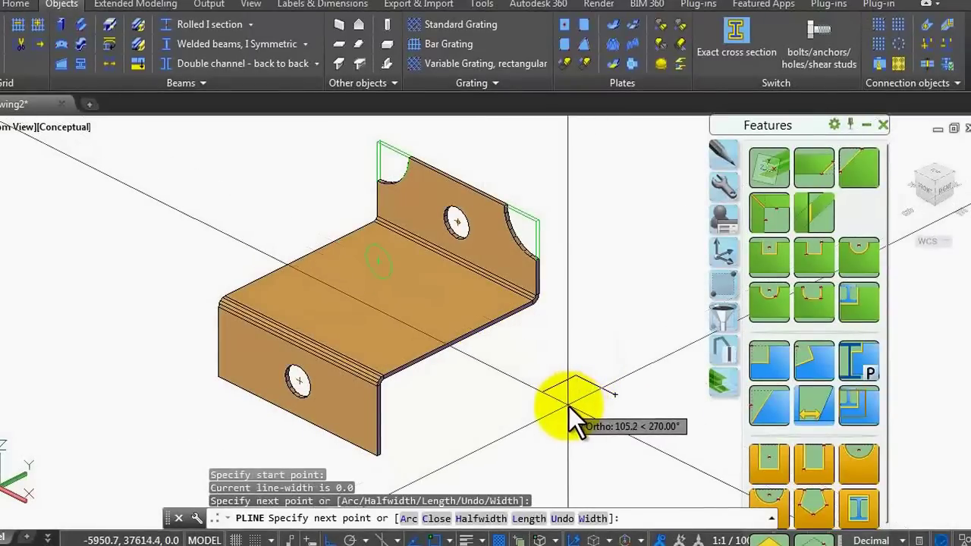
pyautogui.click(569, 407)
pyautogui.click(583, 413)
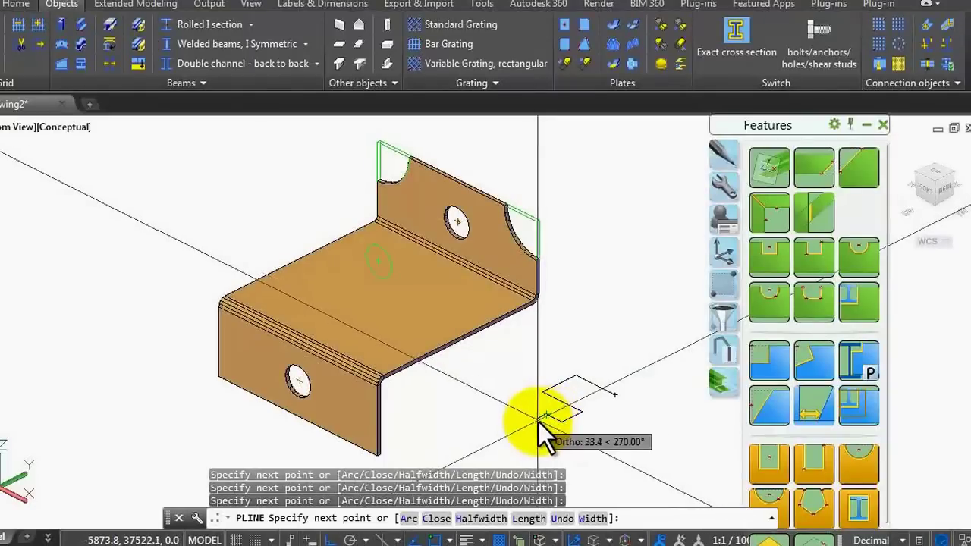
pyautogui.scroll(-2, 535, 426)
pyautogui.click(531, 434)
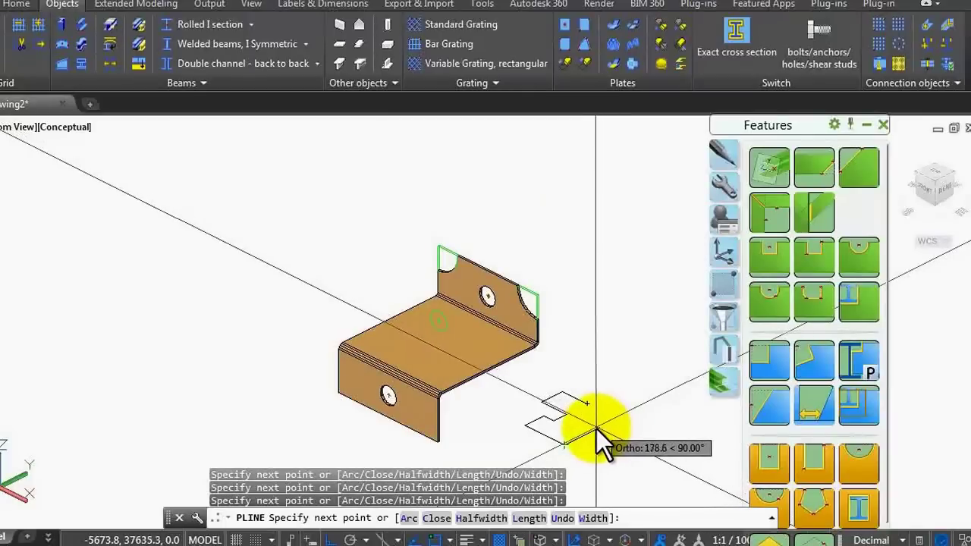
pyautogui.write('c')
pyautogui.press('Return')
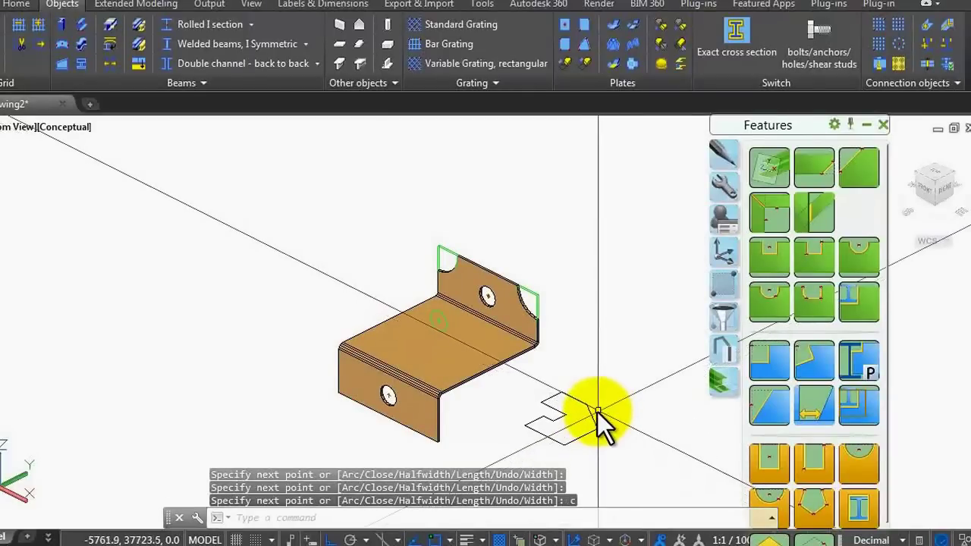
# Step: Move the notched polyline onto the folded plate's middle panel, from its outer side's midpoint to the panel's free side edge
pyautogui.scroll(1, 598, 414)
pyautogui.write('m')
pyautogui.press('Return')
pyautogui.click(570, 384)
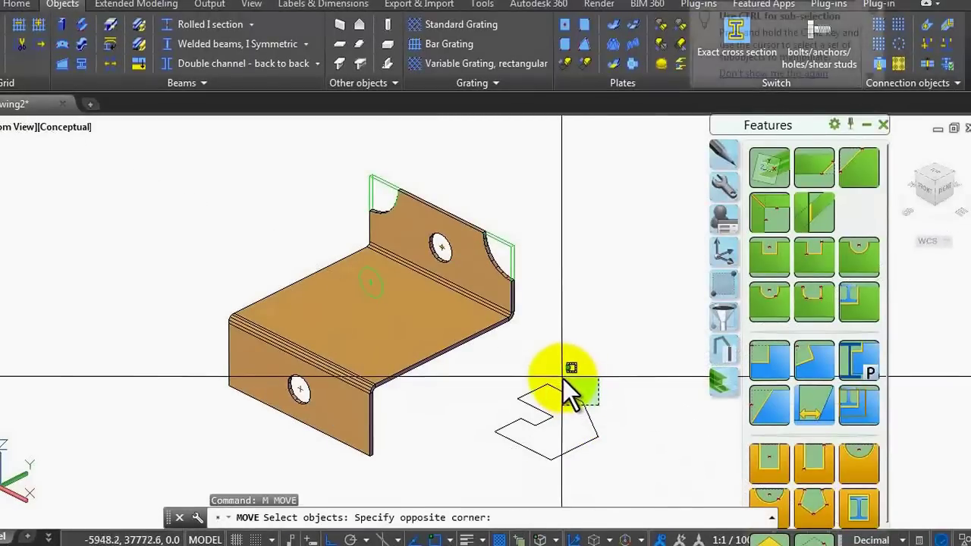
pyautogui.click(583, 395)
pyautogui.press('Return')
pyautogui.click(582, 445)
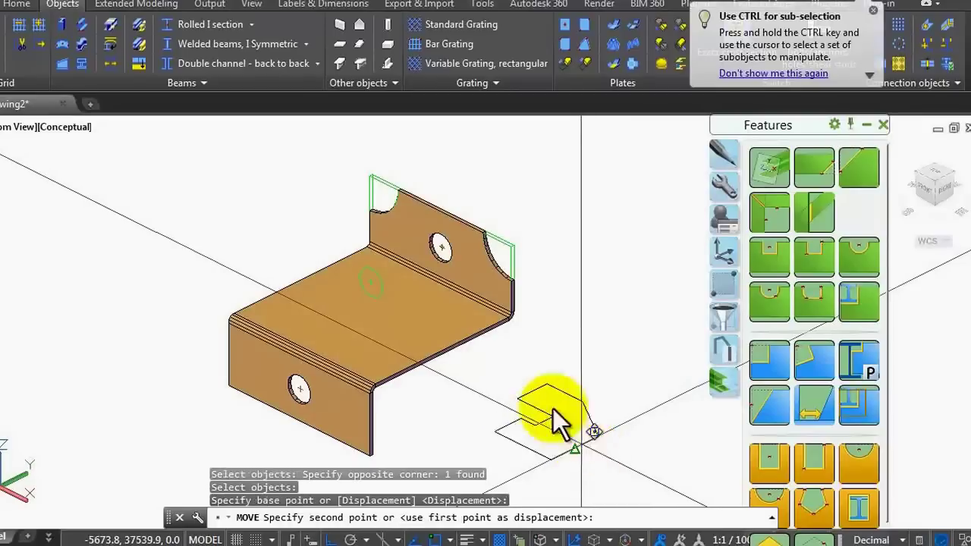
pyautogui.scroll(3, 447, 343)
pyautogui.click(446, 342)
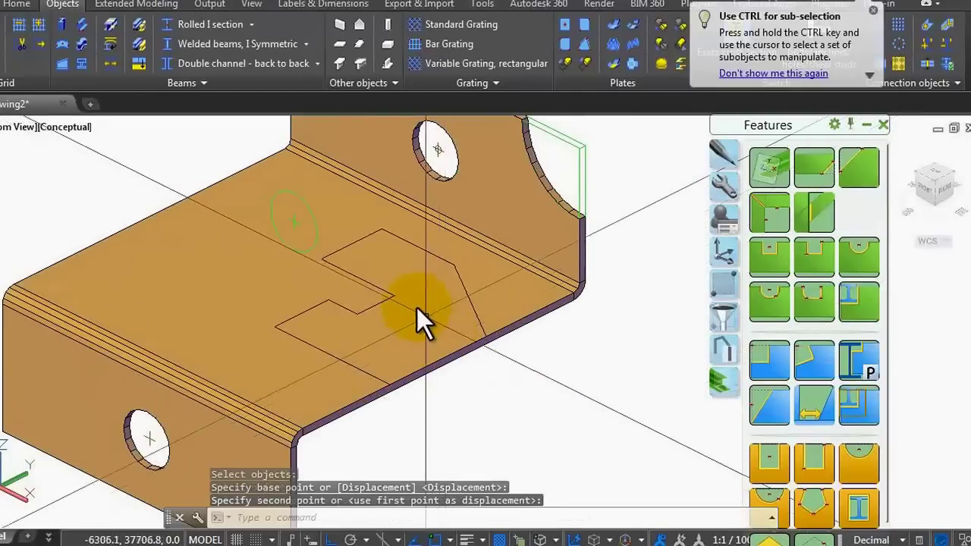
pyautogui.click(470, 318)
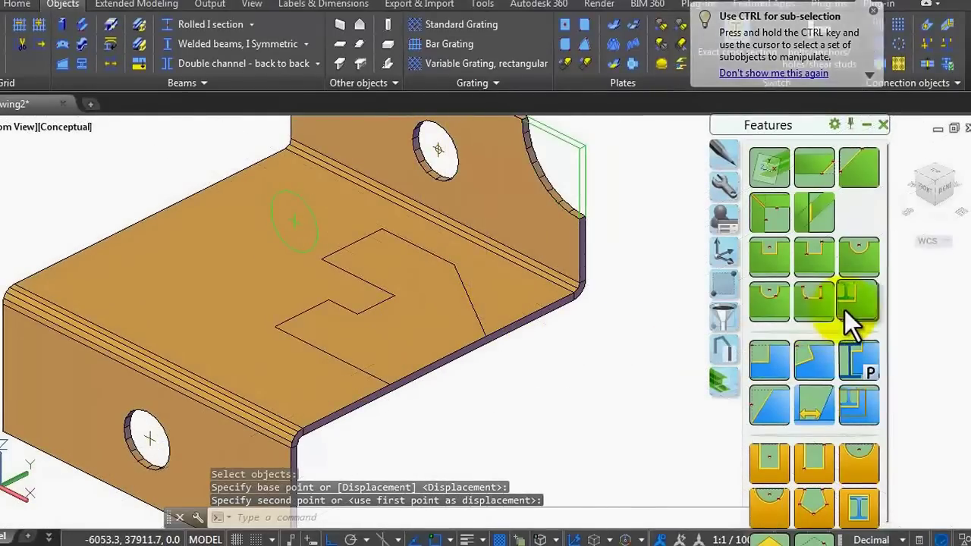
# Step: Cut a UCS polygon contour into the entire folded plate by tracing the corner points of the notched polyline on the middle panel
pyautogui.click(806, 296)
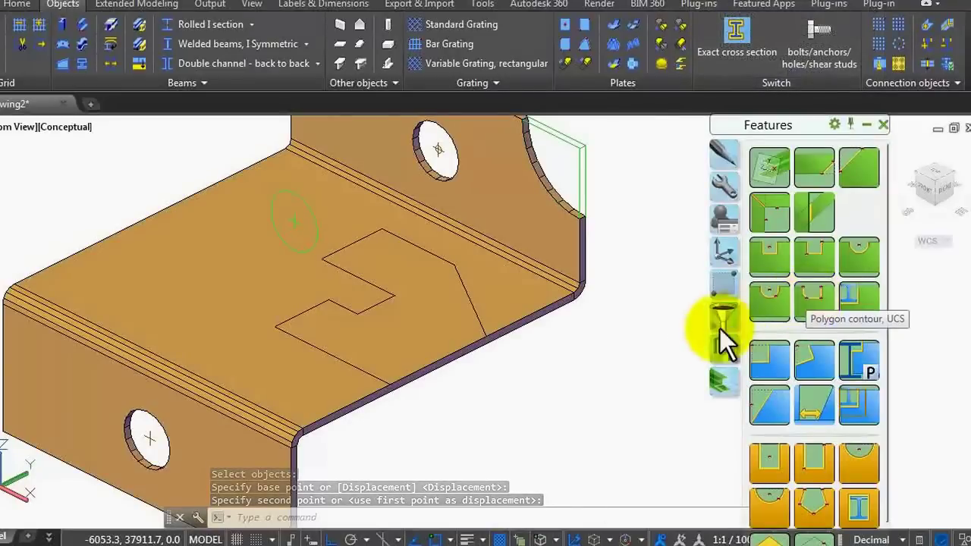
pyautogui.click(499, 316)
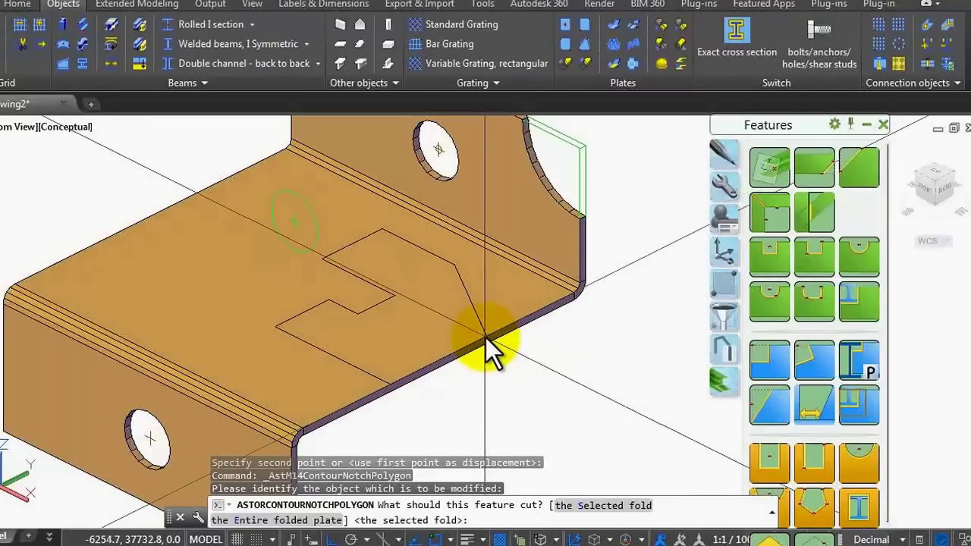
pyautogui.write('e')
pyautogui.press('Return')
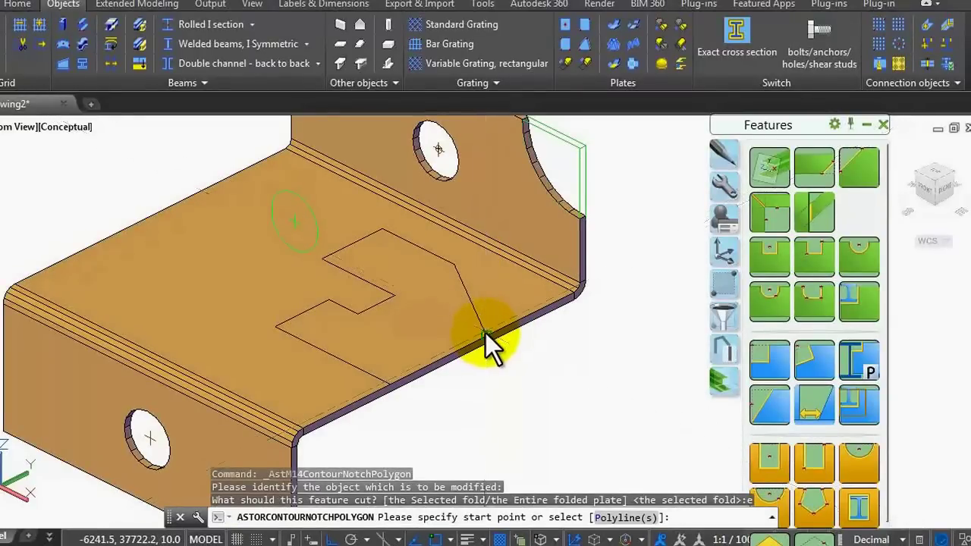
pyautogui.click(464, 276)
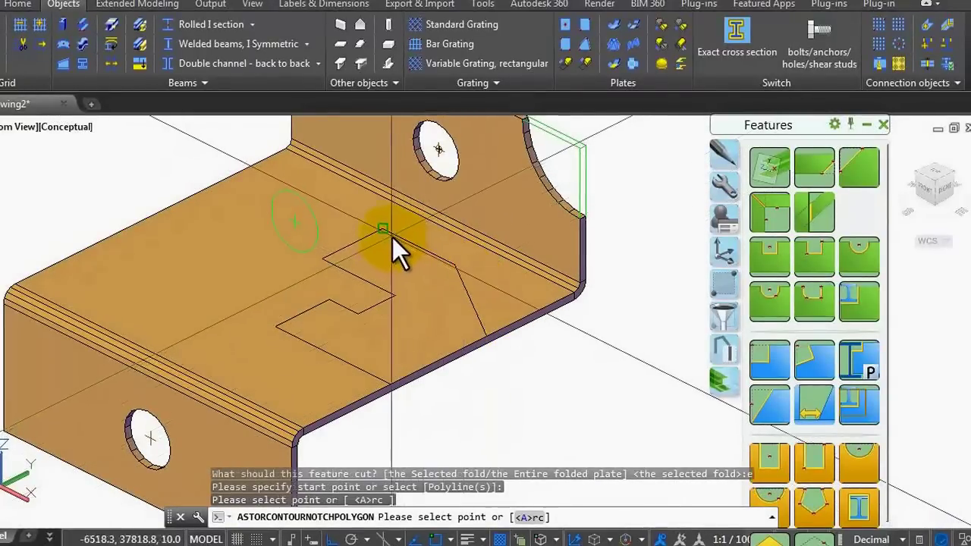
pyautogui.click(386, 240)
pyautogui.click(334, 259)
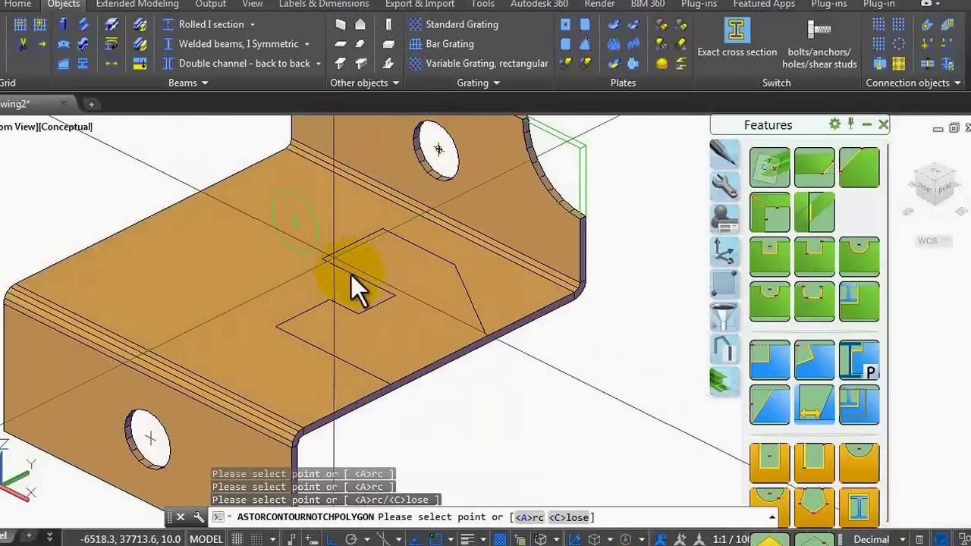
pyautogui.click(387, 295)
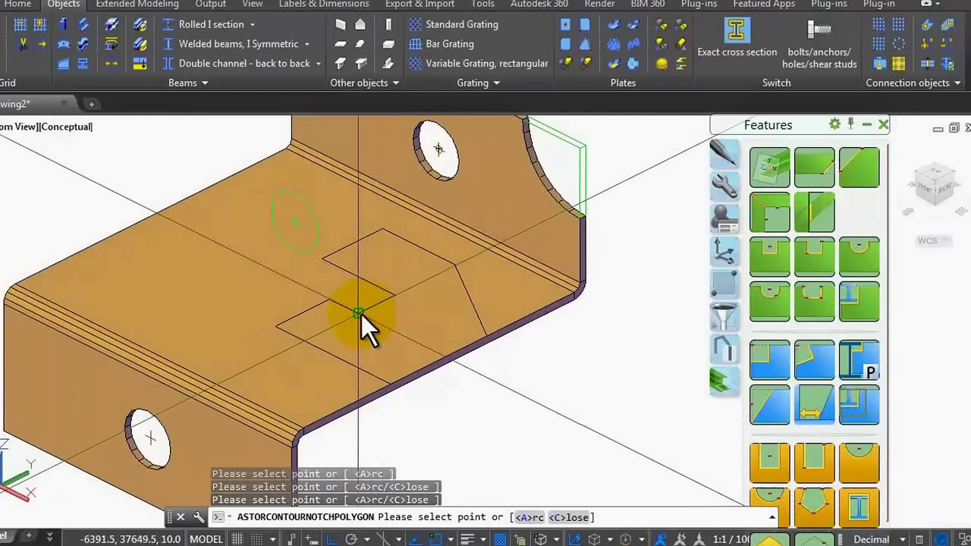
pyautogui.click(336, 298)
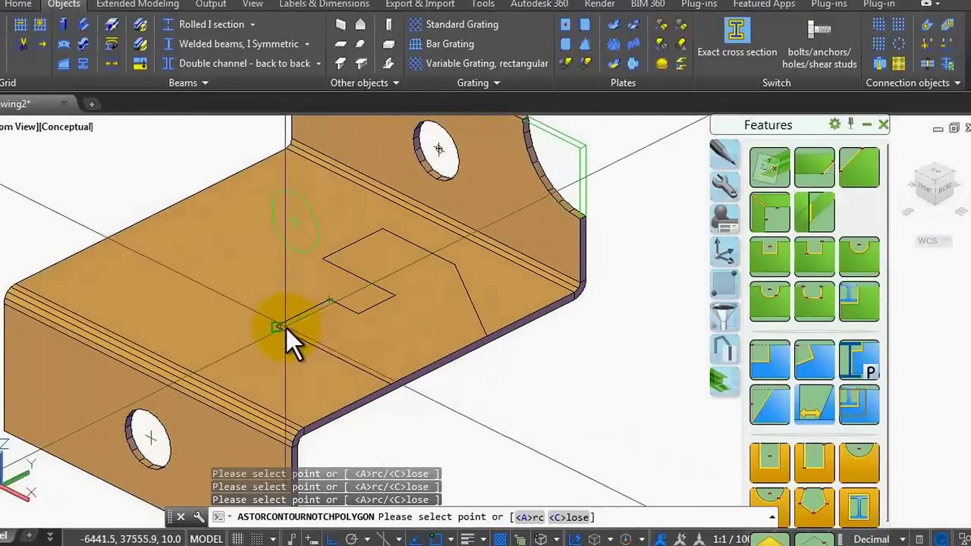
pyautogui.click(286, 327)
pyautogui.click(485, 331)
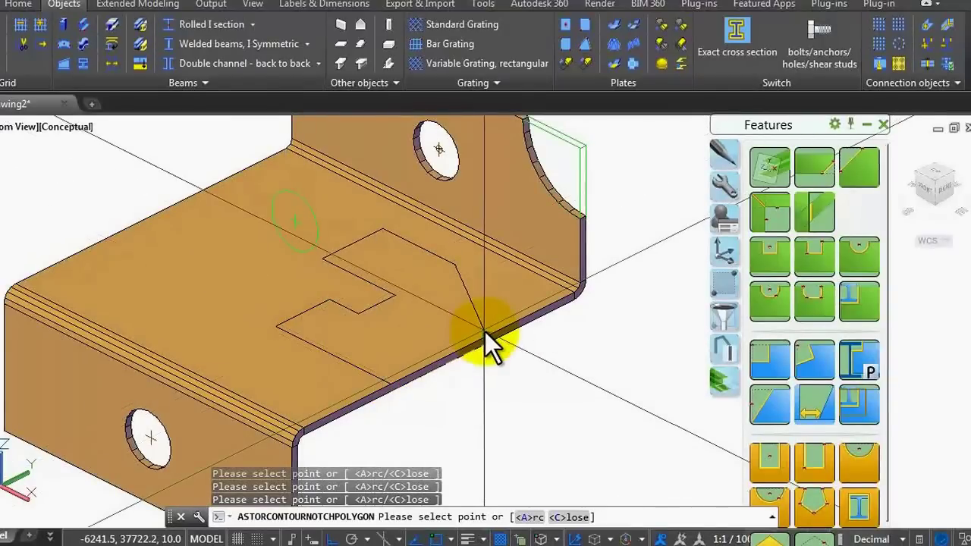
pyautogui.press('Return')
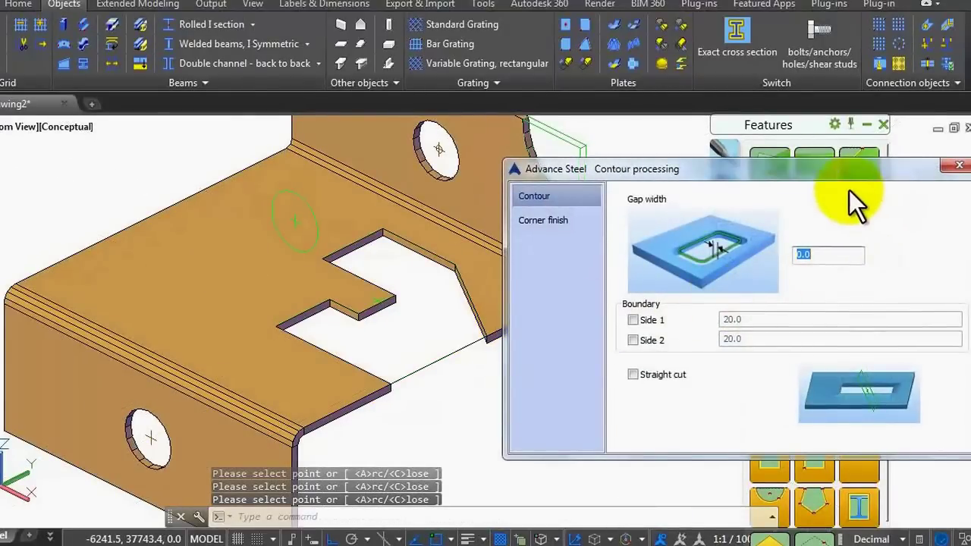
# Step: Set the corner finish radius of the polygon contour's corner 1 to 5
pyautogui.moveTo(837, 178); pyautogui.dragTo(833, 224)
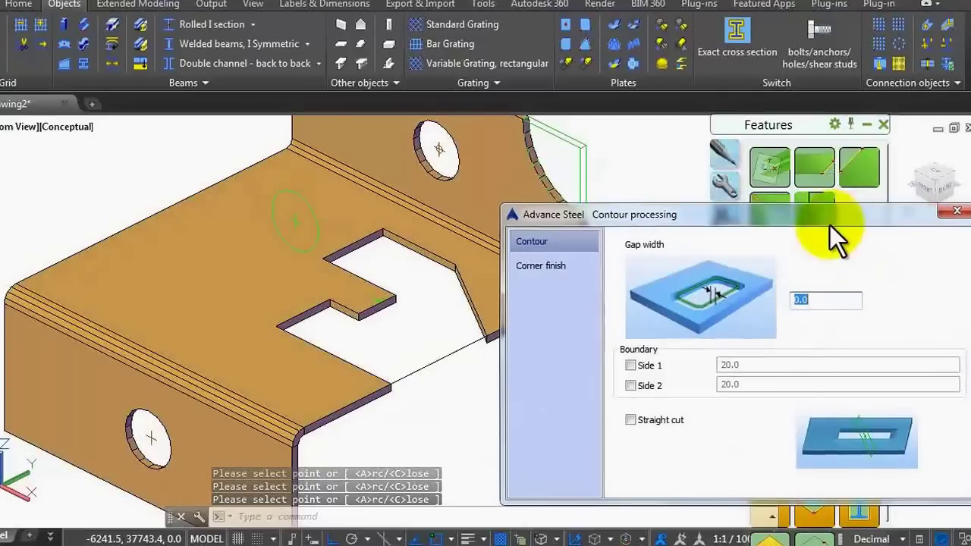
pyautogui.click(571, 272)
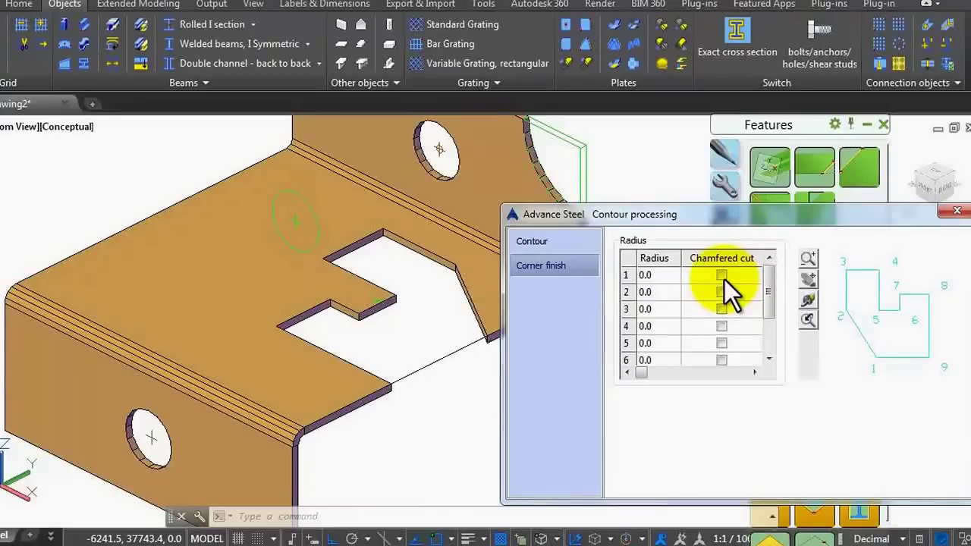
pyautogui.click(671, 279)
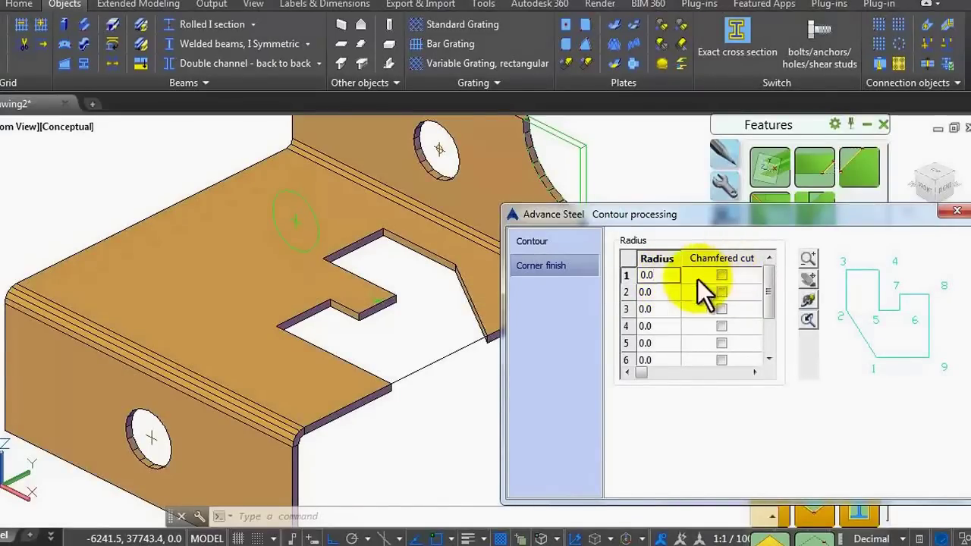
pyautogui.click(657, 278)
pyautogui.moveTo(657, 281); pyautogui.dragTo(626, 278)
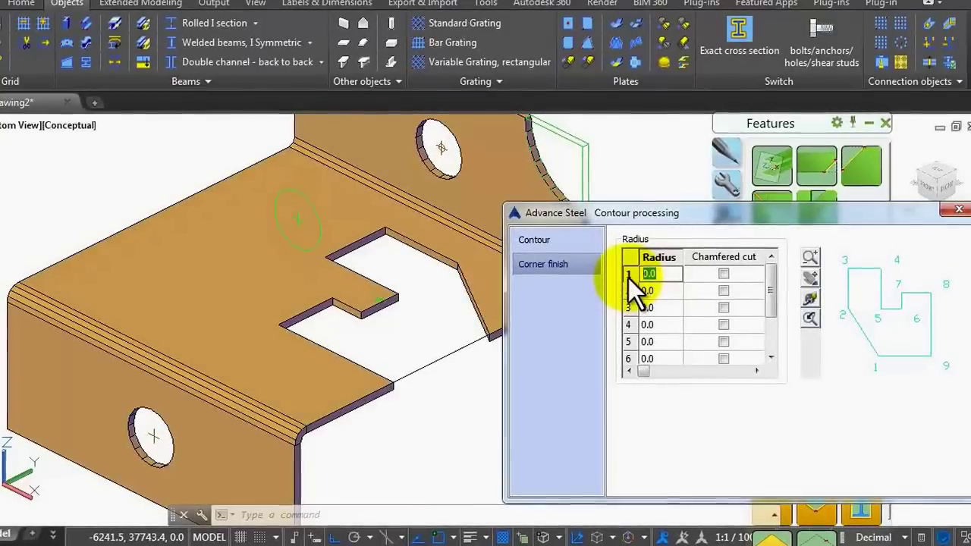
pyautogui.write('5')
pyautogui.click(658, 292)
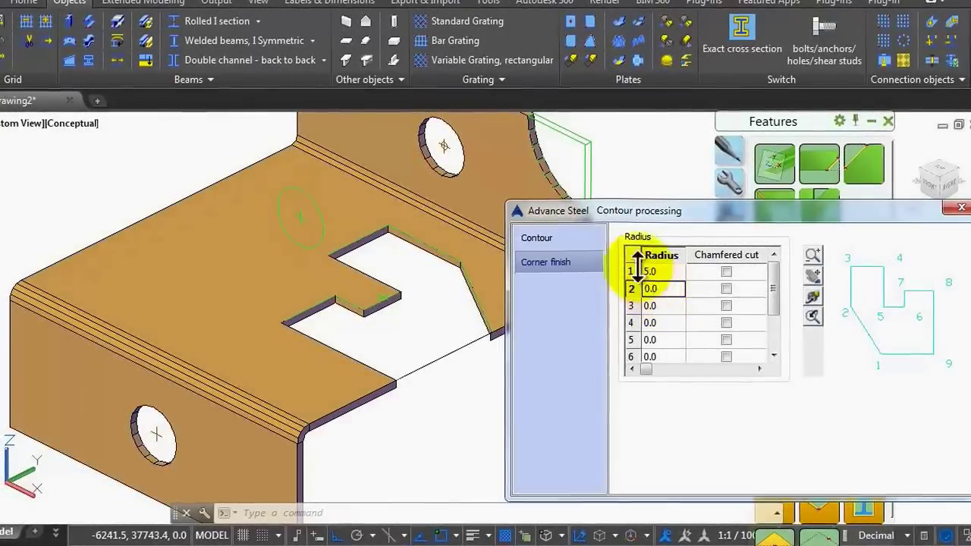
# Step: Set the corner finish radius of the contour's corner 2 to 5
pyautogui.moveTo(608, 216); pyautogui.dragTo(642, 213)
pyautogui.scroll(5, 463, 330)
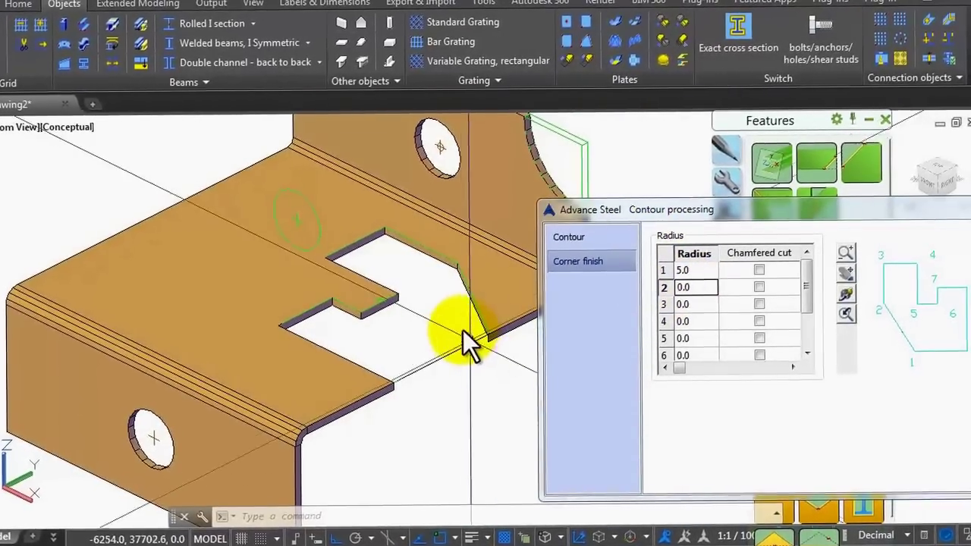
pyautogui.scroll(-5, 321, 314)
pyautogui.scroll(6, 390, 303)
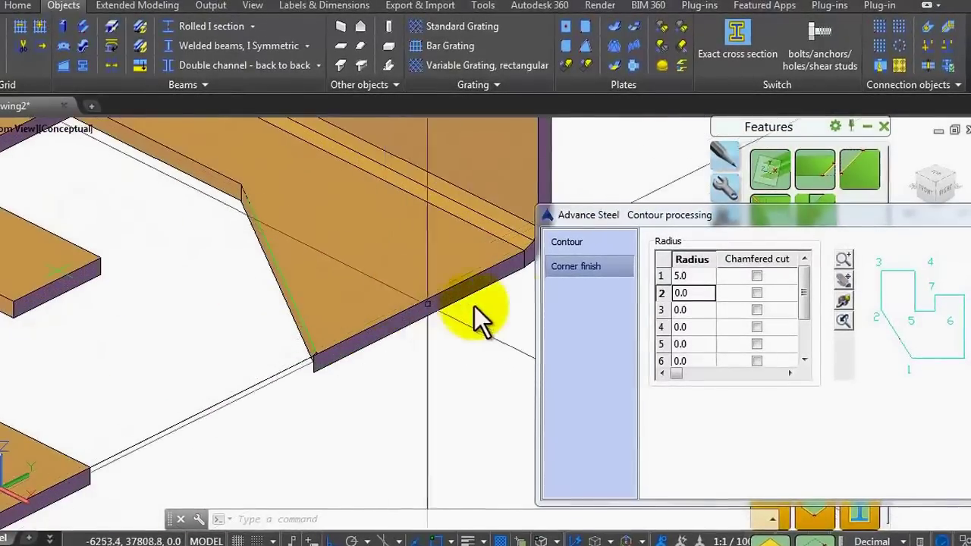
pyautogui.scroll(-2, 314, 299)
pyautogui.click(690, 295)
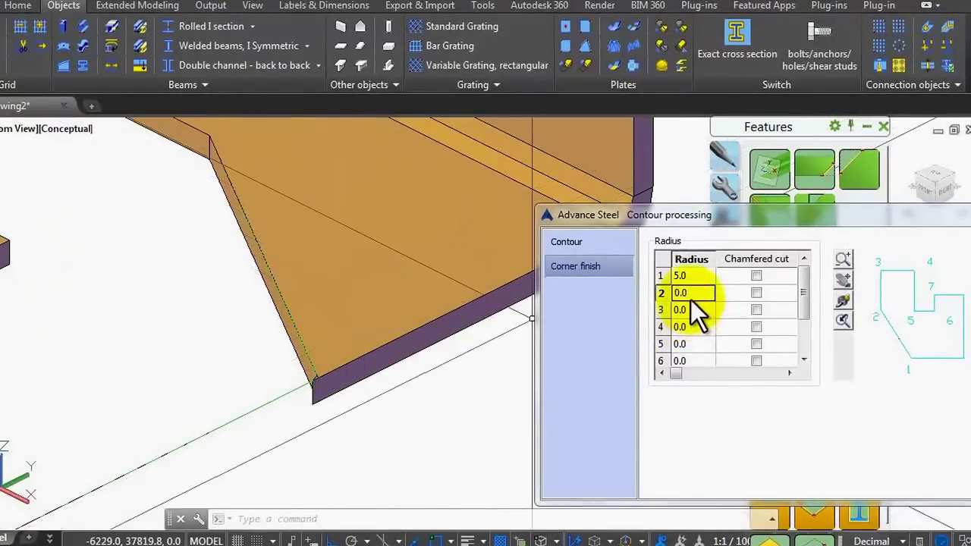
pyautogui.moveTo(692, 296); pyautogui.dragTo(642, 297)
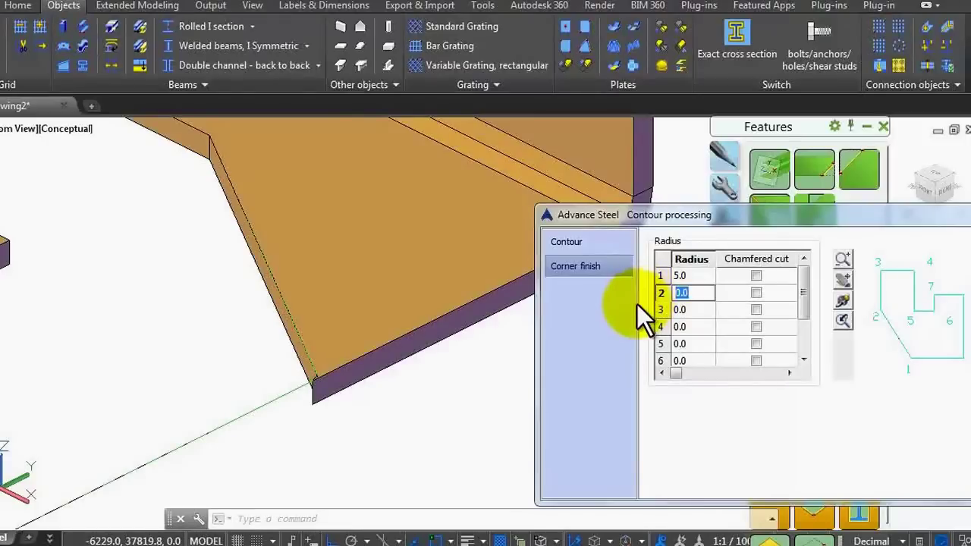
pyautogui.write('5')
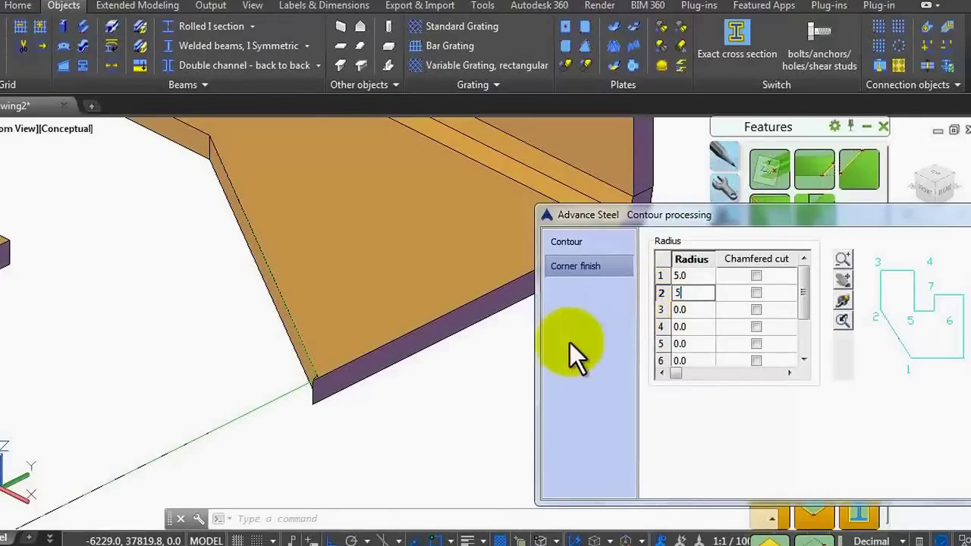
pyautogui.click(696, 314)
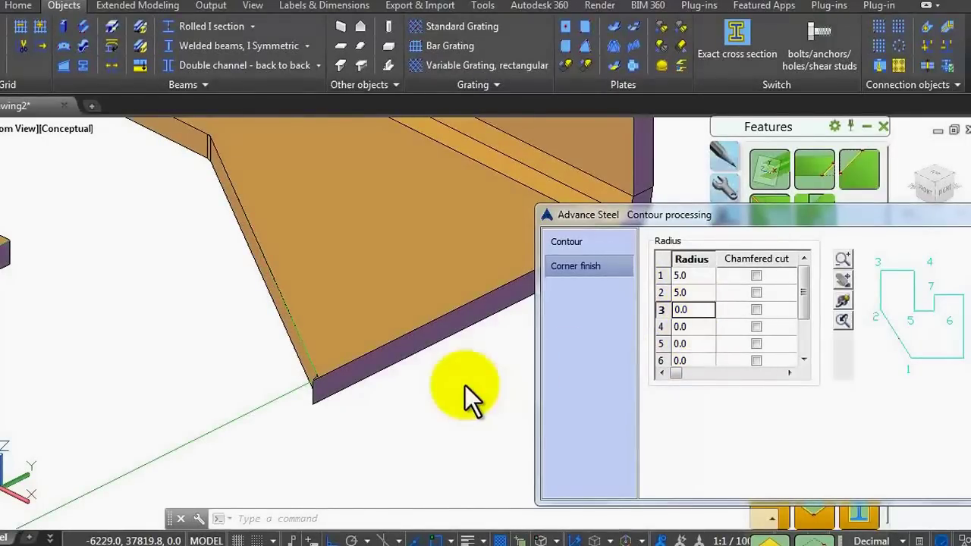
# Step: Set the corner finish radius of the contour's corner 3 to 10
pyautogui.scroll(-2, 468, 380)
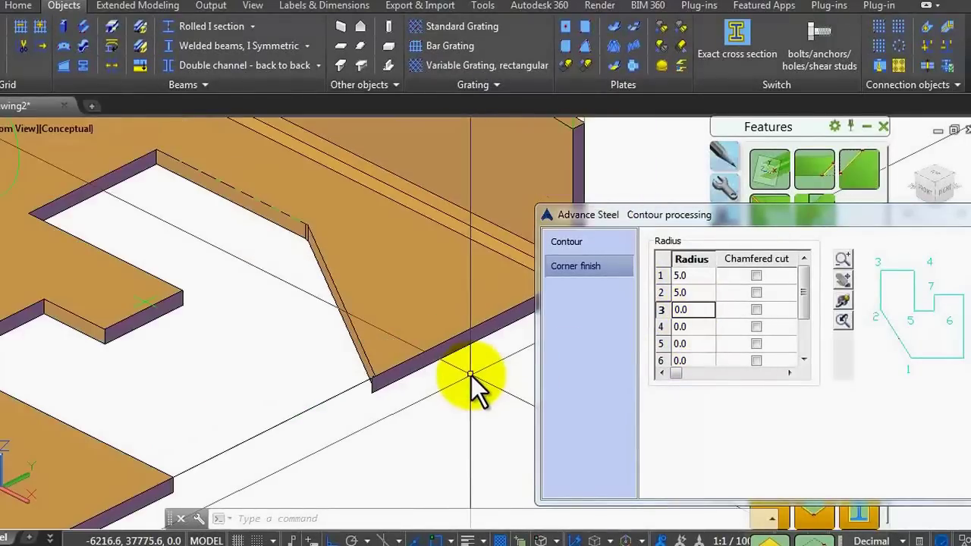
pyautogui.click(692, 311)
pyautogui.press('BackSpace')
pyautogui.press('BackSpace')
pyautogui.press('BackSpace')
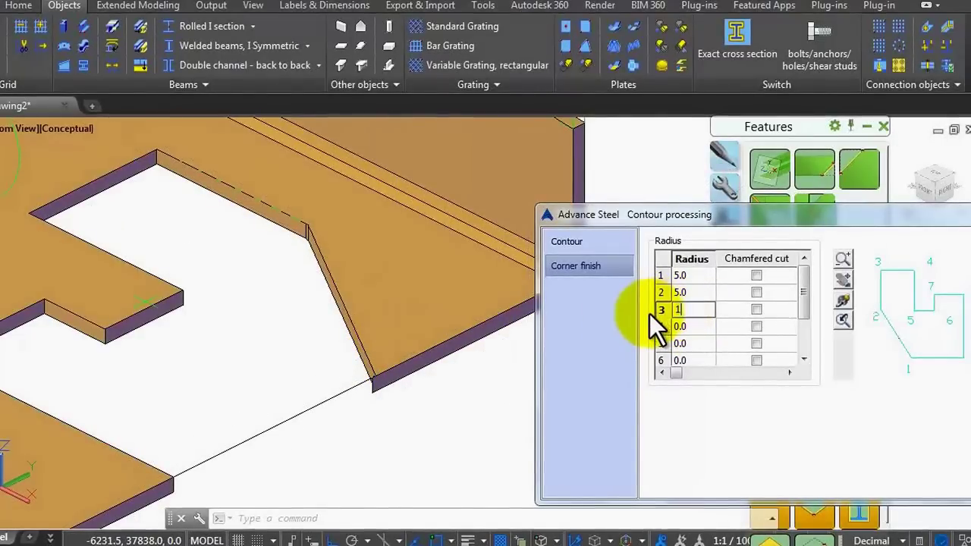
pyautogui.write('10')
pyautogui.click(699, 324)
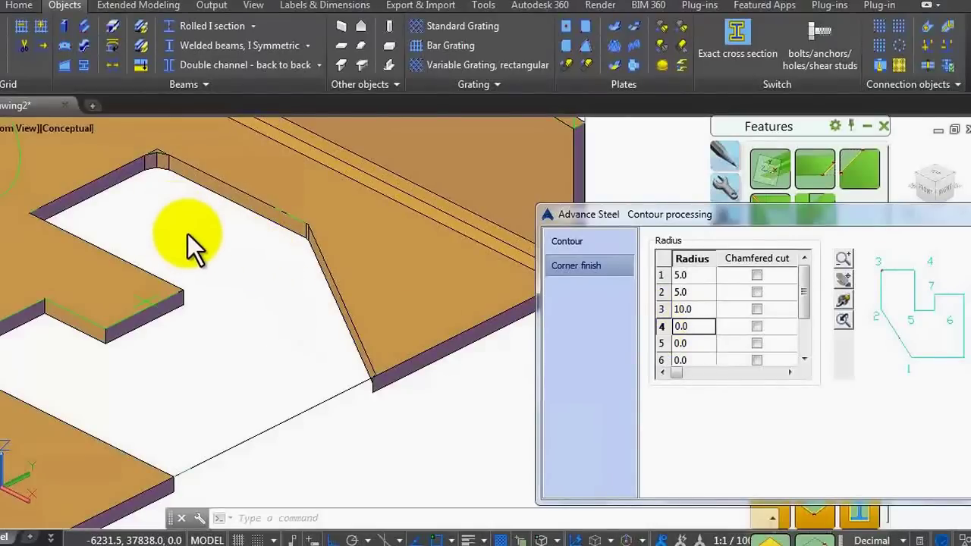
# Step: Set the corner finish radius of the contour's corner 3 to 30
pyautogui.scroll(-3, 266, 273)
pyautogui.scroll(5, 203, 211)
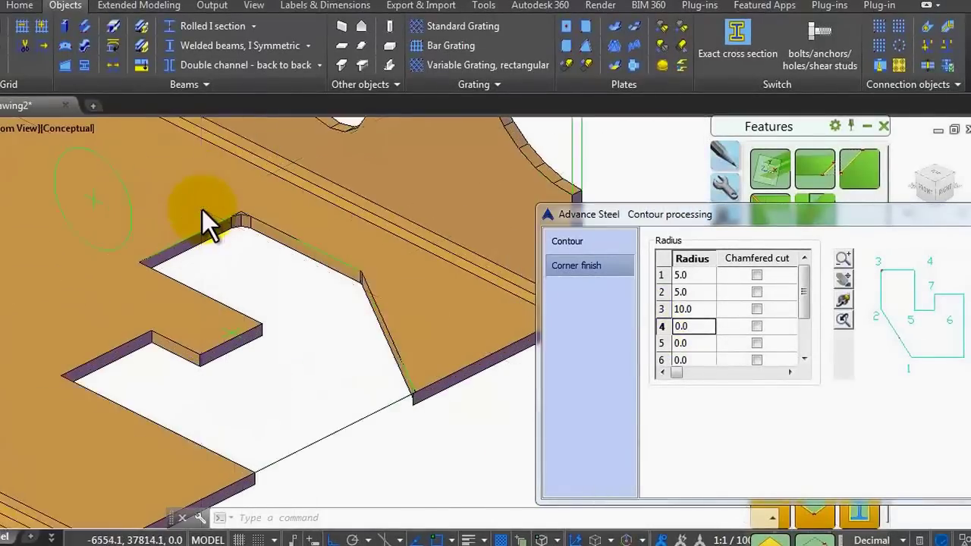
pyautogui.click(702, 310)
pyautogui.write('2')
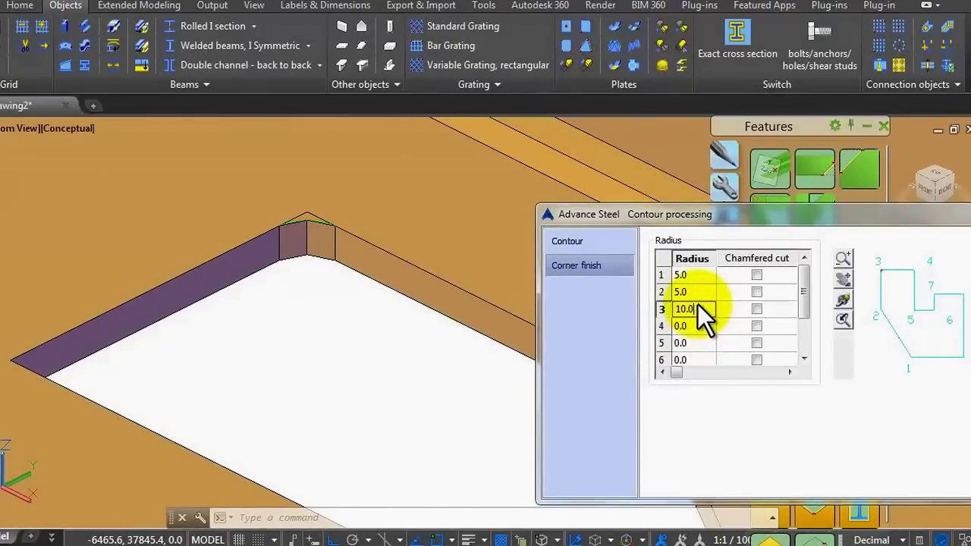
pyautogui.press('BackSpace')
pyautogui.press('BackSpace')
pyautogui.press('BackSpace')
pyautogui.press('BackSpace')
pyautogui.press('BackSpace')
pyautogui.write('30')
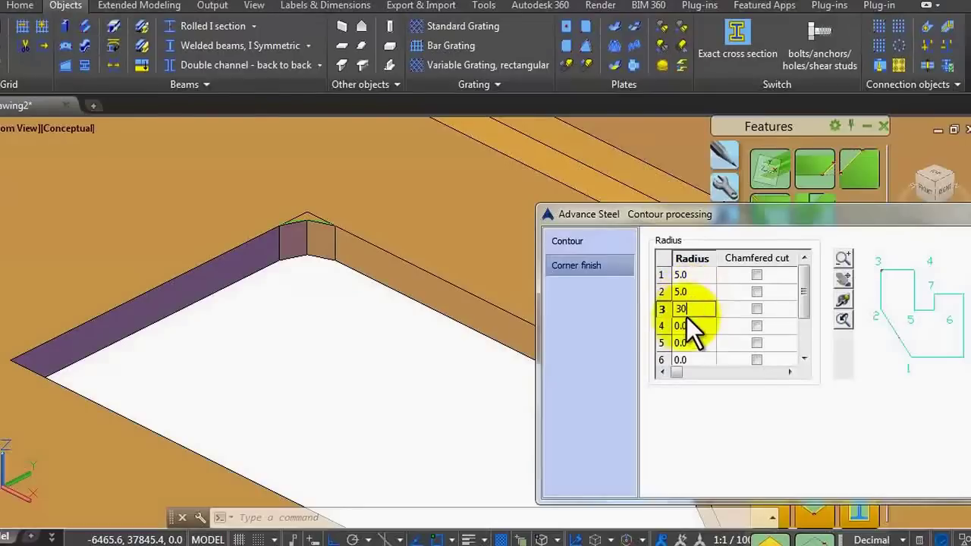
pyautogui.click(693, 325)
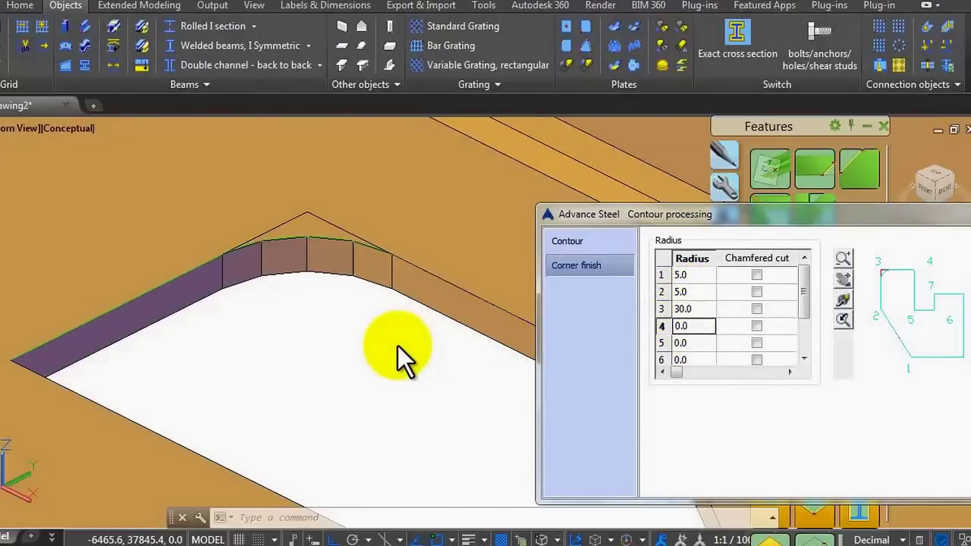
# Step: Set the corner finish radius of the contour's corner 4 to 30
pyautogui.click(694, 325)
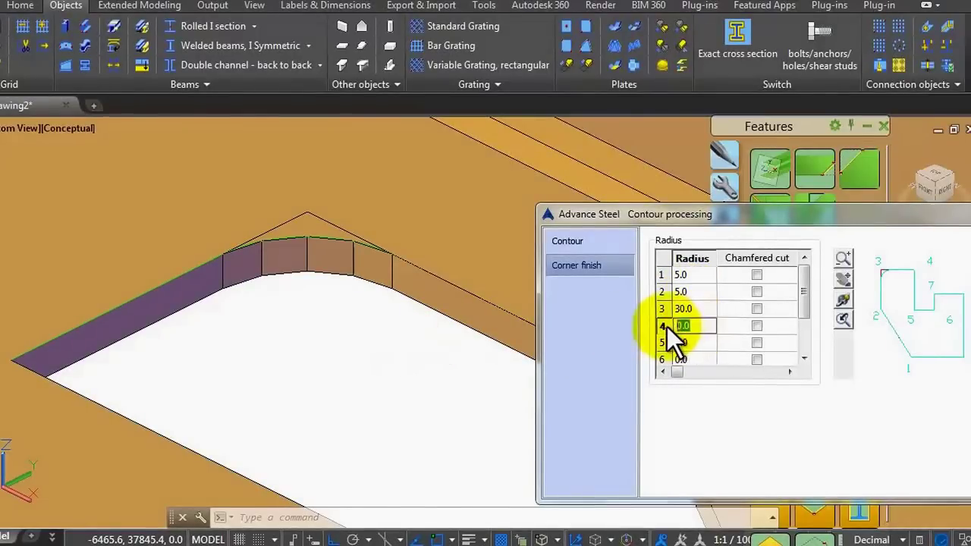
pyautogui.click(667, 322)
pyautogui.write('30')
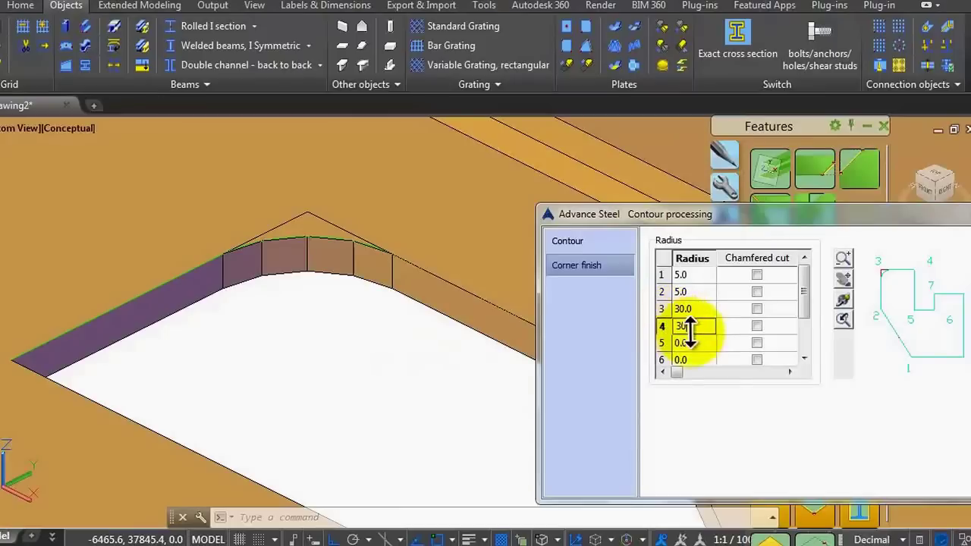
pyautogui.click(698, 342)
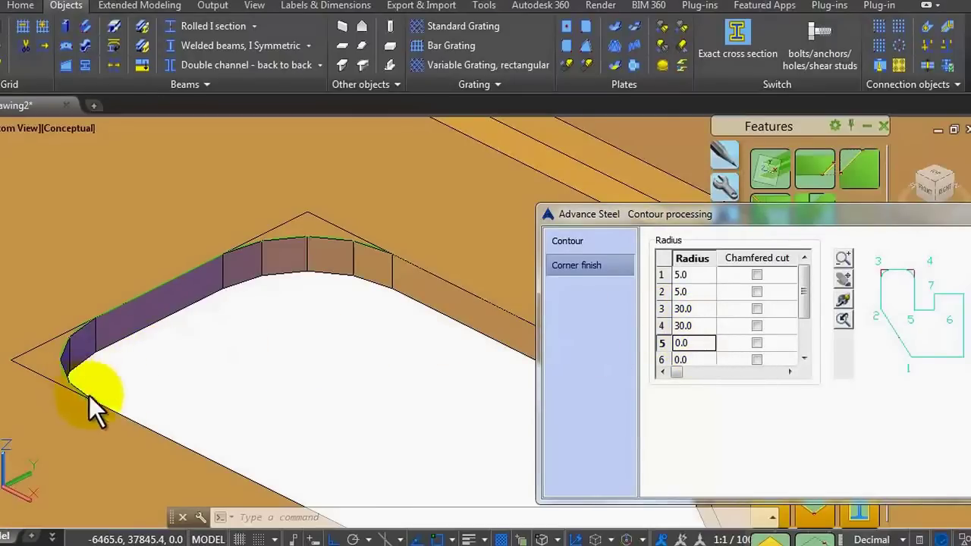
pyautogui.scroll(-2, 319, 243)
pyautogui.scroll(-3, 340, 217)
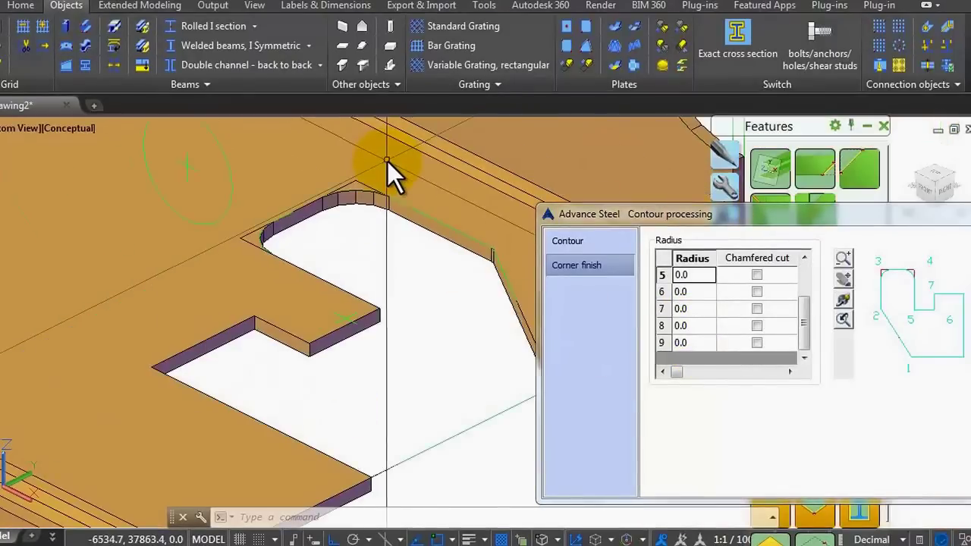
# Step: Set the corner finish radius of the contour's corner 5 to 50
pyautogui.scroll(1, 347, 336)
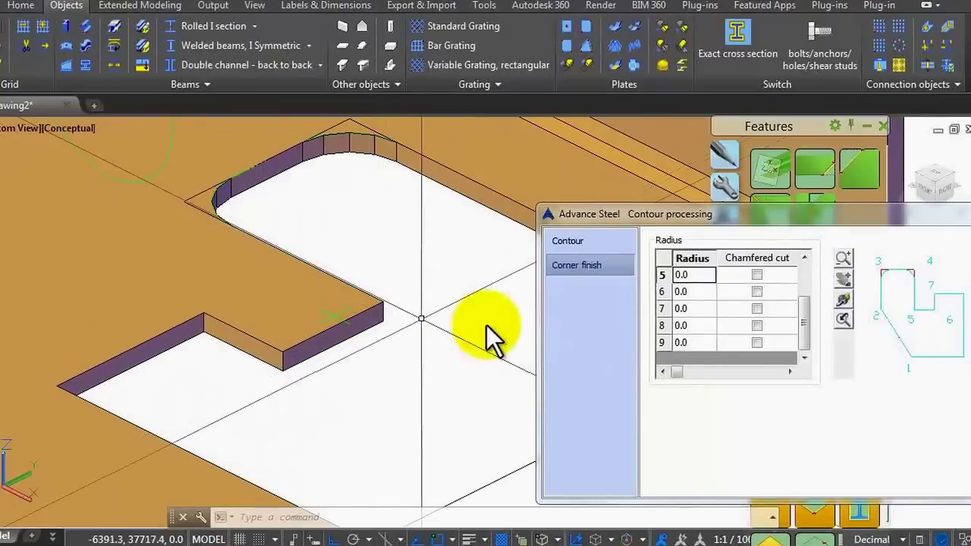
pyautogui.click(688, 279)
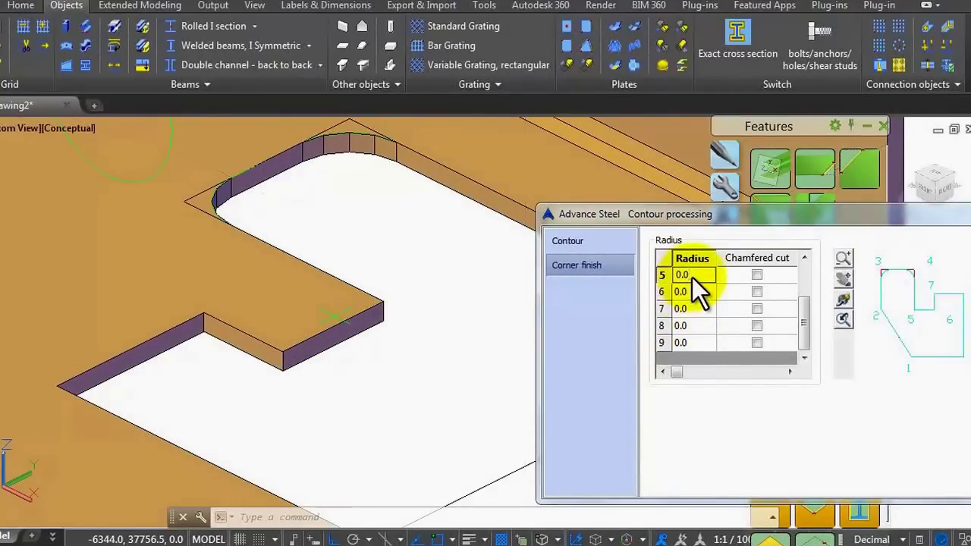
pyautogui.moveTo(692, 277); pyautogui.dragTo(671, 276)
pyautogui.write('50')
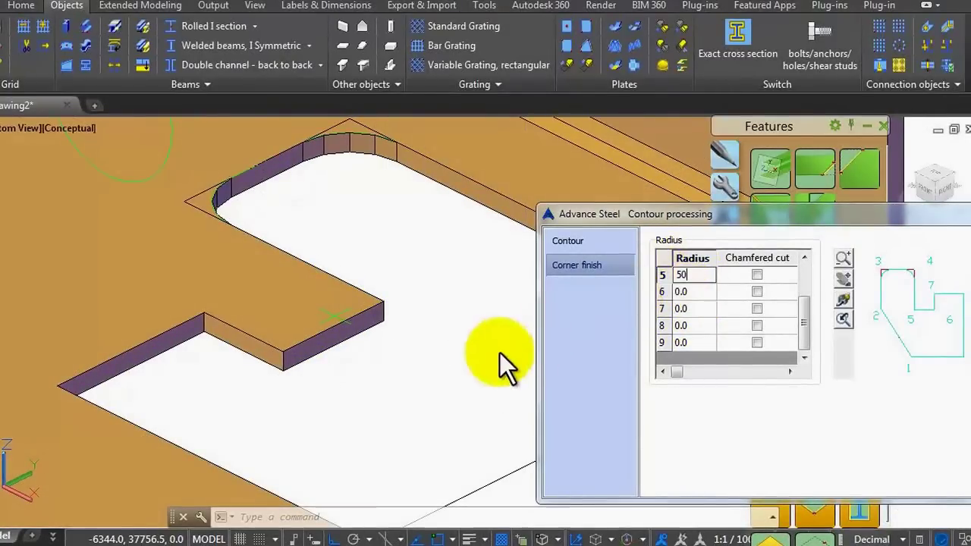
pyautogui.press('Return')
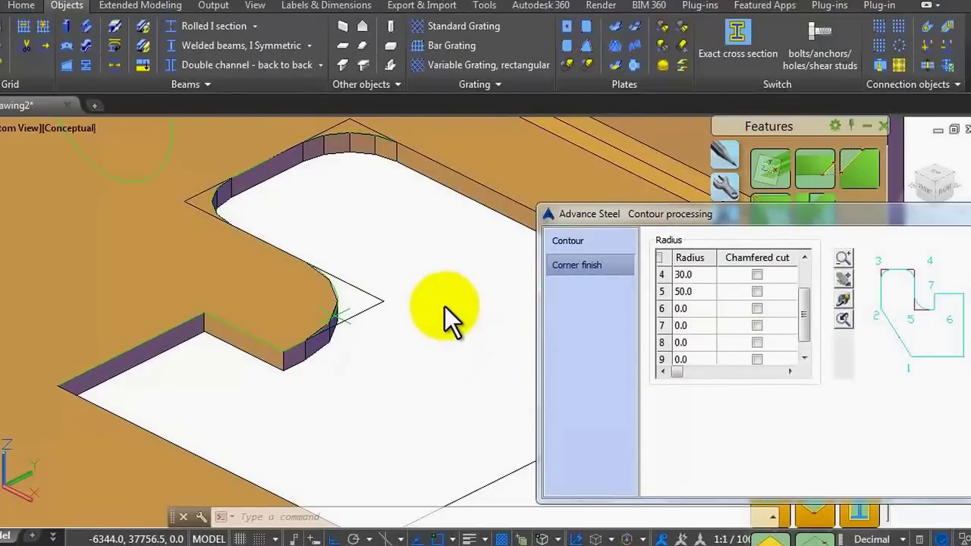
# Step: Set the corner finish radius of the contour's corner 5 to 20
pyautogui.scroll(-3, 438, 255)
pyautogui.scroll(5, 377, 290)
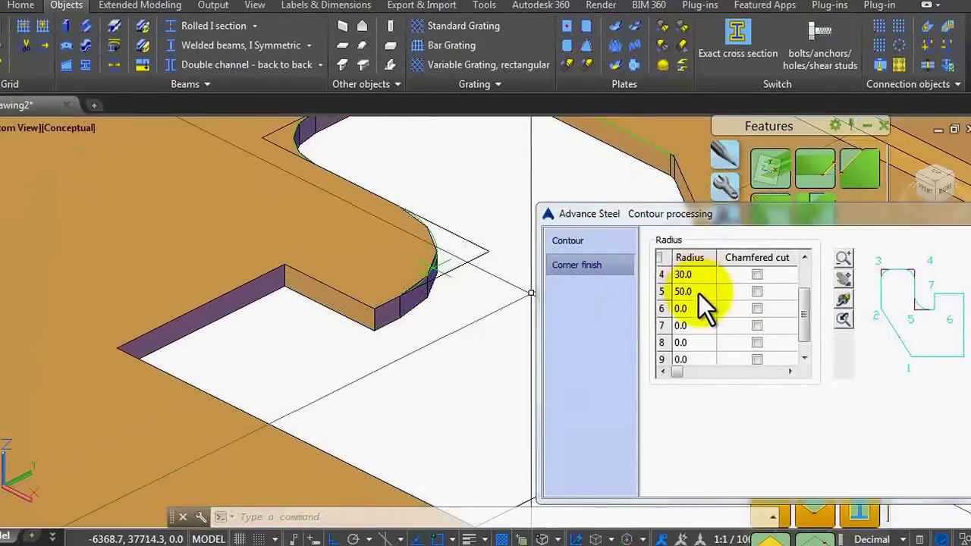
pyautogui.click(698, 309)
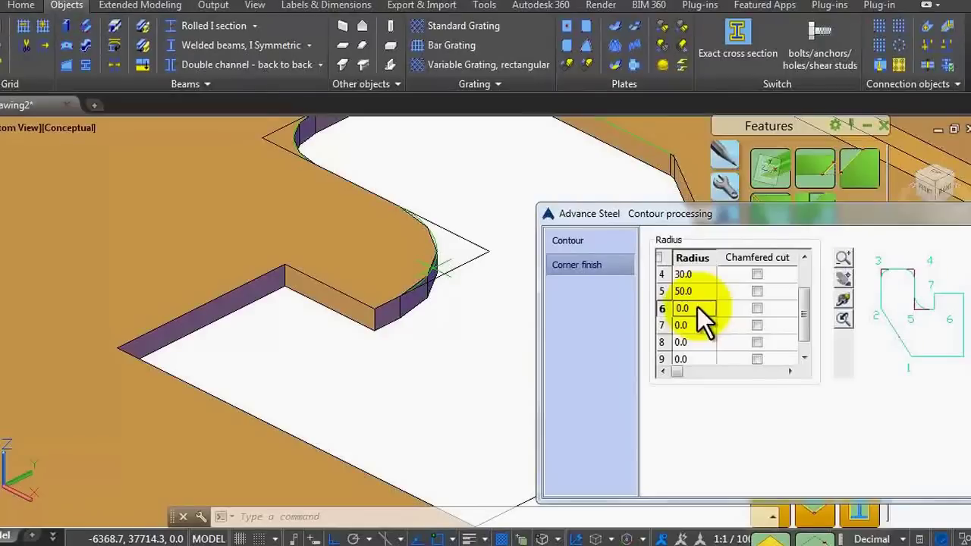
pyautogui.moveTo(668, 306); pyautogui.dragTo(690, 289)
pyautogui.click(690, 290)
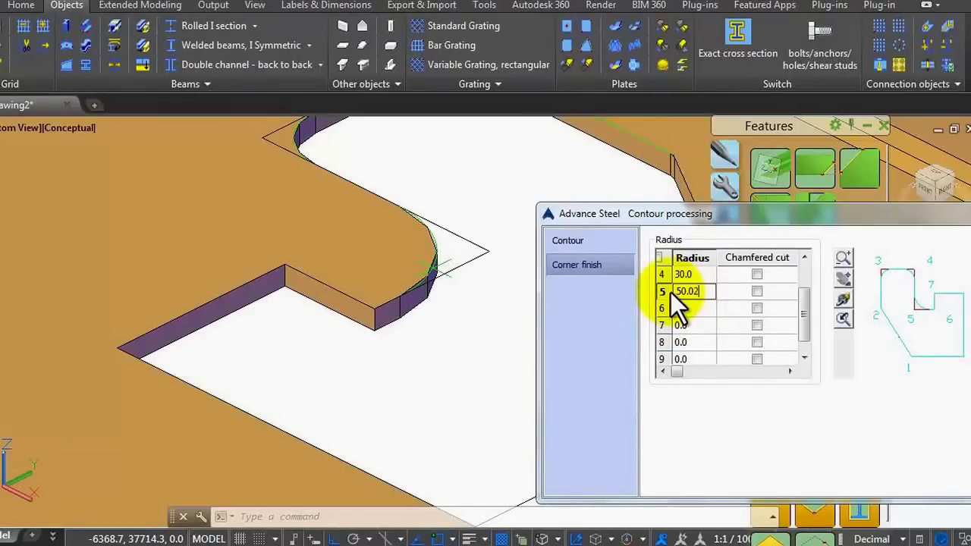
pyautogui.write('2')
pyautogui.press('BackSpace')
pyautogui.press('BackSpace')
pyautogui.press('BackSpace')
pyautogui.press('BackSpace')
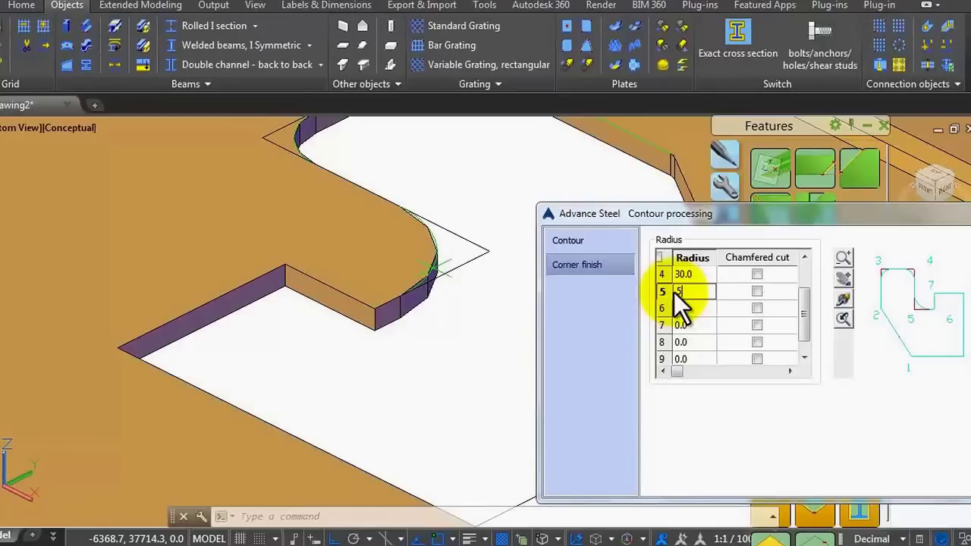
pyautogui.write('20')
pyautogui.click(698, 308)
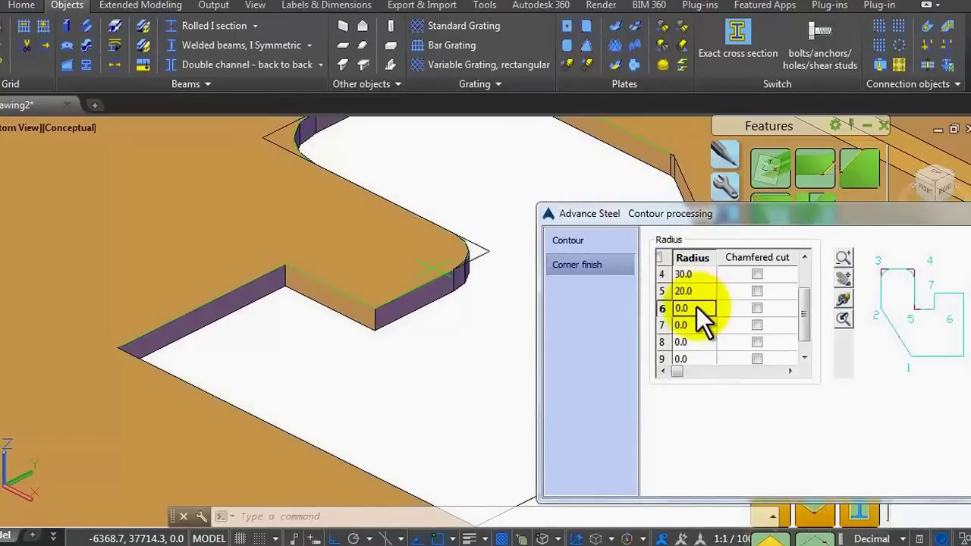
# Step: Set the corner finish radius of the contour's corner 6 to 20
pyautogui.press('BackSpace')
pyautogui.press('BackSpace')
pyautogui.press('BackSpace')
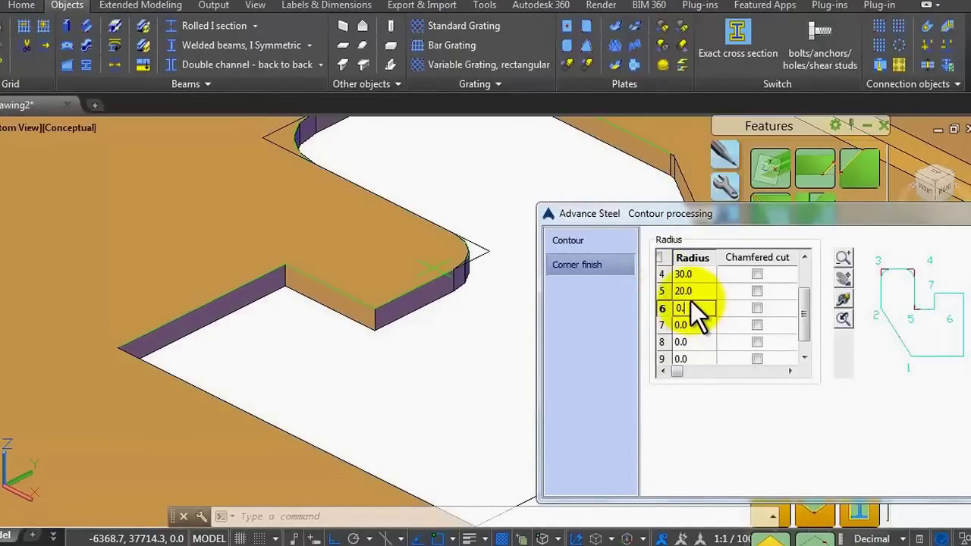
pyautogui.write('20')
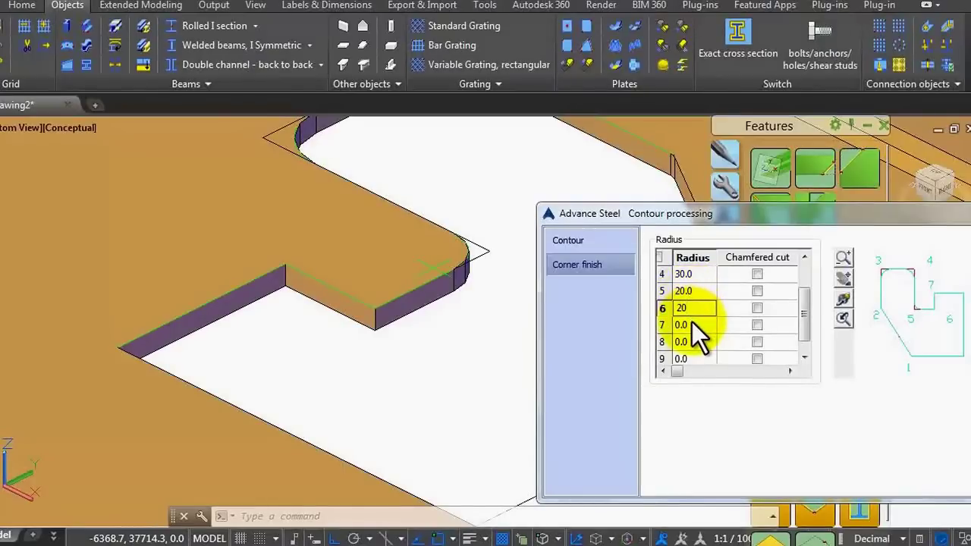
pyautogui.click(694, 325)
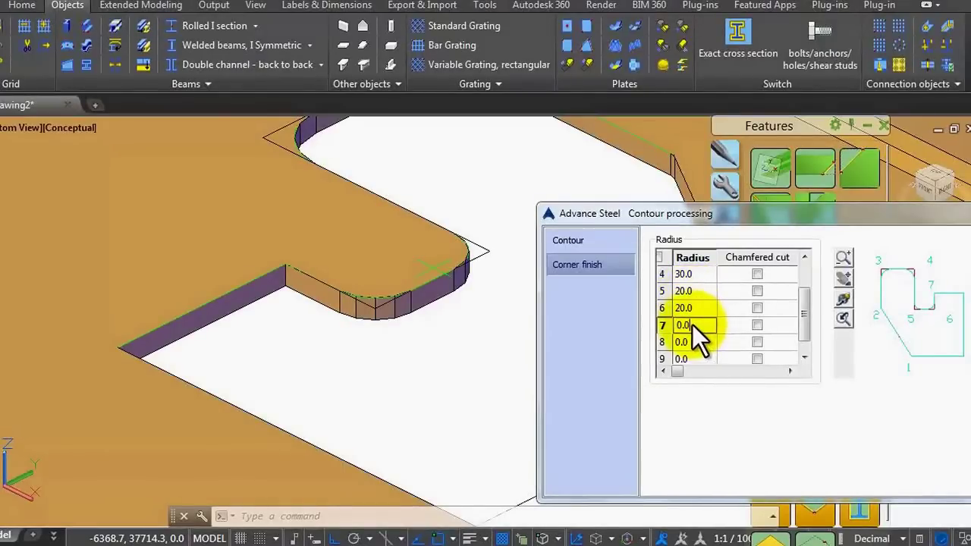
# Step: Set the corner finish radius of the contour's corners 7 and 8 to 30
pyautogui.moveTo(692, 325); pyautogui.dragTo(654, 327)
pyautogui.write('40')
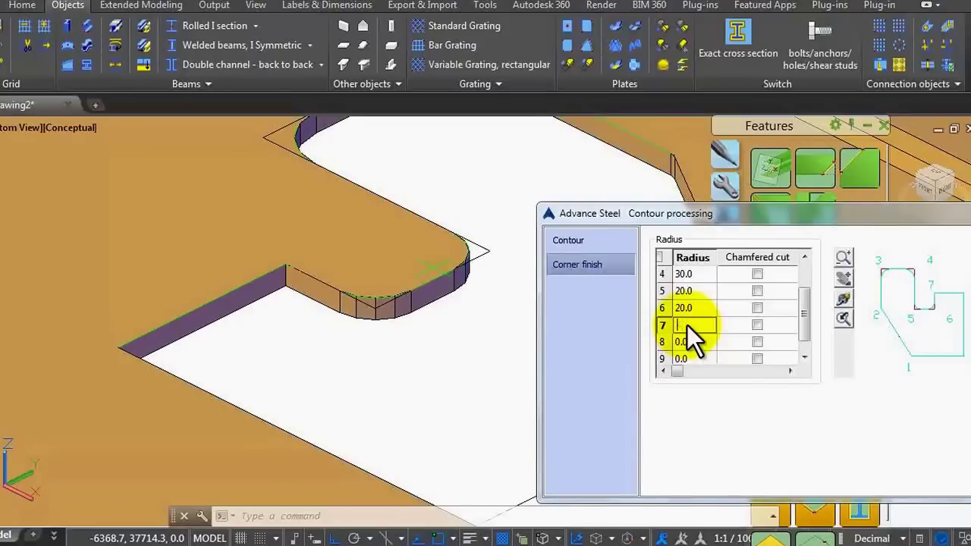
pyautogui.write('30')
pyautogui.click(699, 342)
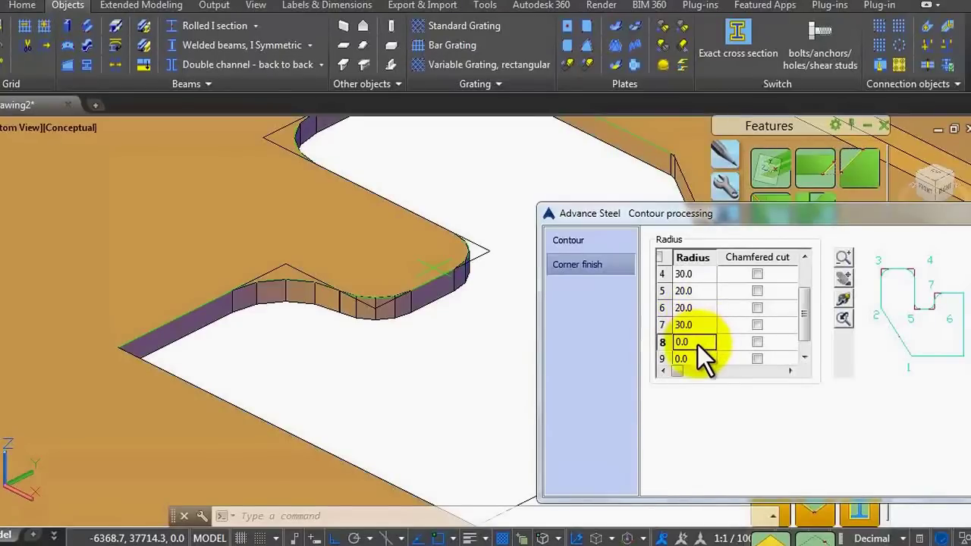
pyautogui.click(681, 342)
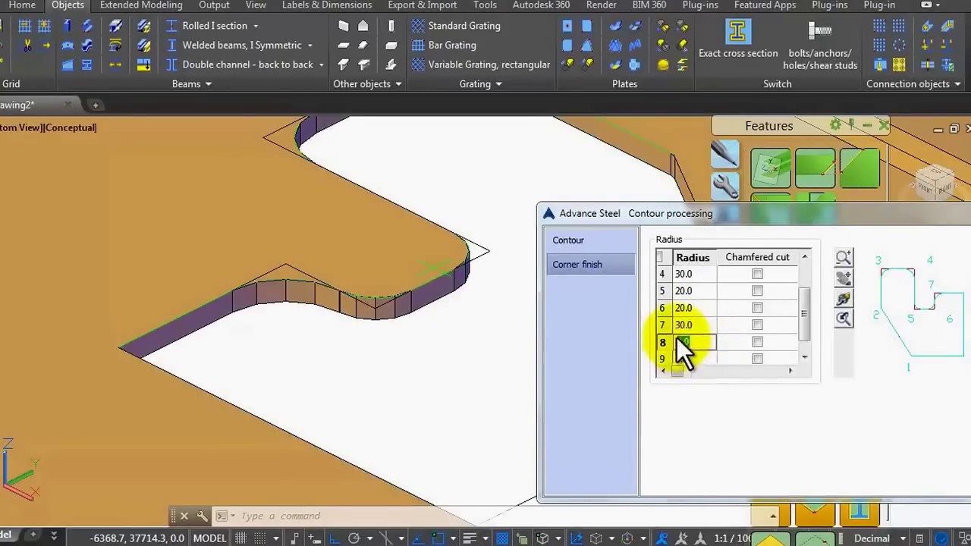
pyautogui.write('30')
pyautogui.click(697, 359)
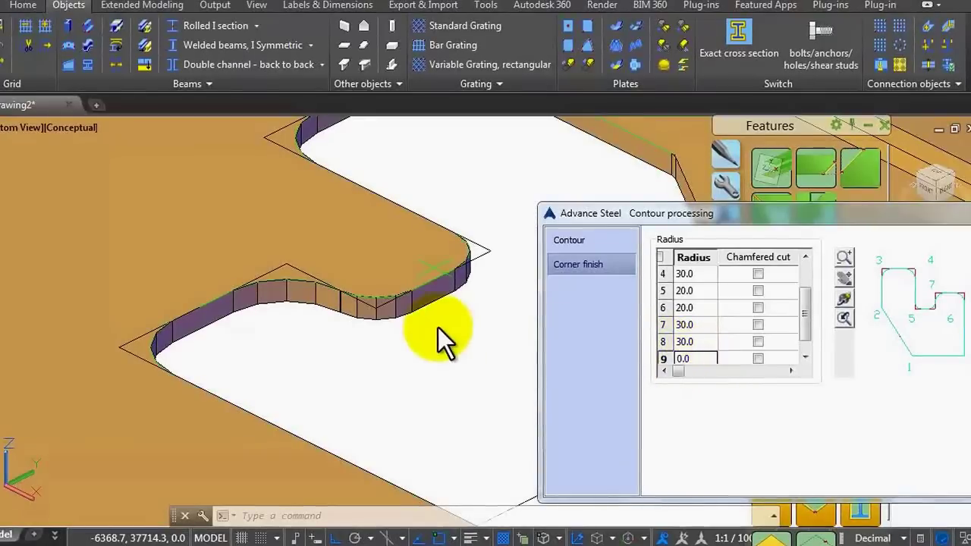
# Step: Set the corner finish radius of the contour's corner 9 to 50 and close the contour settings
pyautogui.moveTo(438, 327); pyautogui.dragTo(531, 347, button='middle')
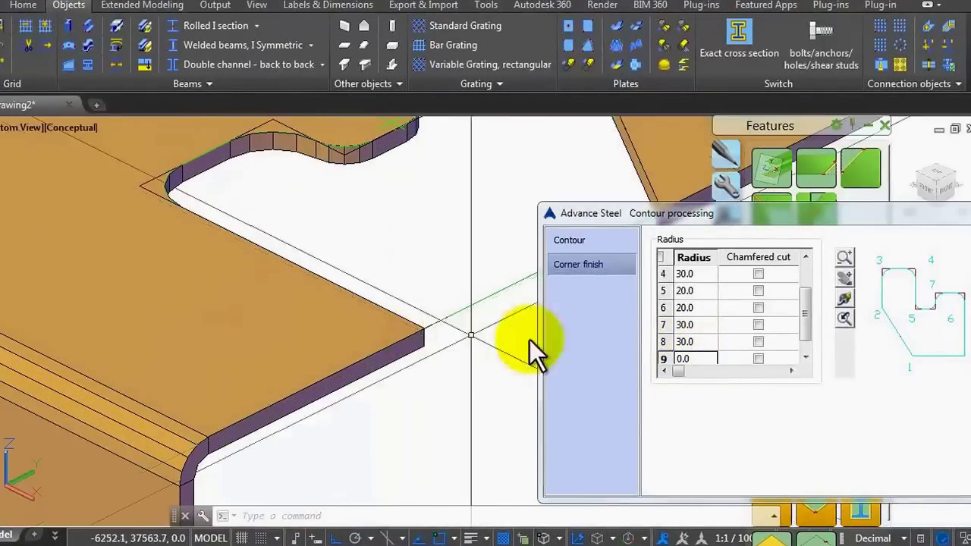
pyautogui.click(705, 355)
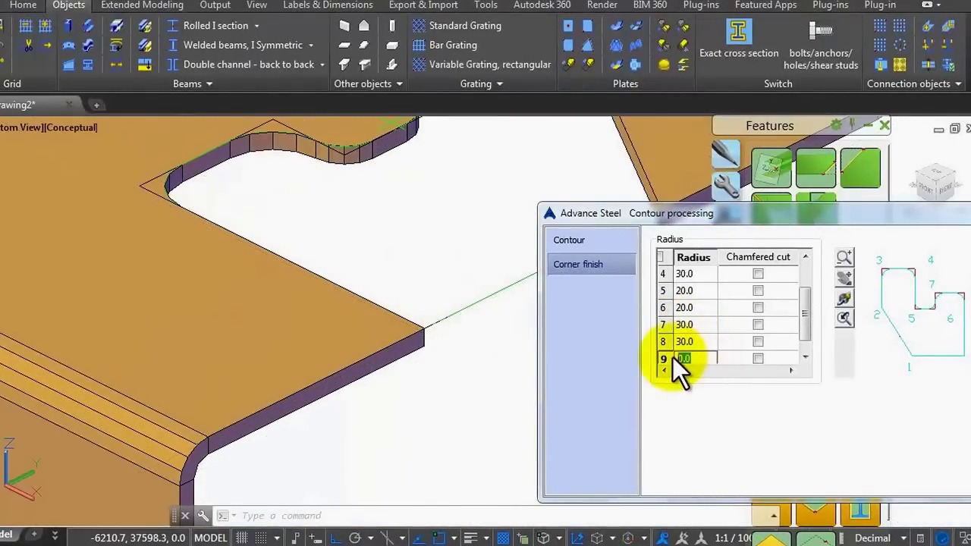
pyautogui.write('50')
pyautogui.click(741, 355)
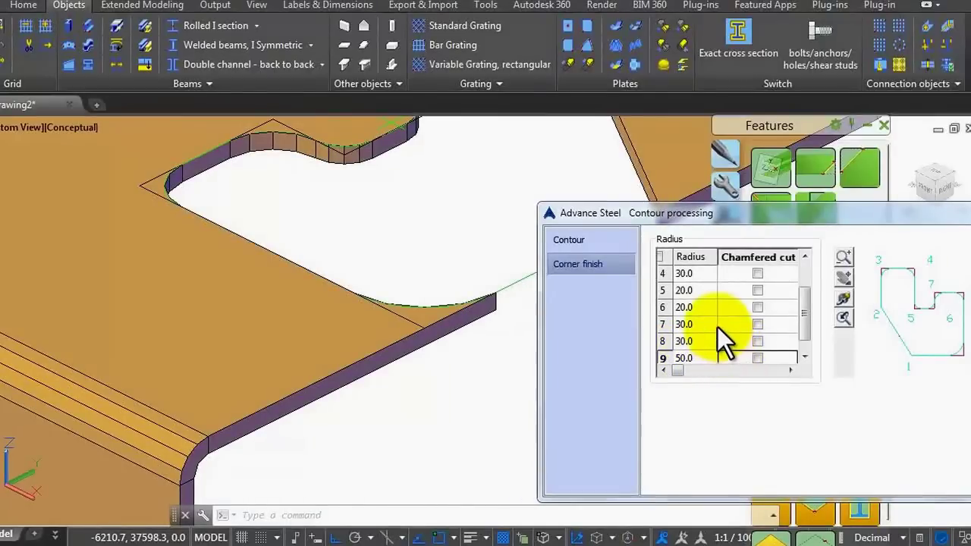
pyautogui.click(807, 346)
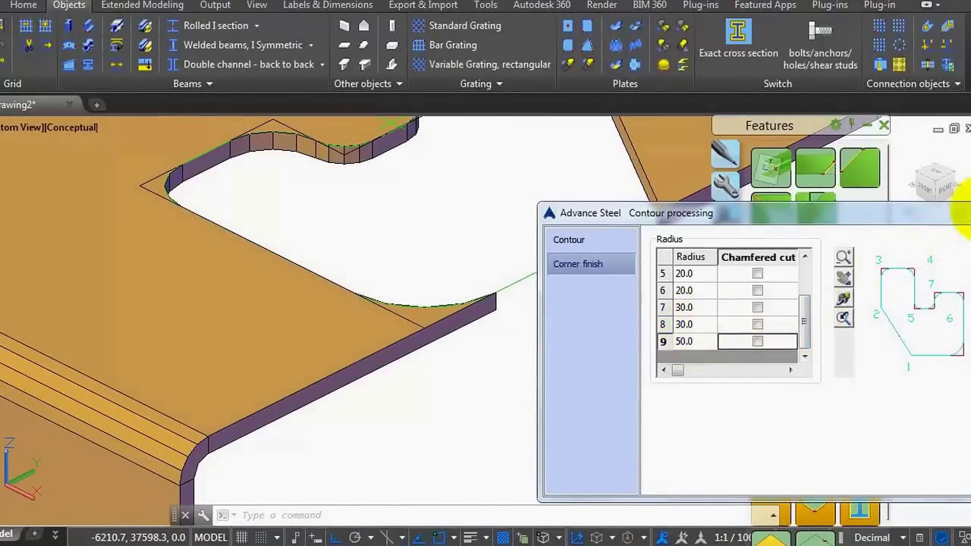
pyautogui.click(962, 214)
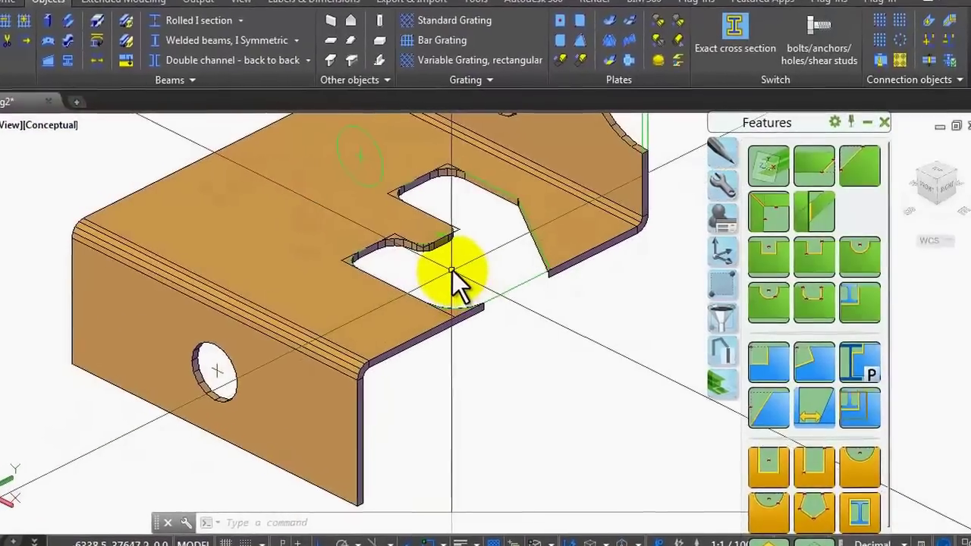
# Step: Orbit around the folded plate to examine the rounded polygon contour from the opposite side
pyautogui.scroll(-5, 452, 270)
pyautogui.scroll(8, 426, 220)
pyautogui.scroll(-4, 444, 221)
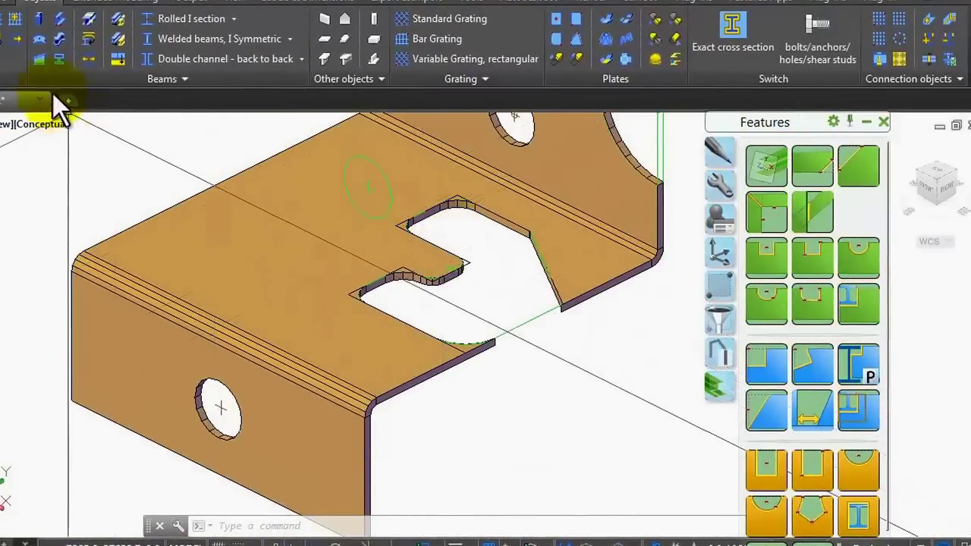
pyautogui.click(232, 3)
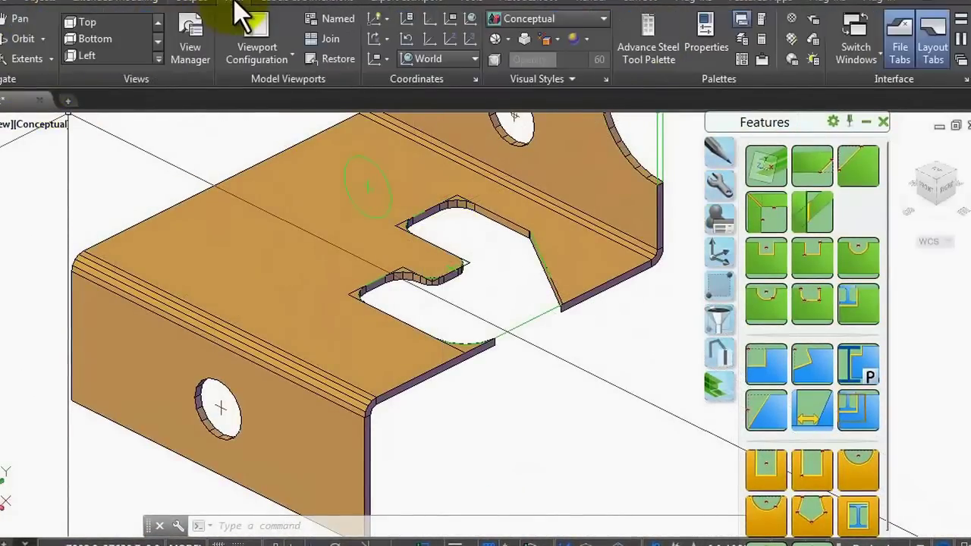
pyautogui.click(30, 36)
pyautogui.moveTo(314, 190); pyautogui.dragTo(344, 267)
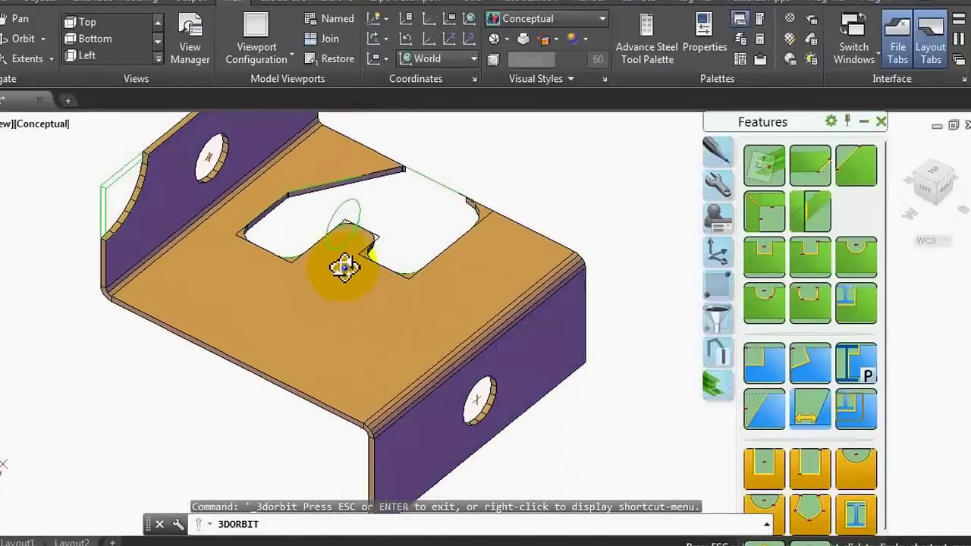
pyautogui.scroll(3, 384, 167)
pyautogui.rightClick(389, 168)
pyautogui.click(429, 180)
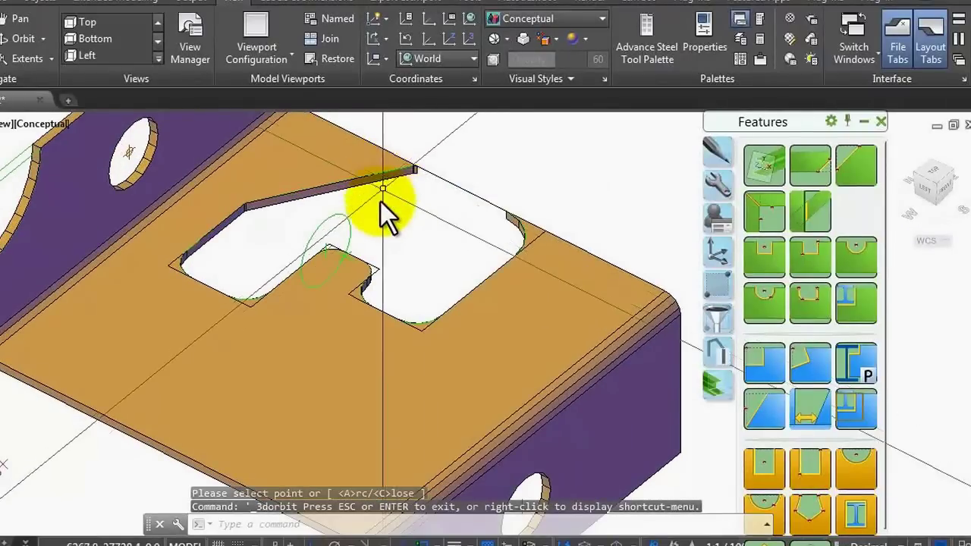
pyautogui.scroll(-3, 380, 201)
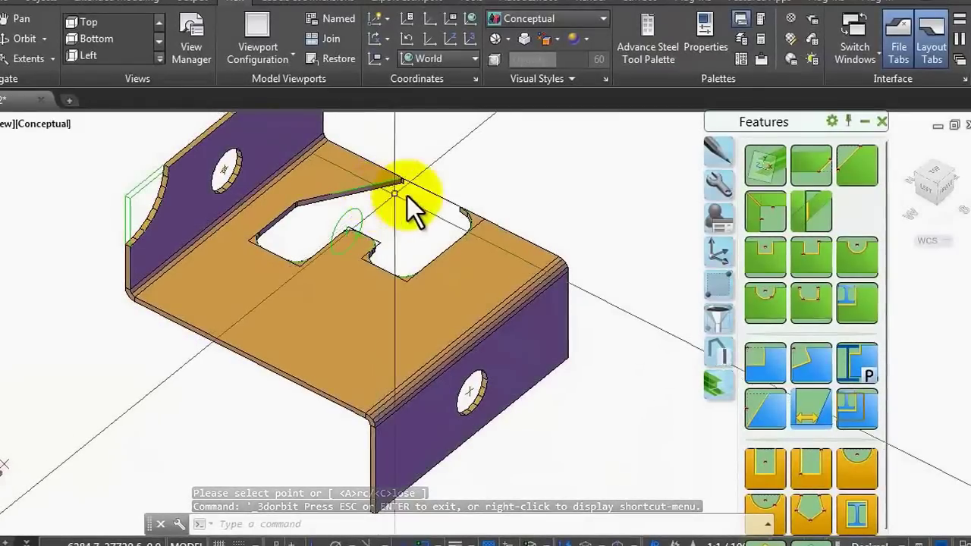
# Step: Create a new rectangular plate beside the folded plate by defining its two diagonal points
pyautogui.scroll(-2, 582, 185)
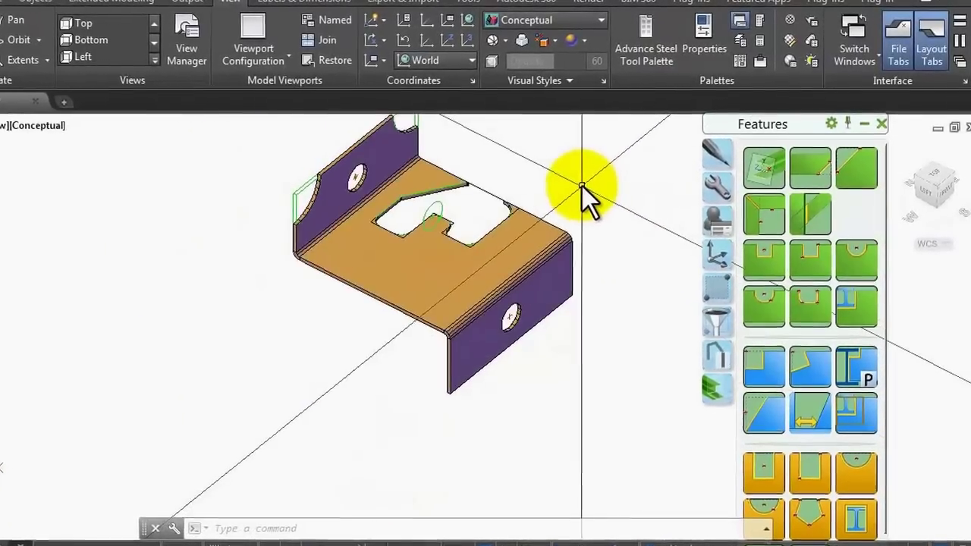
pyautogui.scroll(-2, 582, 185)
pyautogui.click(298, 354)
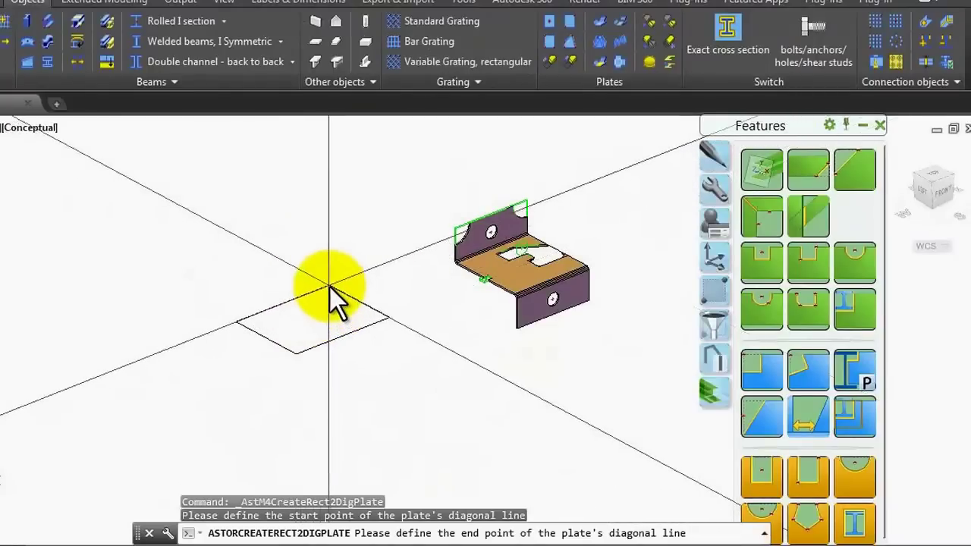
pyautogui.click(330, 288)
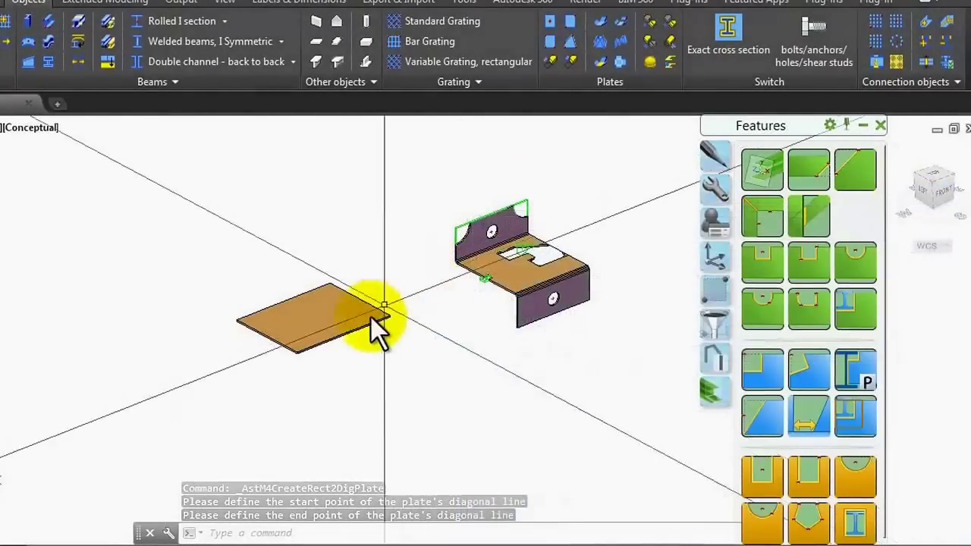
# Step: Cut a rectangular inner contour at the centre of the new plate
pyautogui.scroll(3, 324, 314)
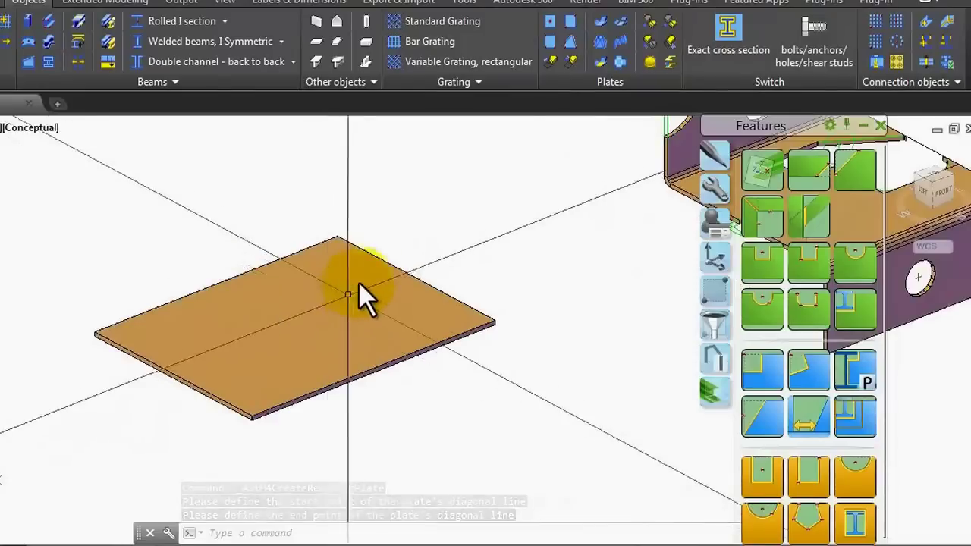
pyautogui.click(761, 473)
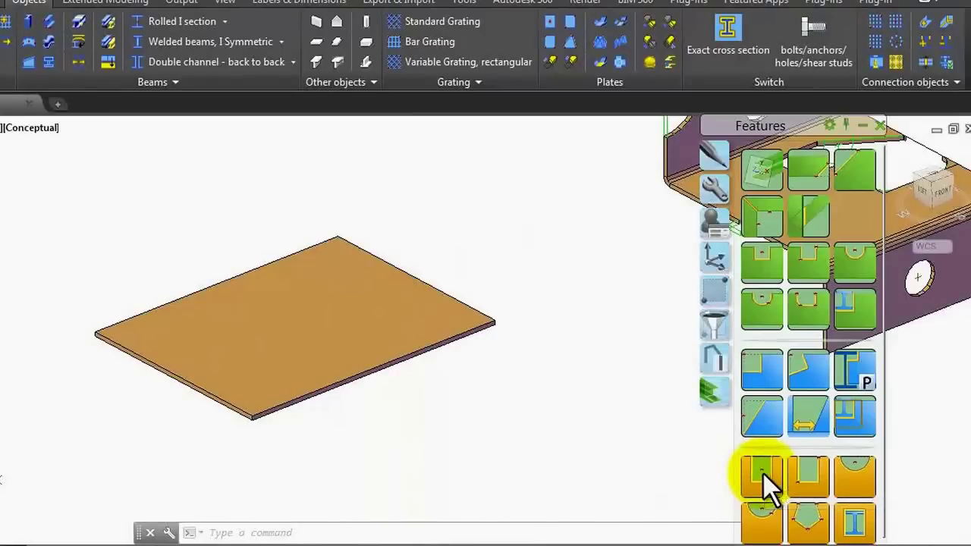
pyautogui.click(388, 318)
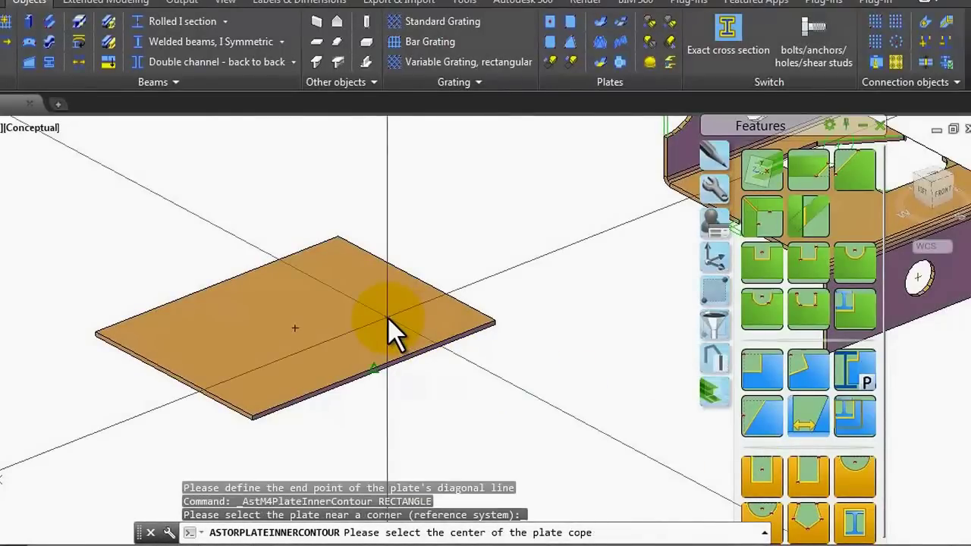
pyautogui.click(295, 324)
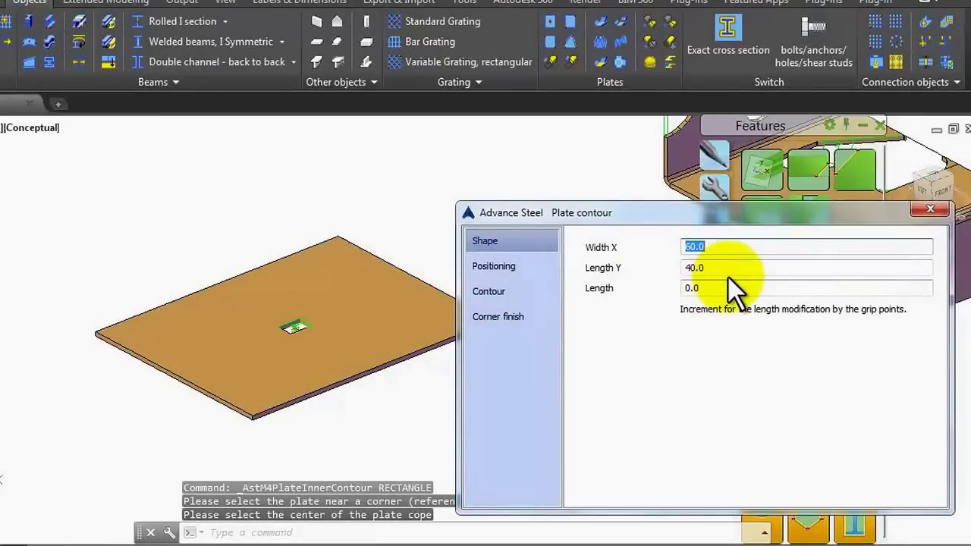
# Step: Set the central rectangular contour's width X to 200 and length Y to 150, and close its settings
pyautogui.write('200')
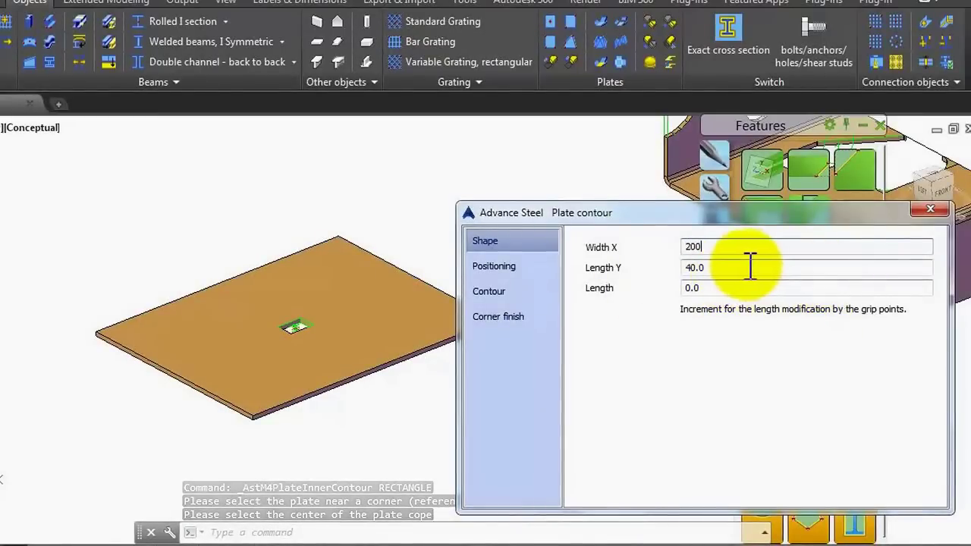
pyautogui.click(683, 265)
pyautogui.write('25')
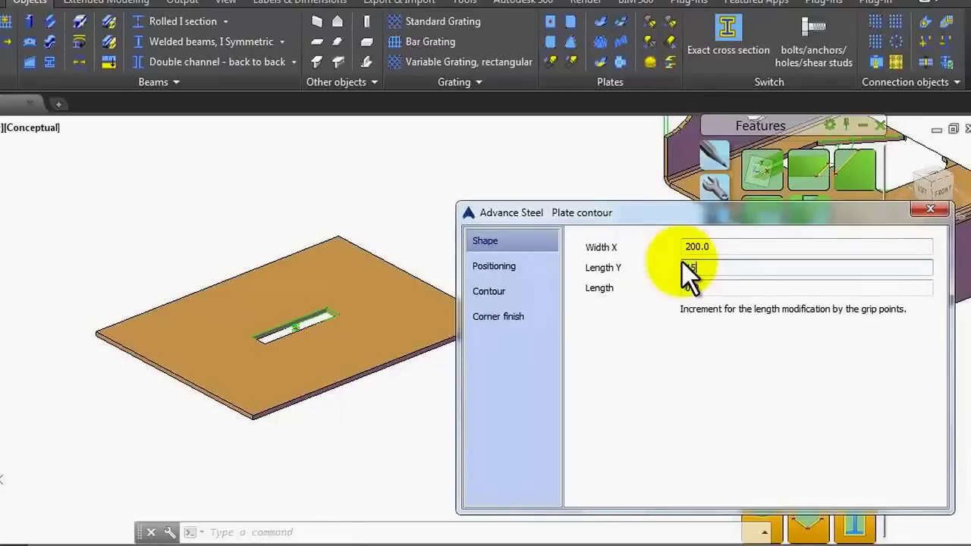
pyautogui.click(719, 286)
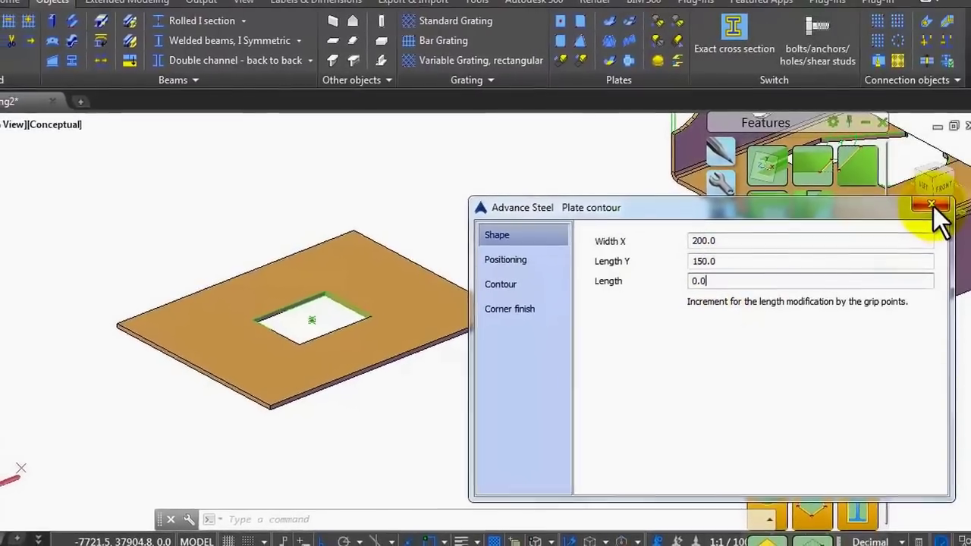
pyautogui.click(935, 204)
pyautogui.scroll(5, 326, 319)
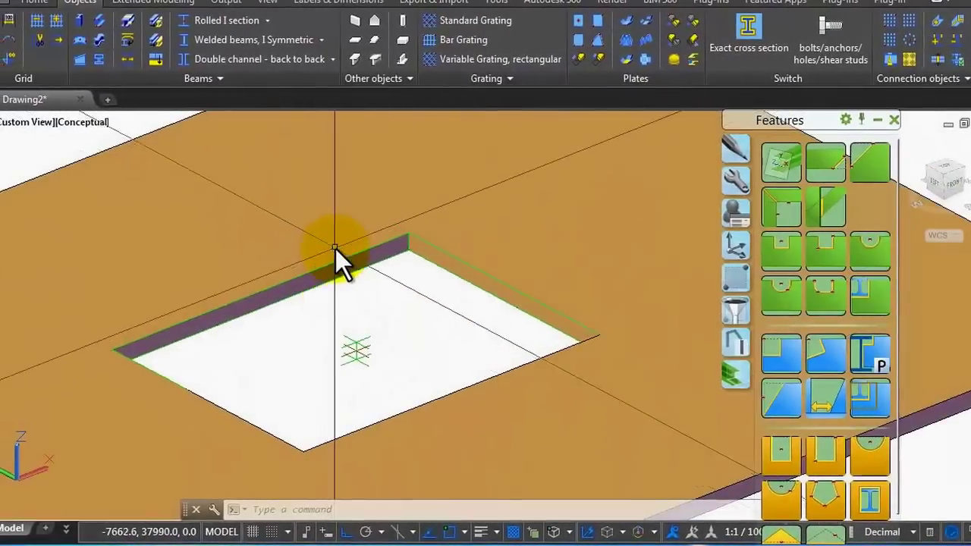
pyautogui.scroll(-2, 335, 248)
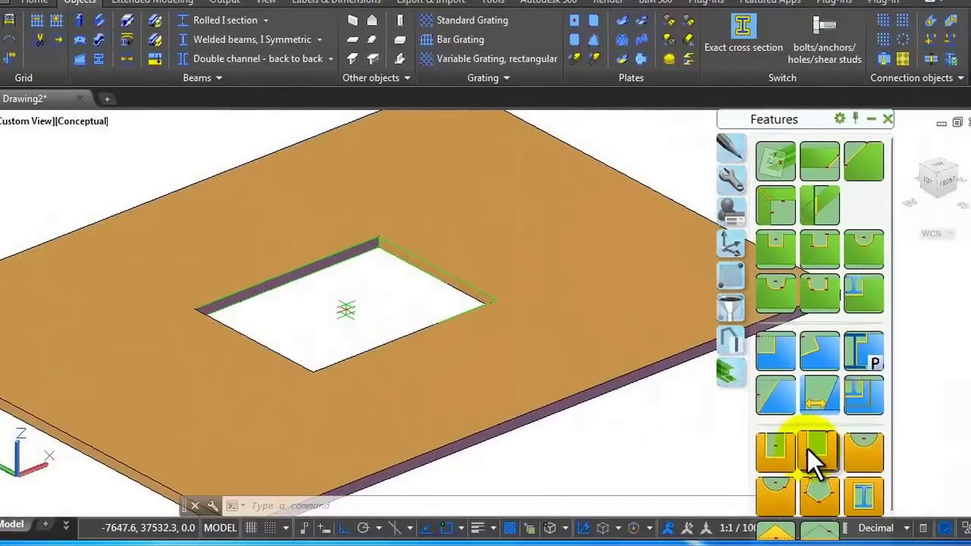
# Step: Start a rectangle just outside the plate's far short edge and try #150,100 as its opposite corner
pyautogui.click(807, 448)
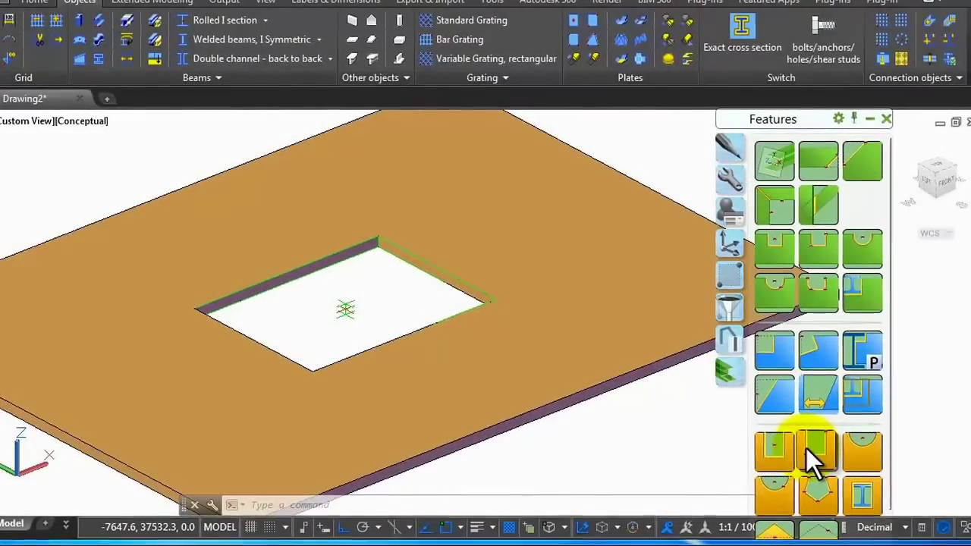
pyautogui.scroll(-3, 463, 319)
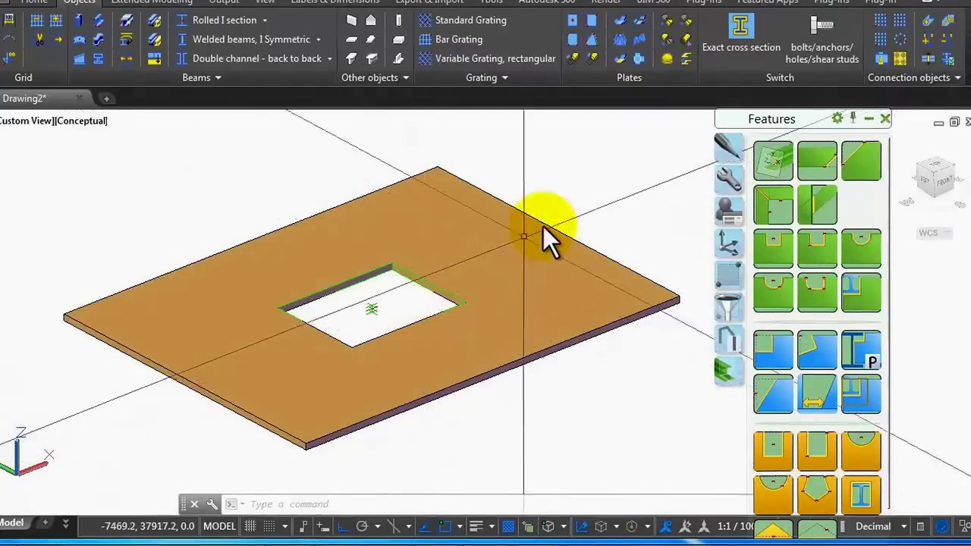
pyautogui.scroll(3, 543, 226)
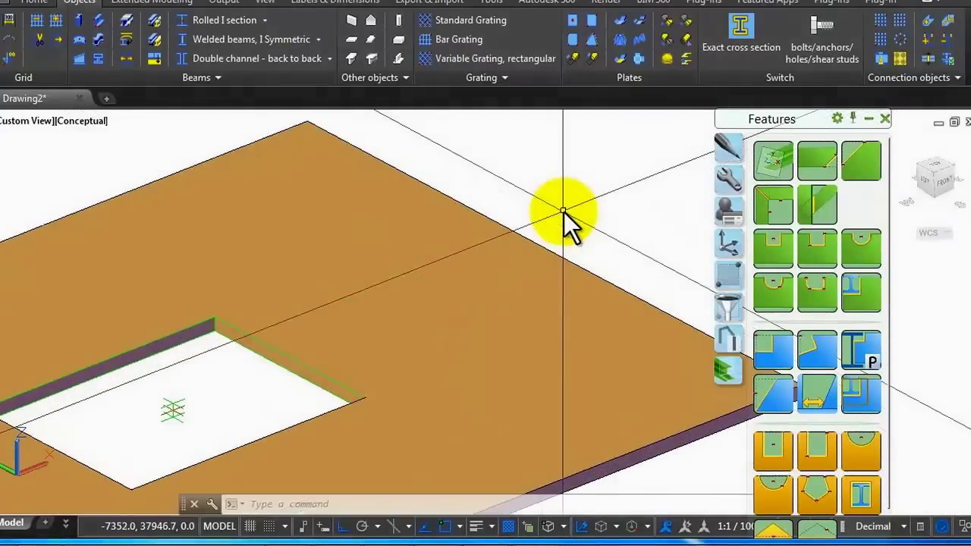
pyautogui.write('rec')
pyautogui.press('Return')
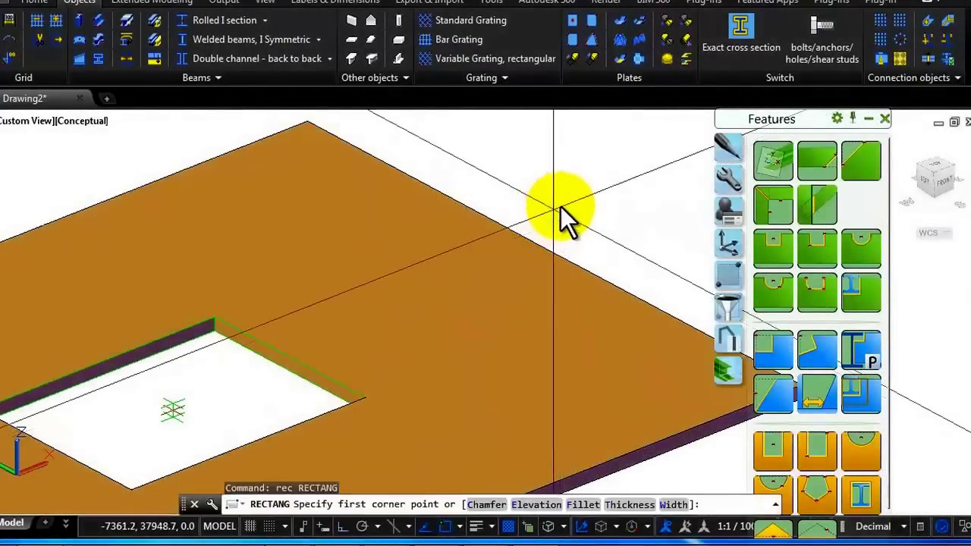
pyautogui.click(558, 201)
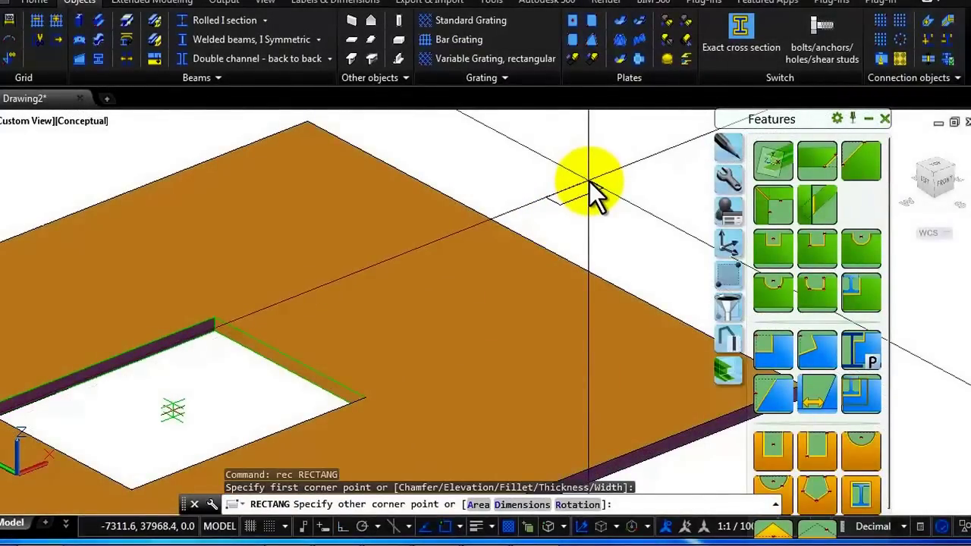
pyautogui.press('F8')
pyautogui.write('#150,')
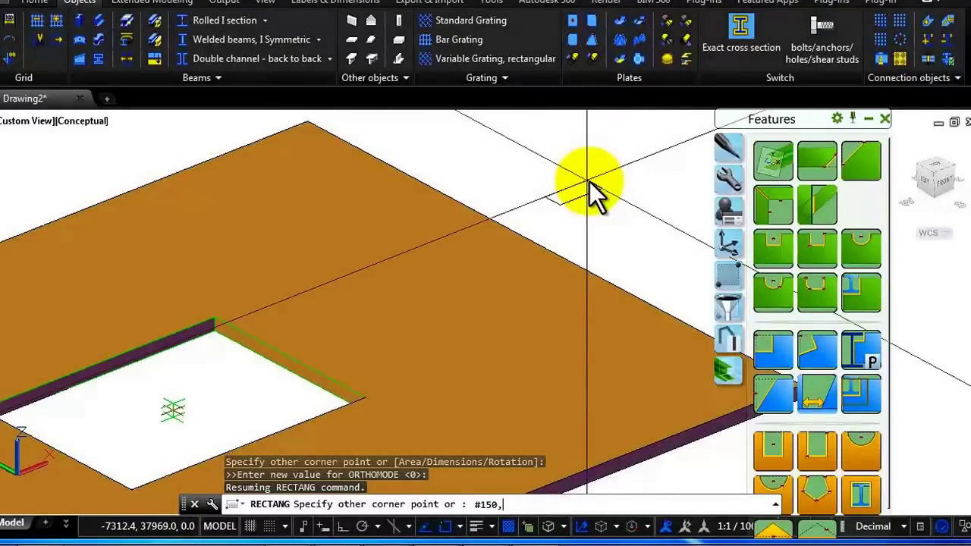
pyautogui.write('100')
pyautogui.press('Return')
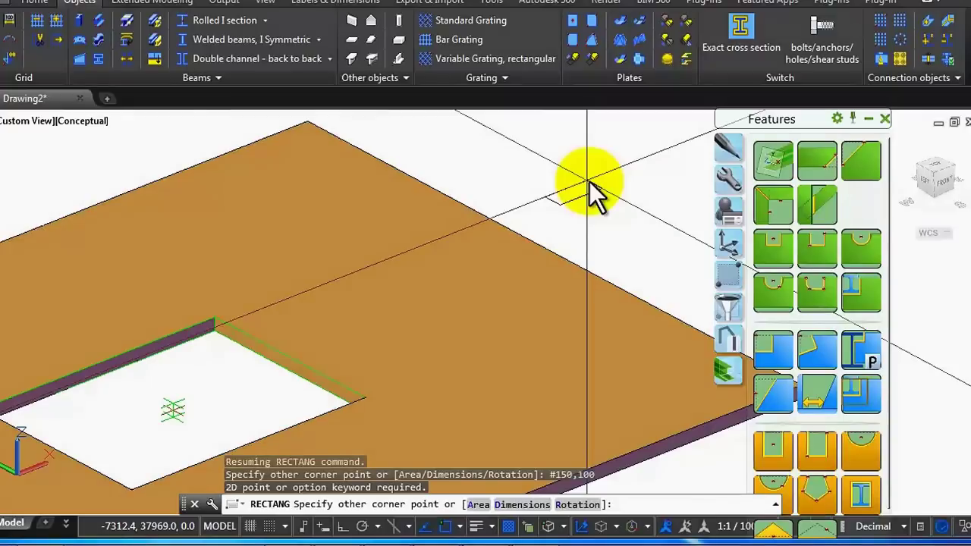
pyautogui.scroll(-3, 463, 208)
pyautogui.scroll(3, 507, 190)
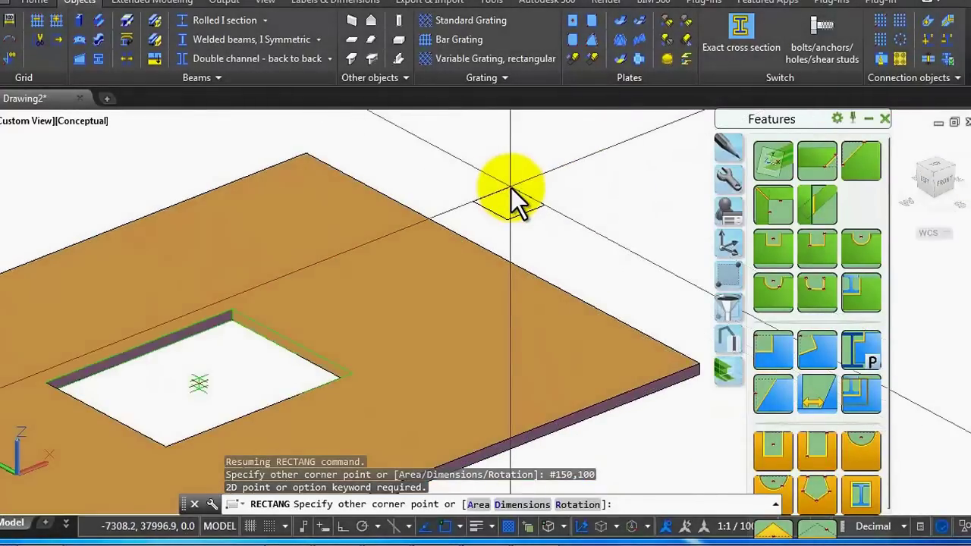
pyautogui.press('F8')
pyautogui.write('@150')
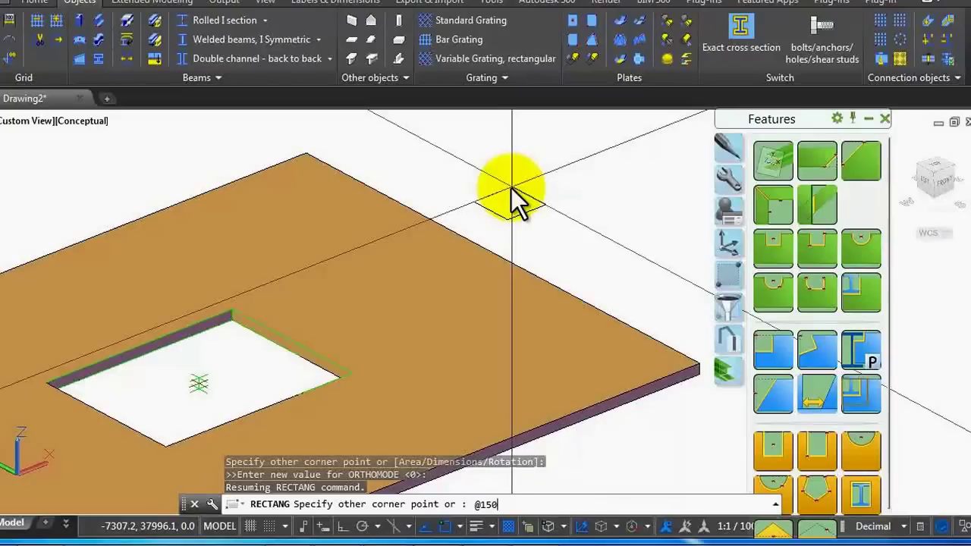
pyautogui.write(',100')
pyautogui.press('Return')
# Step: Move the rectangle by the midpoint of its outer short side onto the midpoint of the plate's nearby edge
pyautogui.write('m')
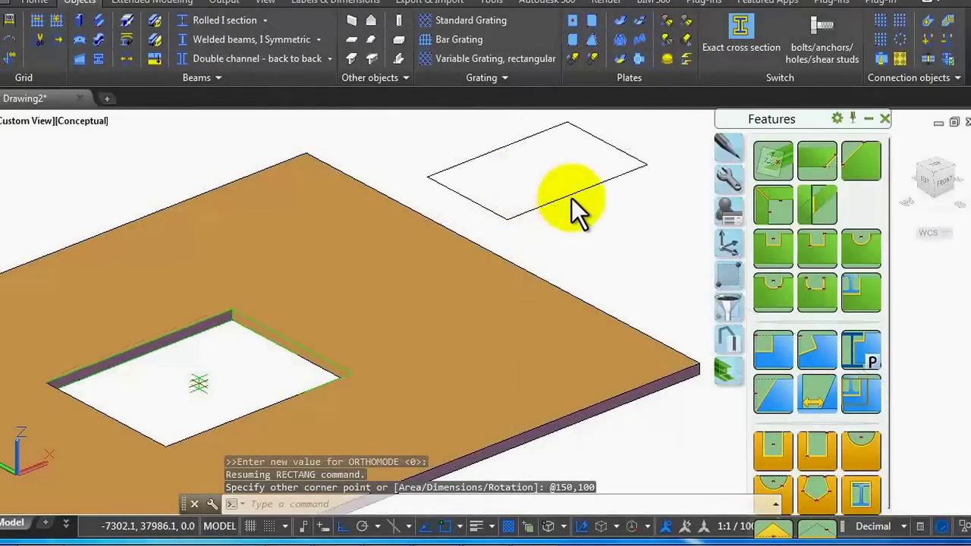
pyautogui.press('Return')
pyautogui.click(566, 205)
pyautogui.press('Return')
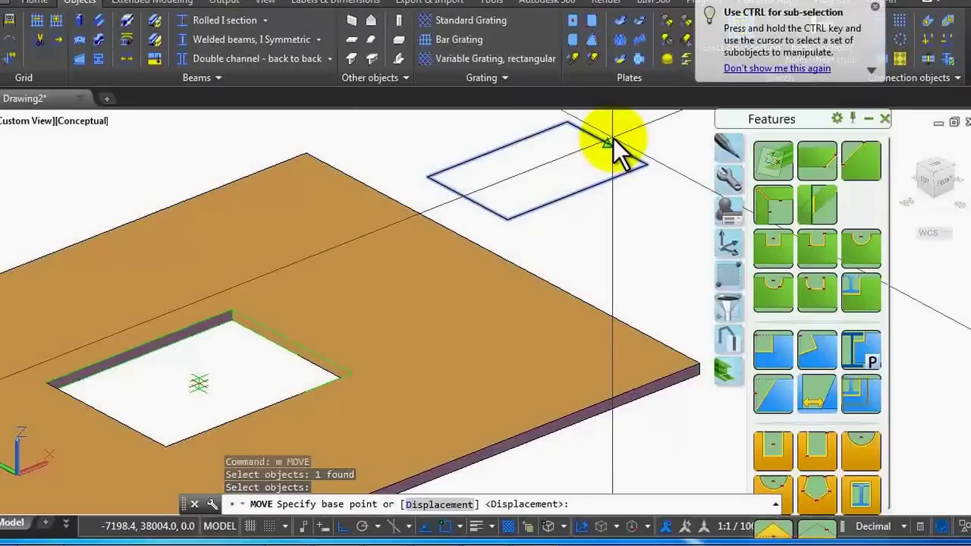
pyautogui.click(611, 139)
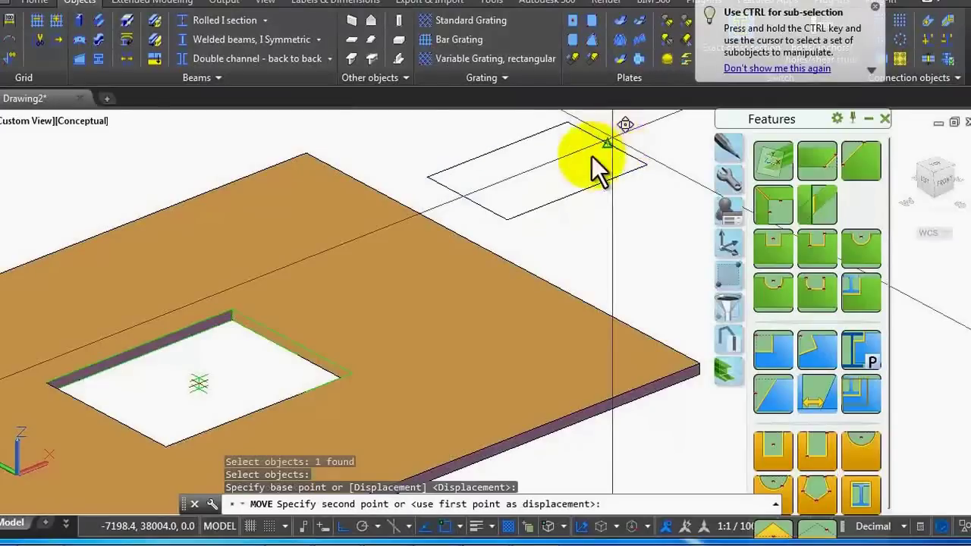
pyautogui.click(474, 243)
pyautogui.scroll(-5, 486, 197)
pyautogui.scroll(3, 531, 253)
pyautogui.scroll(2, 531, 254)
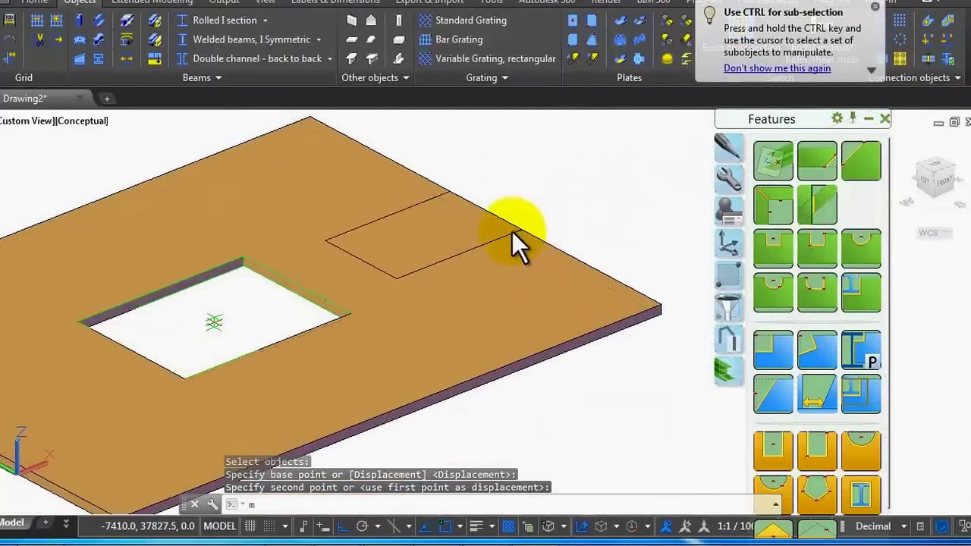
# Step: Move the same rectangle 20 units inward from the plate edge with Ortho, along the negative X direction
pyautogui.write('m')
pyautogui.press('Return')
pyautogui.write('p')
pyautogui.press('Return')
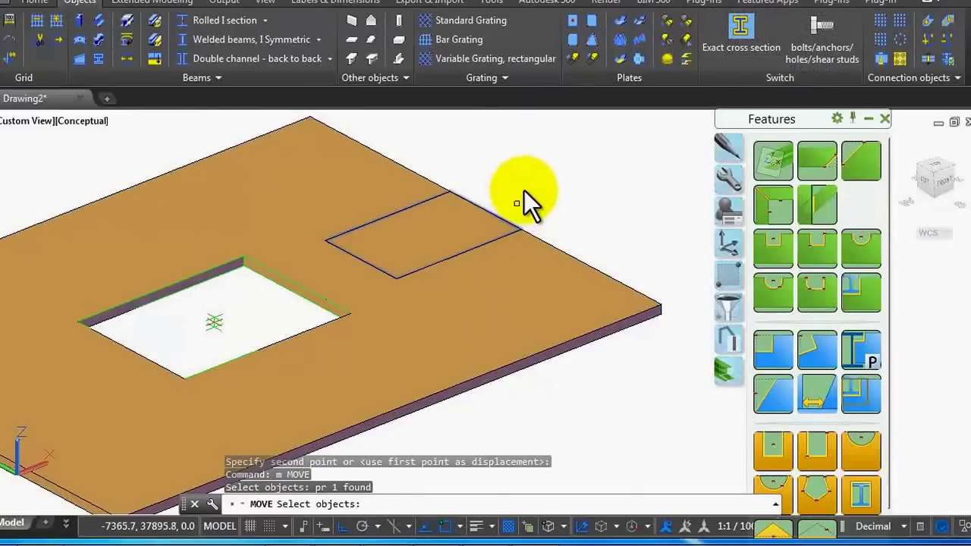
pyautogui.press('Return')
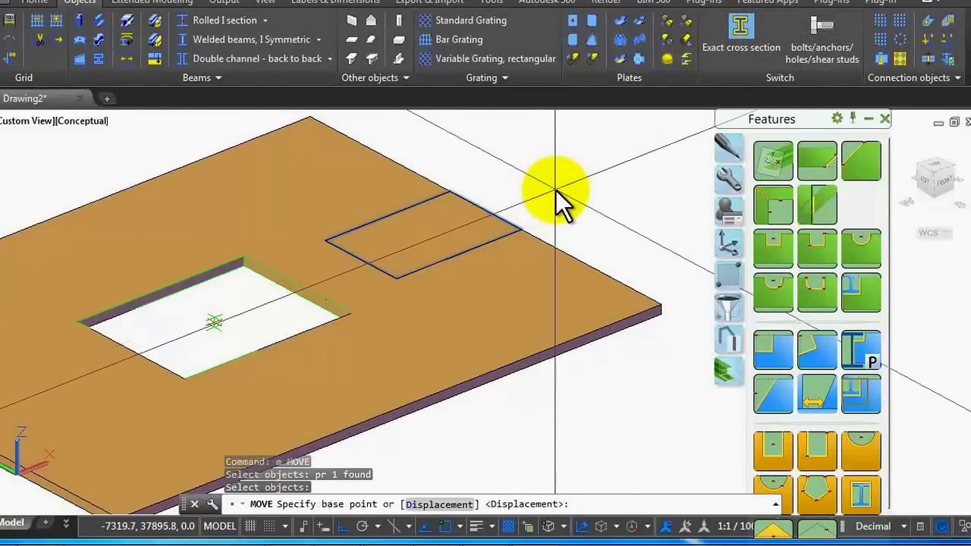
pyautogui.click(557, 190)
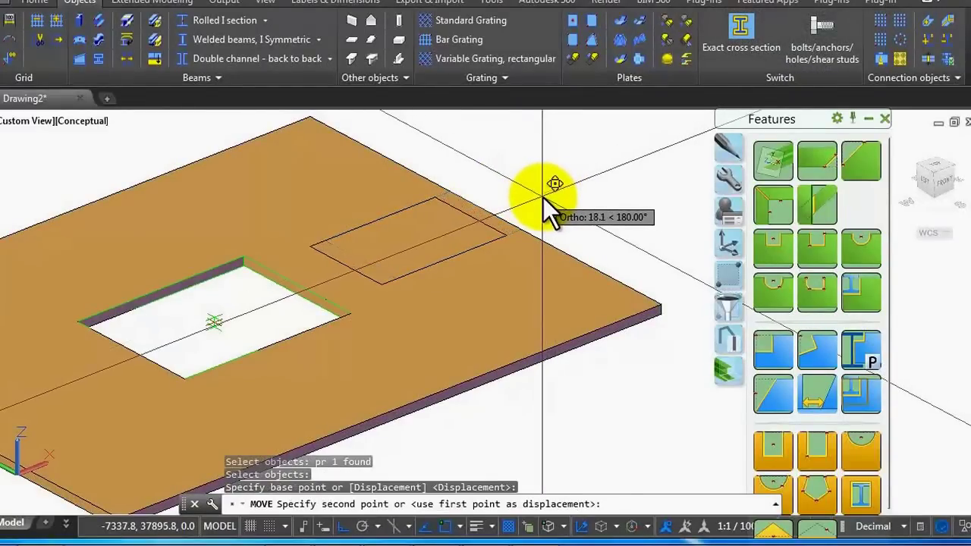
pyautogui.write('20')
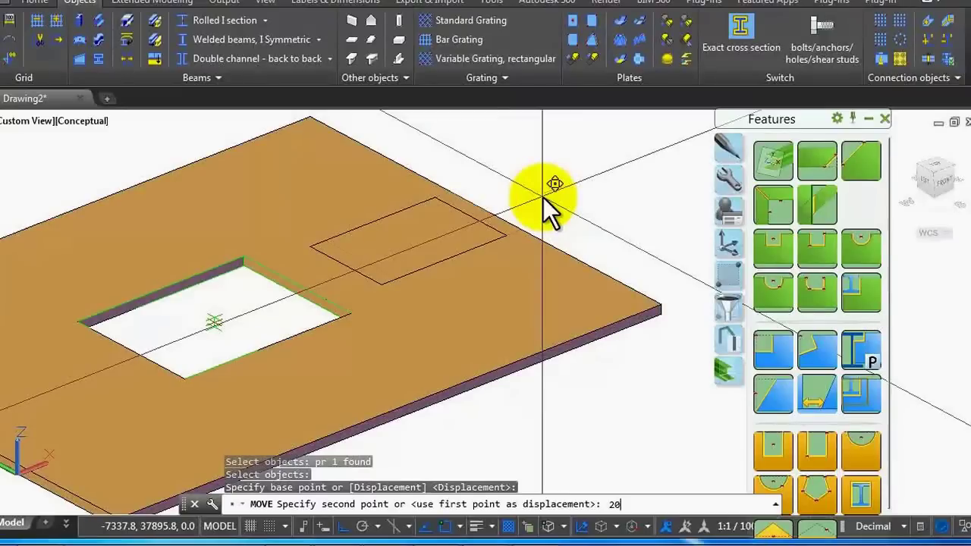
pyautogui.press('Return')
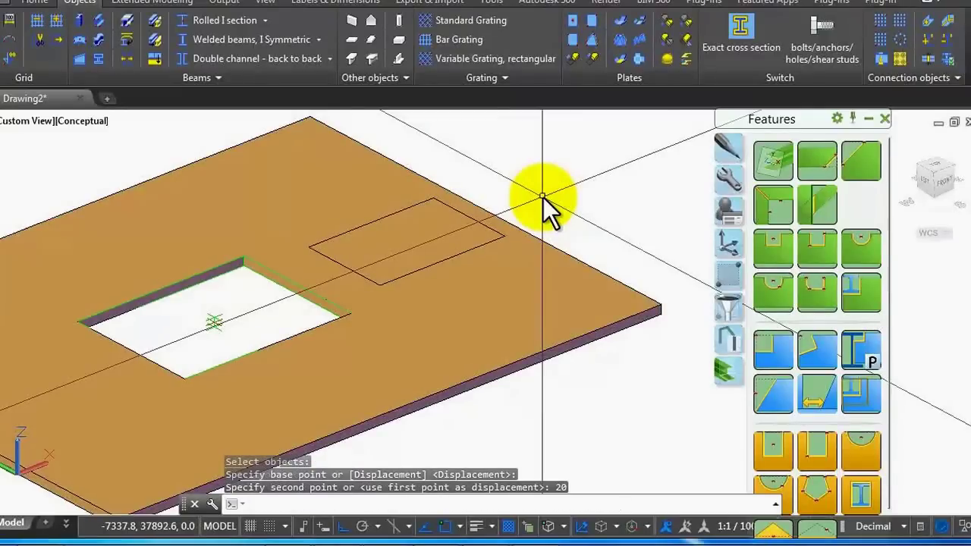
# Step: Cut a two-point rectangular inner contour into the plate using the drawn rectangle's diagonal corners, and close its settings
pyautogui.click(808, 448)
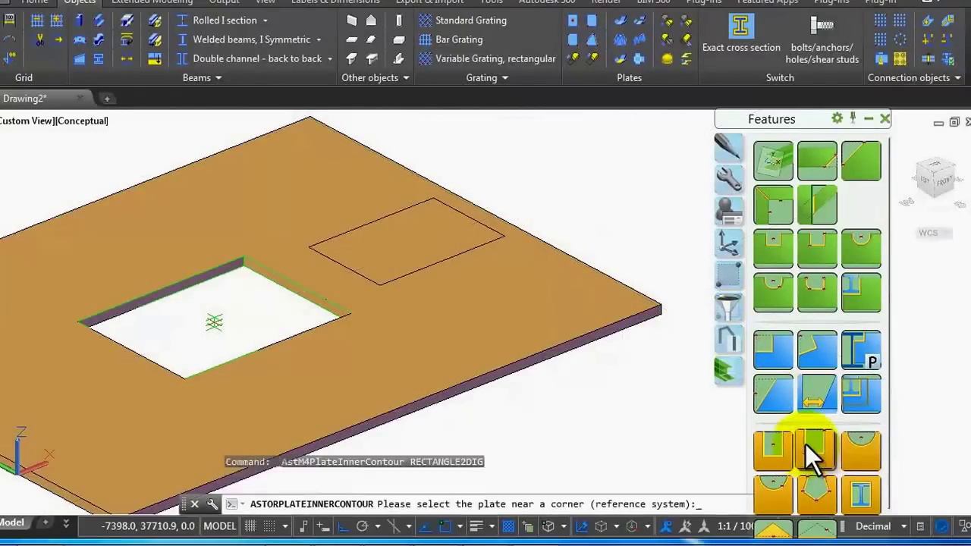
pyautogui.click(516, 259)
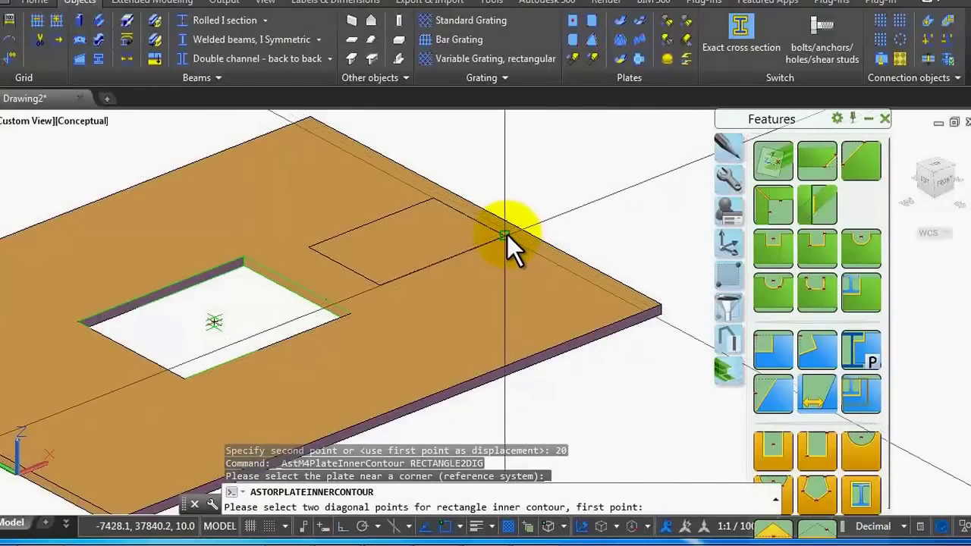
pyautogui.click(507, 234)
pyautogui.click(308, 246)
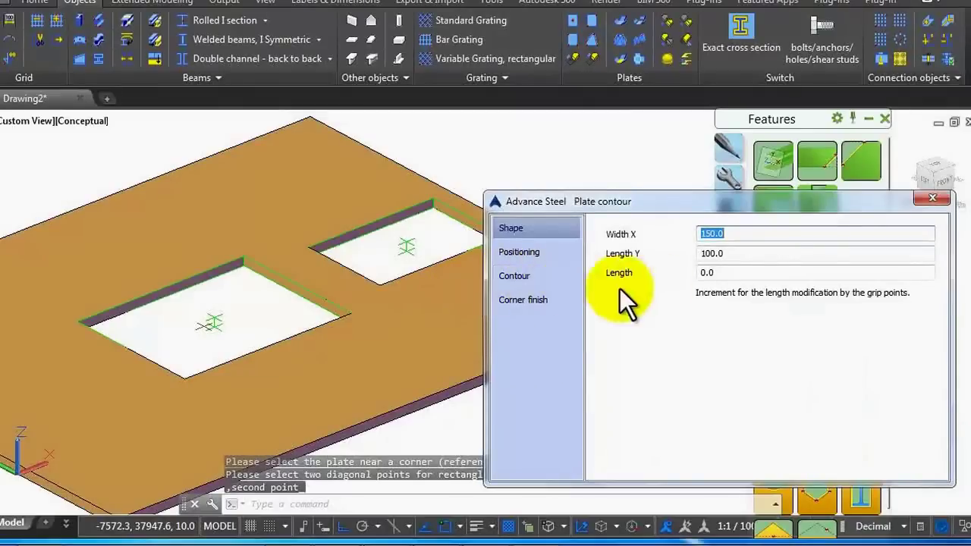
pyautogui.click(927, 200)
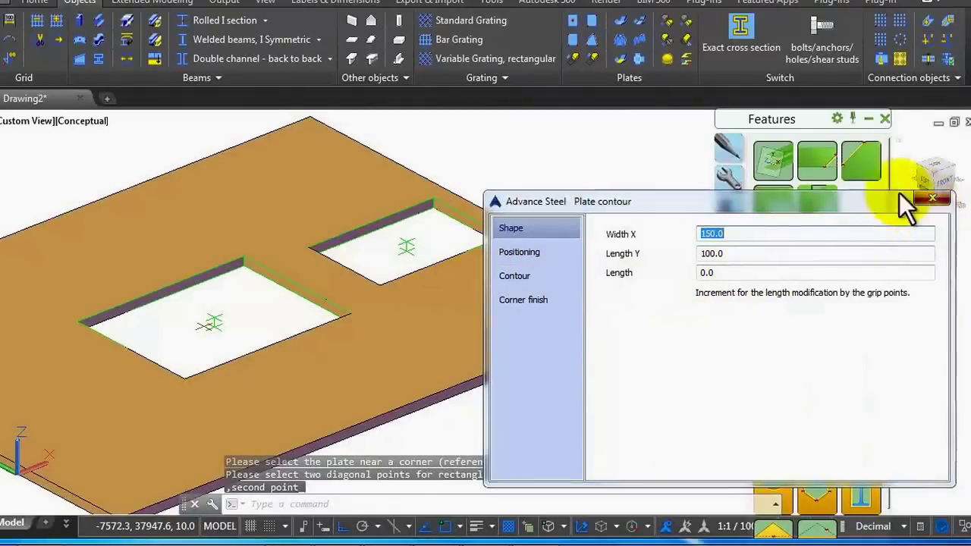
pyautogui.click(404, 227)
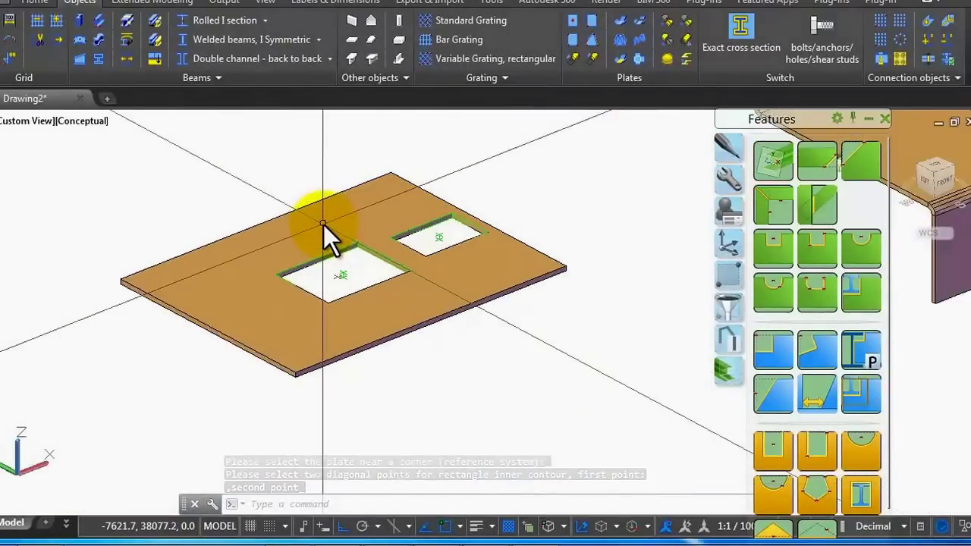
# Step: Reopen the smaller rectangular contour's properties, set its gap width to 10, and inspect the clearance around the opening
pyautogui.scroll(5, 430, 238)
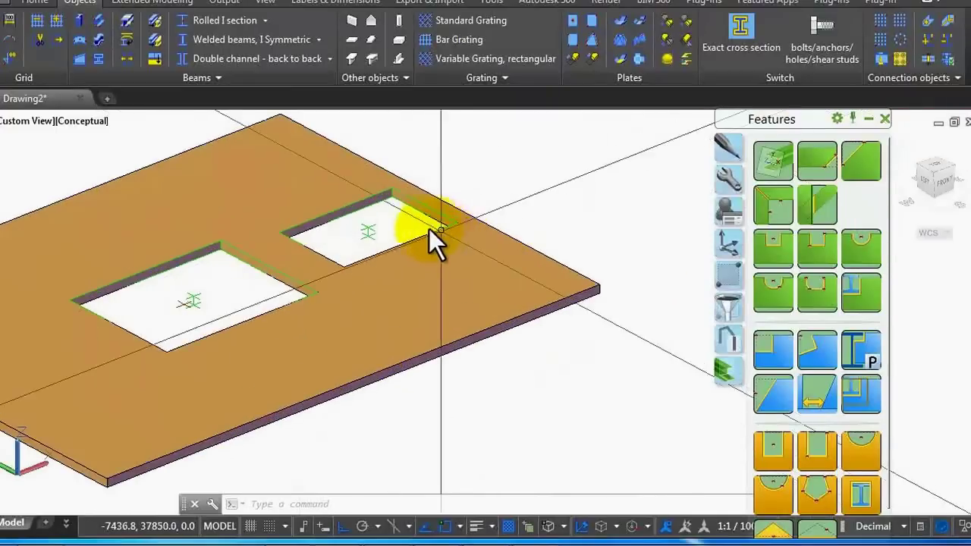
pyautogui.click(367, 231)
pyautogui.doubleClick(367, 231)
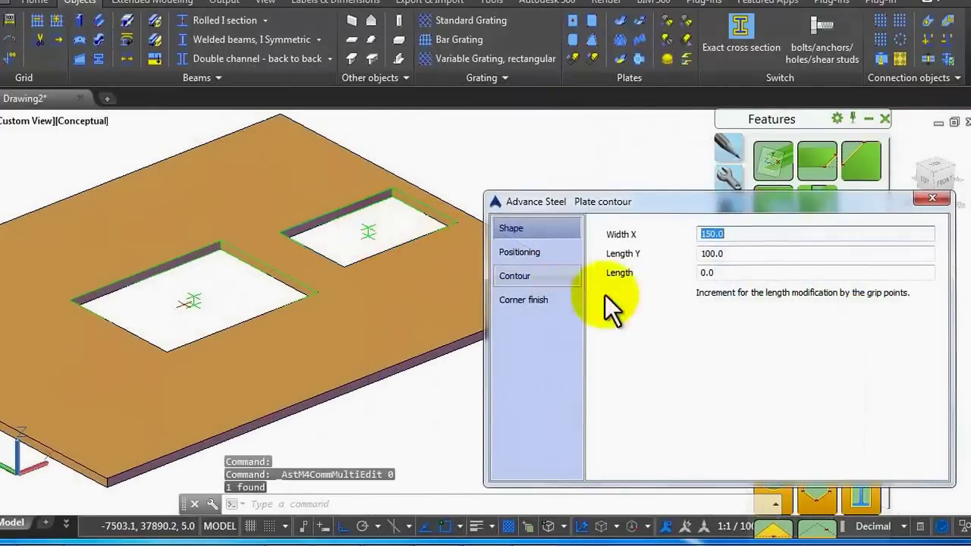
pyautogui.click(522, 275)
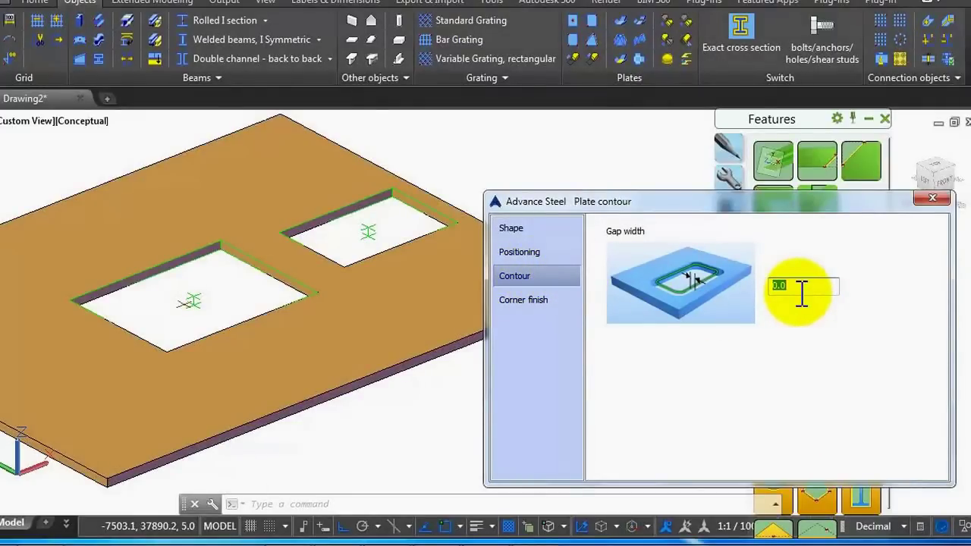
pyautogui.write('10')
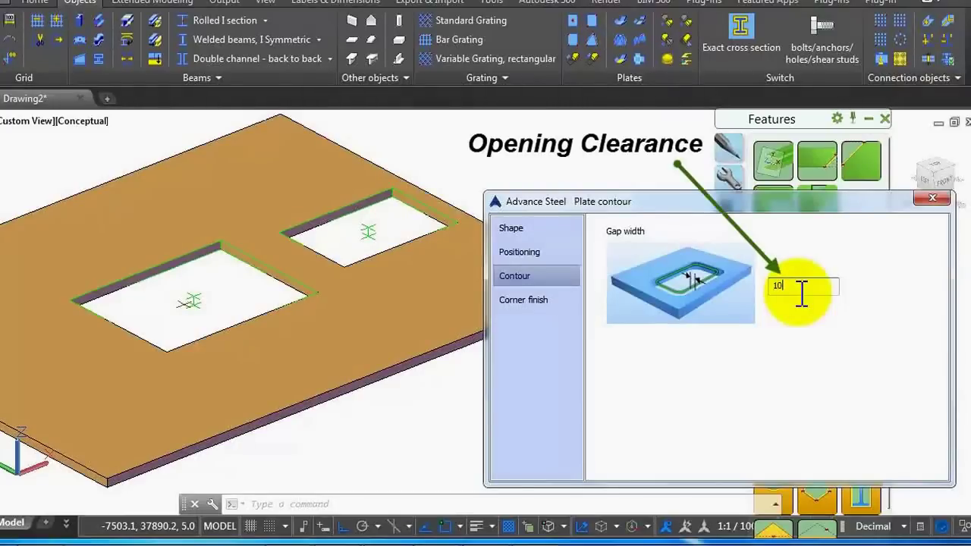
pyautogui.press('Return')
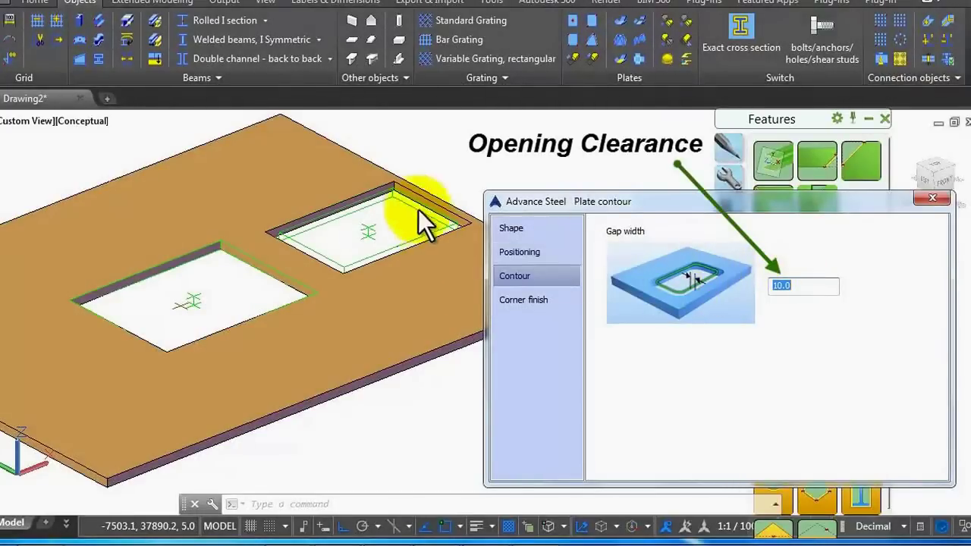
pyautogui.scroll(5, 379, 190)
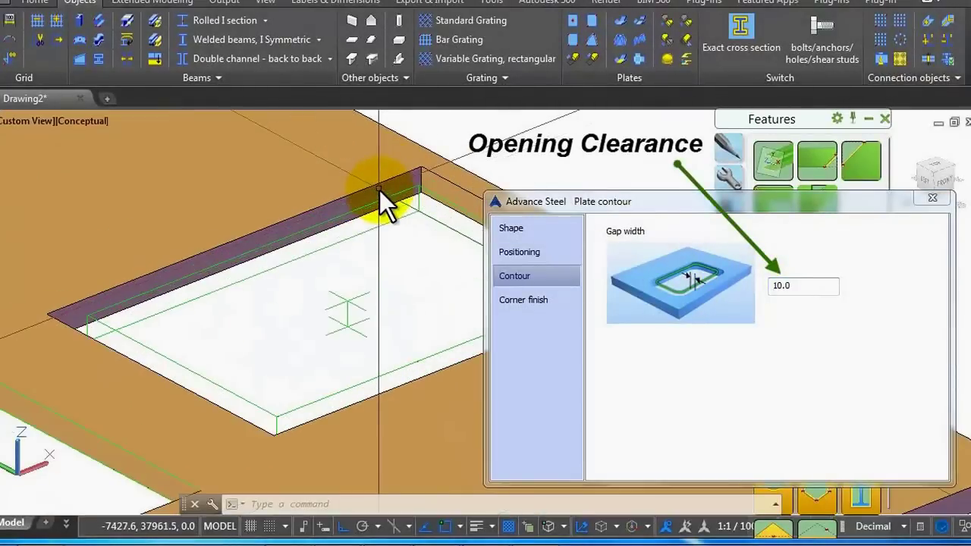
pyautogui.scroll(-2, 378, 203)
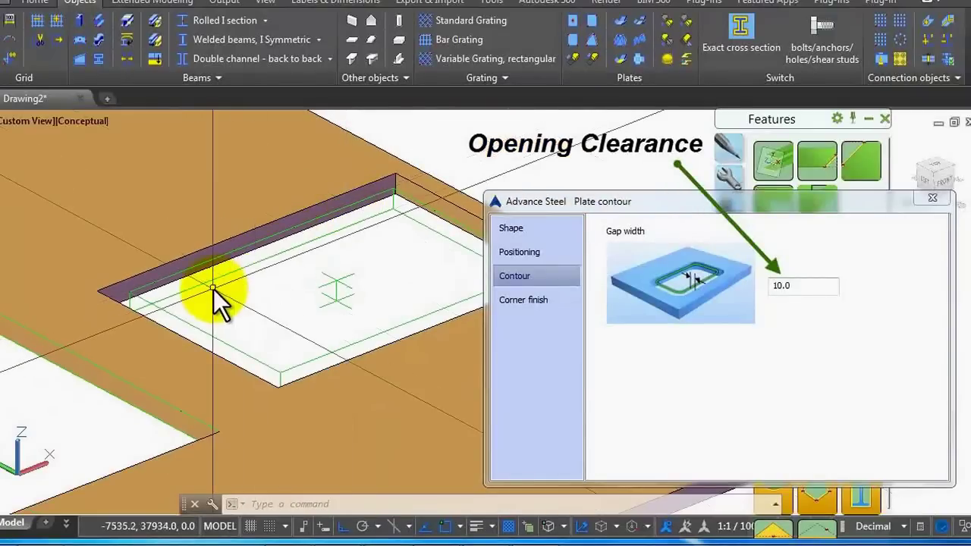
# Step: Try a gap width of 20 on the smaller rectangular contour, and reset its gap width to 0
pyautogui.click(774, 287)
pyautogui.doubleClick(774, 286)
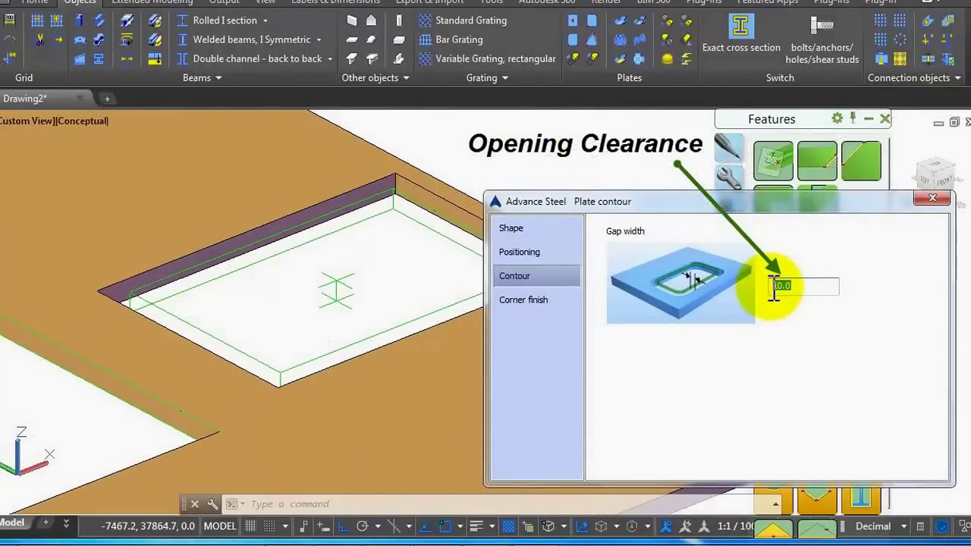
pyautogui.write('20')
pyautogui.press('Return')
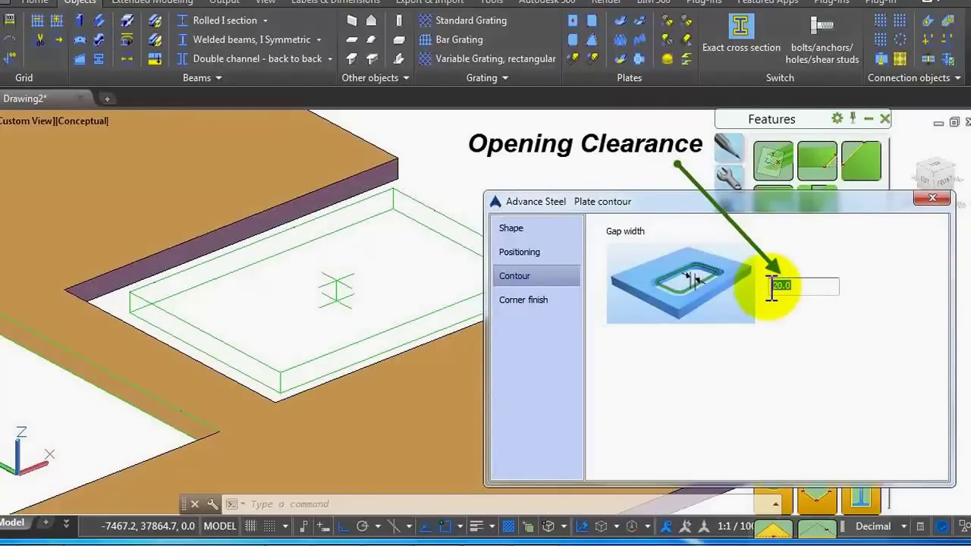
pyautogui.write('0')
pyautogui.press('Return')
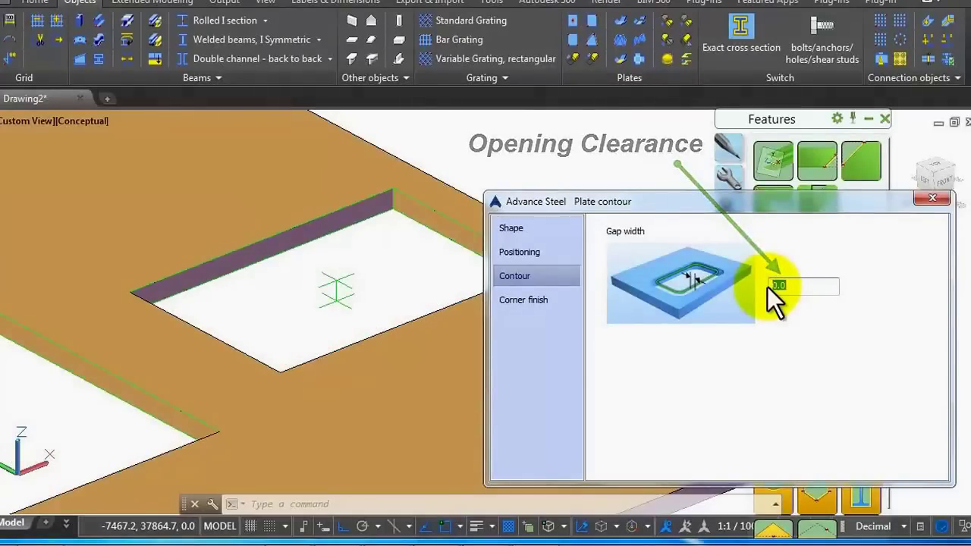
# Step: Set the contour's corner finish radius to 5 and examine the rounded corner of the opening up close
pyautogui.click(548, 302)
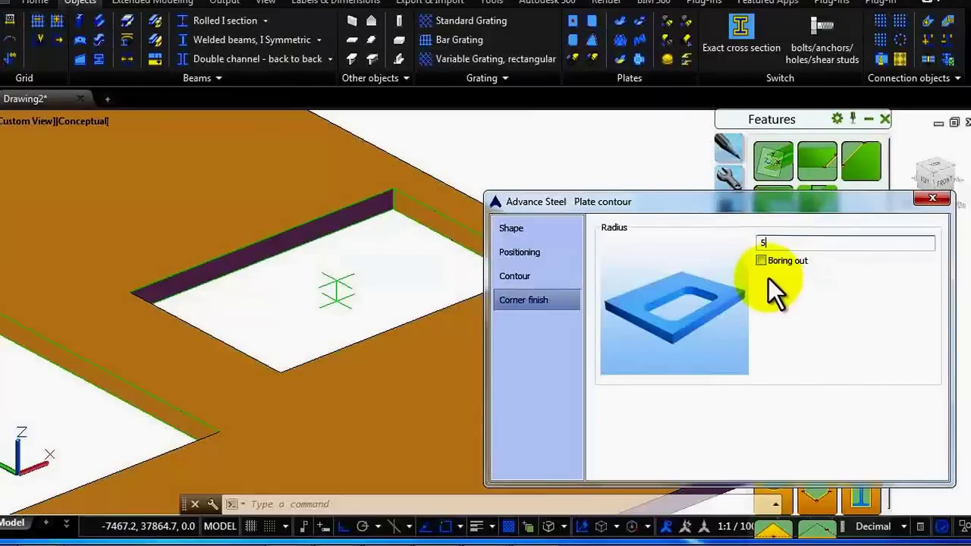
pyautogui.click(528, 251)
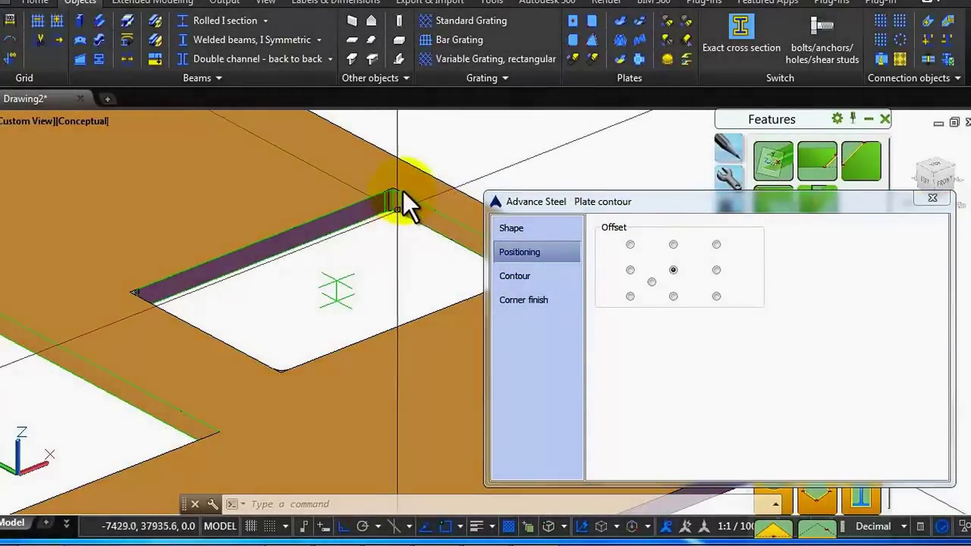
pyautogui.scroll(3, 403, 186)
pyautogui.scroll(2, 403, 183)
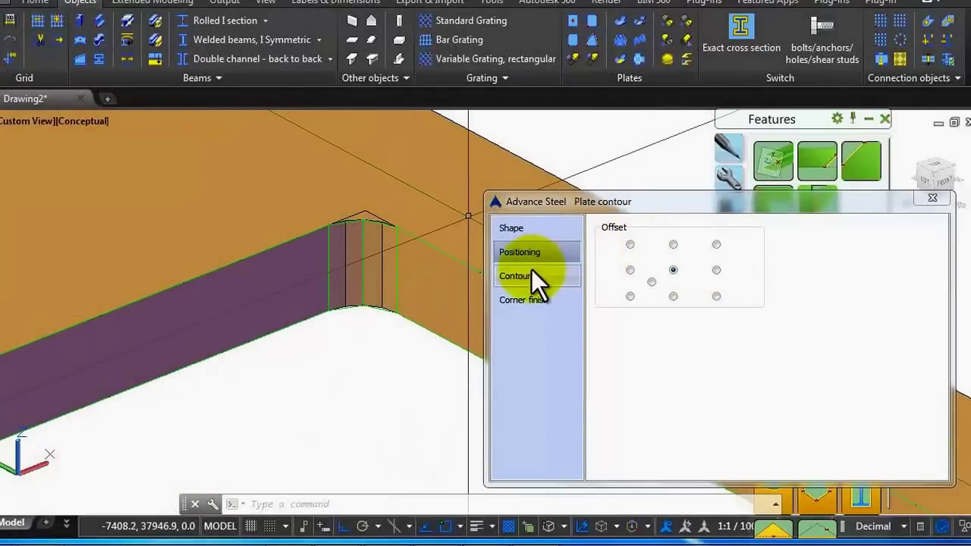
# Step: Set the contour's corner finish radius to 20, enable Boring out, and inspect the opening's corners
pyautogui.click(536, 298)
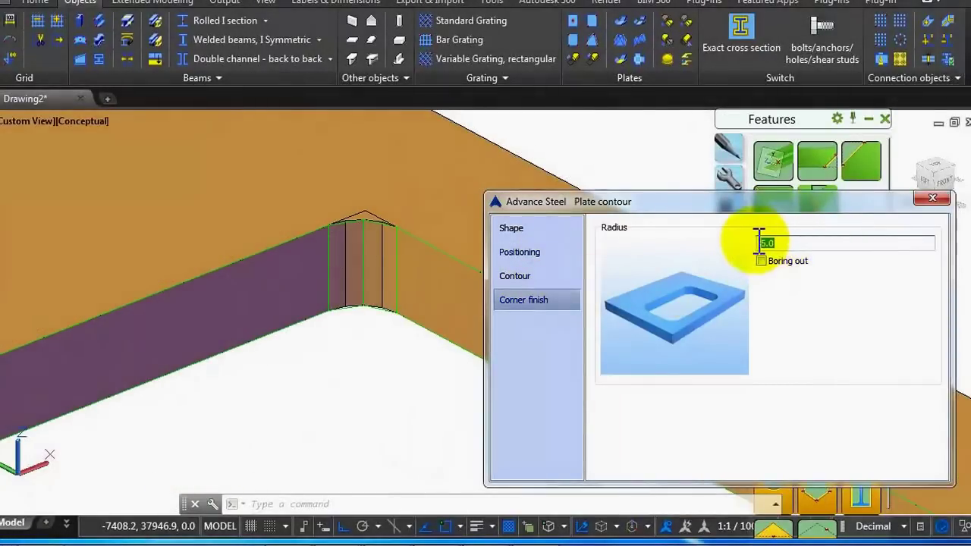
pyautogui.write('20')
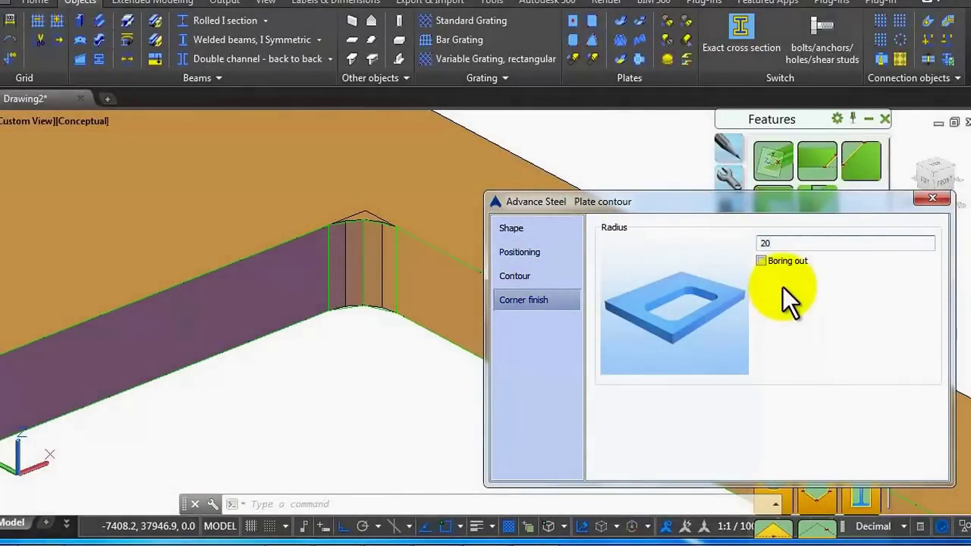
pyautogui.press('Return')
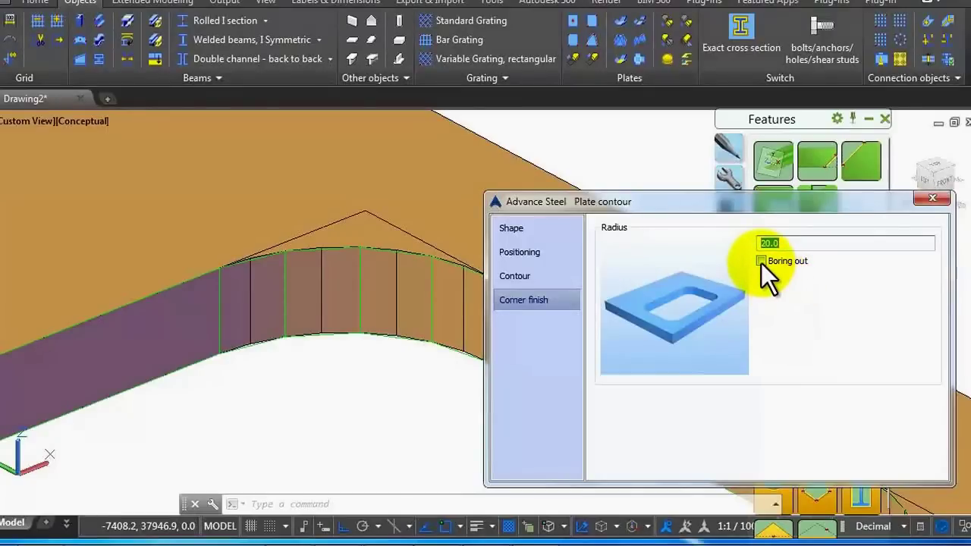
pyautogui.click(761, 262)
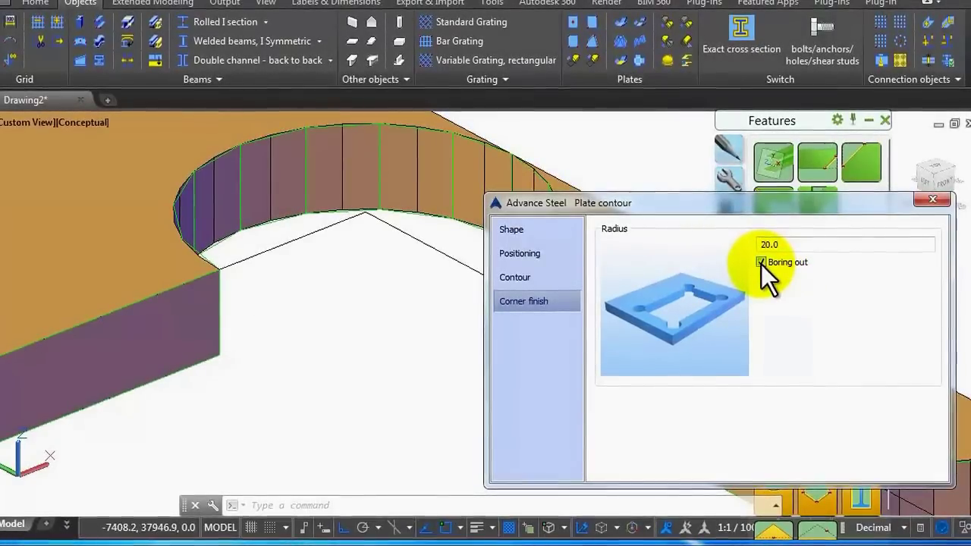
pyautogui.scroll(-5, 414, 251)
pyautogui.scroll(-2, 390, 219)
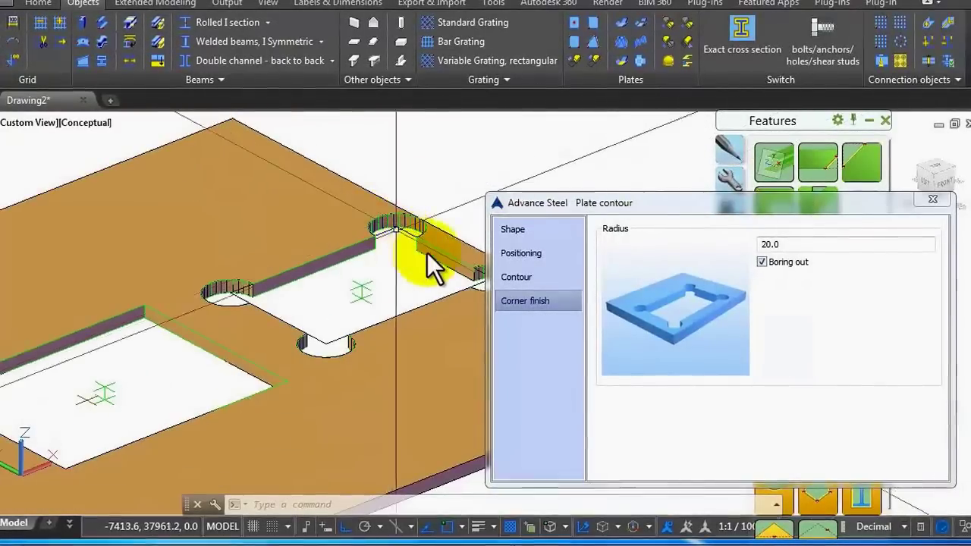
pyautogui.scroll(4, 427, 253)
pyautogui.scroll(-1, 386, 227)
pyautogui.scroll(2, 422, 234)
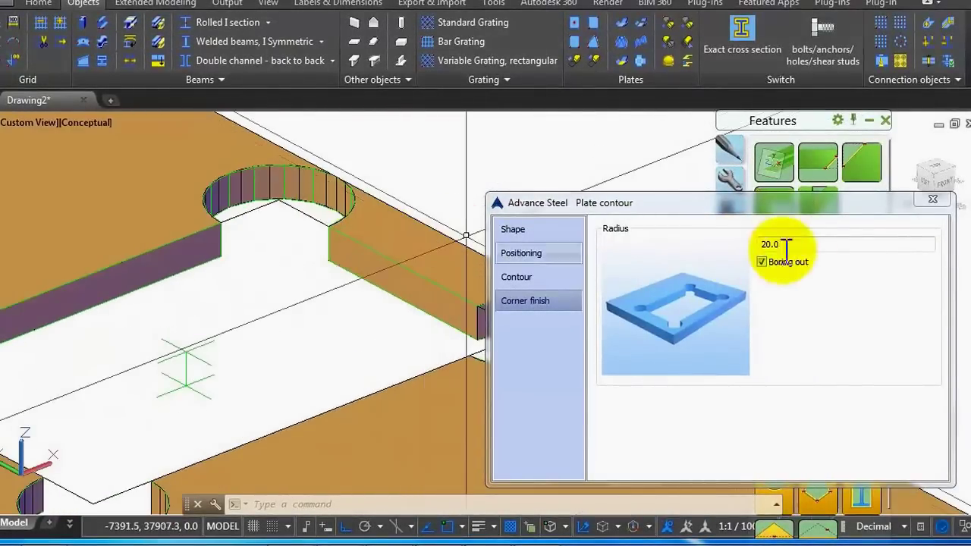
# Step: Reduce the bored-out corner radius to 5, close the contour's properties, and inspect the opening's corners
pyautogui.moveTo(797, 245); pyautogui.dragTo(736, 246)
pyautogui.write('5')
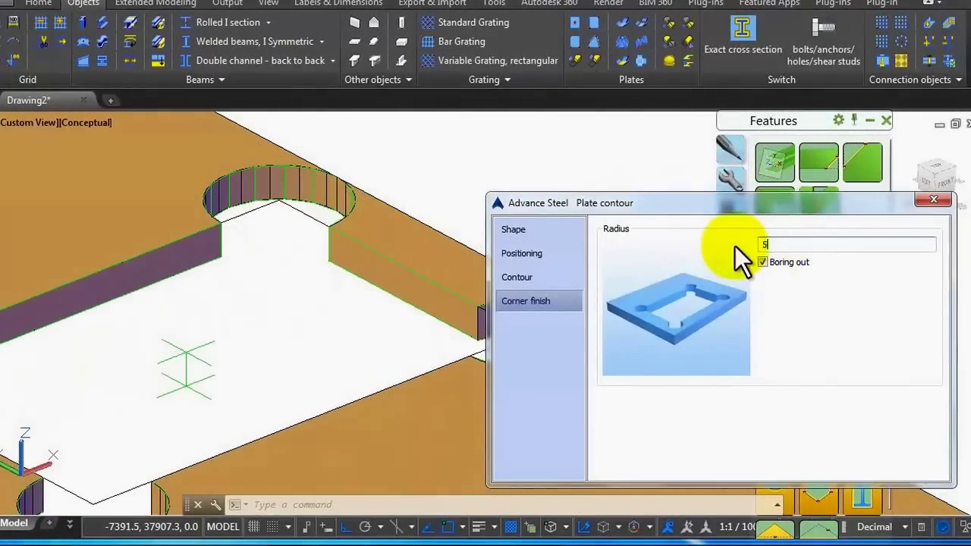
pyautogui.press('Return')
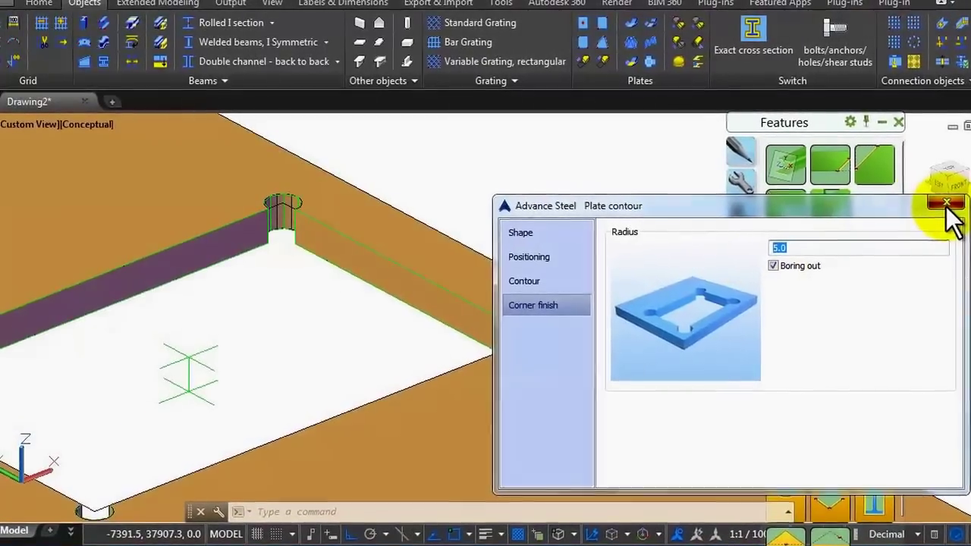
pyautogui.click(940, 204)
pyautogui.scroll(-2, 564, 235)
pyautogui.scroll(1, 145, 309)
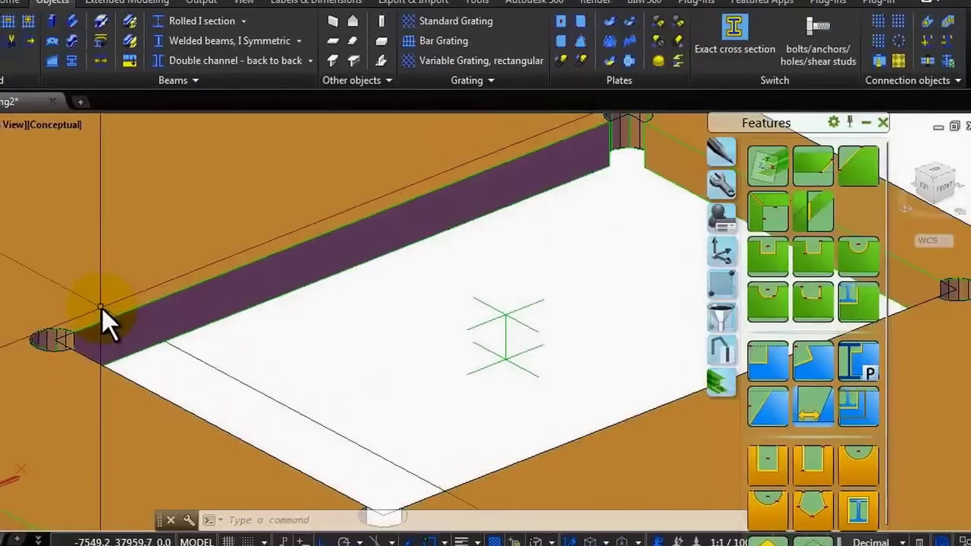
pyautogui.scroll(-3, 317, 251)
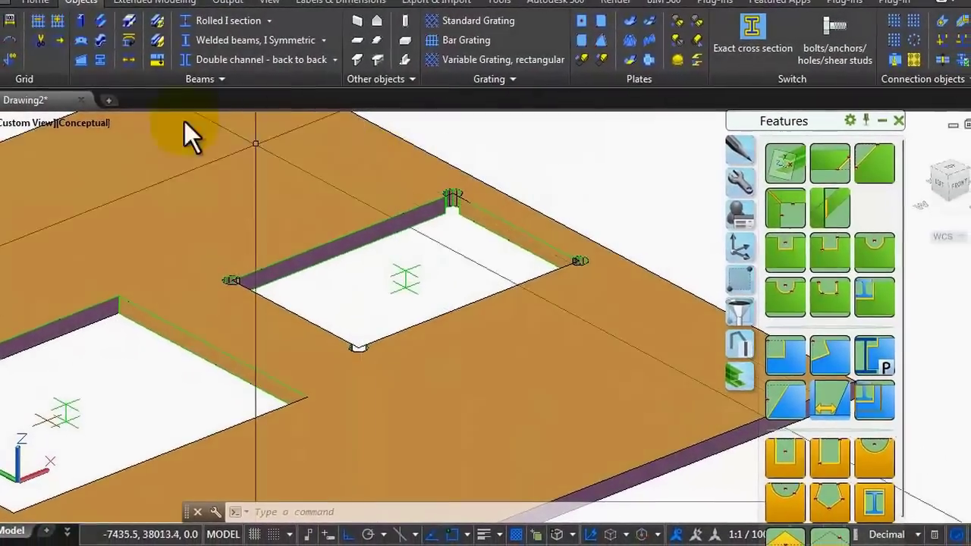
# Step: Orbit the model to examine the plate and its two openings from another angle, and erase the existing objects
pyautogui.click(266, 2)
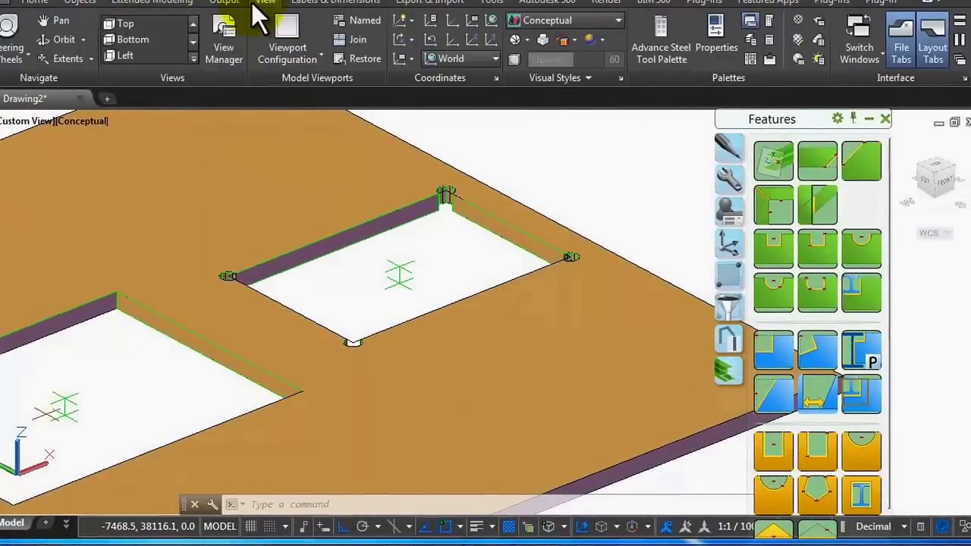
pyautogui.click(70, 38)
pyautogui.moveTo(347, 217); pyautogui.dragTo(337, 190)
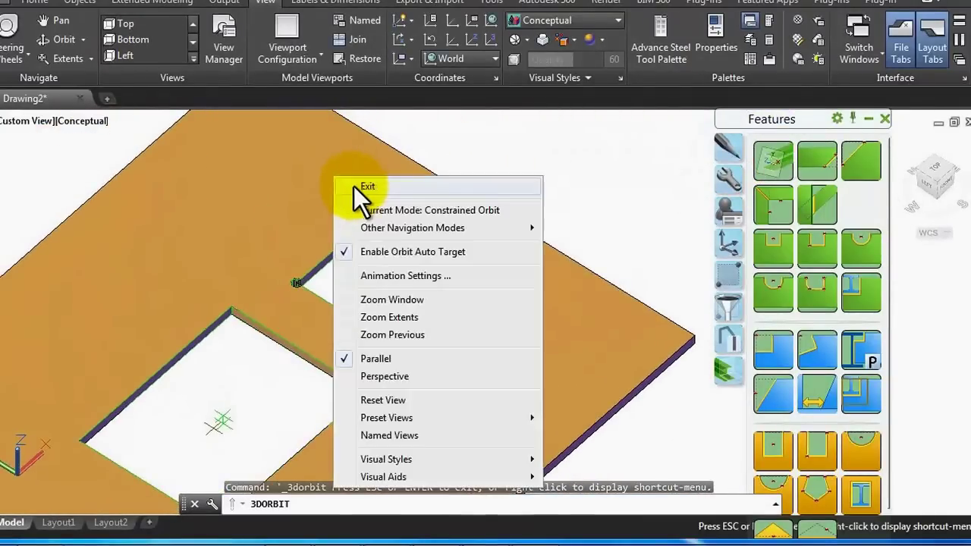
pyautogui.click(358, 188)
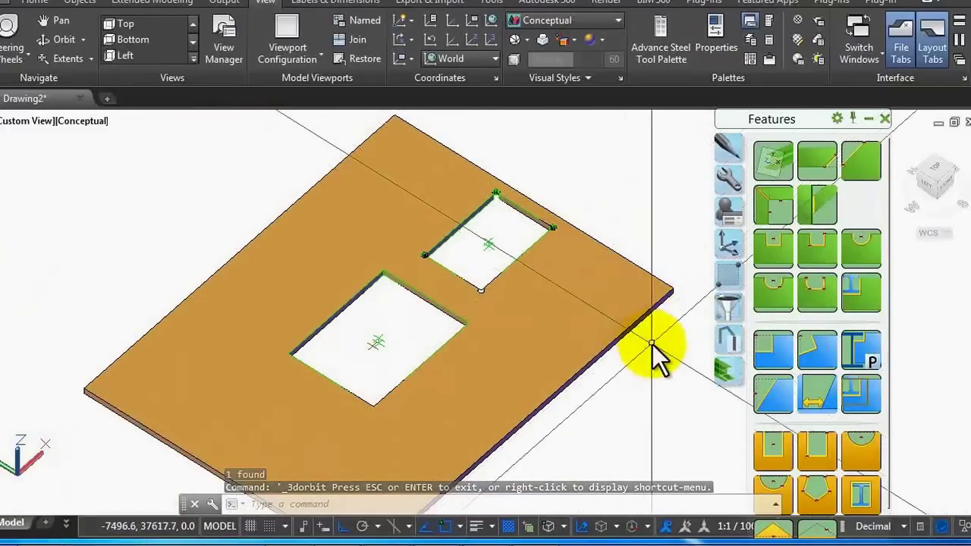
pyautogui.scroll(2, 246, 251)
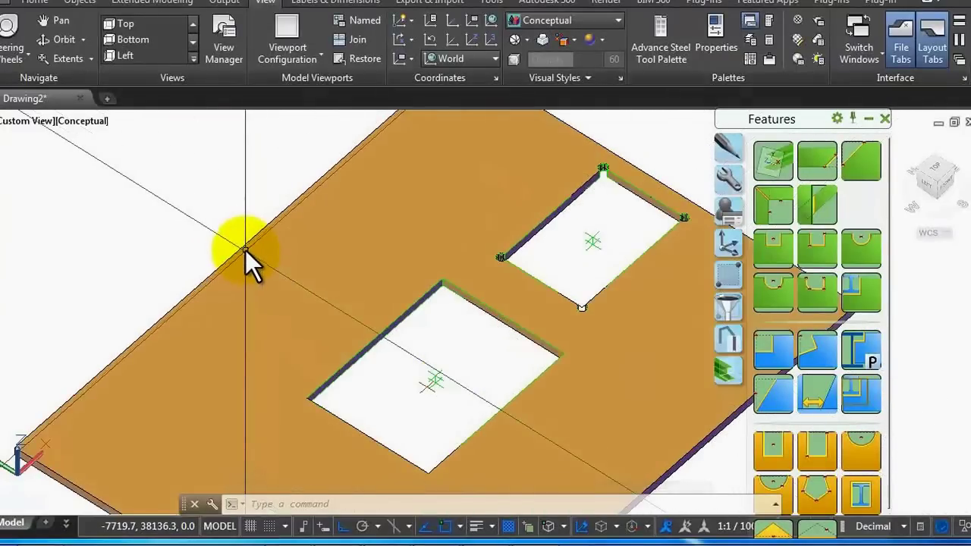
pyautogui.scroll(-4, 269, 256)
pyautogui.scroll(3, 276, 242)
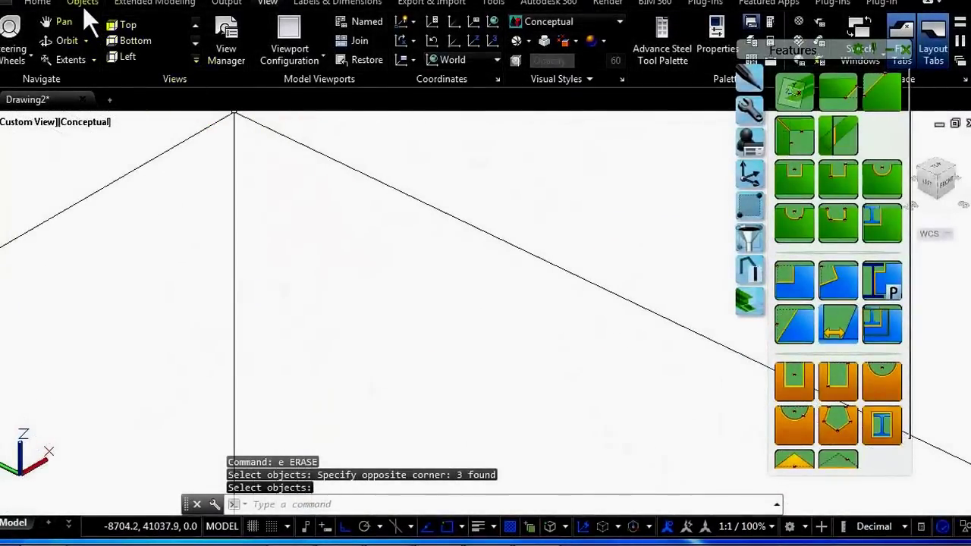
# Step: Place a vertical Rolled I section beam about 381 units high along +Z, and close its properties
pyautogui.click(82, 3)
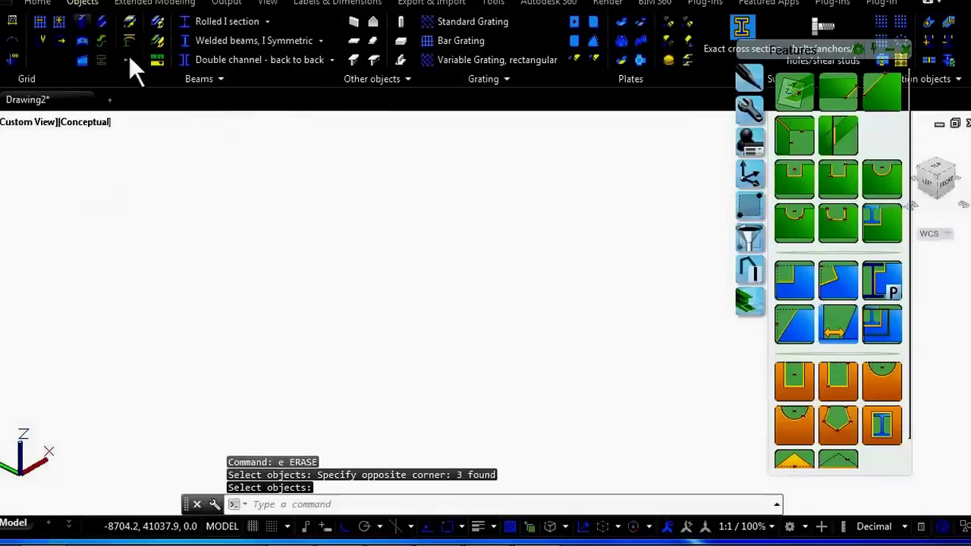
pyautogui.click(217, 23)
pyautogui.click(265, 335)
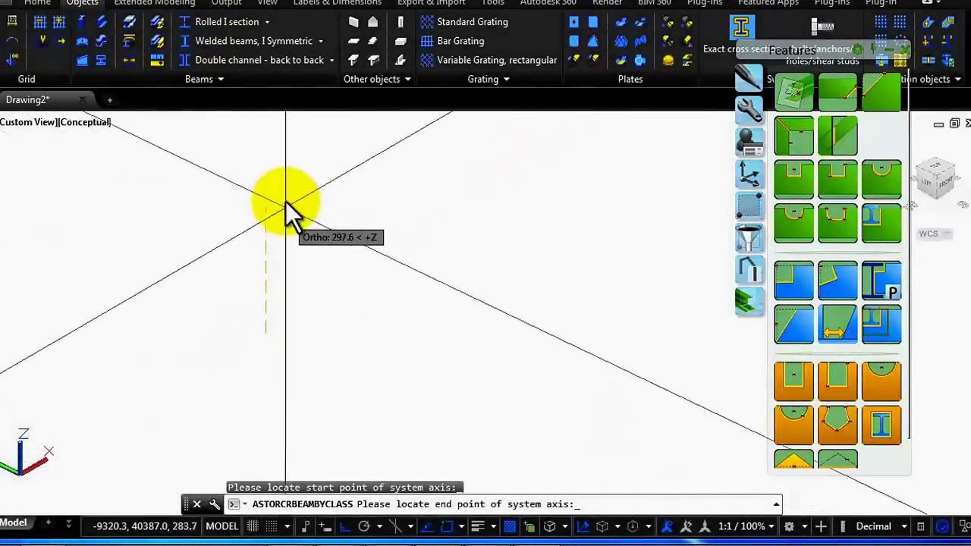
pyautogui.click(281, 182)
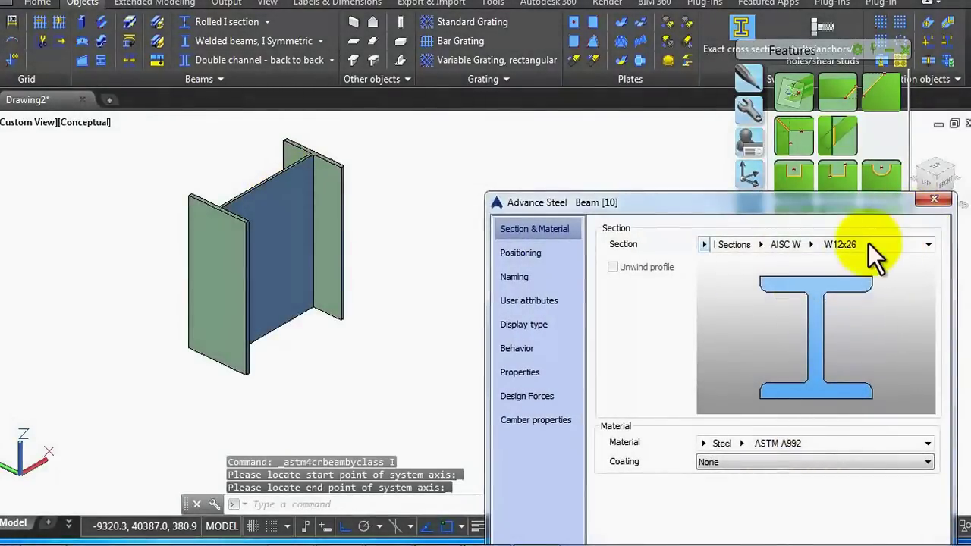
pyautogui.click(932, 201)
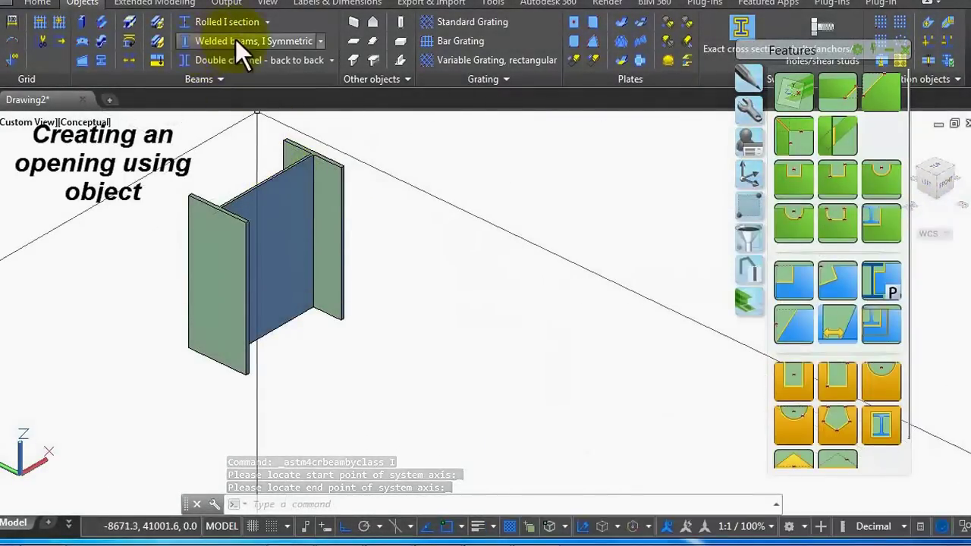
# Step: Place a vertical circular hollow section about 448 units high beside the I beam, and close its properties
pyautogui.click(268, 22)
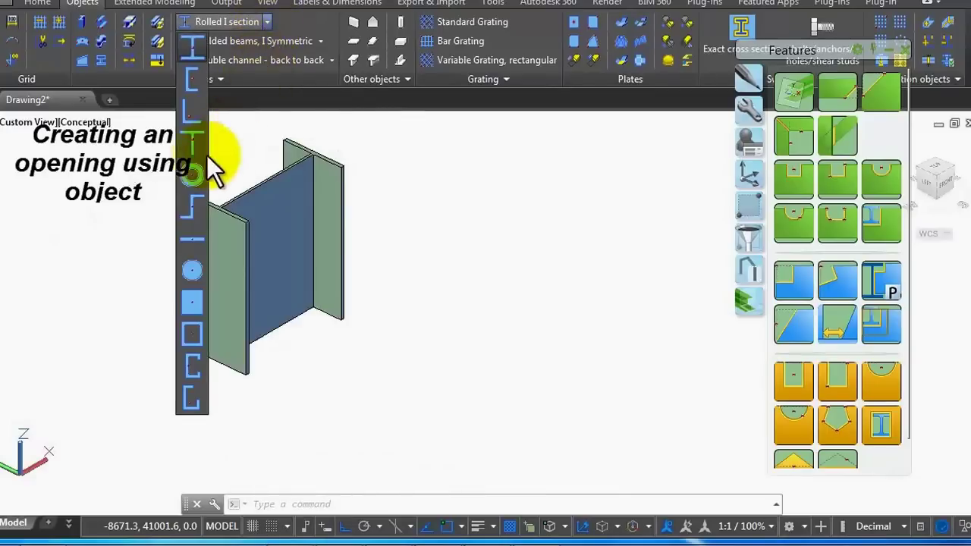
pyautogui.click(189, 174)
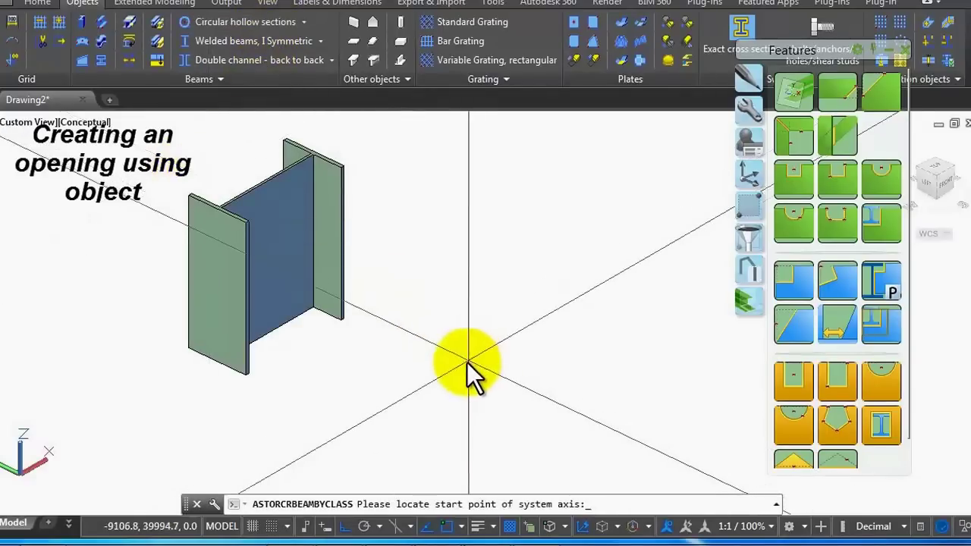
pyautogui.click(467, 362)
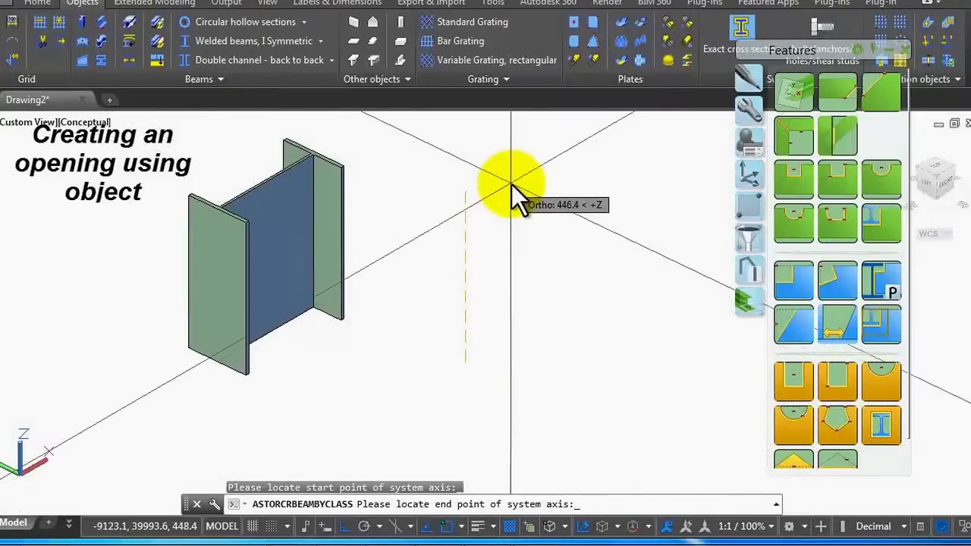
pyautogui.click(511, 184)
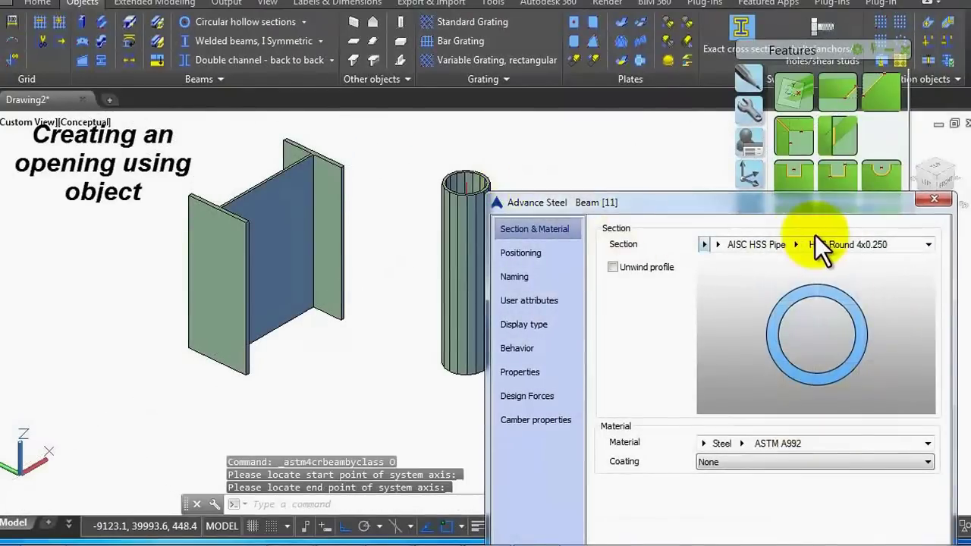
pyautogui.click(934, 201)
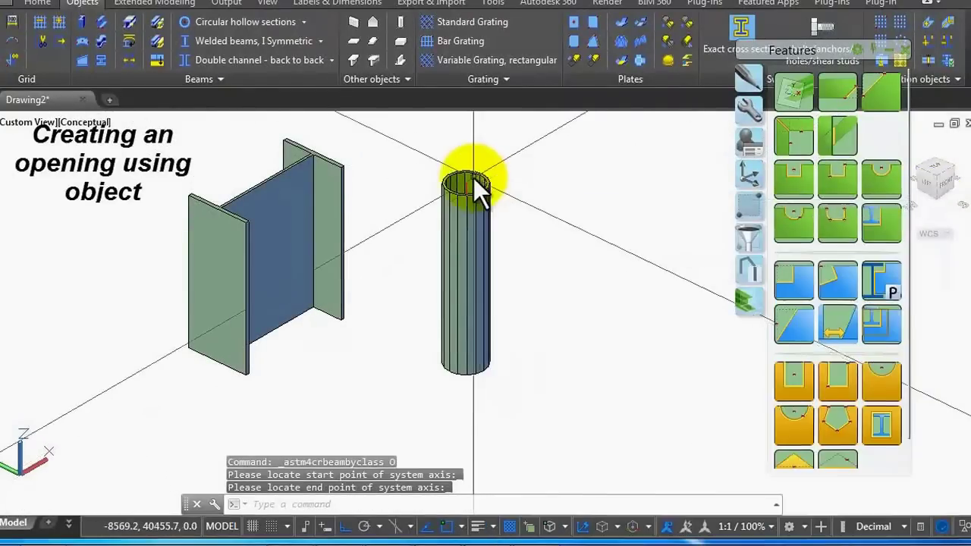
# Step: Place a vertical Round bar about 721 units high along +Z, on the I beam's side away from the pipe
pyautogui.scroll(-2, 471, 174)
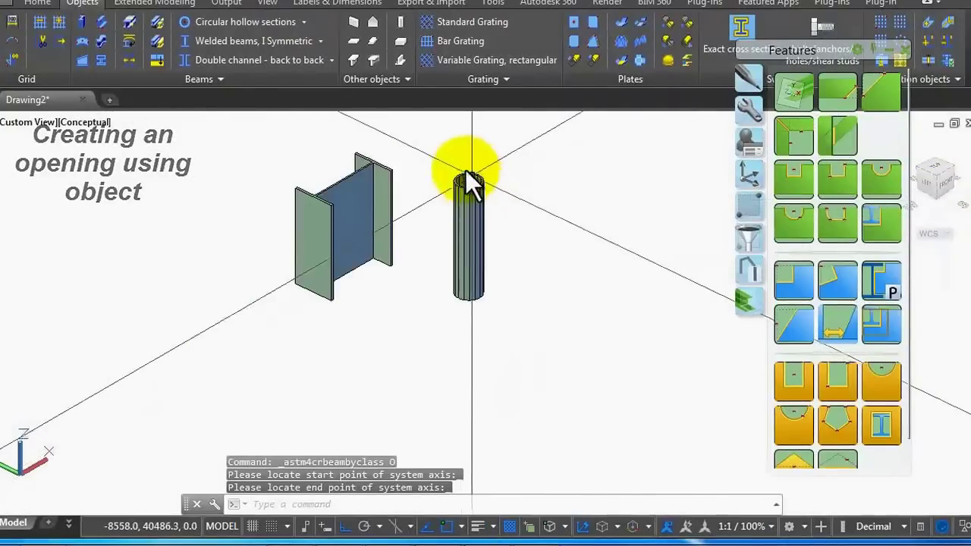
pyautogui.click(244, 28)
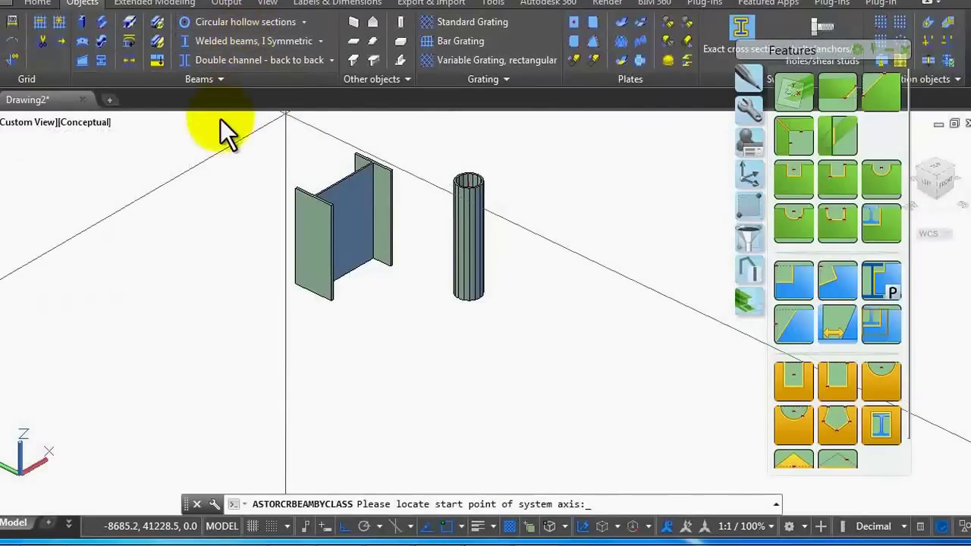
pyautogui.click(305, 22)
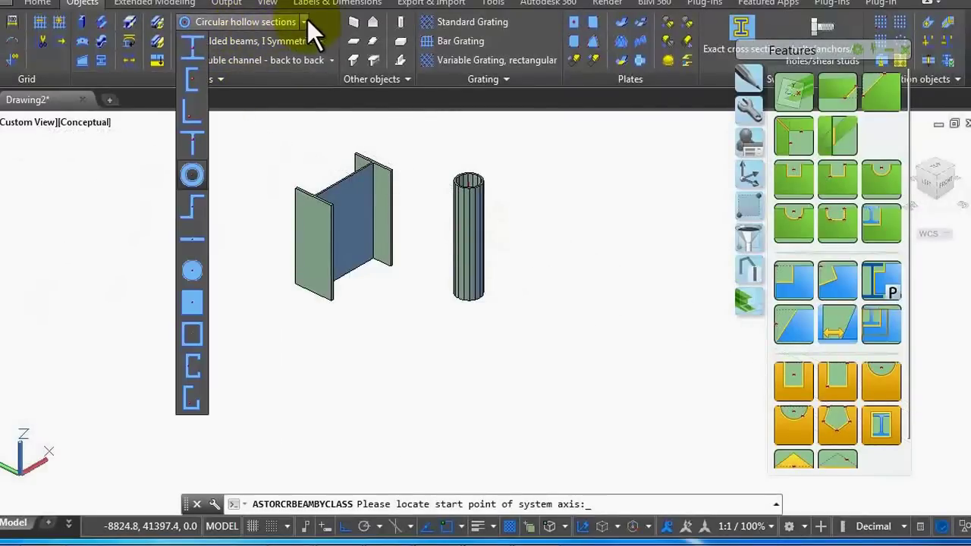
pyautogui.click(192, 274)
pyautogui.click(203, 374)
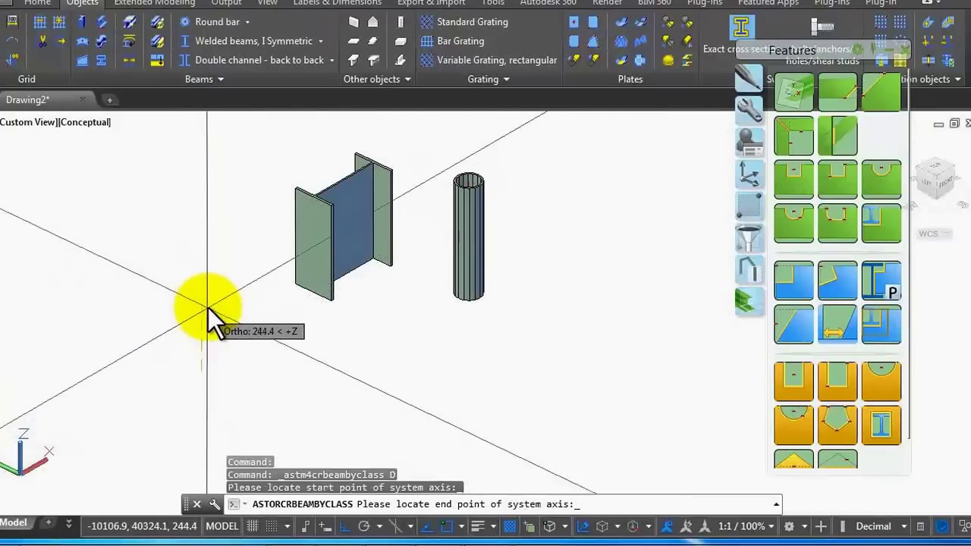
pyautogui.click(192, 192)
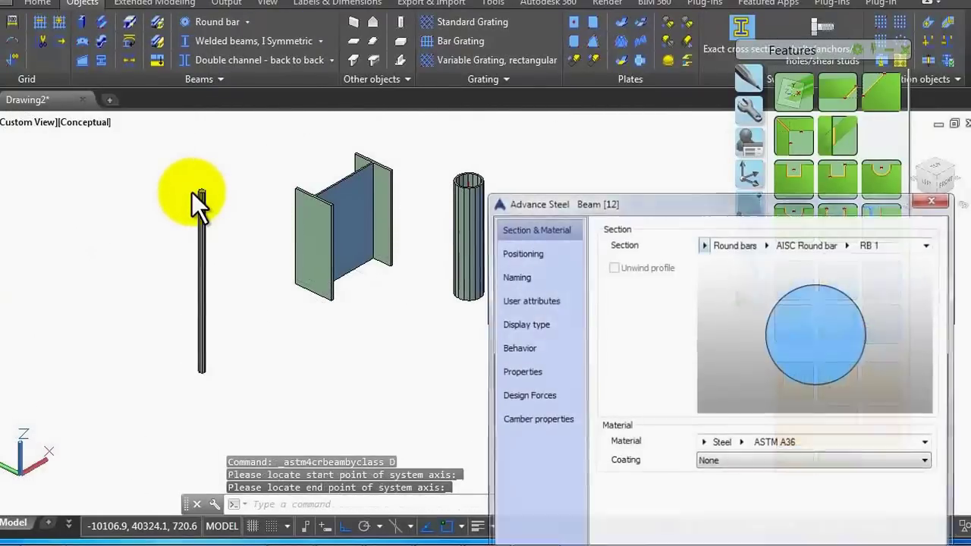
# Step: Change the round bar's section to RB 1 7/8 and close its properties
pyautogui.click(851, 241)
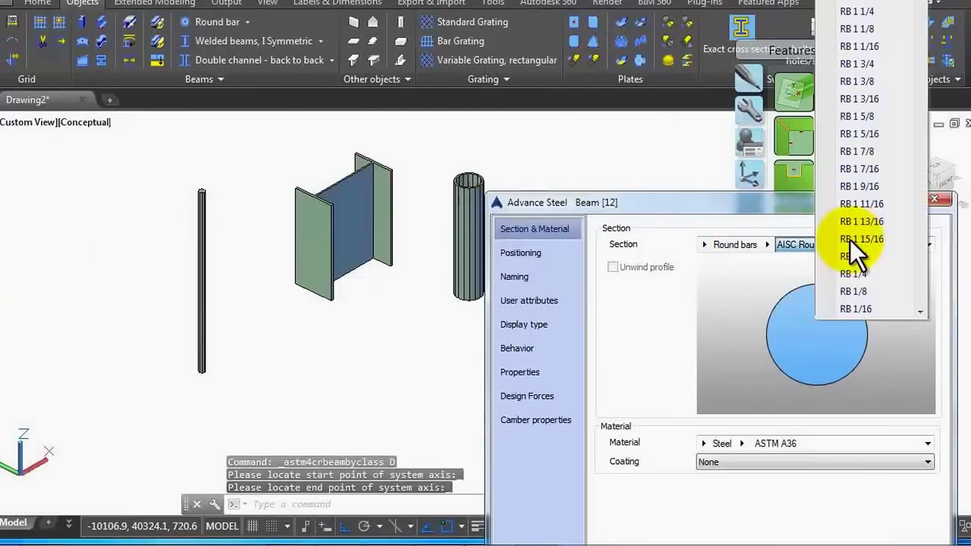
pyautogui.click(865, 149)
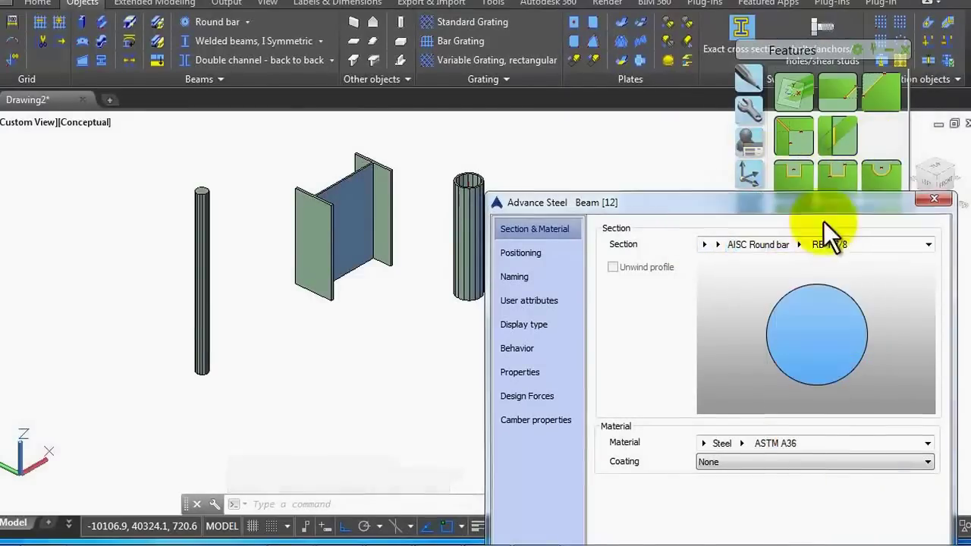
pyautogui.click(935, 200)
# Step: Move the circular hollow section farther away from the I beam along -Y
pyautogui.scroll(2, 191, 270)
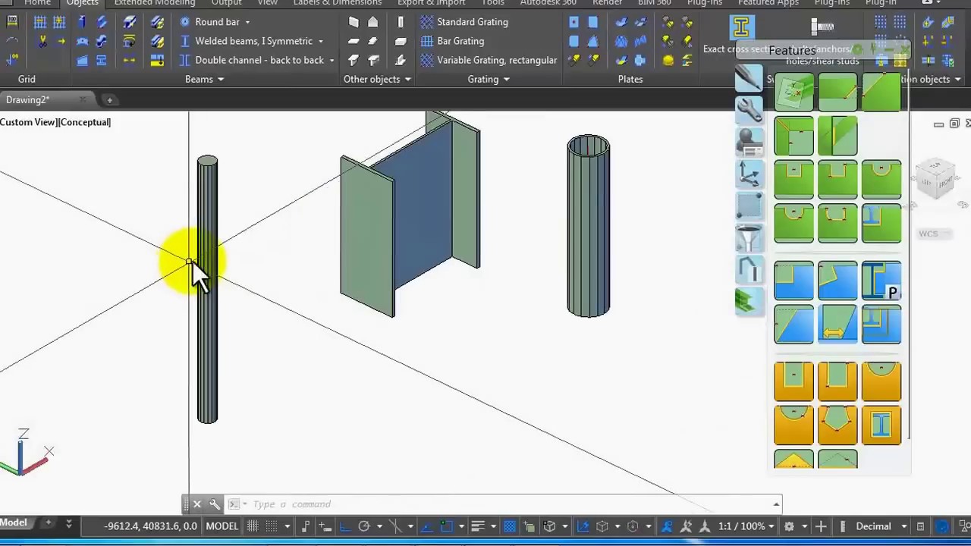
pyautogui.scroll(-2, 314, 293)
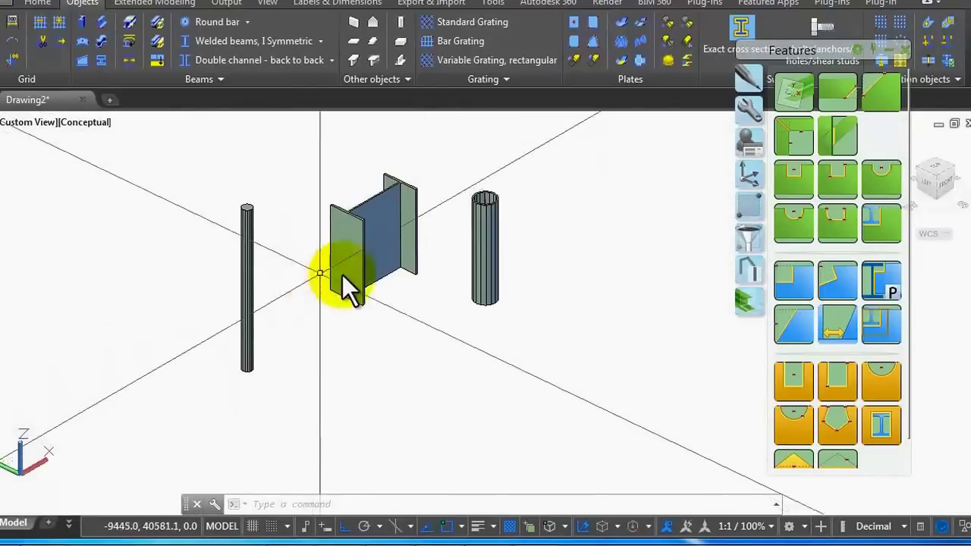
pyautogui.write('m')
pyautogui.press('Return')
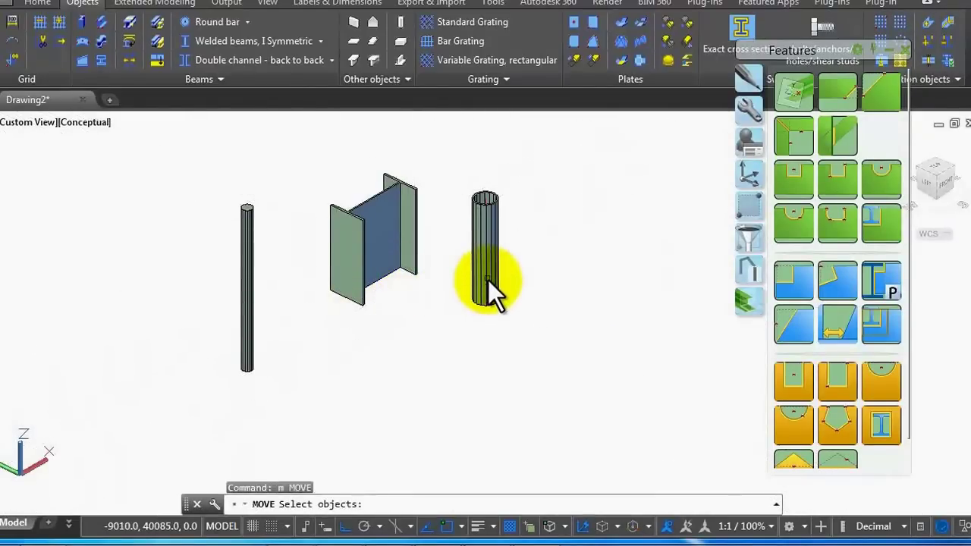
pyautogui.click(488, 279)
pyautogui.press('Return')
pyautogui.click(434, 340)
pyautogui.click(520, 371)
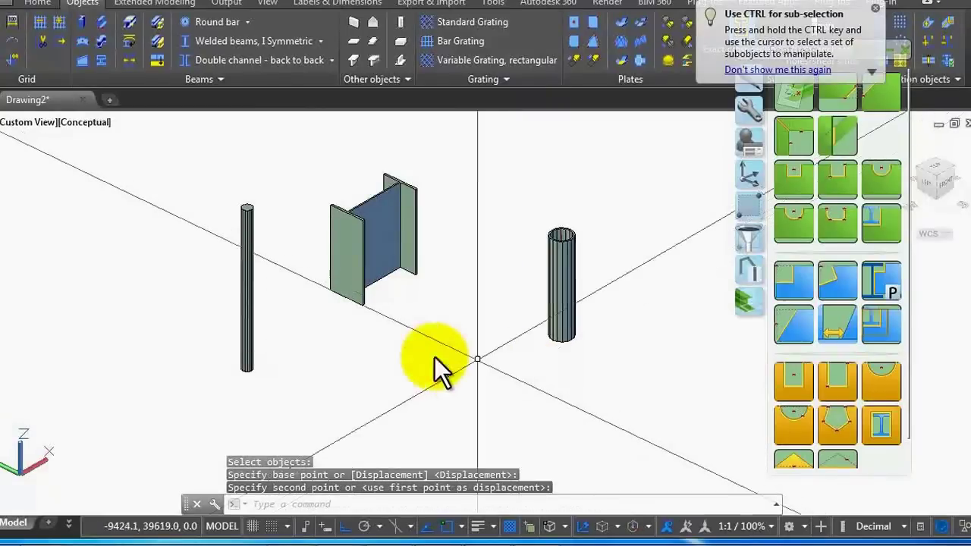
# Step: Move the round bar farther away from the I beam along -X
pyautogui.press('Return')
pyautogui.click(262, 356)
pyautogui.click(228, 328)
pyautogui.press('Return')
pyautogui.click(324, 367)
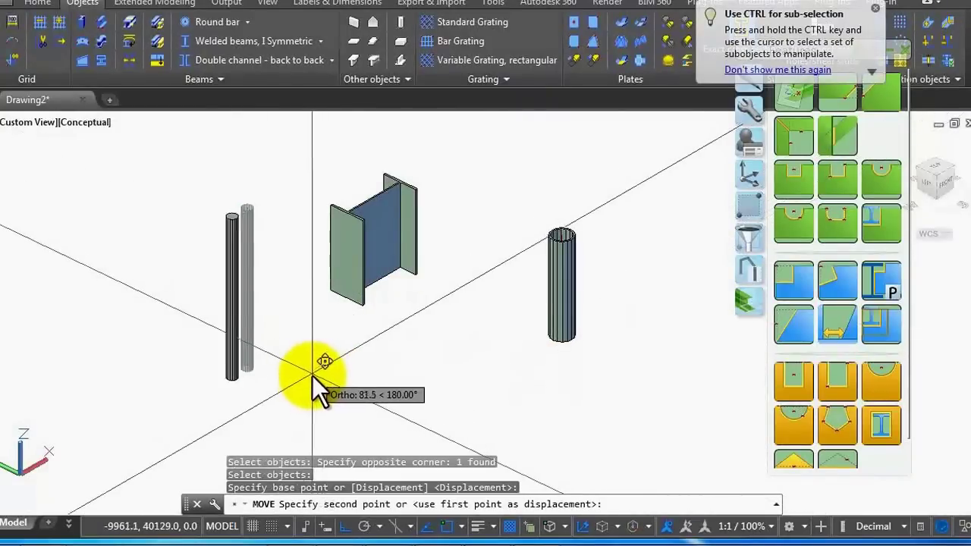
pyautogui.click(319, 366)
# Step: Place a rectangular plate of about 310 x 165 under the I beam, defined by diagonal points at opposite corners of the beam's base
pyautogui.scroll(2, 314, 276)
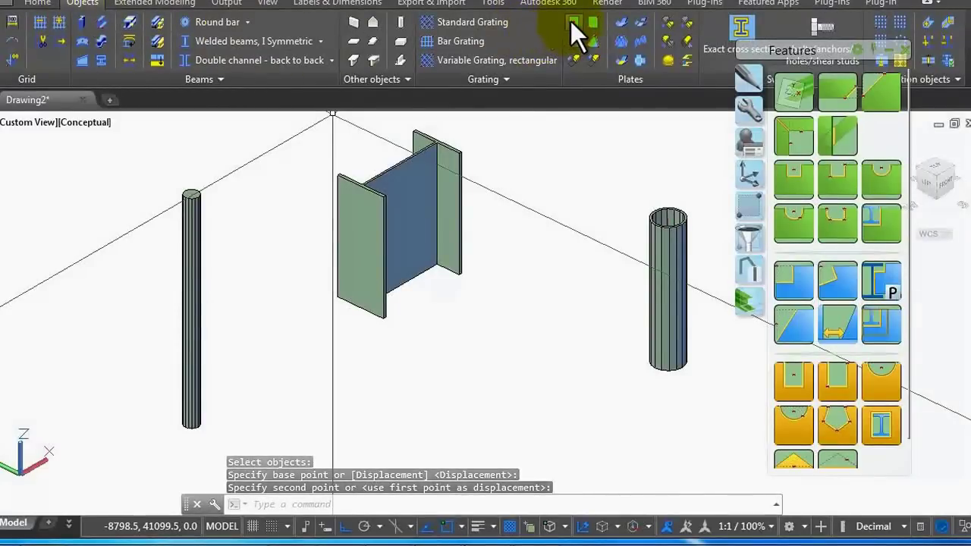
pyautogui.click(595, 22)
pyautogui.scroll(5, 465, 267)
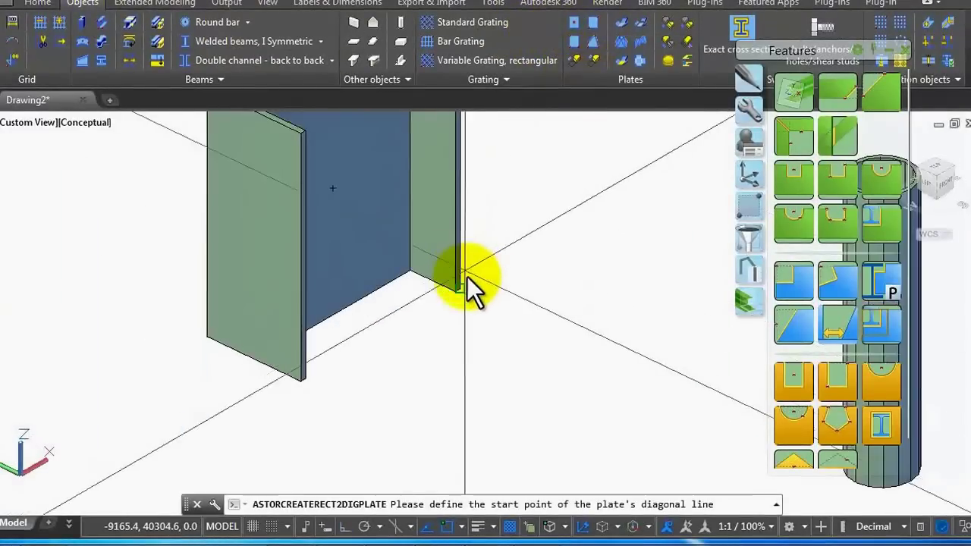
pyautogui.click(467, 280)
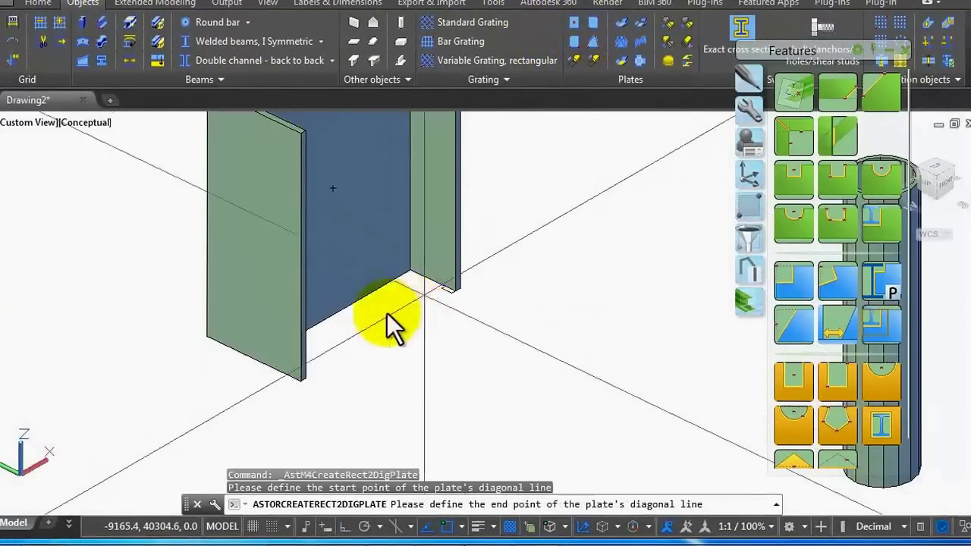
pyautogui.click(202, 339)
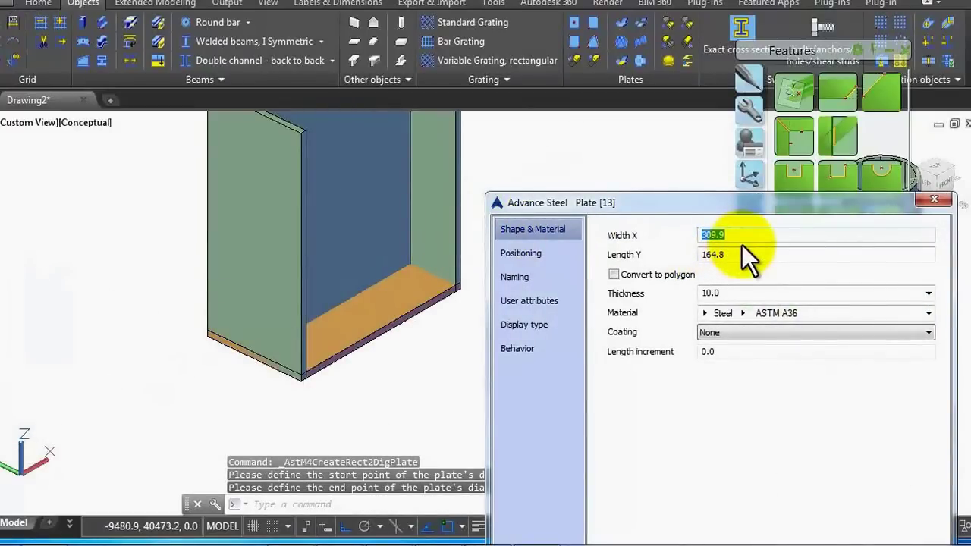
# Step: Set the I beam's base plate to width 400, length 250 and thickness 16, and close its properties
pyautogui.write('3')
pyautogui.press('BackSpace')
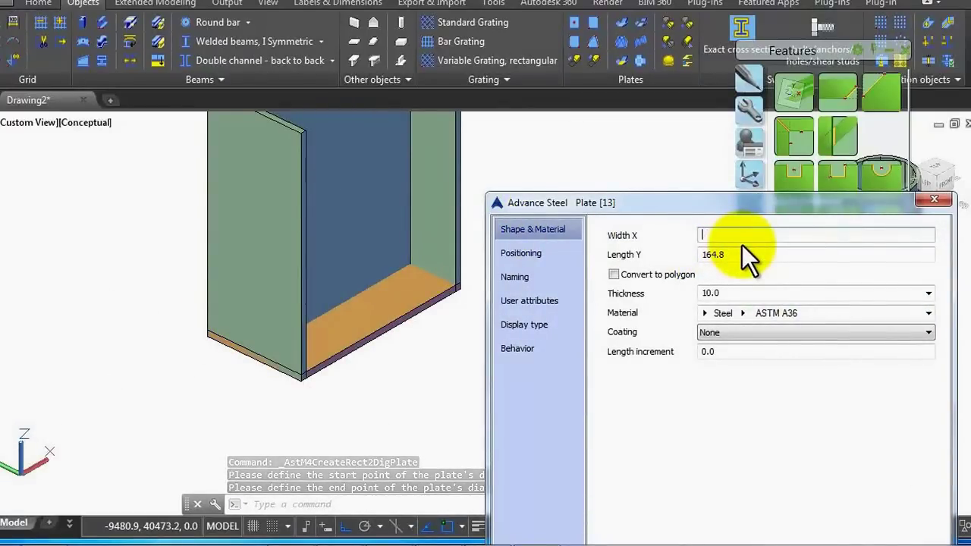
pyautogui.write('400')
pyautogui.press('Return')
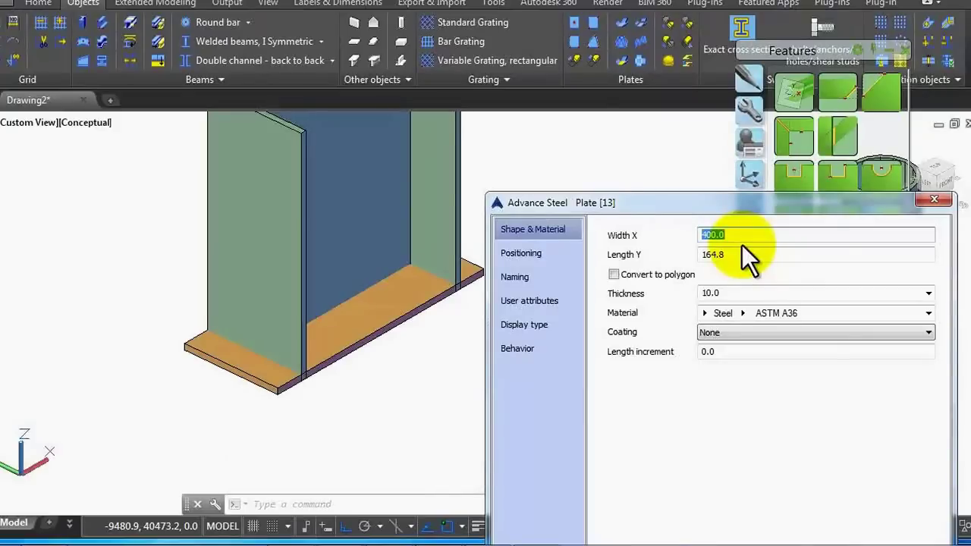
pyautogui.moveTo(733, 255); pyautogui.dragTo(697, 254)
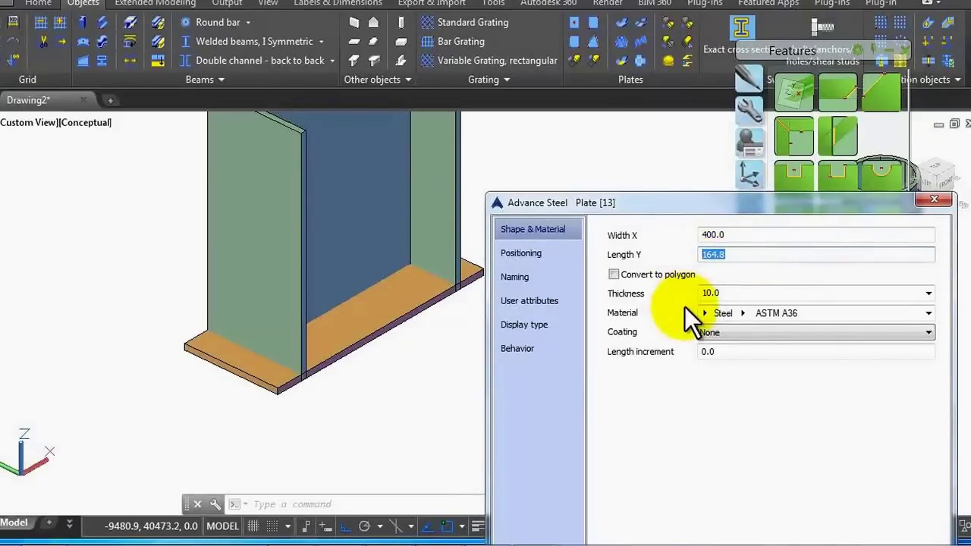
pyautogui.write('250')
pyautogui.press('Return')
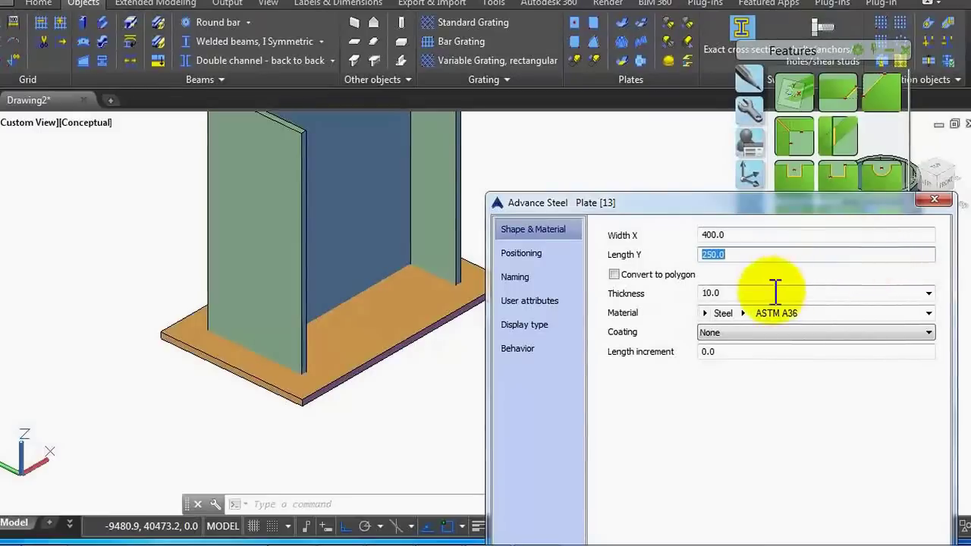
pyautogui.moveTo(774, 291); pyautogui.dragTo(678, 291)
pyautogui.write('16')
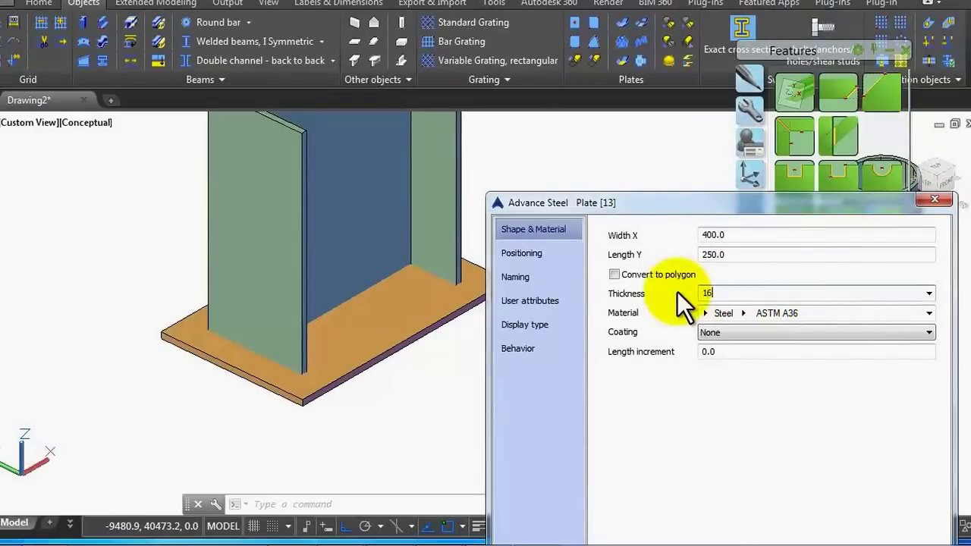
pyautogui.press('Return')
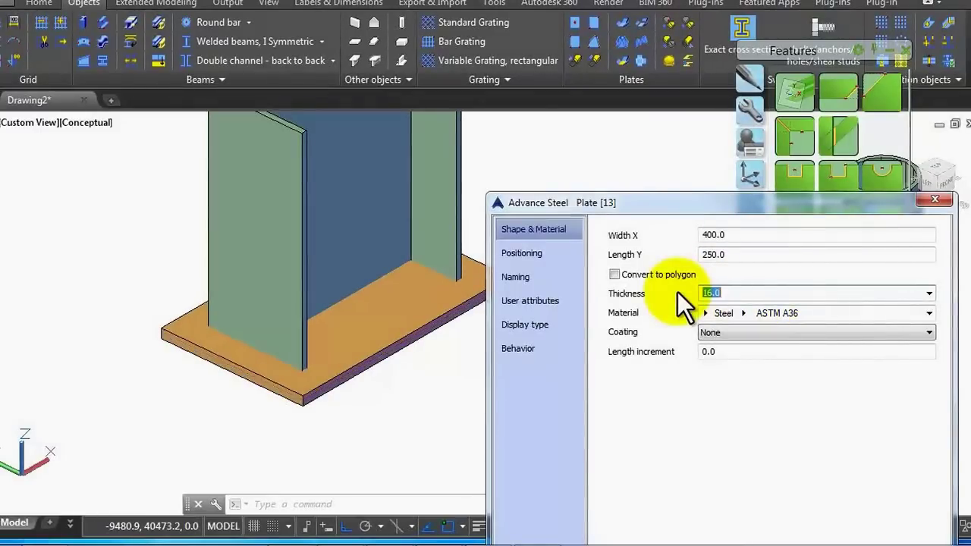
pyautogui.click(935, 199)
# Step: Place a rectangular plate by its center at the bottom end of the round bar
pyautogui.scroll(-3, 598, 205)
pyautogui.scroll(-1, 596, 206)
pyautogui.scroll(-1, 546, 223)
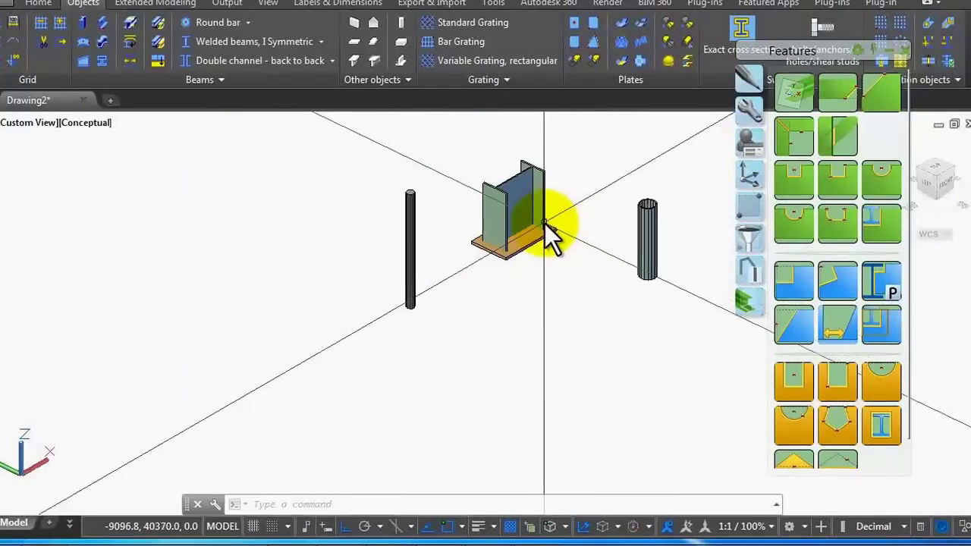
pyautogui.scroll(2, 543, 222)
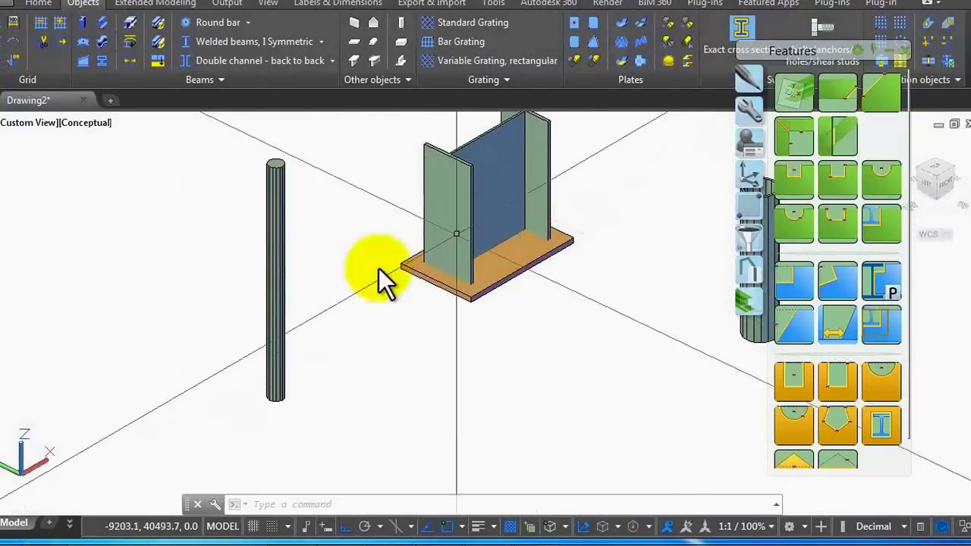
pyautogui.scroll(-2, 340, 302)
pyautogui.scroll(1, 283, 369)
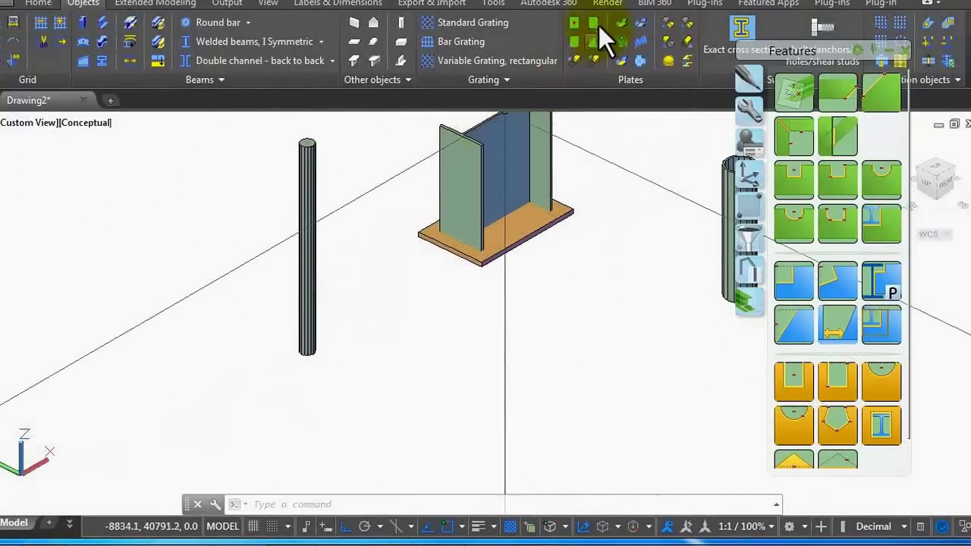
pyautogui.click(575, 24)
pyautogui.scroll(2, 299, 365)
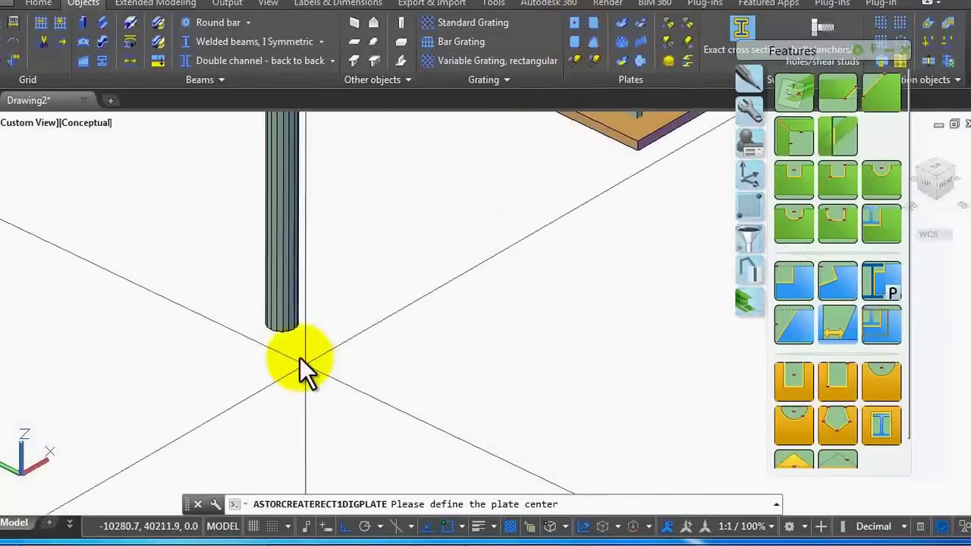
pyautogui.click(286, 328)
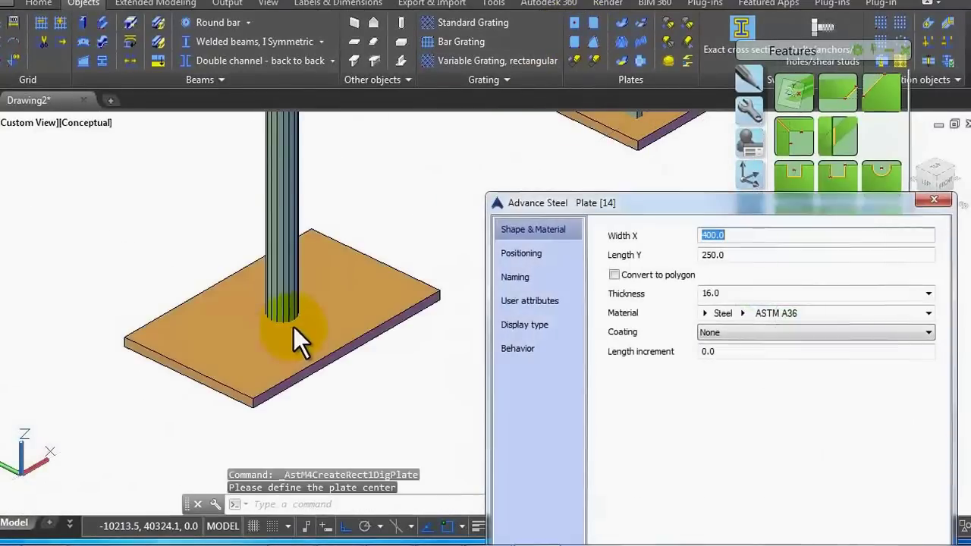
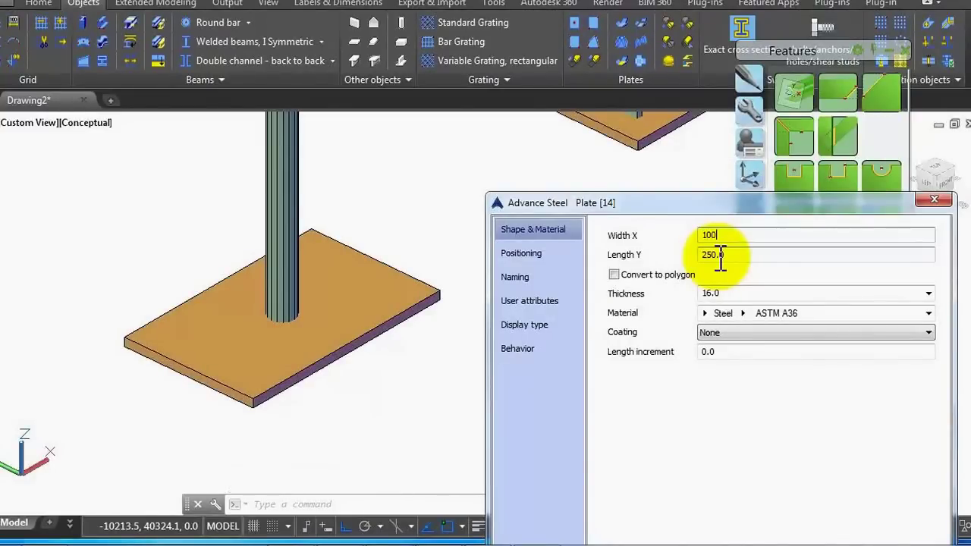
# Step: Set the round bar's base plate to width 100, length 100 and thickness 12, and close its properties
pyautogui.write('100')
pyautogui.press('Tab')
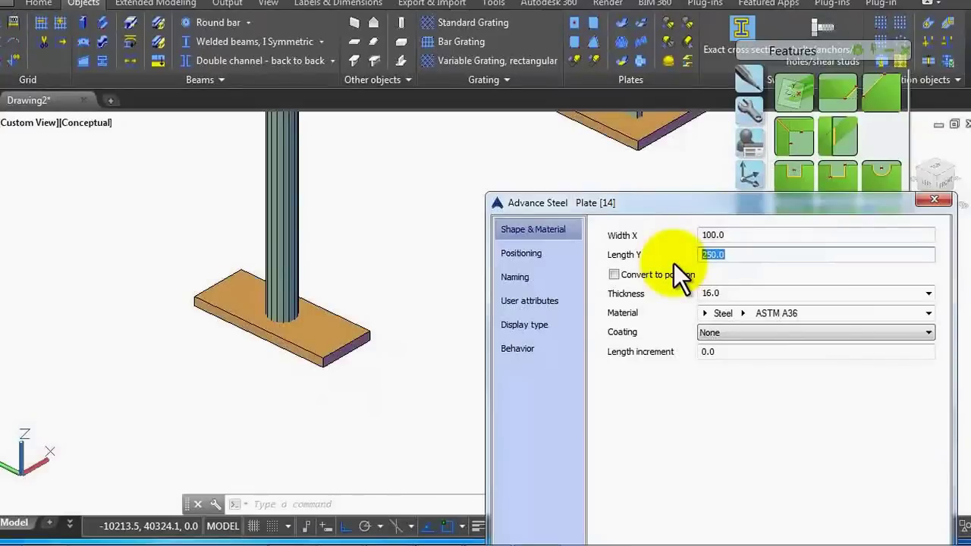
pyautogui.write('100')
pyautogui.press('Tab')
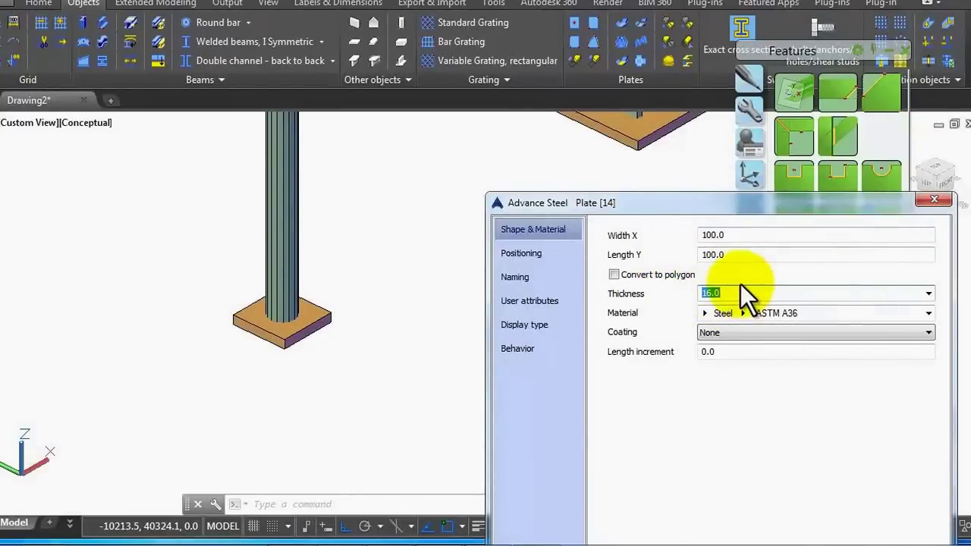
pyautogui.write('12')
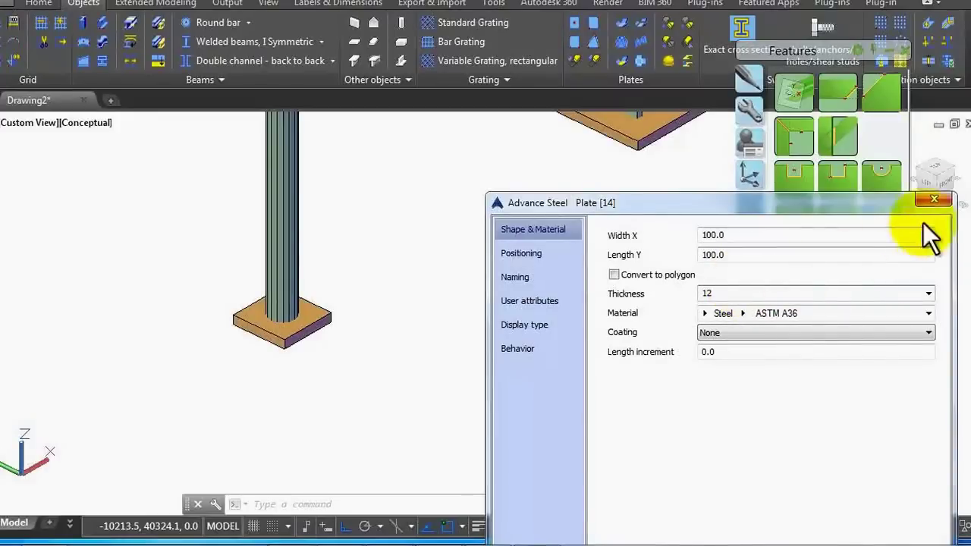
pyautogui.click(935, 200)
# Step: Place a rectangular plate by its center at the bottom end of the circular hollow section
pyautogui.scroll(-5, 310, 314)
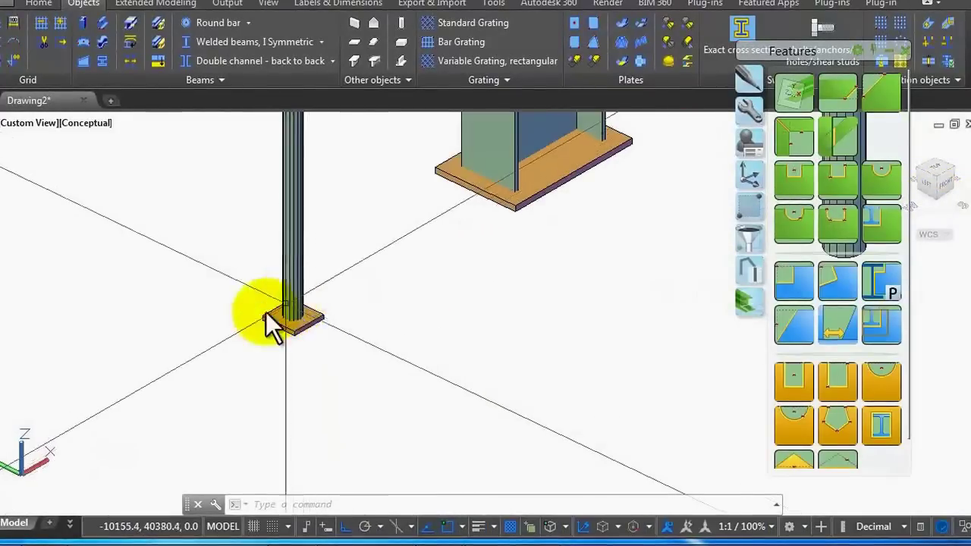
pyautogui.scroll(5, 495, 282)
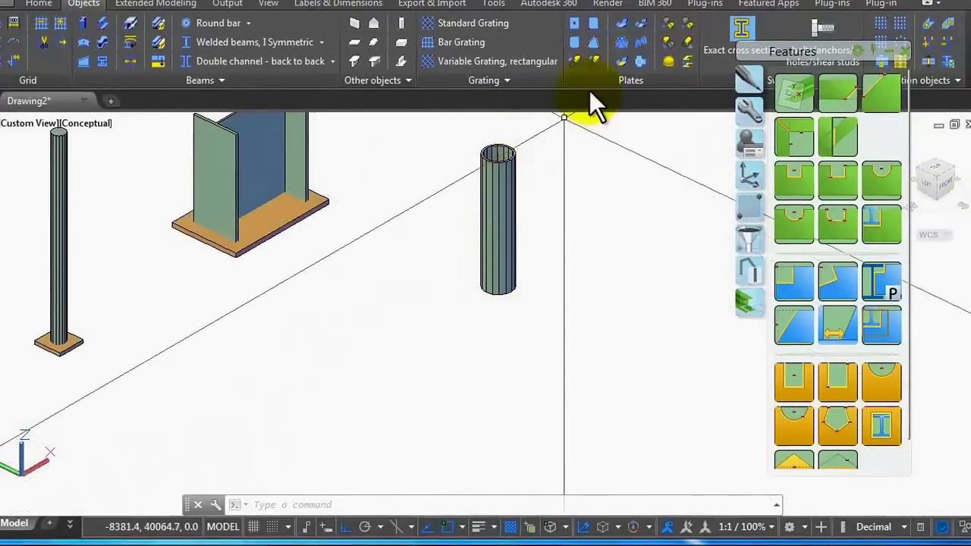
pyautogui.click(579, 30)
pyautogui.scroll(5, 483, 268)
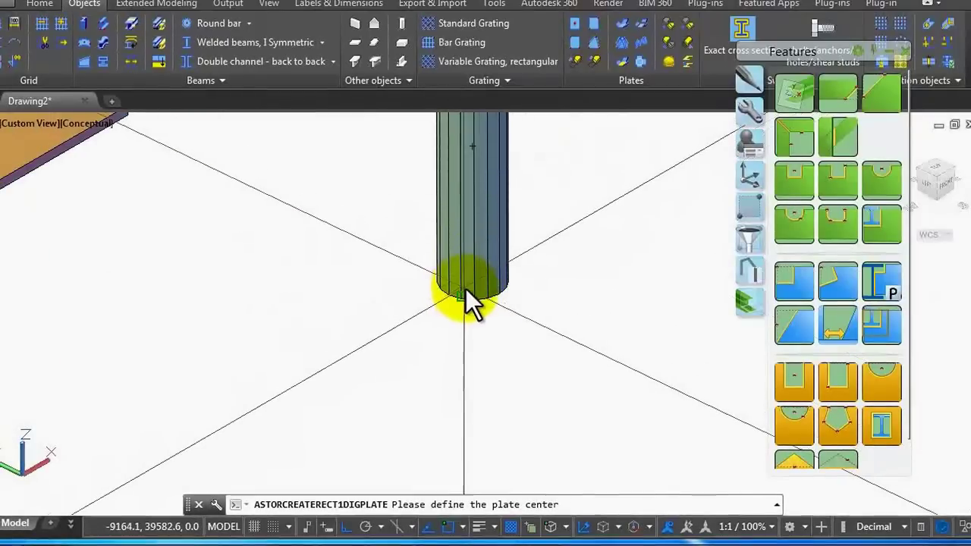
pyautogui.click(469, 286)
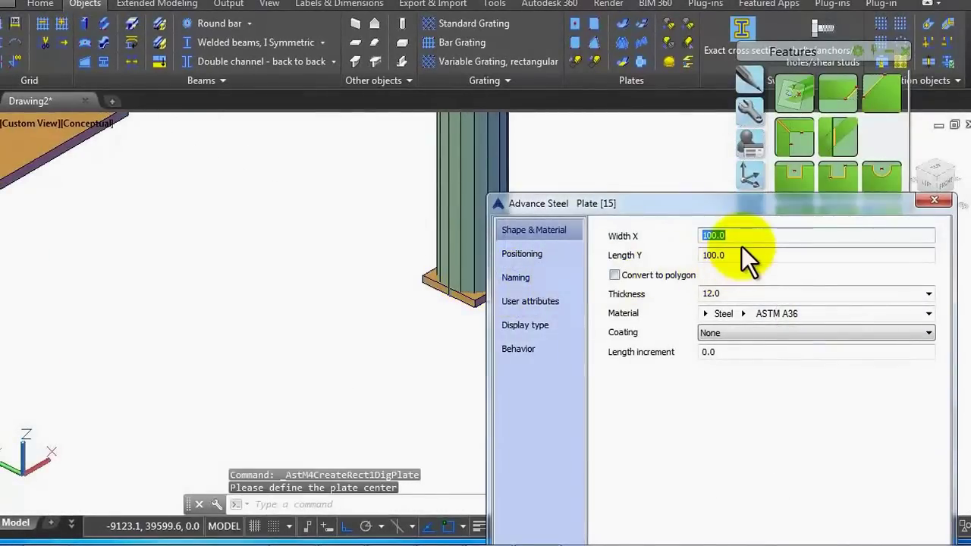
# Step: Set the hollow section's base plate to width 250 and length 250, and close its properties
pyautogui.write('250')
pyautogui.press('Tab')
pyautogui.write('250')
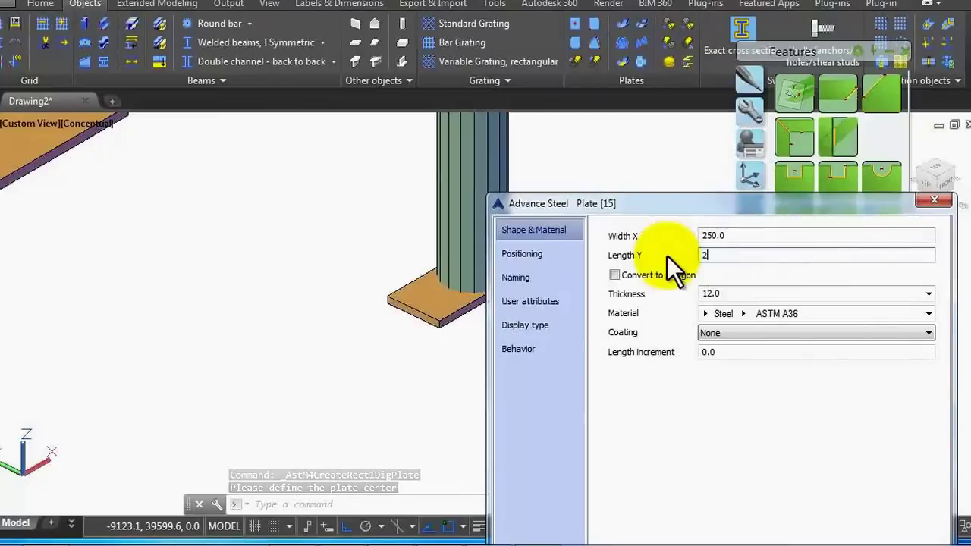
pyautogui.press('Return')
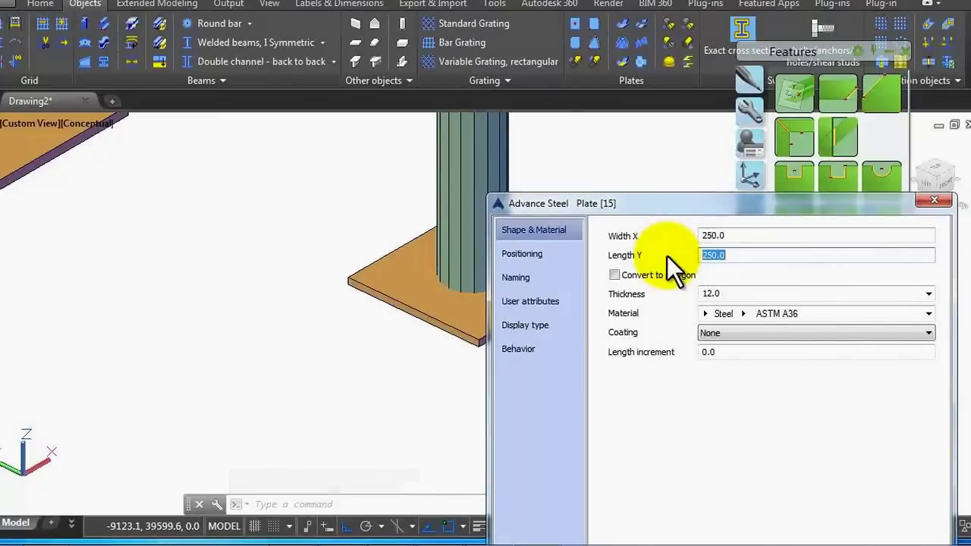
pyautogui.click(933, 200)
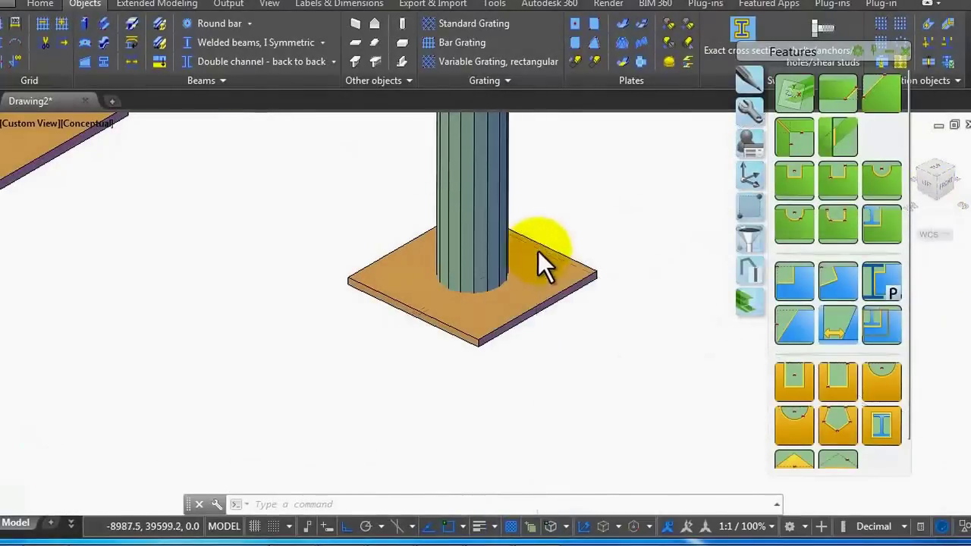
pyautogui.scroll(-5, 500, 289)
pyautogui.scroll(3, 370, 224)
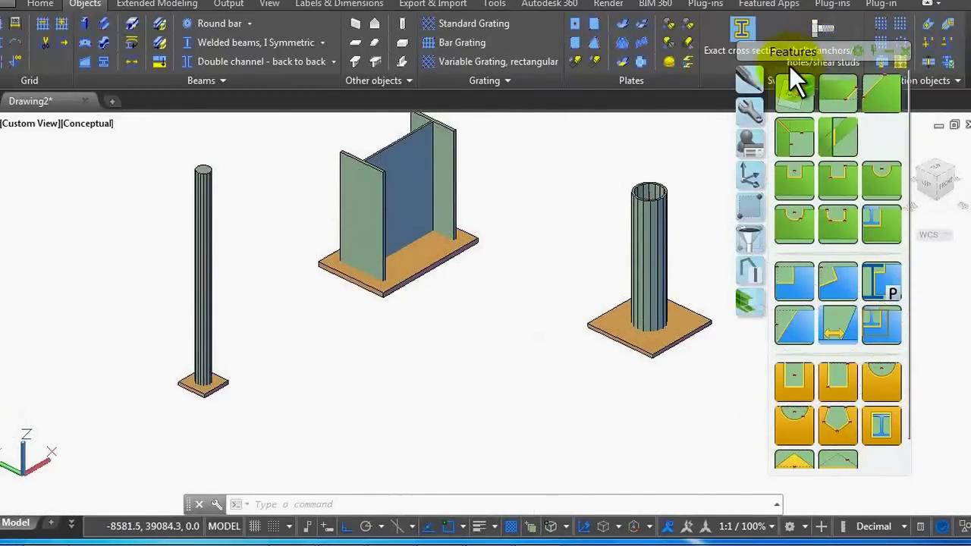
pyautogui.scroll(-1, 772, 276)
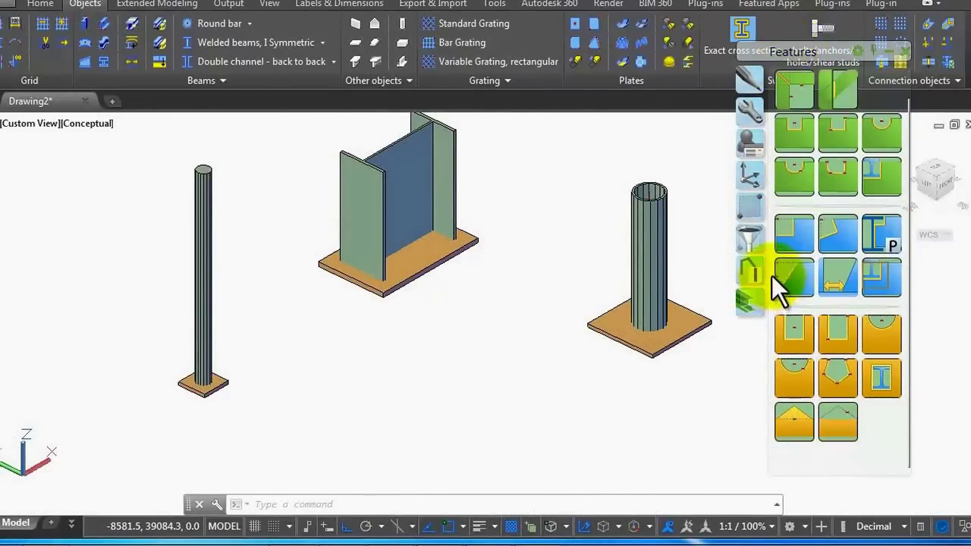
# Step: Cut an opening in the hollow section's base plate using the hollow section as the cut reference, and close the contour properties
pyautogui.click(889, 375)
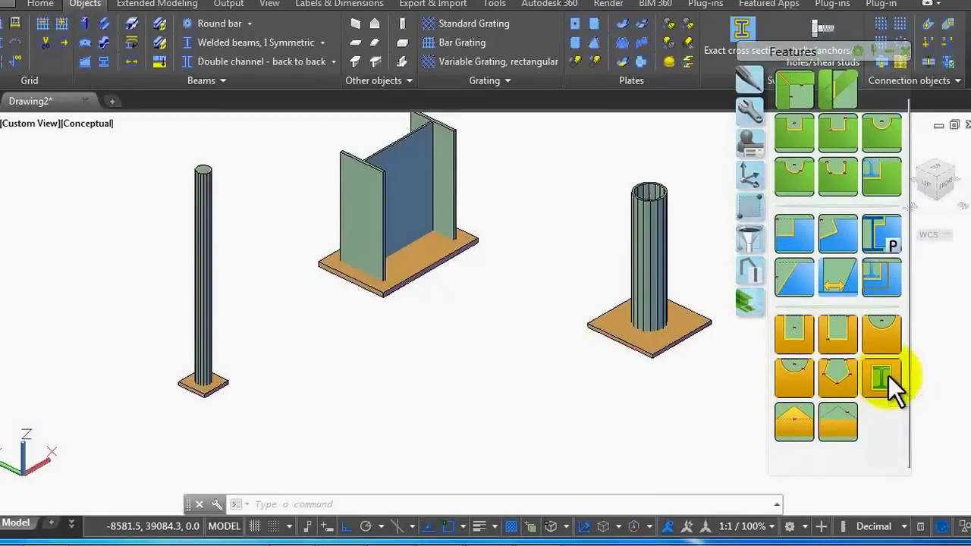
pyautogui.click(701, 316)
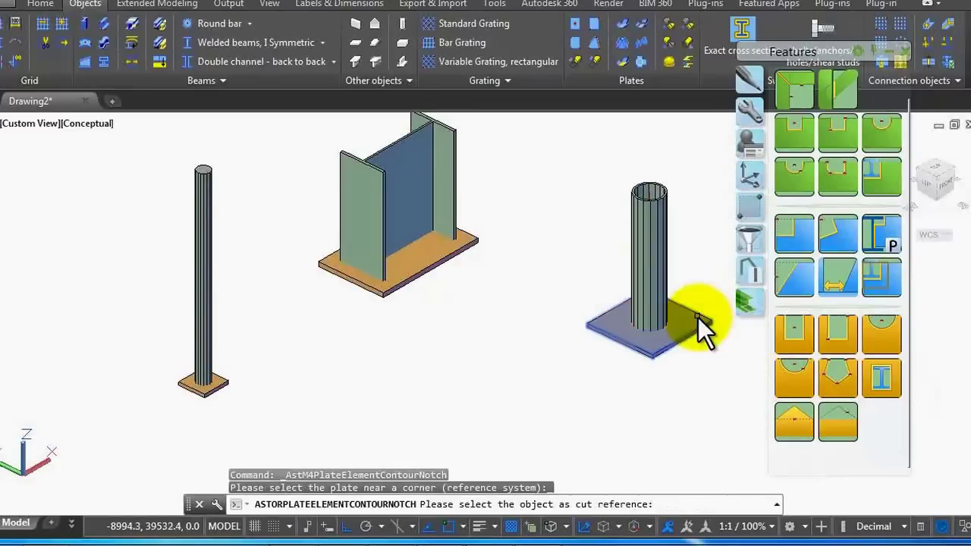
pyautogui.click(661, 229)
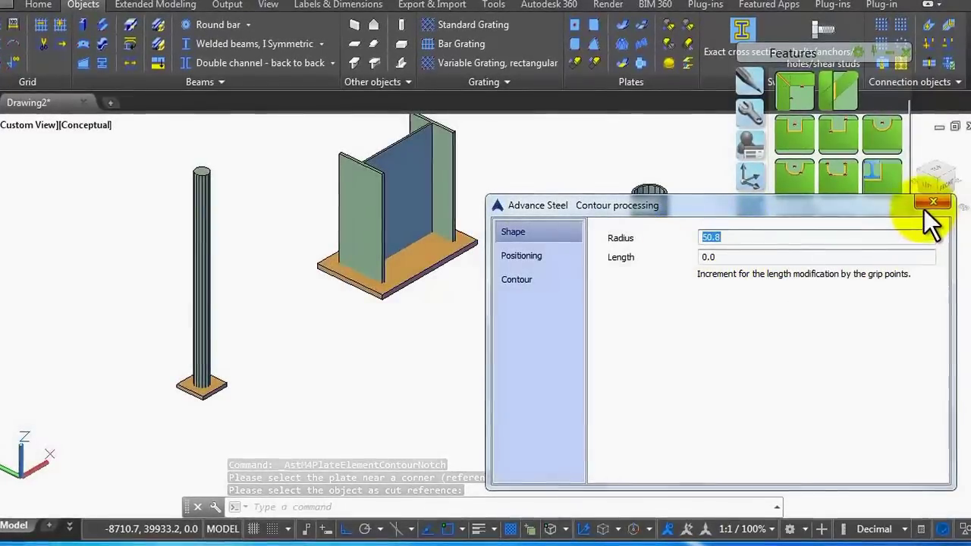
pyautogui.click(934, 201)
# Step: Move the hollow section's base plate a short distance down to expose its circular opening
pyautogui.scroll(4, 622, 342)
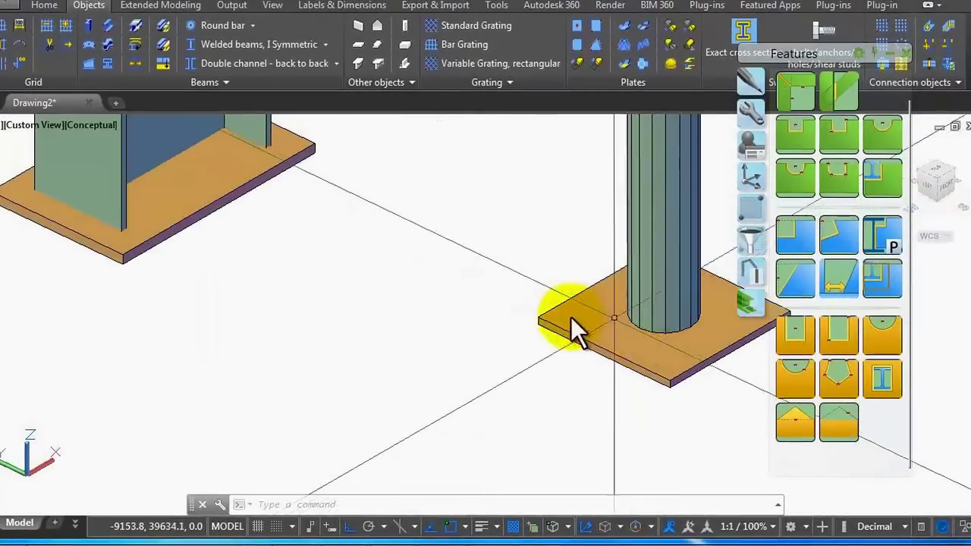
pyautogui.scroll(-4, 573, 318)
pyautogui.write('m')
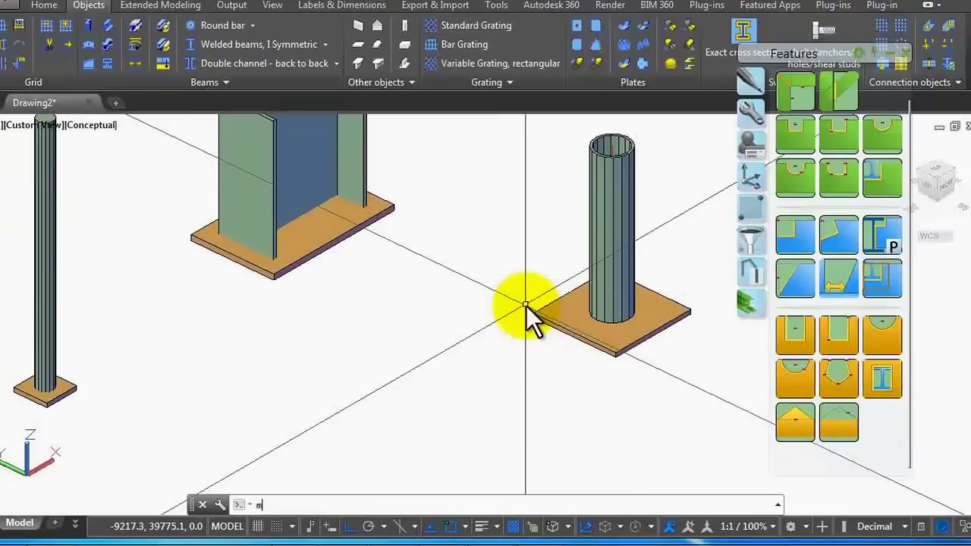
pyautogui.press('Return')
pyautogui.click(562, 317)
pyautogui.press('Return')
pyautogui.click(538, 341)
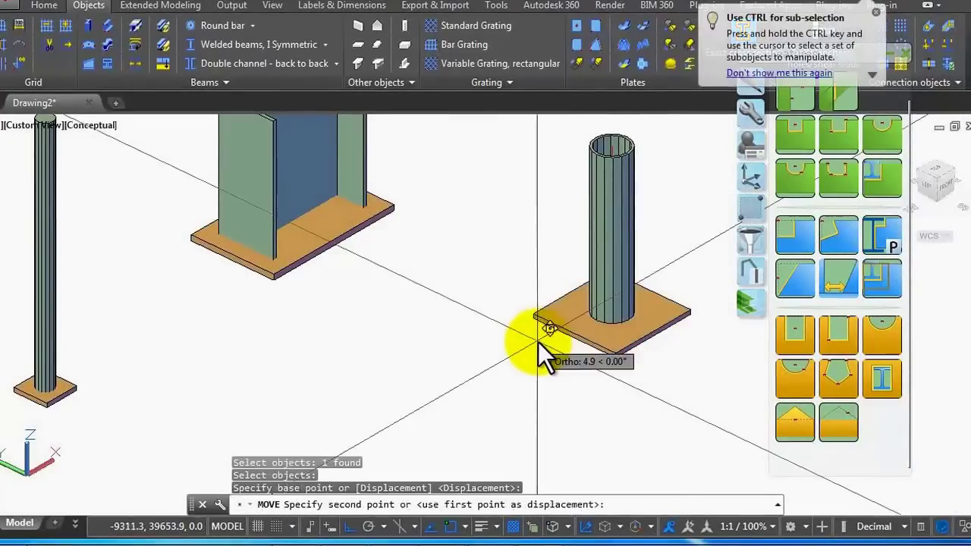
pyautogui.click(548, 367)
# Step: Cut an opening in the round bar's base plate using the bar as the cut reference, with a radius of 25
pyautogui.scroll(4, 607, 343)
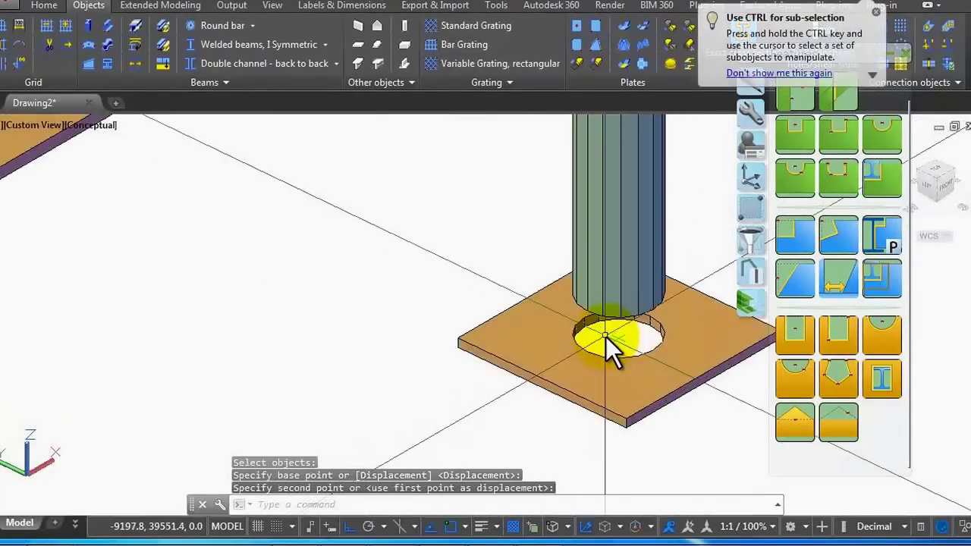
pyautogui.scroll(-5, 605, 336)
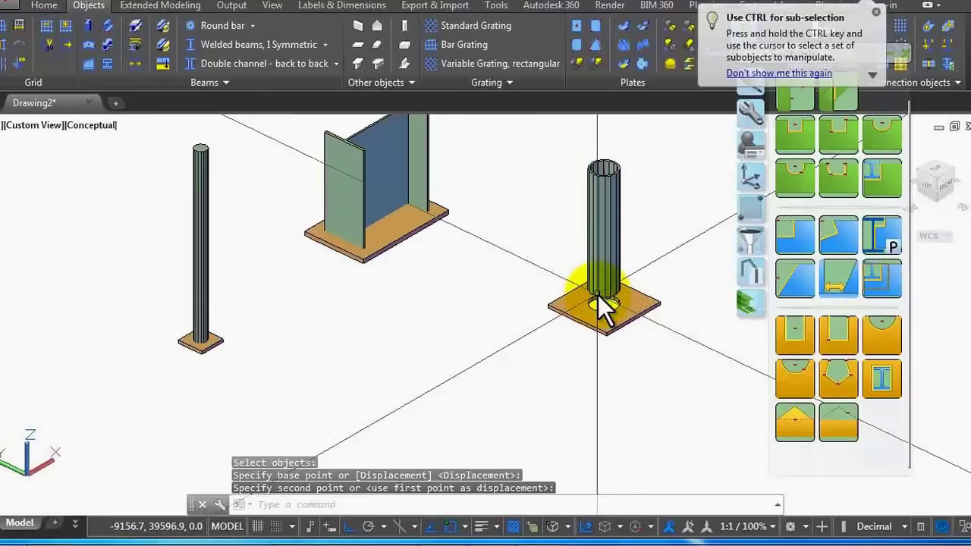
pyautogui.scroll(3, 204, 350)
pyautogui.scroll(-4, 319, 326)
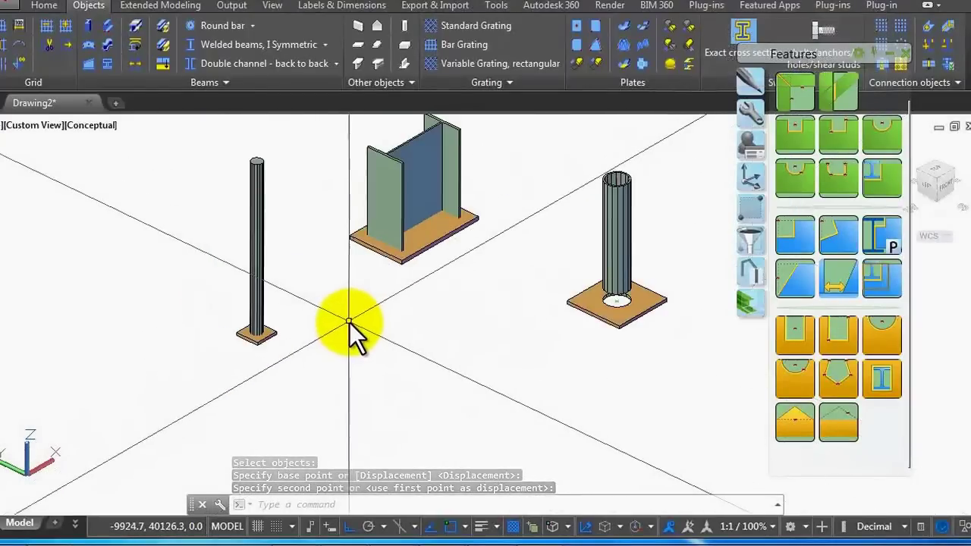
pyautogui.click(881, 378)
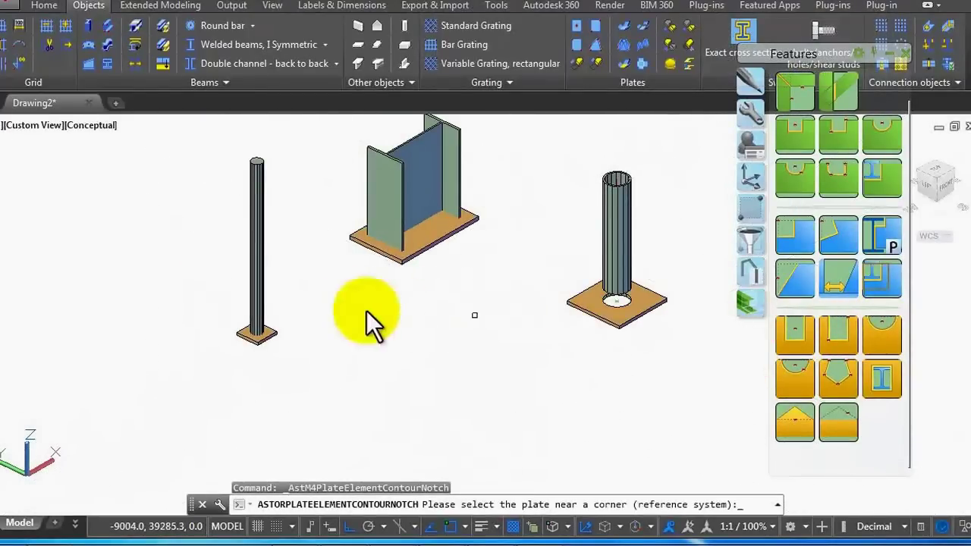
pyautogui.scroll(2, 258, 334)
pyautogui.scroll(1, 258, 337)
pyautogui.click(318, 354)
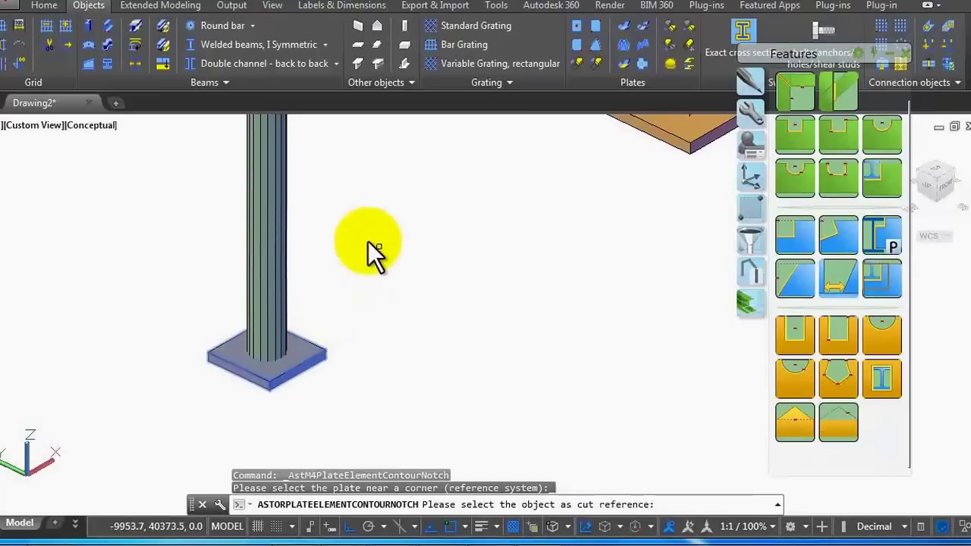
pyautogui.click(282, 227)
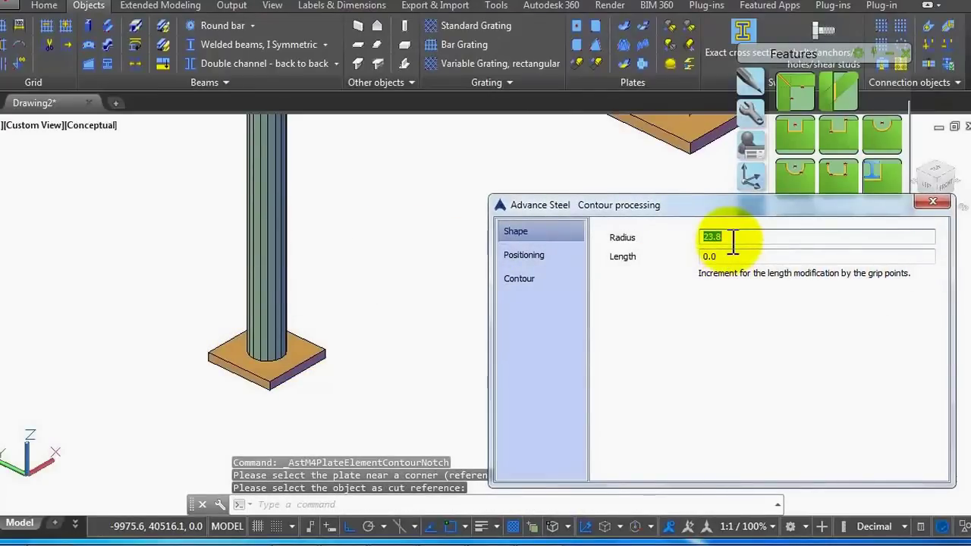
pyautogui.write('25')
pyautogui.press('Return')
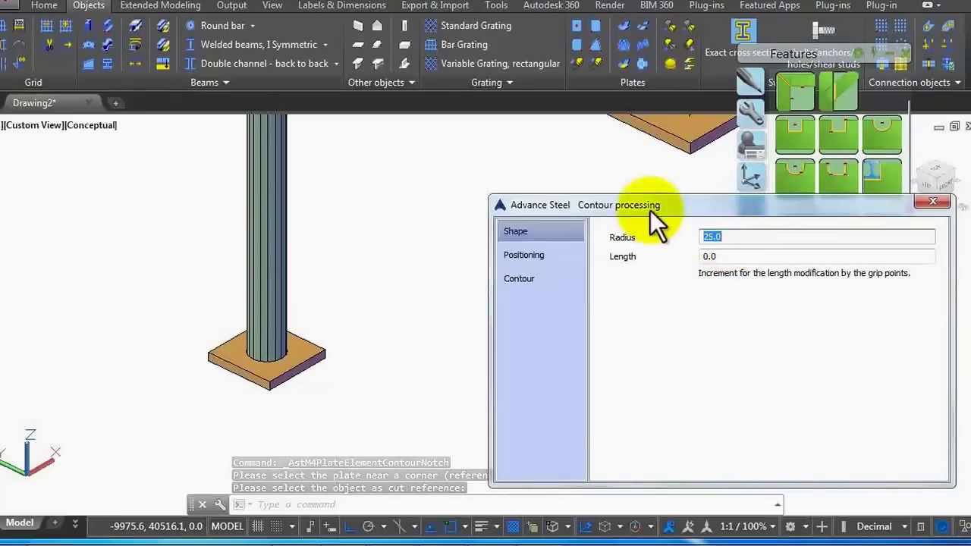
# Step: Try a radius of 30 for the opening in the round bar's base plate
pyautogui.scroll(8, 269, 353)
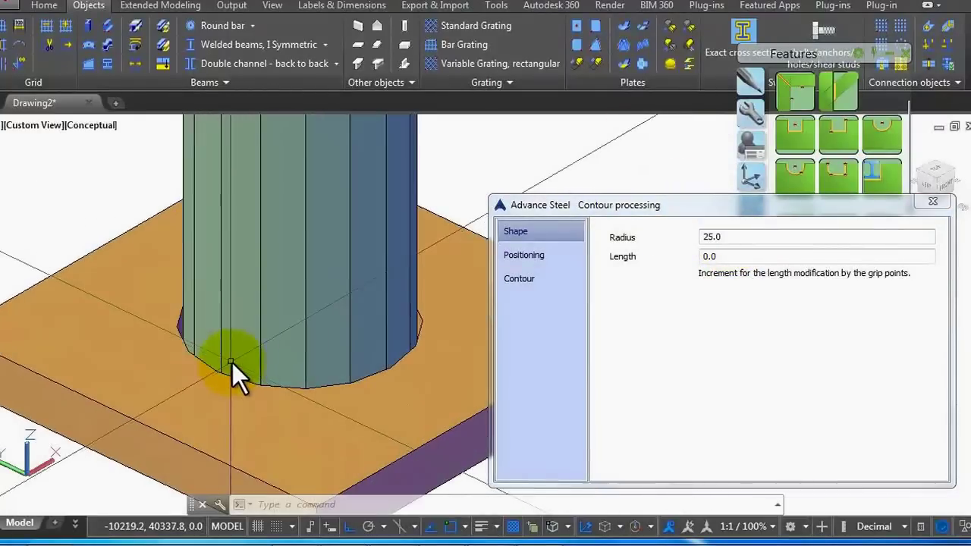
pyautogui.moveTo(732, 239); pyautogui.dragTo(692, 239)
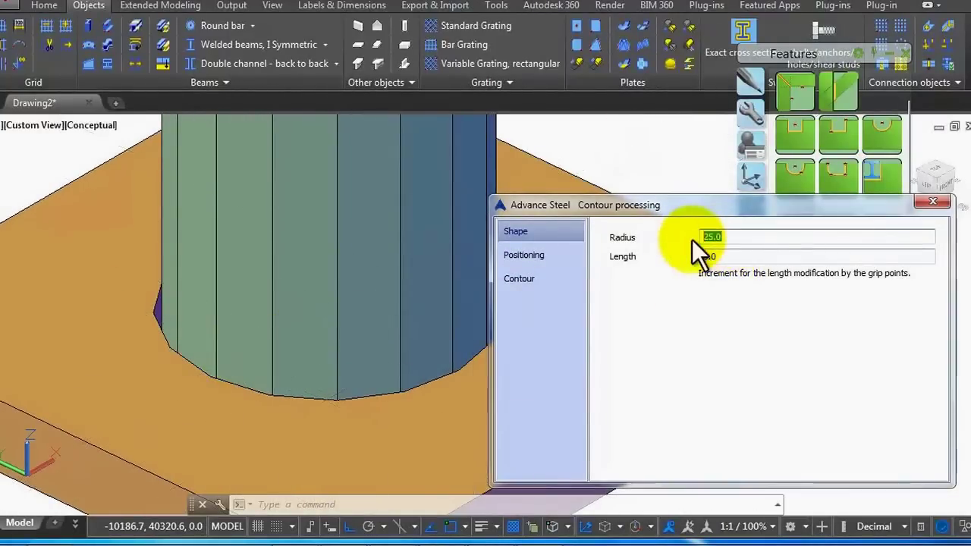
pyautogui.write('30')
pyautogui.press('Return')
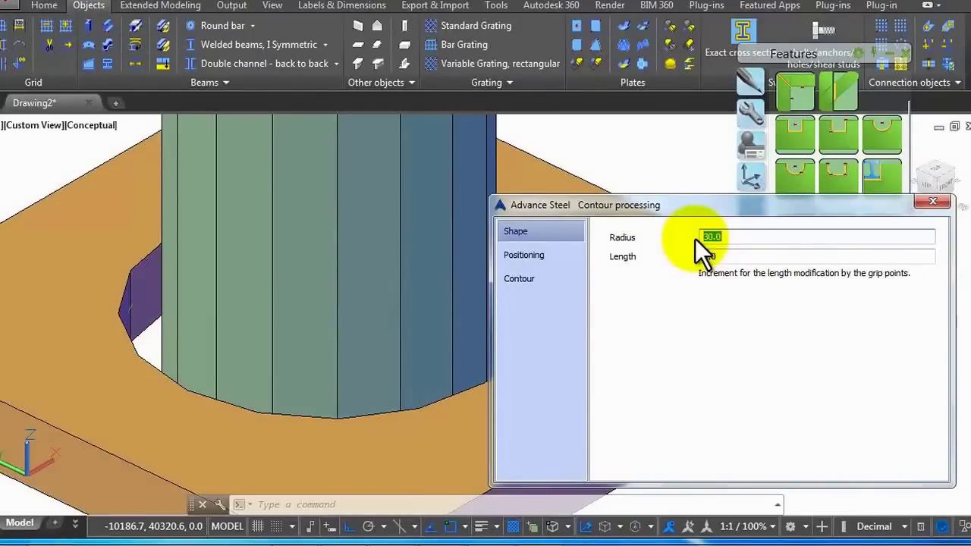
# Step: Set the radius of the round bar's plate opening to 25 and close its properties
pyautogui.write('5')
pyautogui.press('Return')
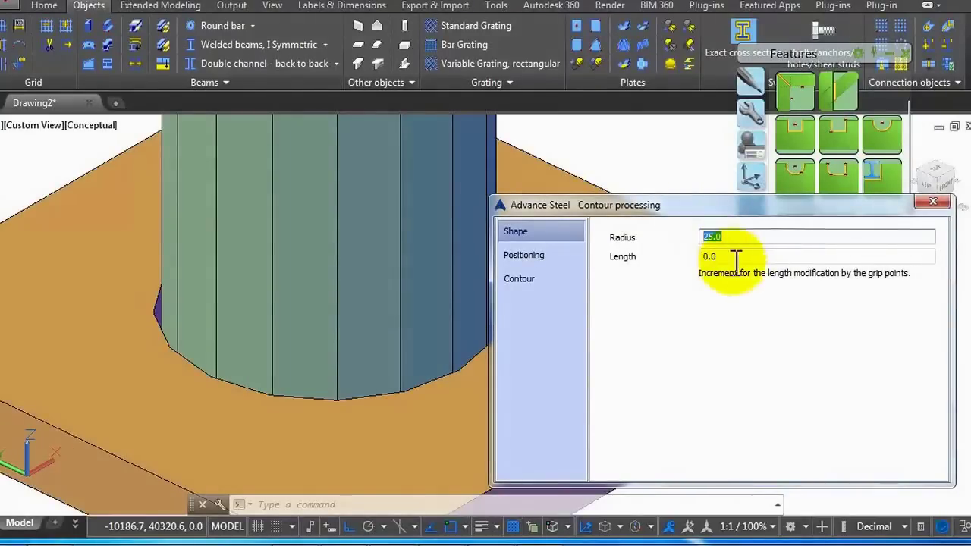
pyautogui.click(933, 203)
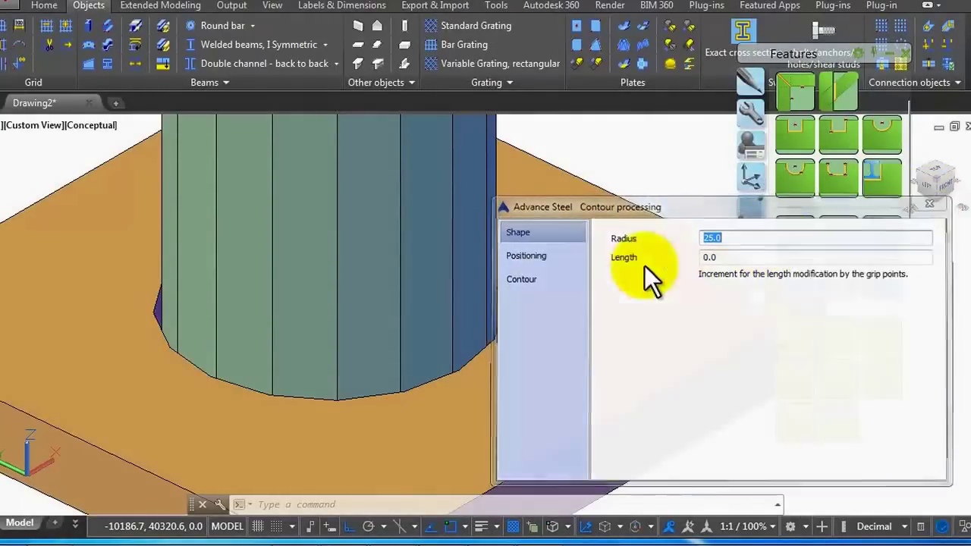
# Step: Move the round bar a short distance up off its base plate to expose the opening
pyautogui.scroll(-8, 456, 277)
pyautogui.scroll(-3, 313, 303)
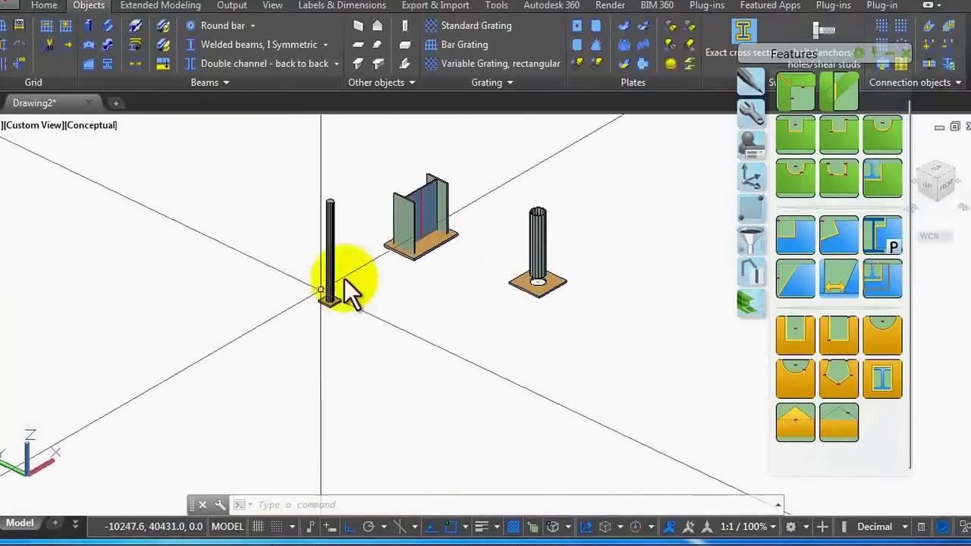
pyautogui.scroll(5, 434, 228)
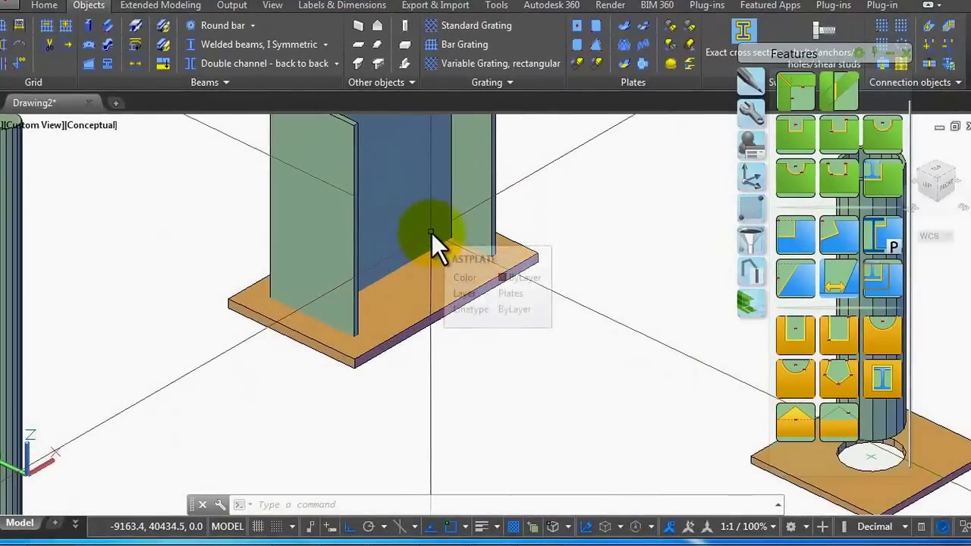
pyautogui.scroll(-4, 410, 258)
pyautogui.scroll(4, 167, 391)
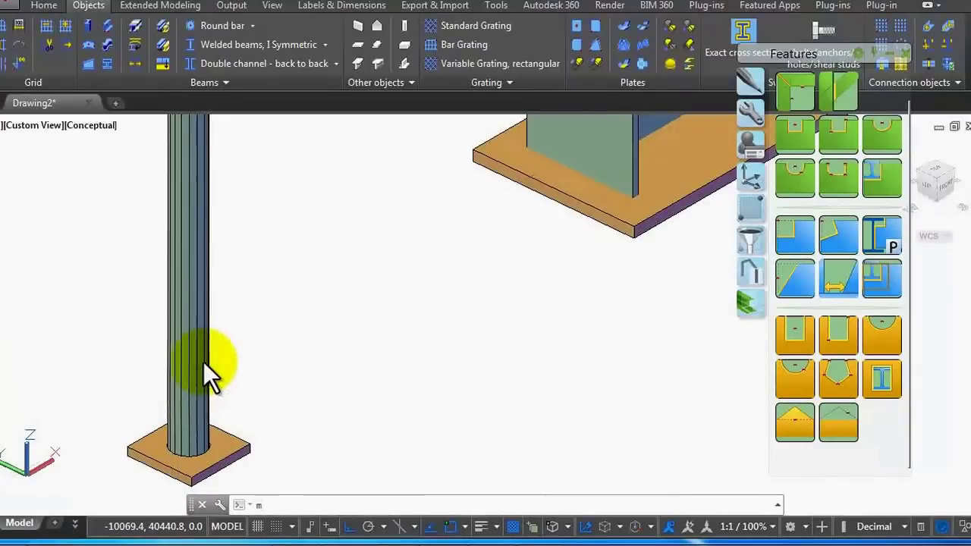
pyautogui.write('m')
pyautogui.press('Return')
pyautogui.click(199, 373)
pyautogui.press('Return')
pyautogui.click(296, 373)
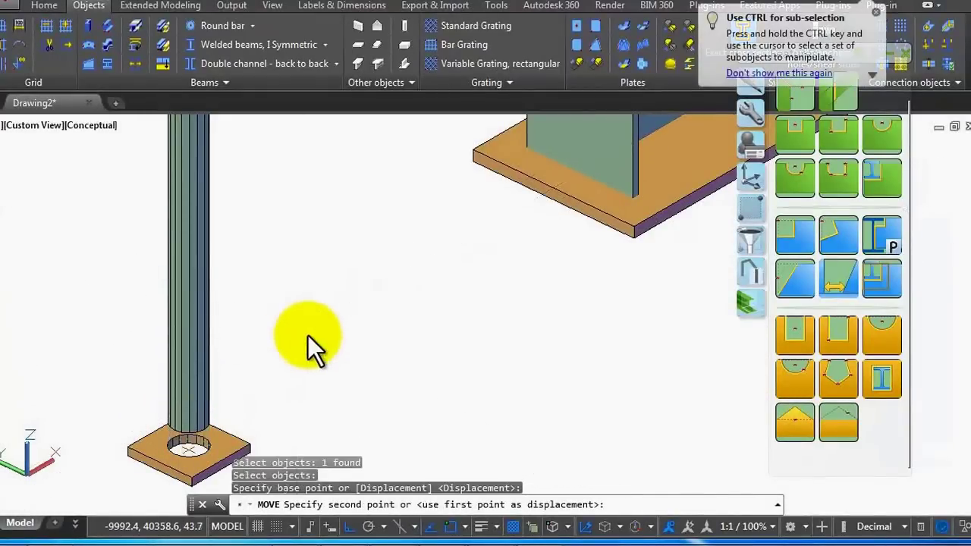
pyautogui.click(308, 336)
# Step: Cut an opening in the I-section's base plate using the I-section beam as the cut reference
pyautogui.scroll(-2, 332, 321)
pyautogui.scroll(4, 252, 415)
pyautogui.scroll(-3, 254, 414)
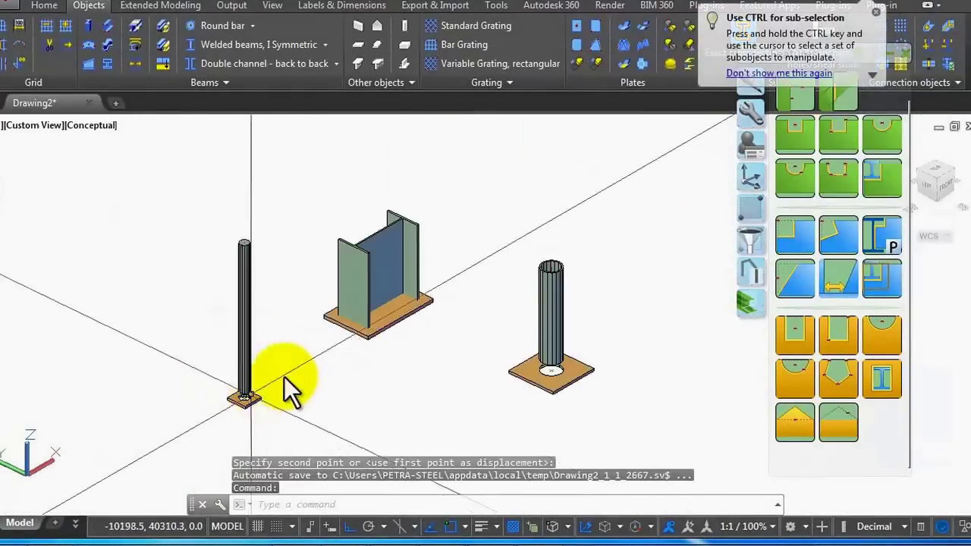
pyautogui.scroll(4, 400, 296)
pyautogui.scroll(-2, 400, 291)
pyautogui.click(834, 378)
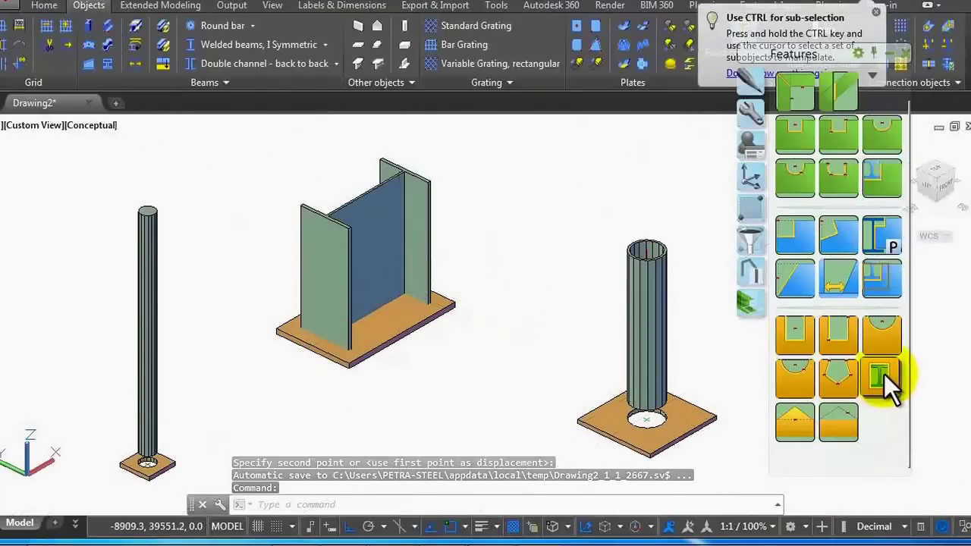
pyautogui.scroll(2, 390, 330)
pyautogui.click(389, 318)
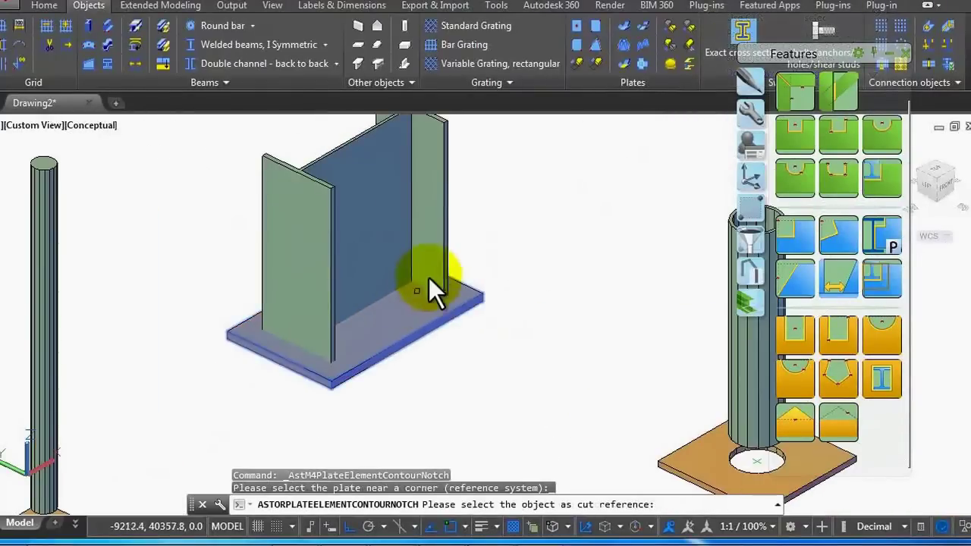
pyautogui.click(410, 163)
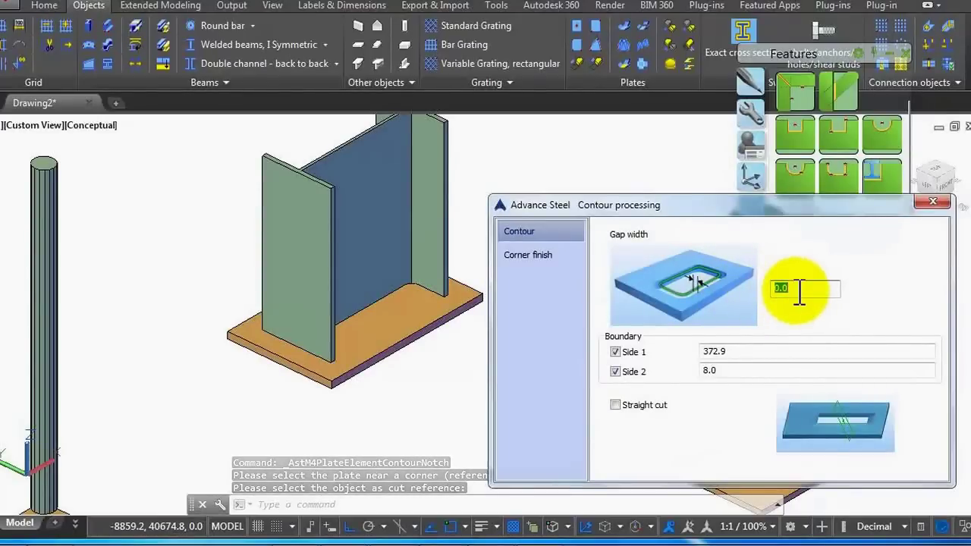
# Step: Set the I-shaped opening's gap width to 2, check its corner finish radii, and close the contour properties
pyautogui.write('2')
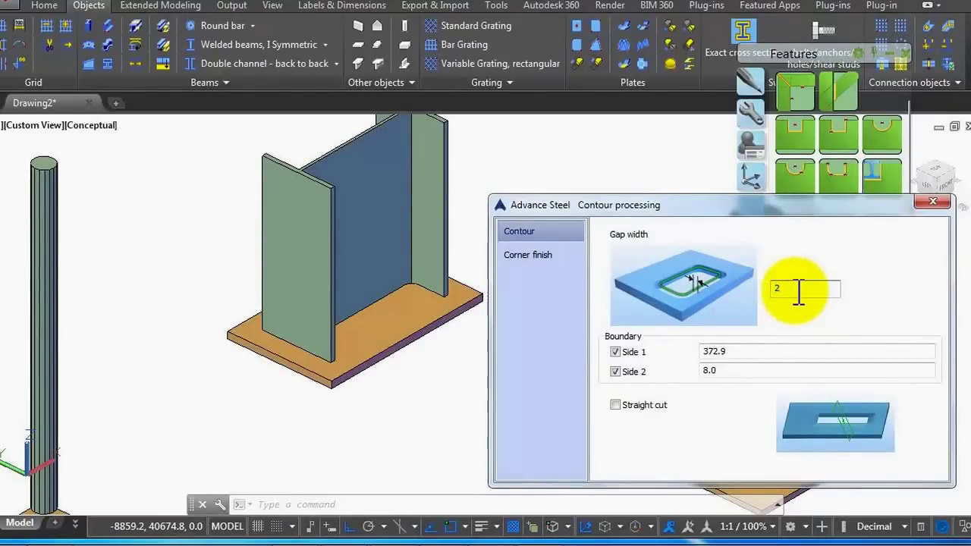
pyautogui.click(542, 257)
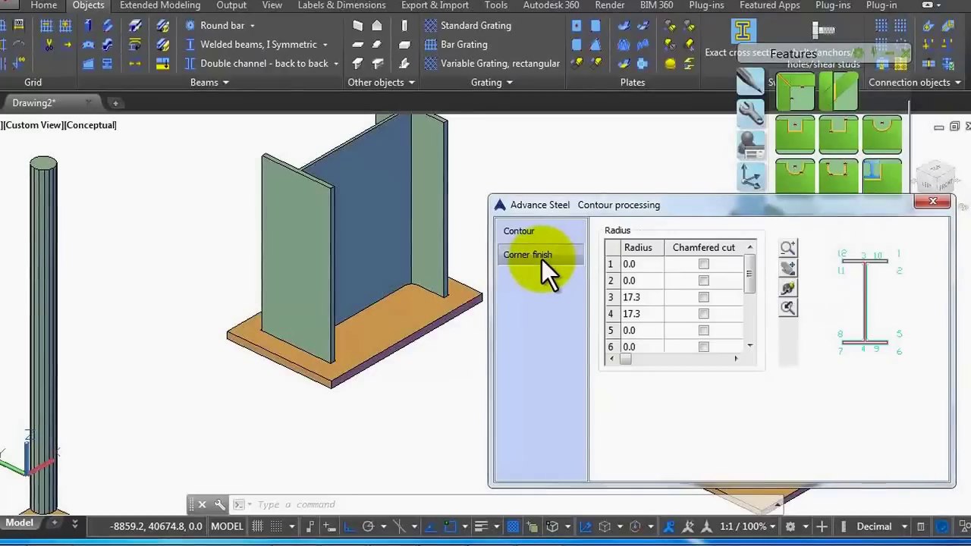
pyautogui.scroll(6, 465, 322)
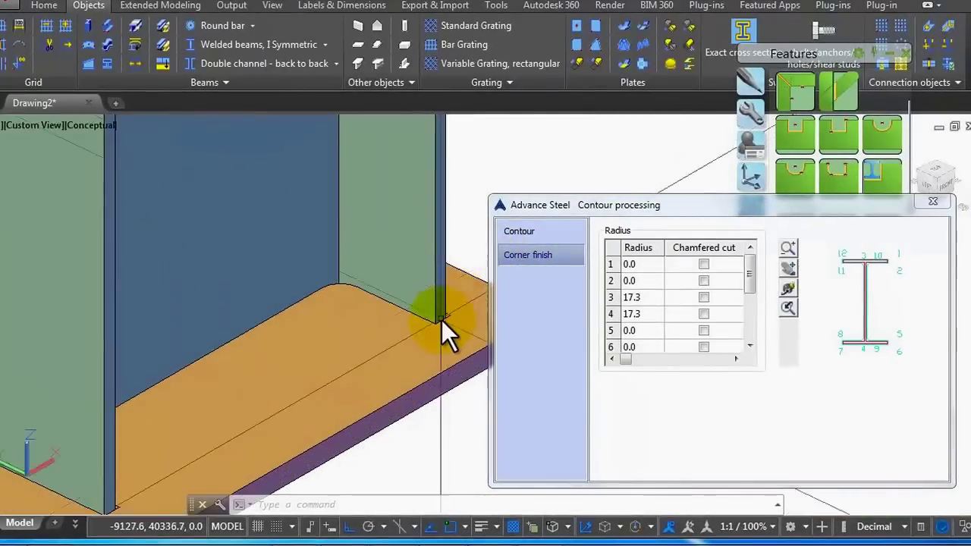
pyautogui.scroll(-6, 418, 285)
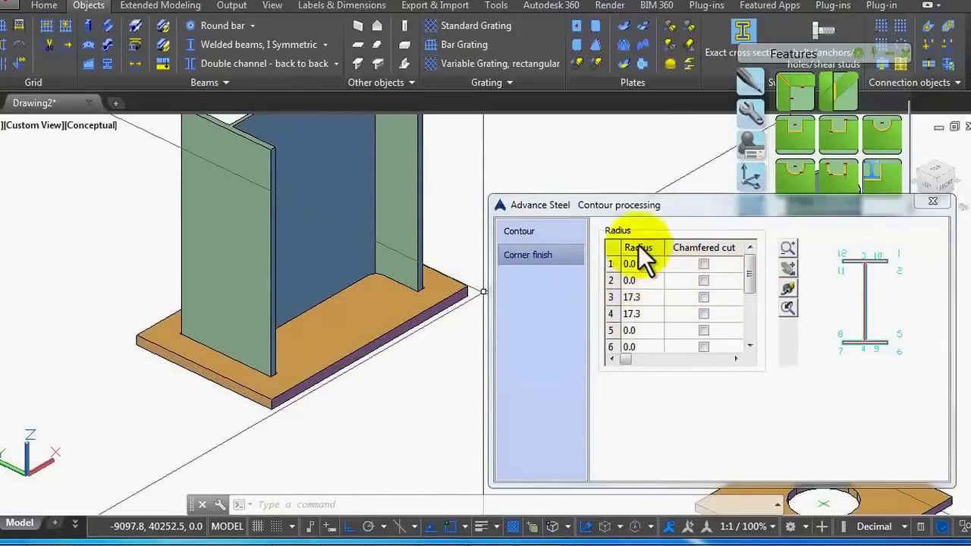
pyautogui.click(914, 202)
# Step: Move the I-section beam a short distance up off its base plate to expose the I-shaped cutout
pyautogui.scroll(5, 410, 285)
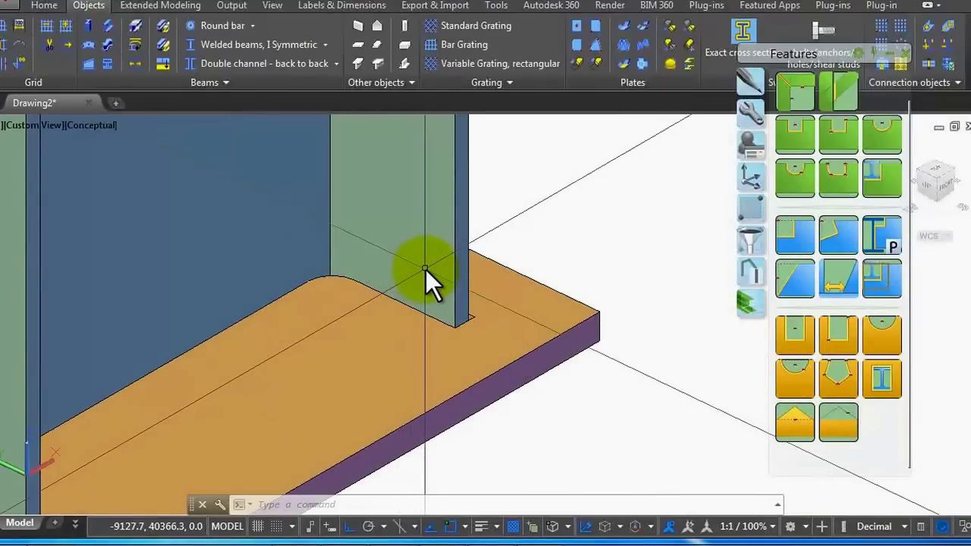
pyautogui.write('m')
pyautogui.press('Return')
pyautogui.click(448, 250)
pyautogui.scroll(-4, 455, 315)
pyautogui.press('Return')
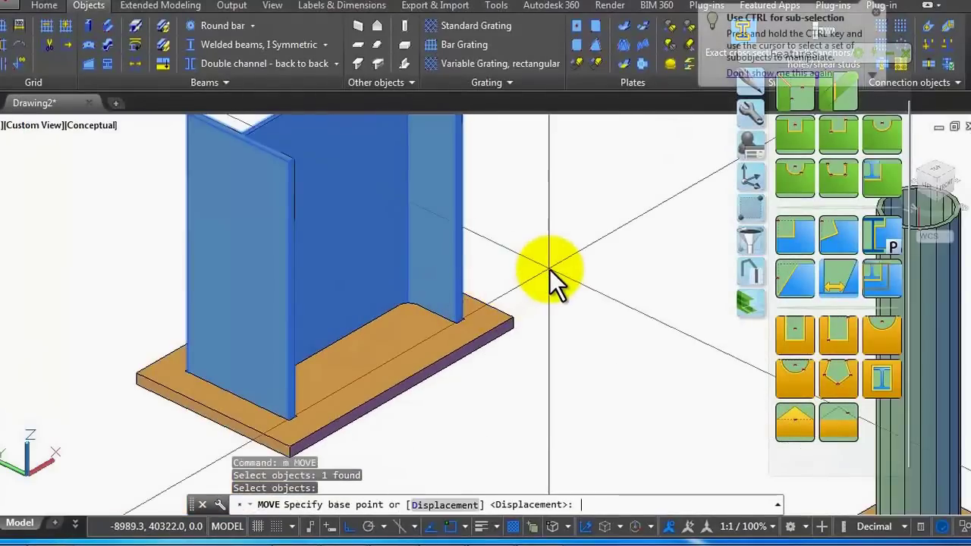
pyautogui.click(549, 269)
pyautogui.scroll(4, 401, 341)
pyautogui.click(319, 360)
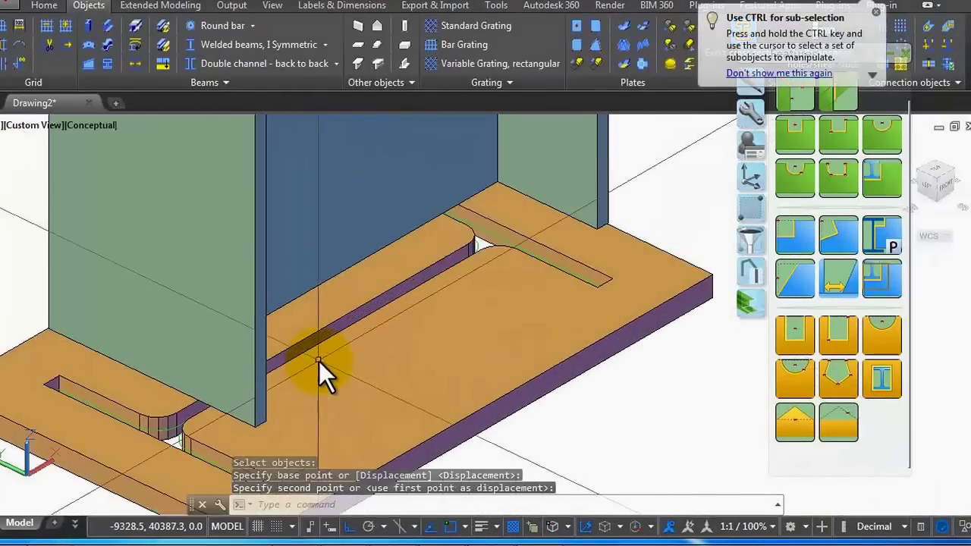
pyautogui.scroll(-6, 387, 295)
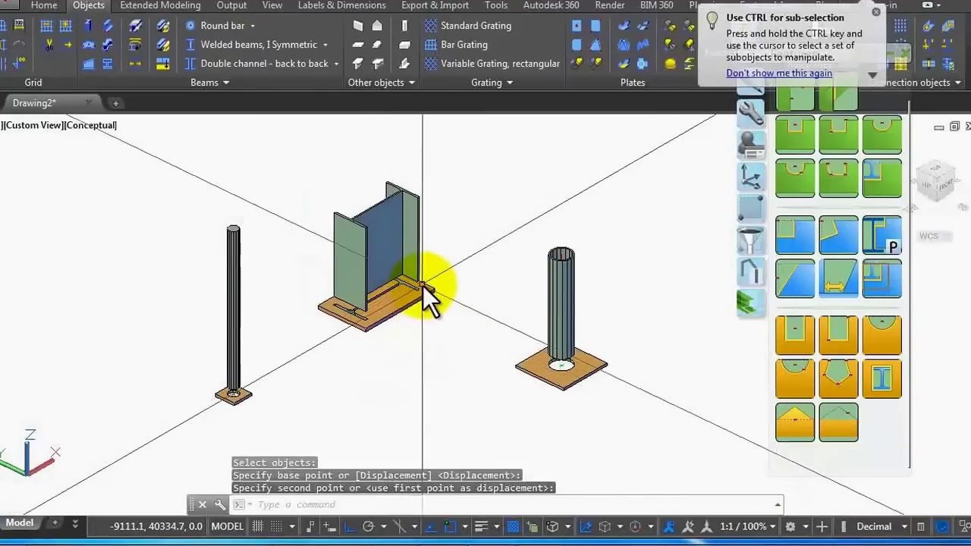
pyautogui.scroll(-3, 423, 285)
pyautogui.scroll(5, 302, 357)
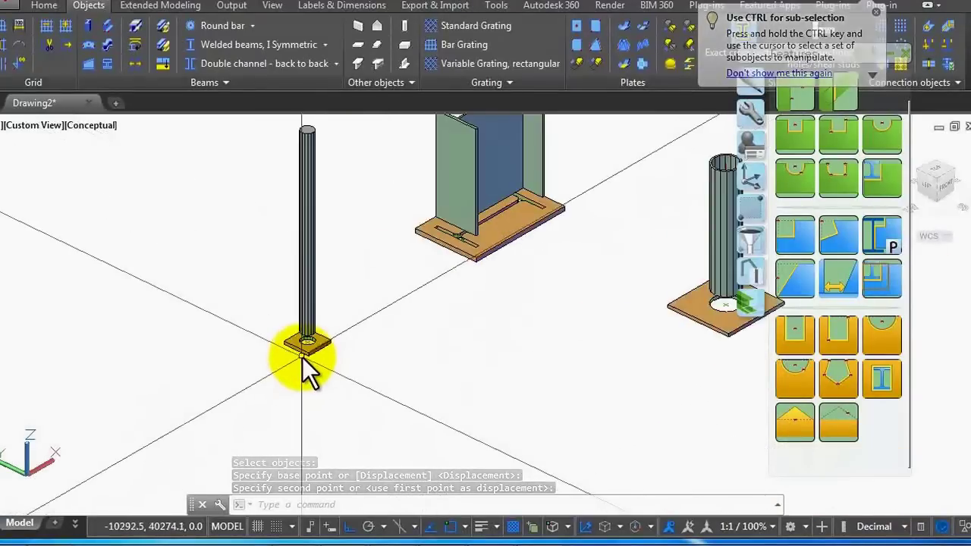